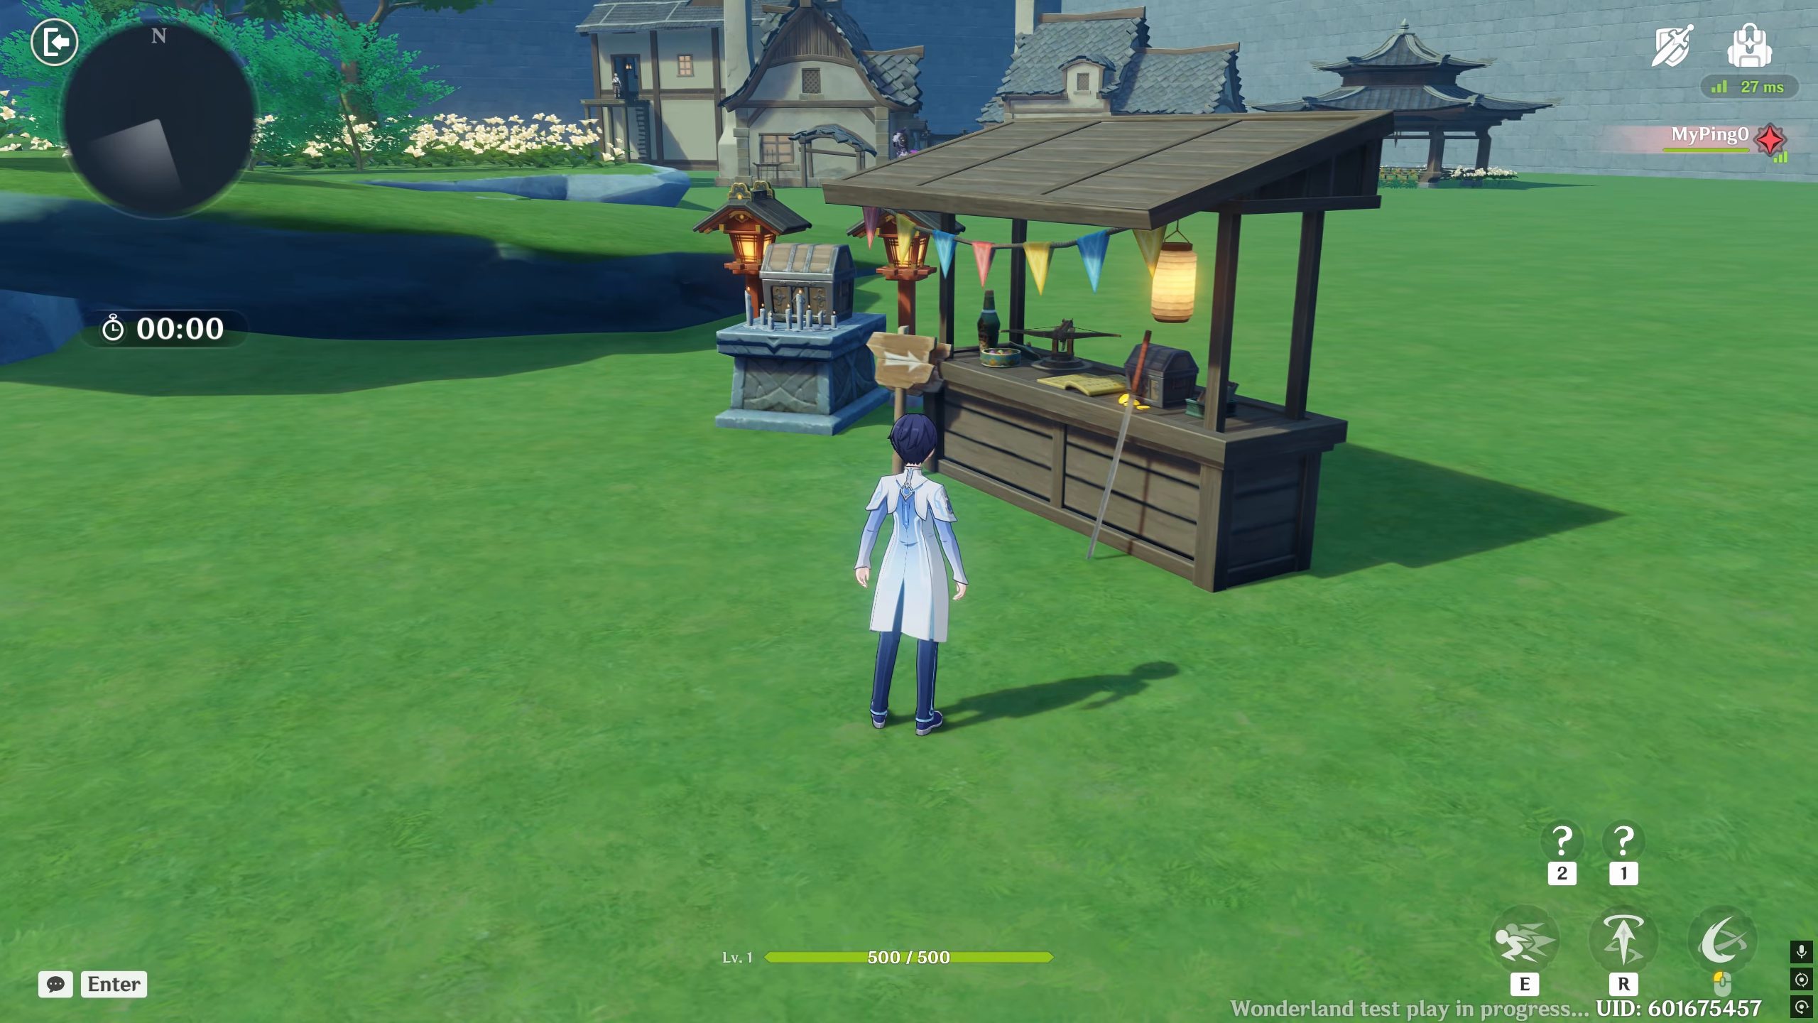
- Open the shop at the market stall and sell the Marksman's Vow and Artemis bows
{"action": "key", "text": "w"}
{"action": "key", "text": "f"}
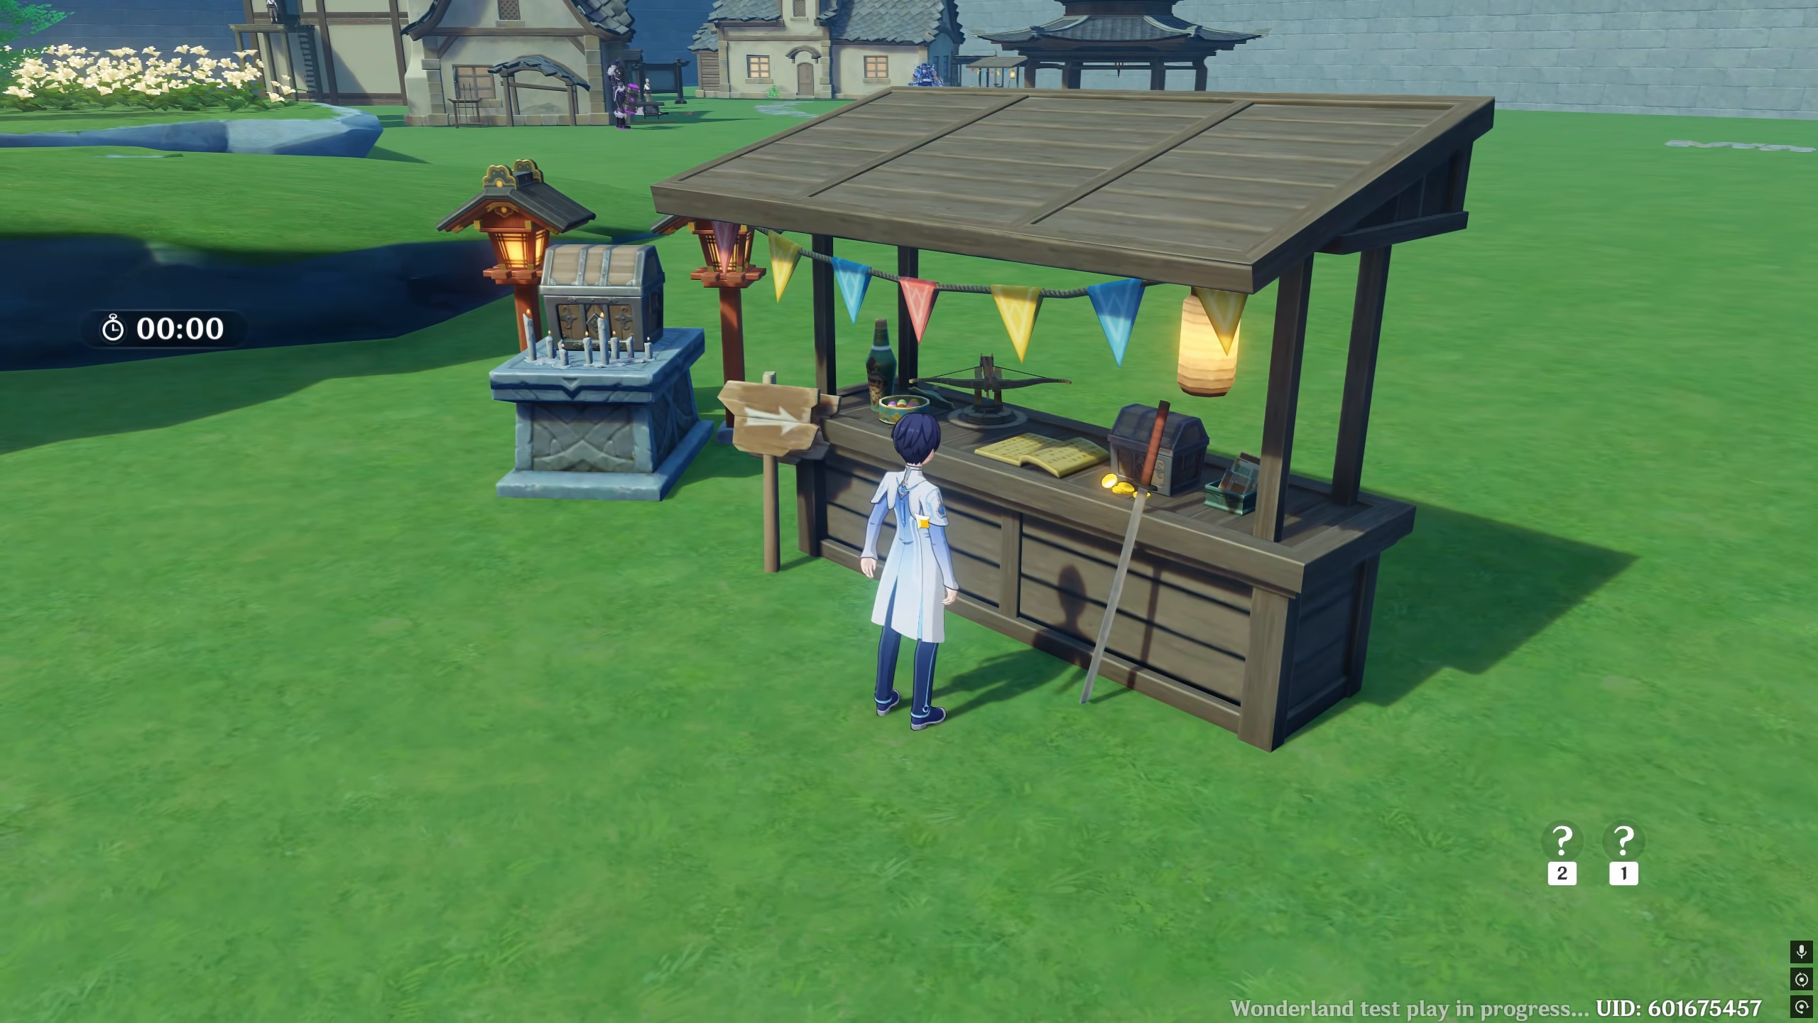
{"action": "left_click", "coordinate": [1445, 519]}
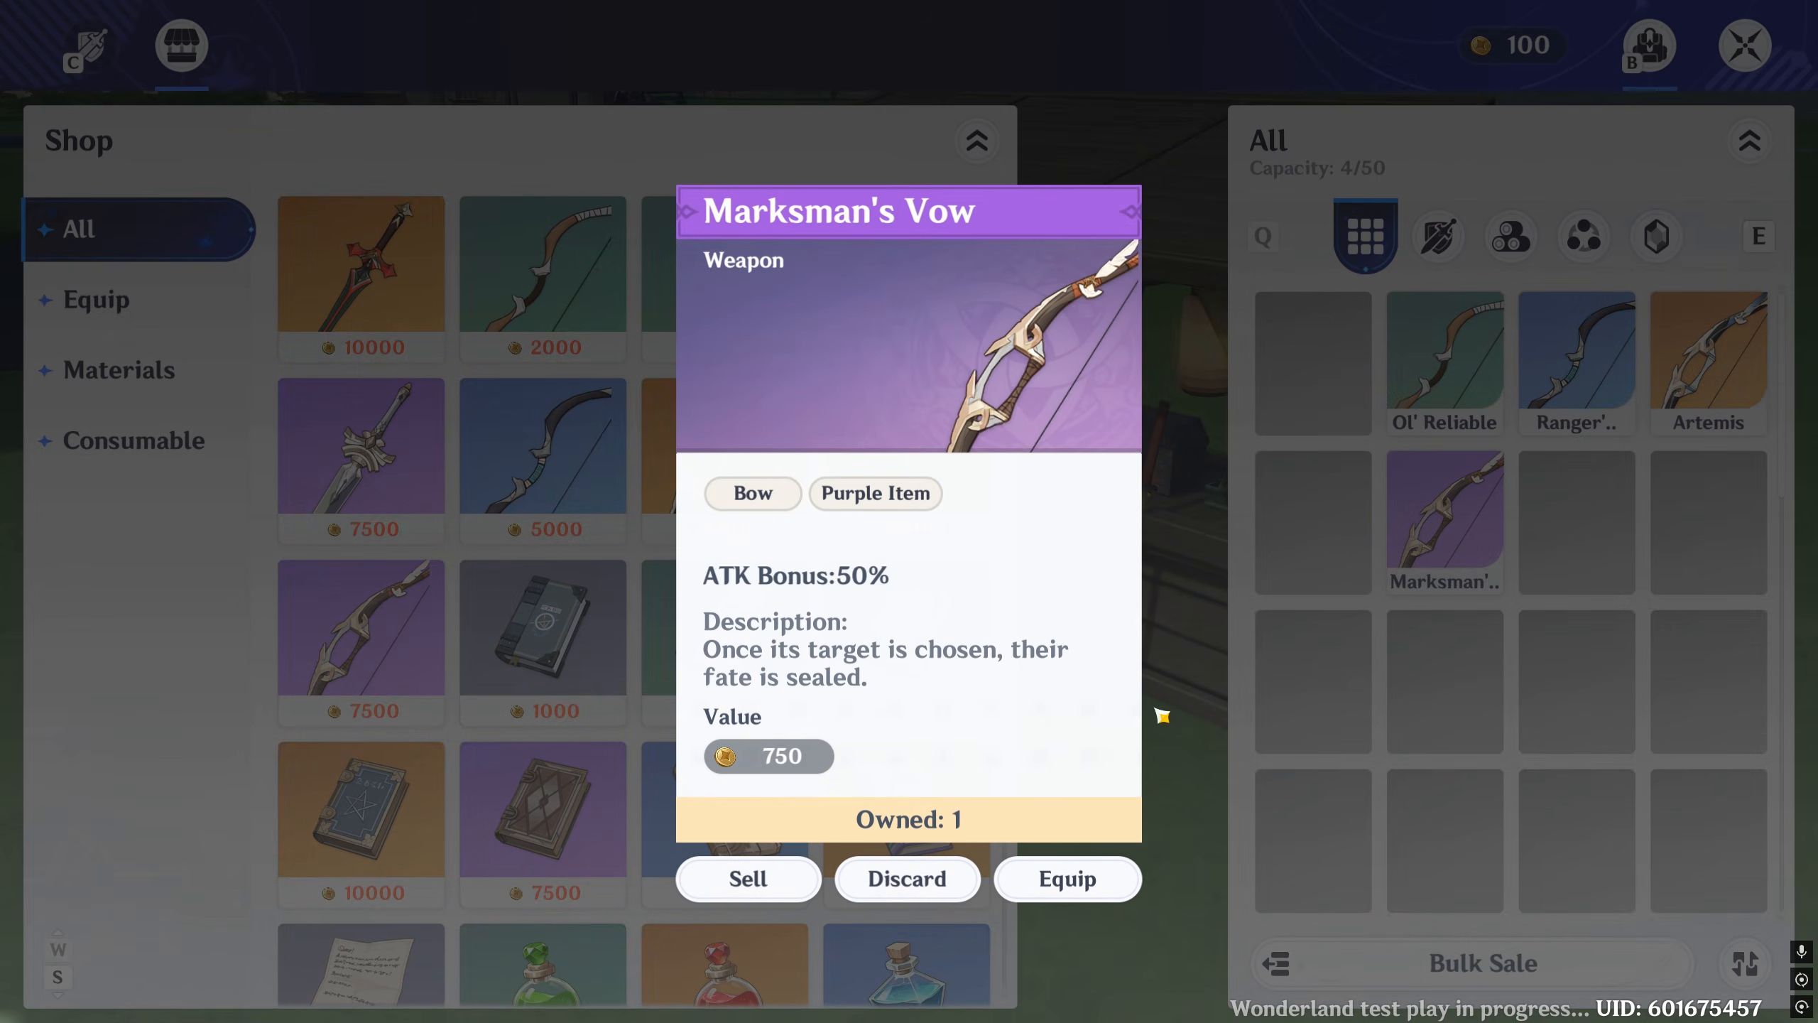
{"action": "left_click", "coordinate": [748, 879]}
{"action": "left_click", "coordinate": [1125, 718]}
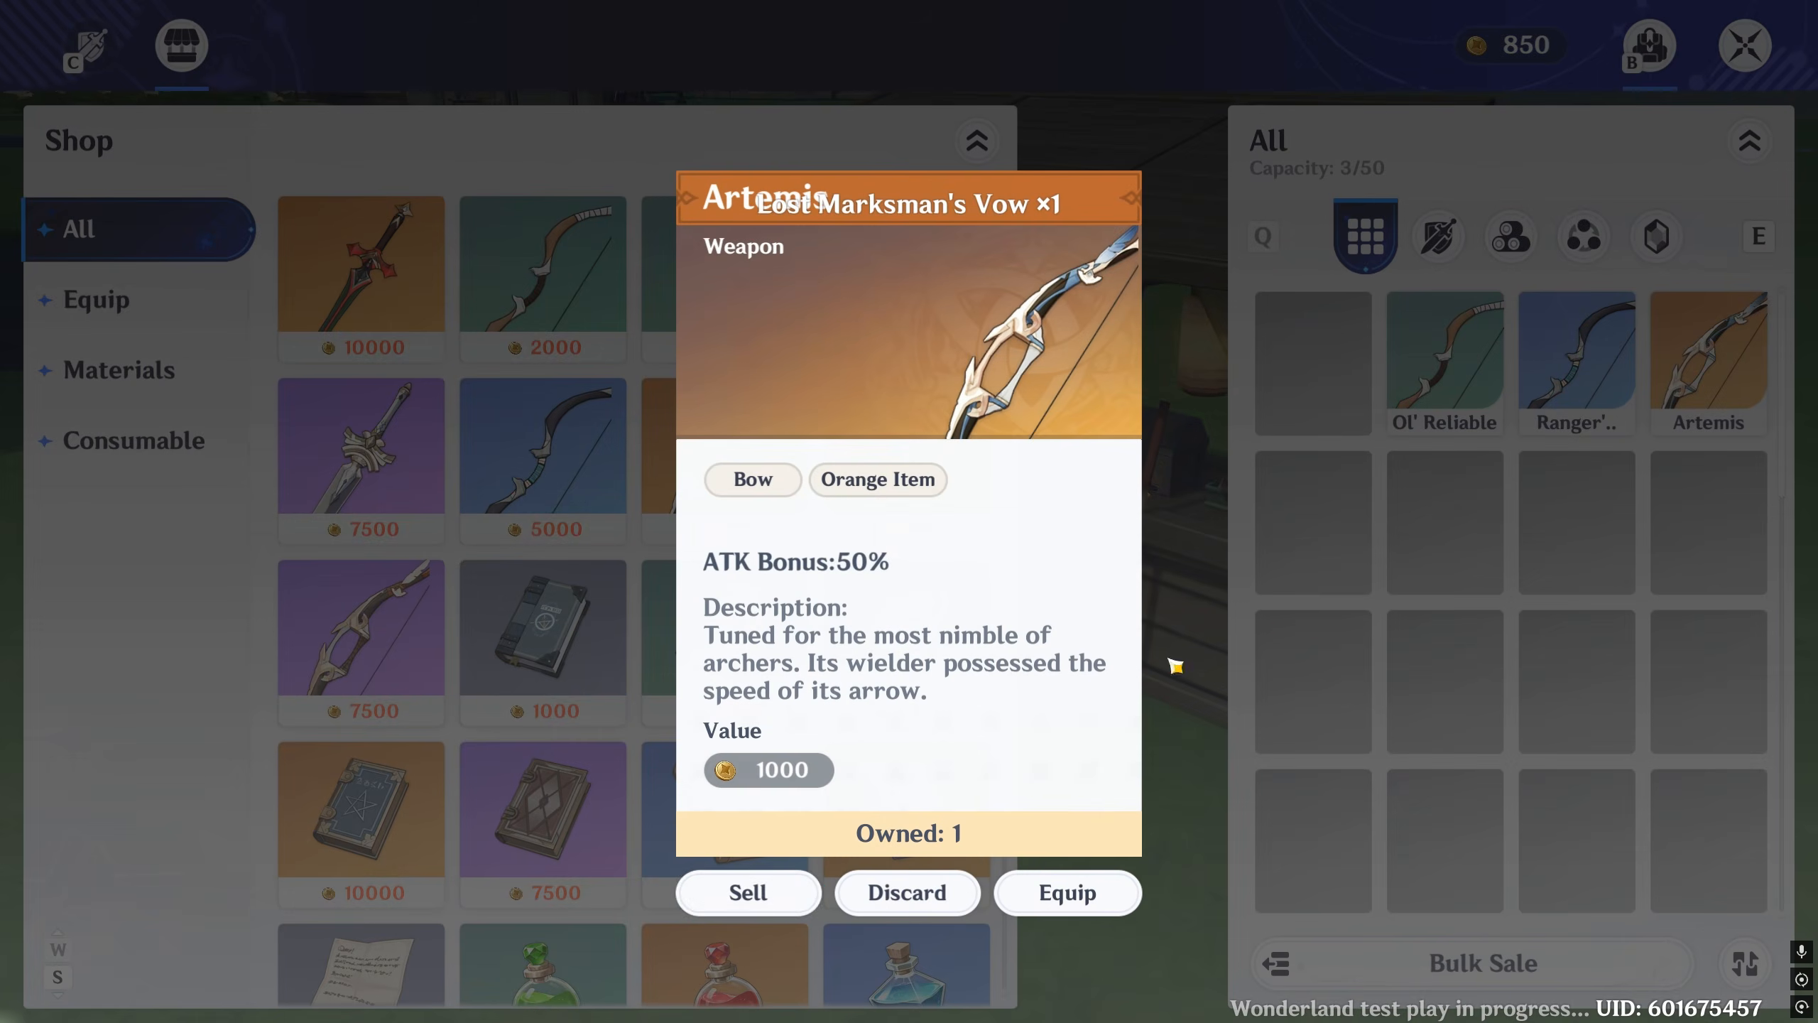
{"action": "left_click", "coordinate": [748, 892]}
{"action": "left_click", "coordinate": [985, 720]}
- Purchase one Scholar's Notes for 1000 gold from the stall shop and leave the shop
{"action": "scroll", "coordinate": [770, 574], "scroll_direction": "down", "scroll_amount": 2}
{"action": "scroll", "coordinate": [770, 573], "scroll_direction": "down", "scroll_amount": 1}
{"action": "left_click", "coordinate": [544, 423]}
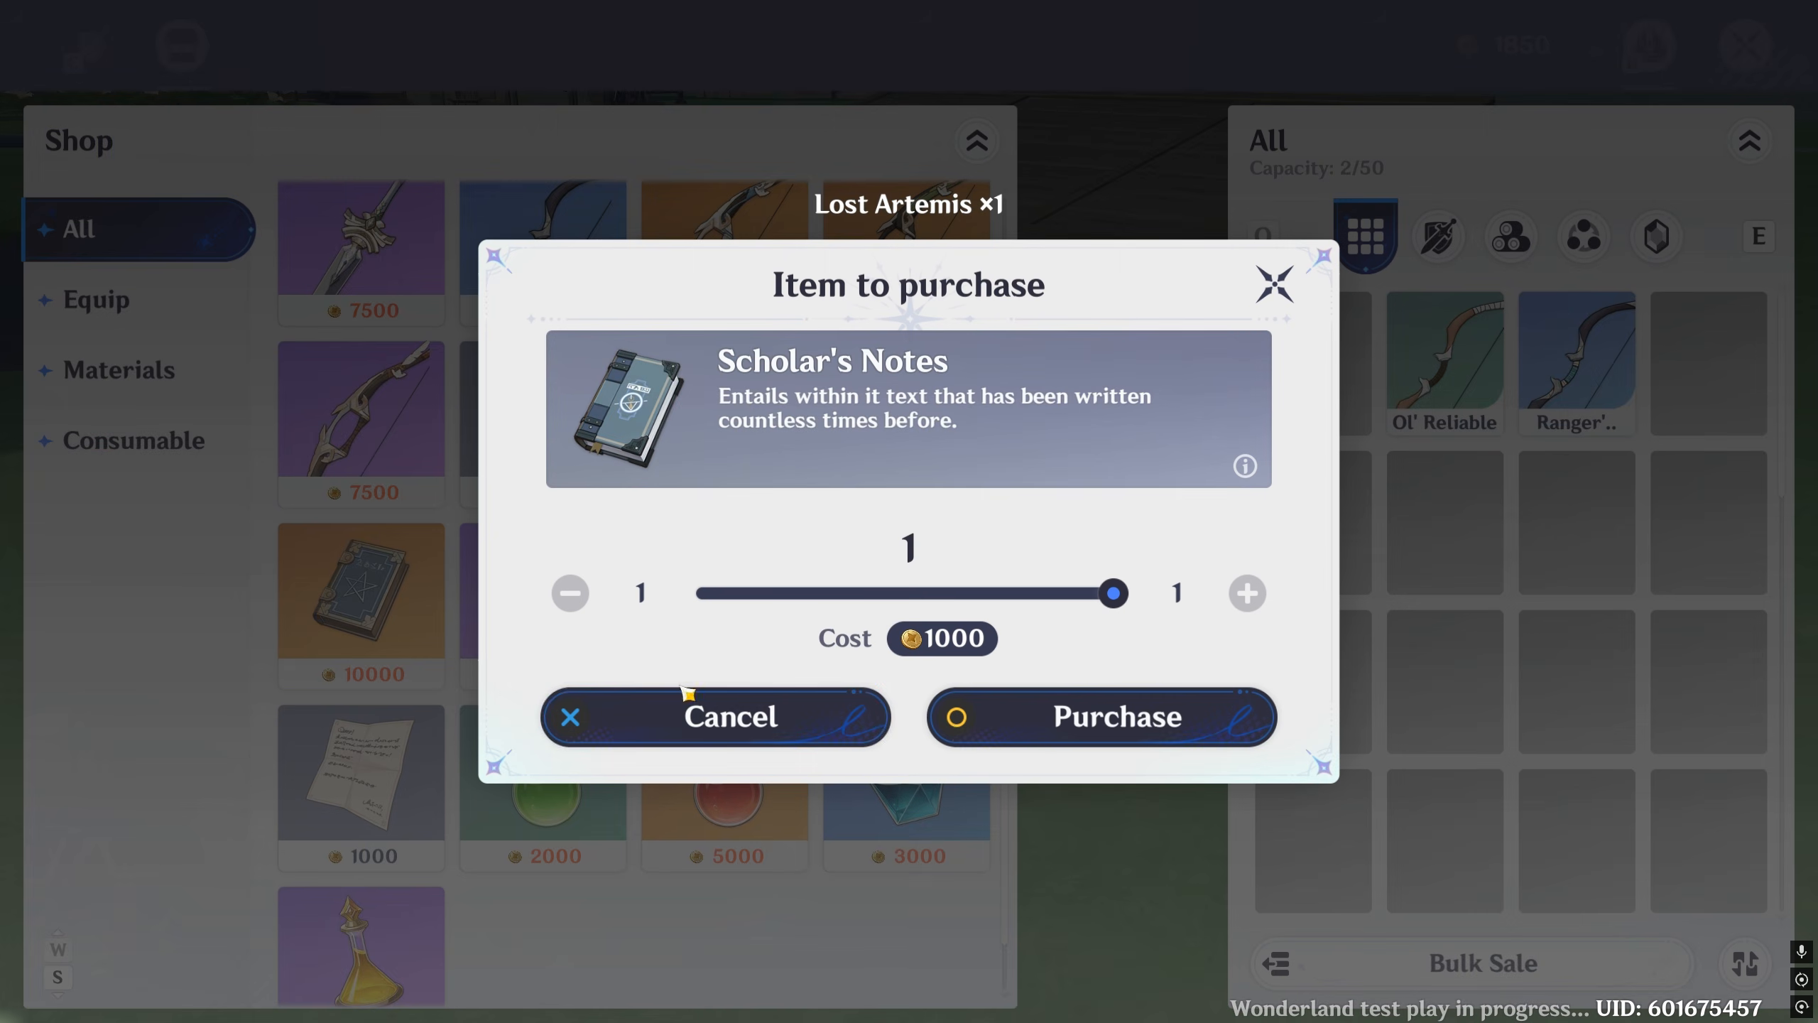
{"action": "left_click", "coordinate": [1067, 716]}
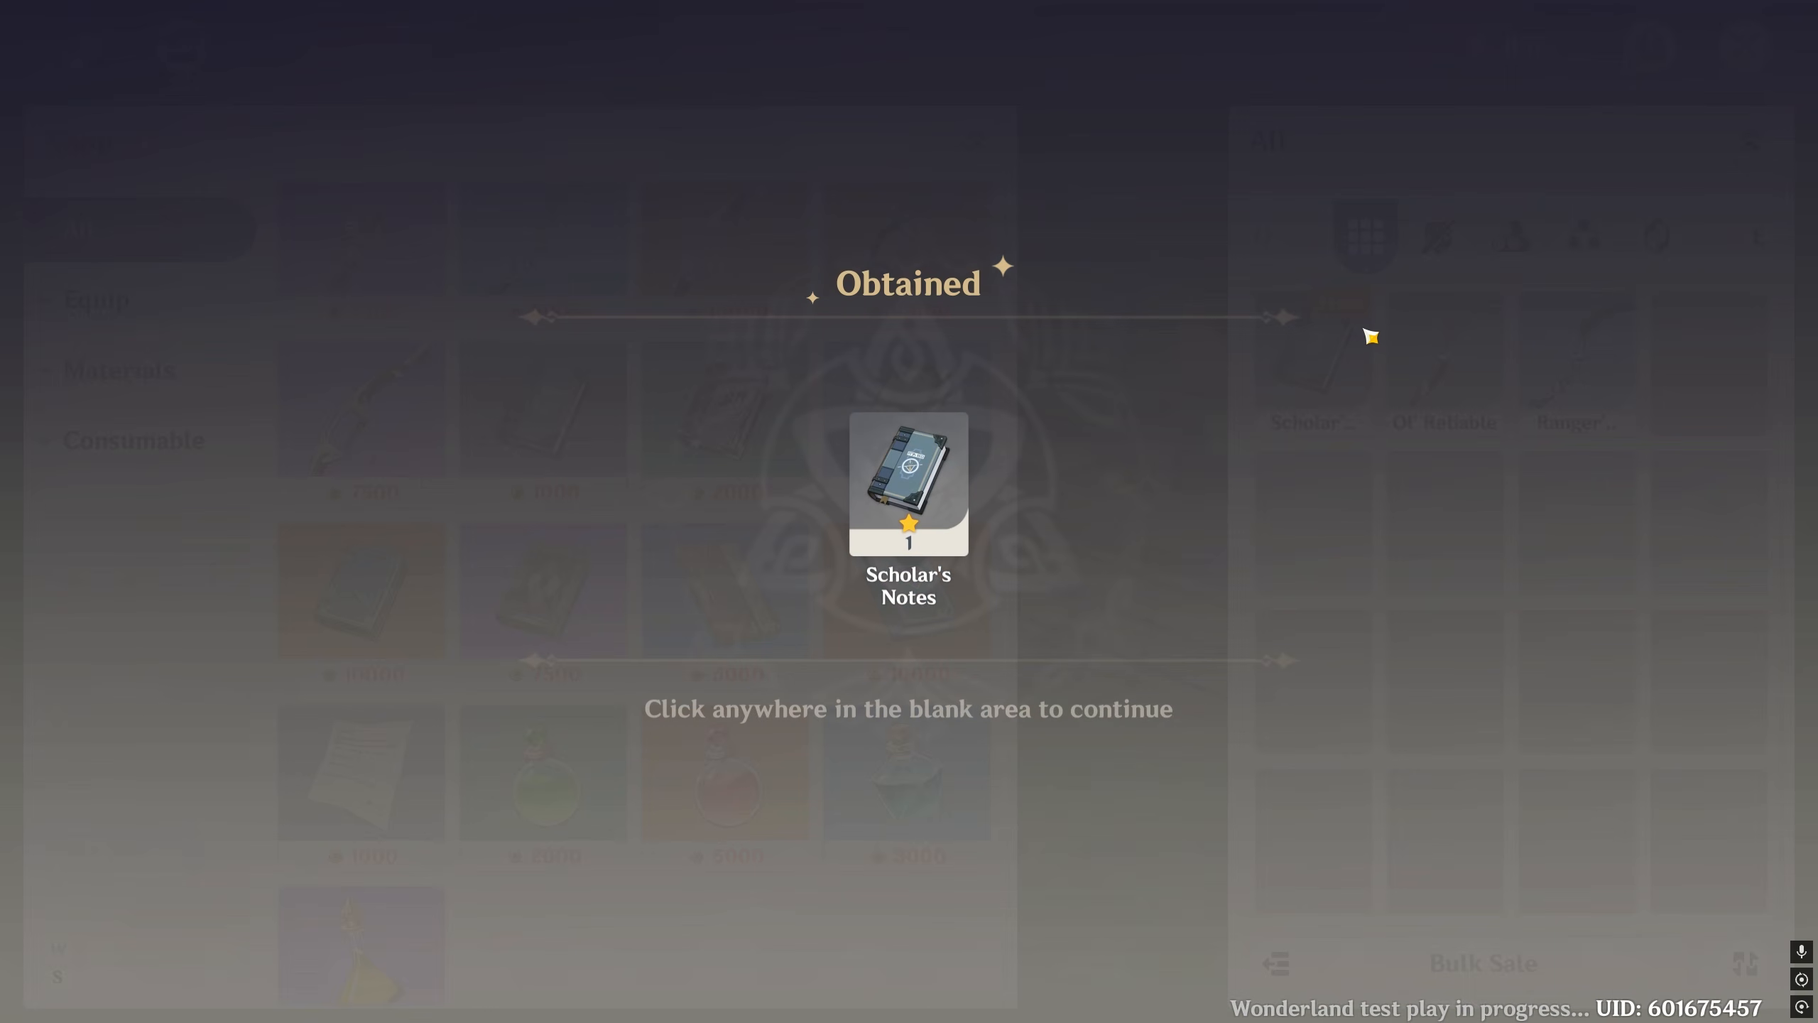
{"action": "left_click", "coordinate": [1368, 336]}
{"action": "scroll", "coordinate": [799, 723], "scroll_direction": "up", "scroll_amount": 1}
{"action": "key", "text": "Escape"}
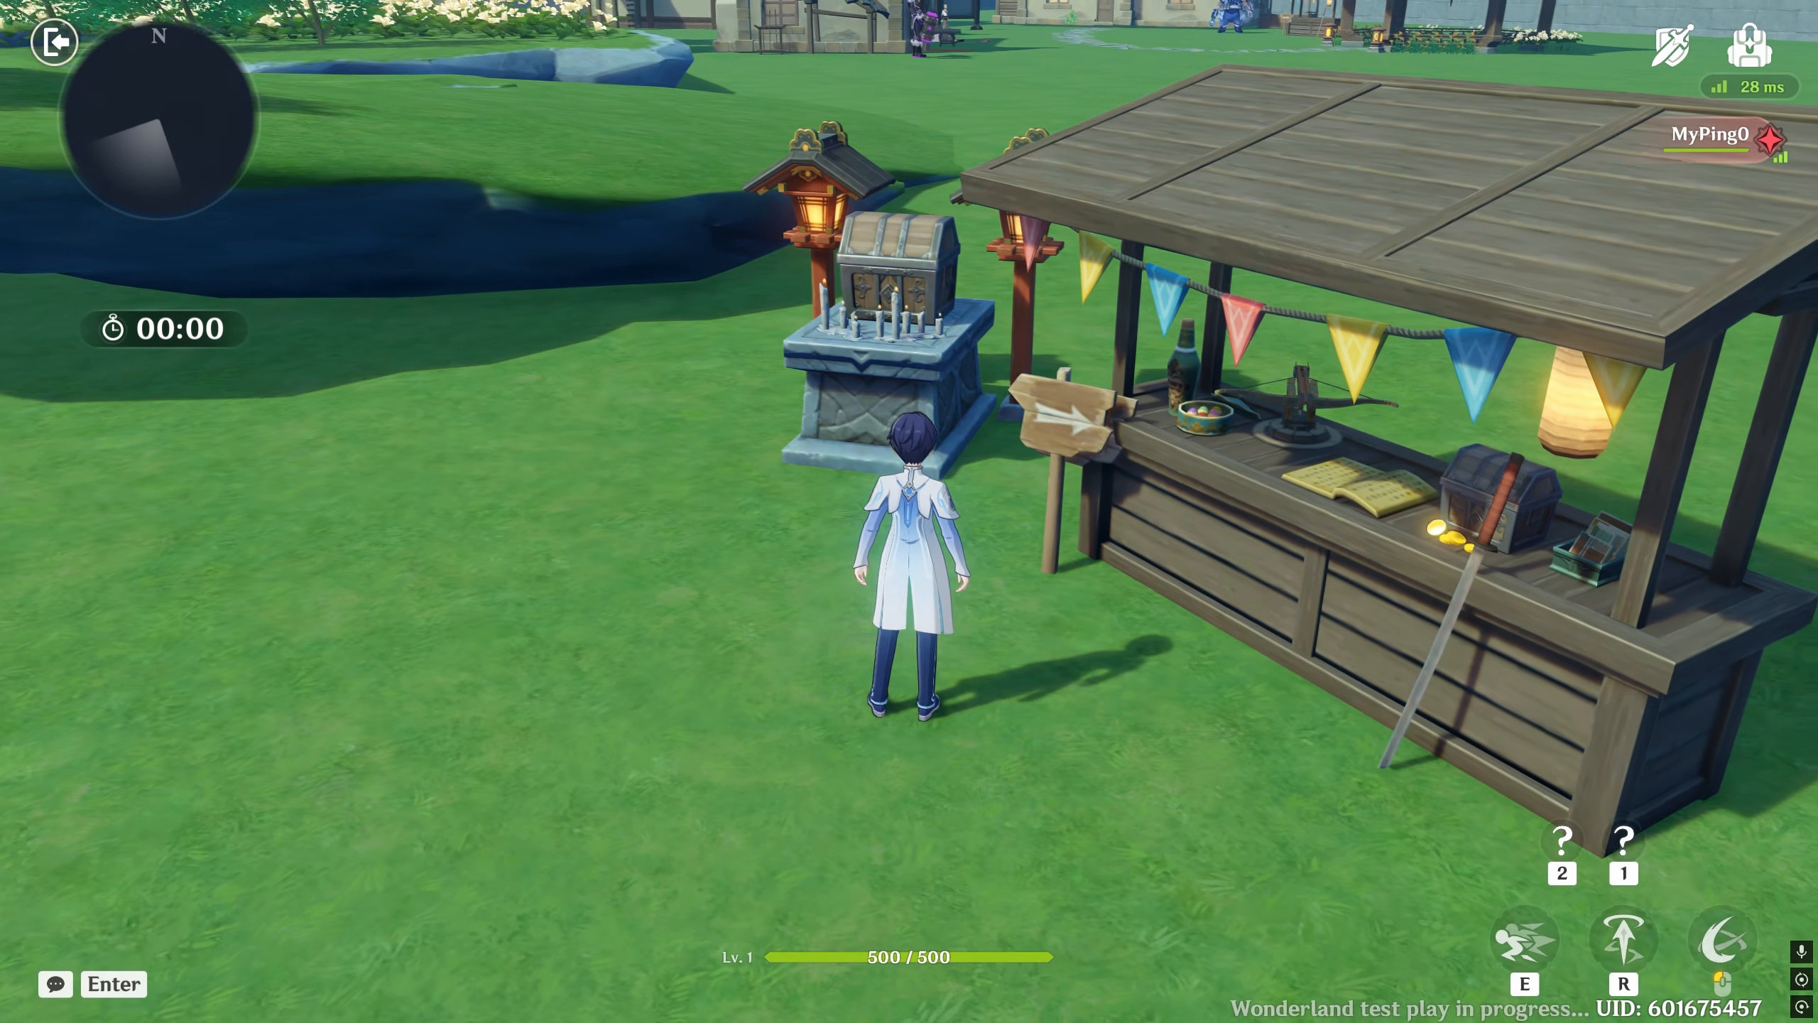
- Walk to the chest altar between the lanterns and pick up every item on its drop list
{"action": "key", "text": "a"}
{"action": "key", "text": "w"}
{"action": "key", "text": "f"}
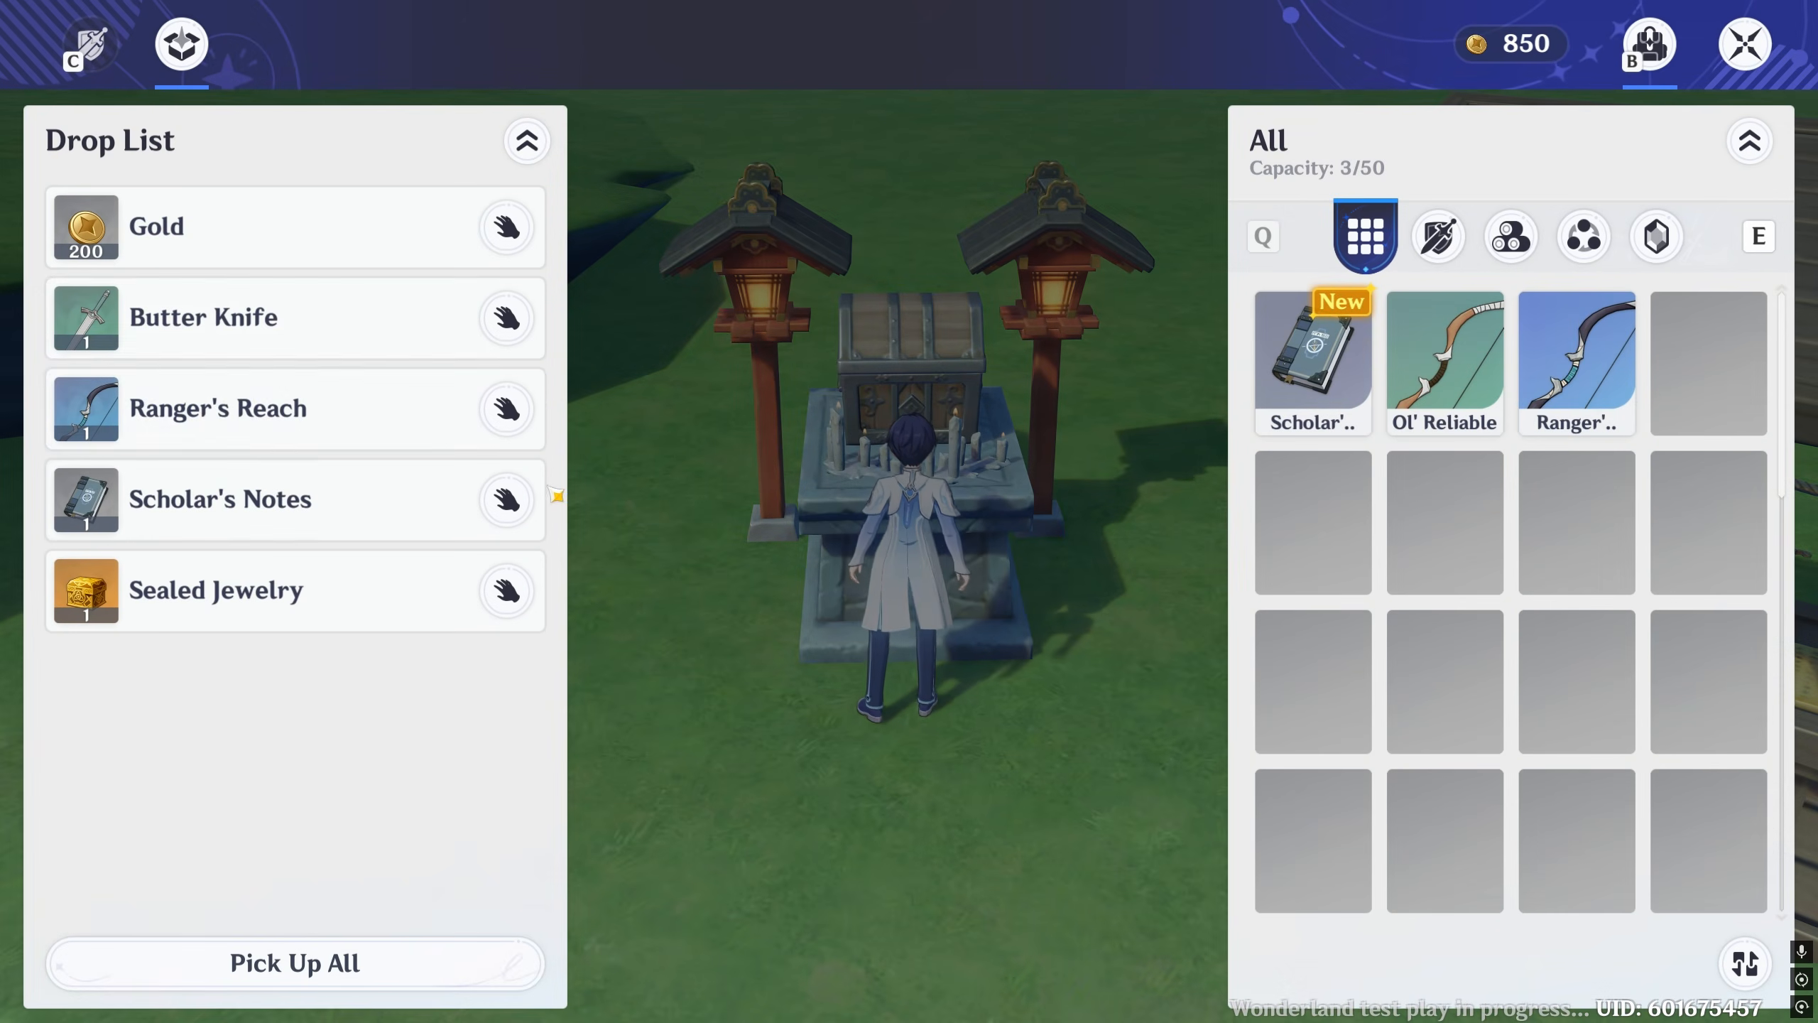
{"action": "key", "text": "f"}
{"action": "key", "text": "f"}
{"action": "key", "text": "f"}
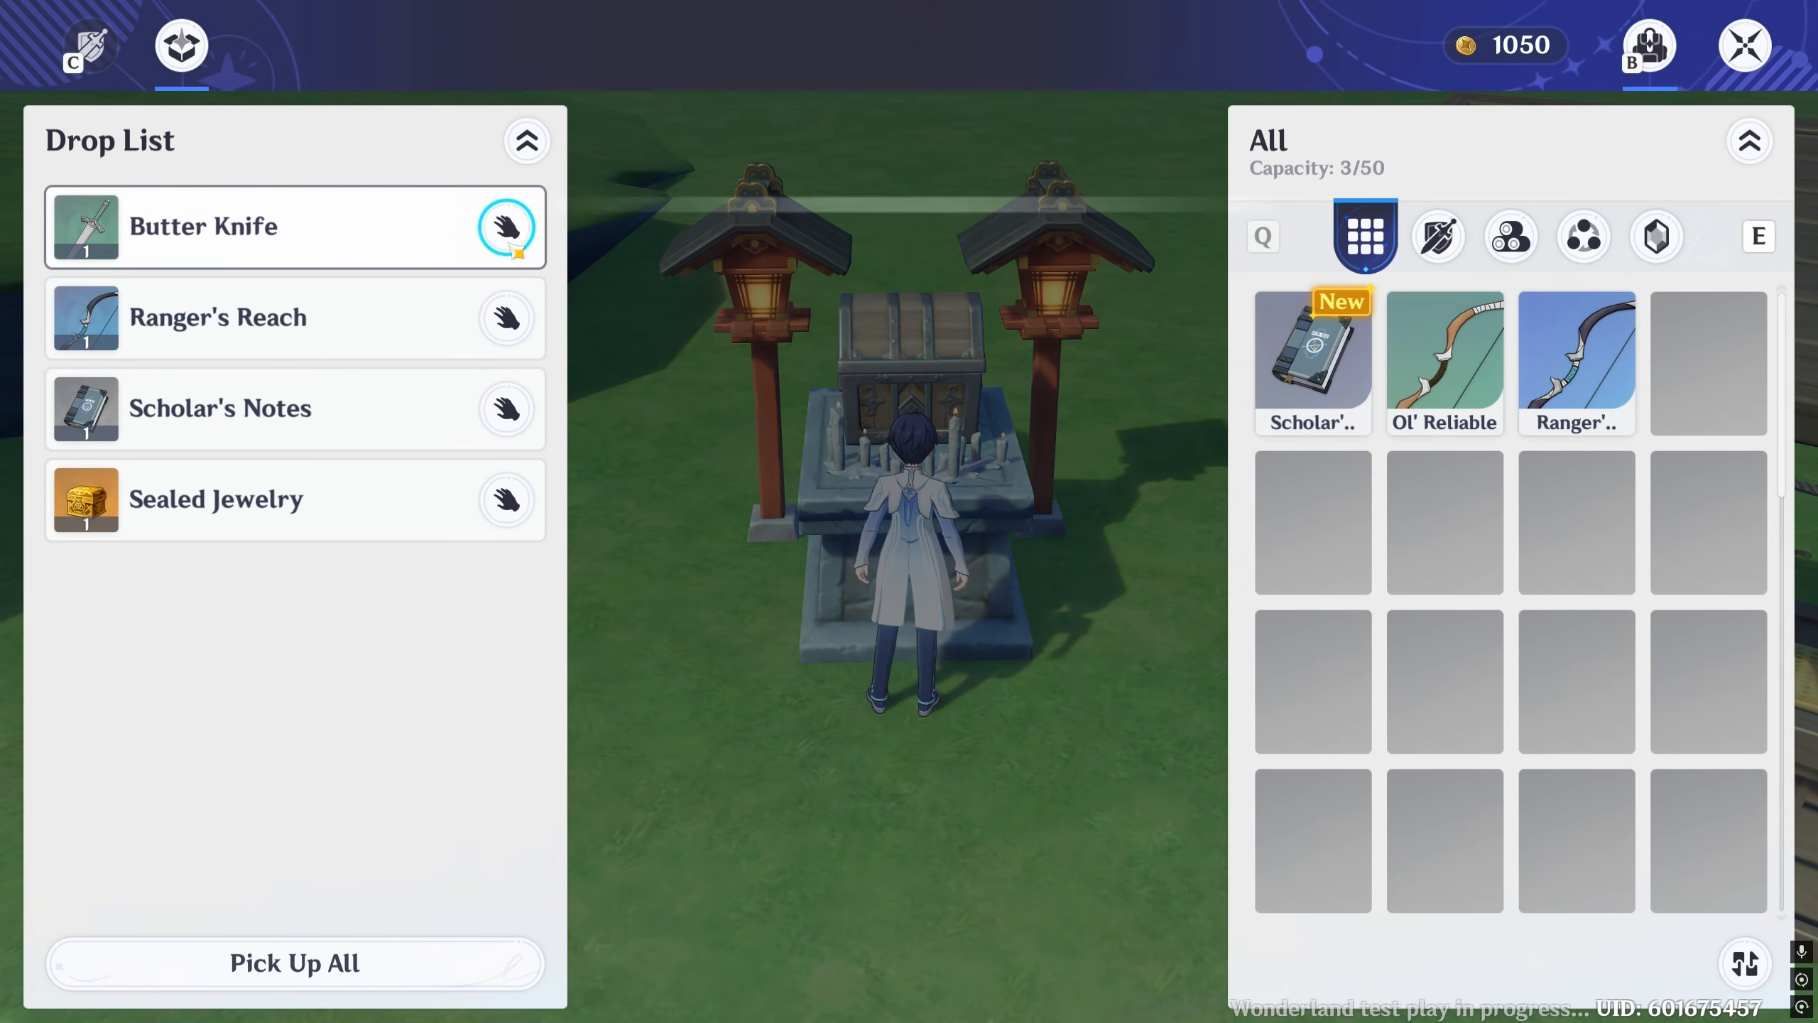
{"action": "key", "text": "f"}
{"action": "key", "text": "f"}
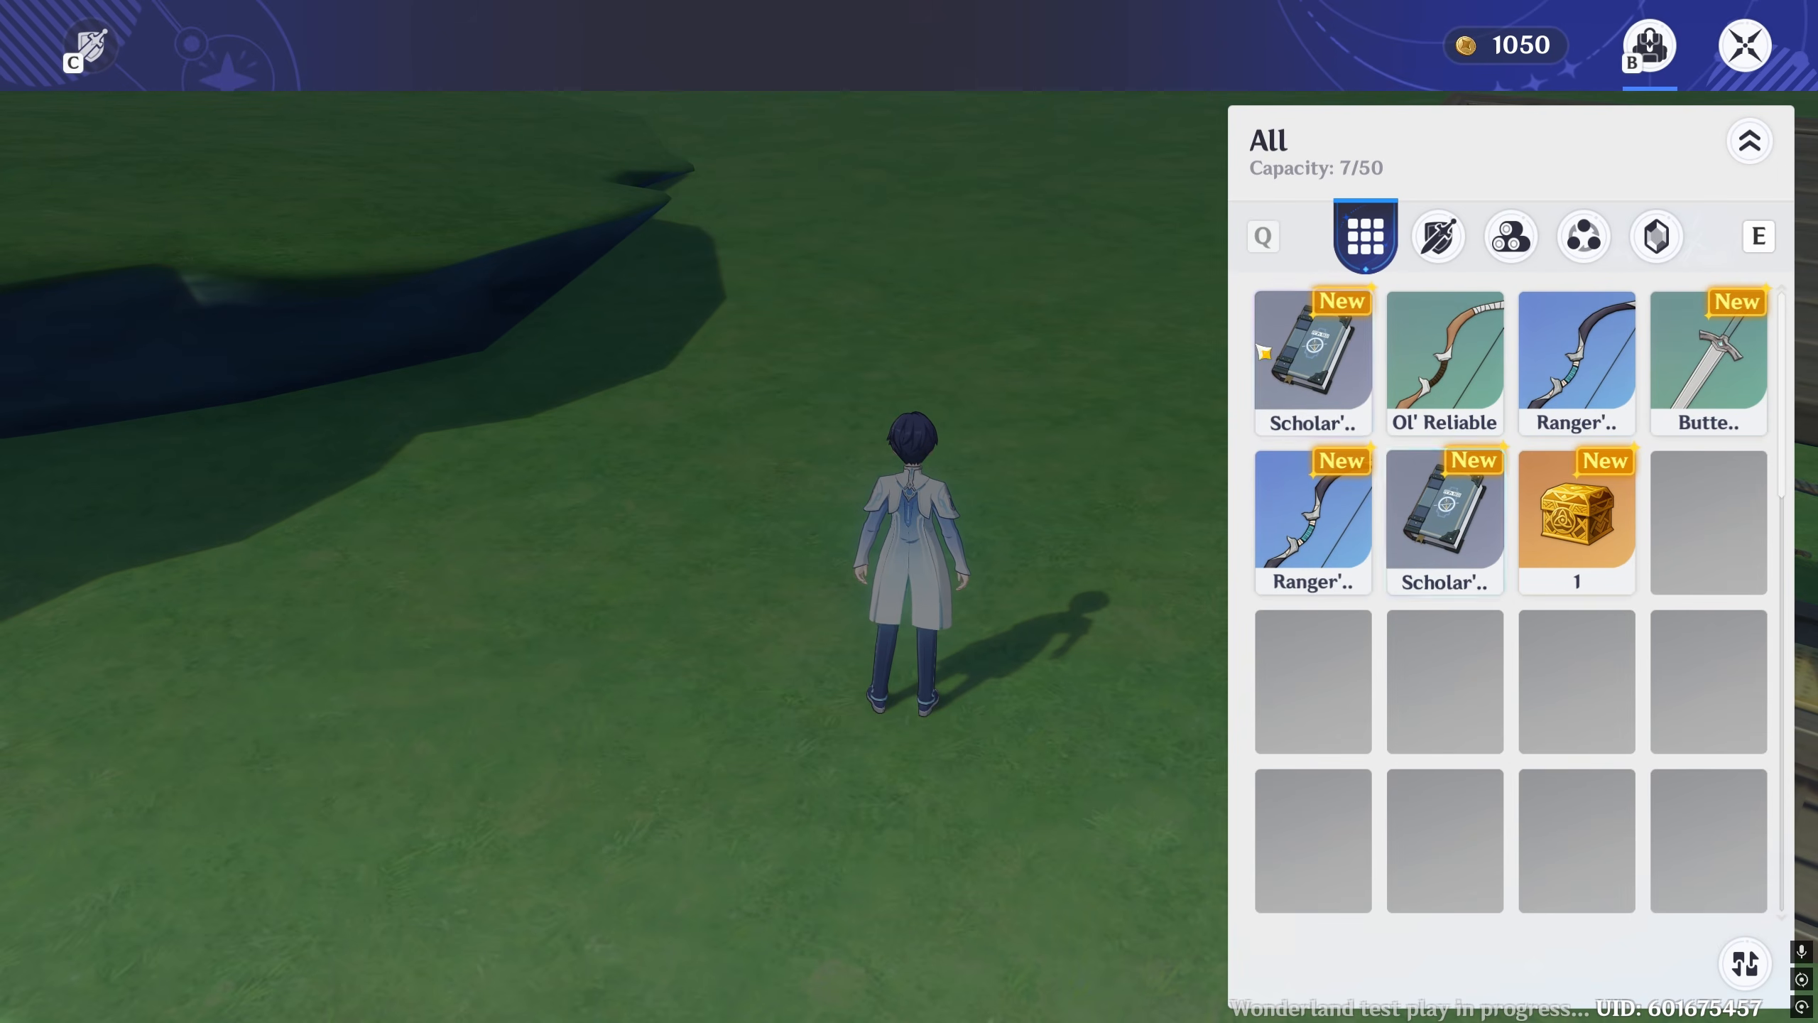
{"action": "key", "text": "b"}
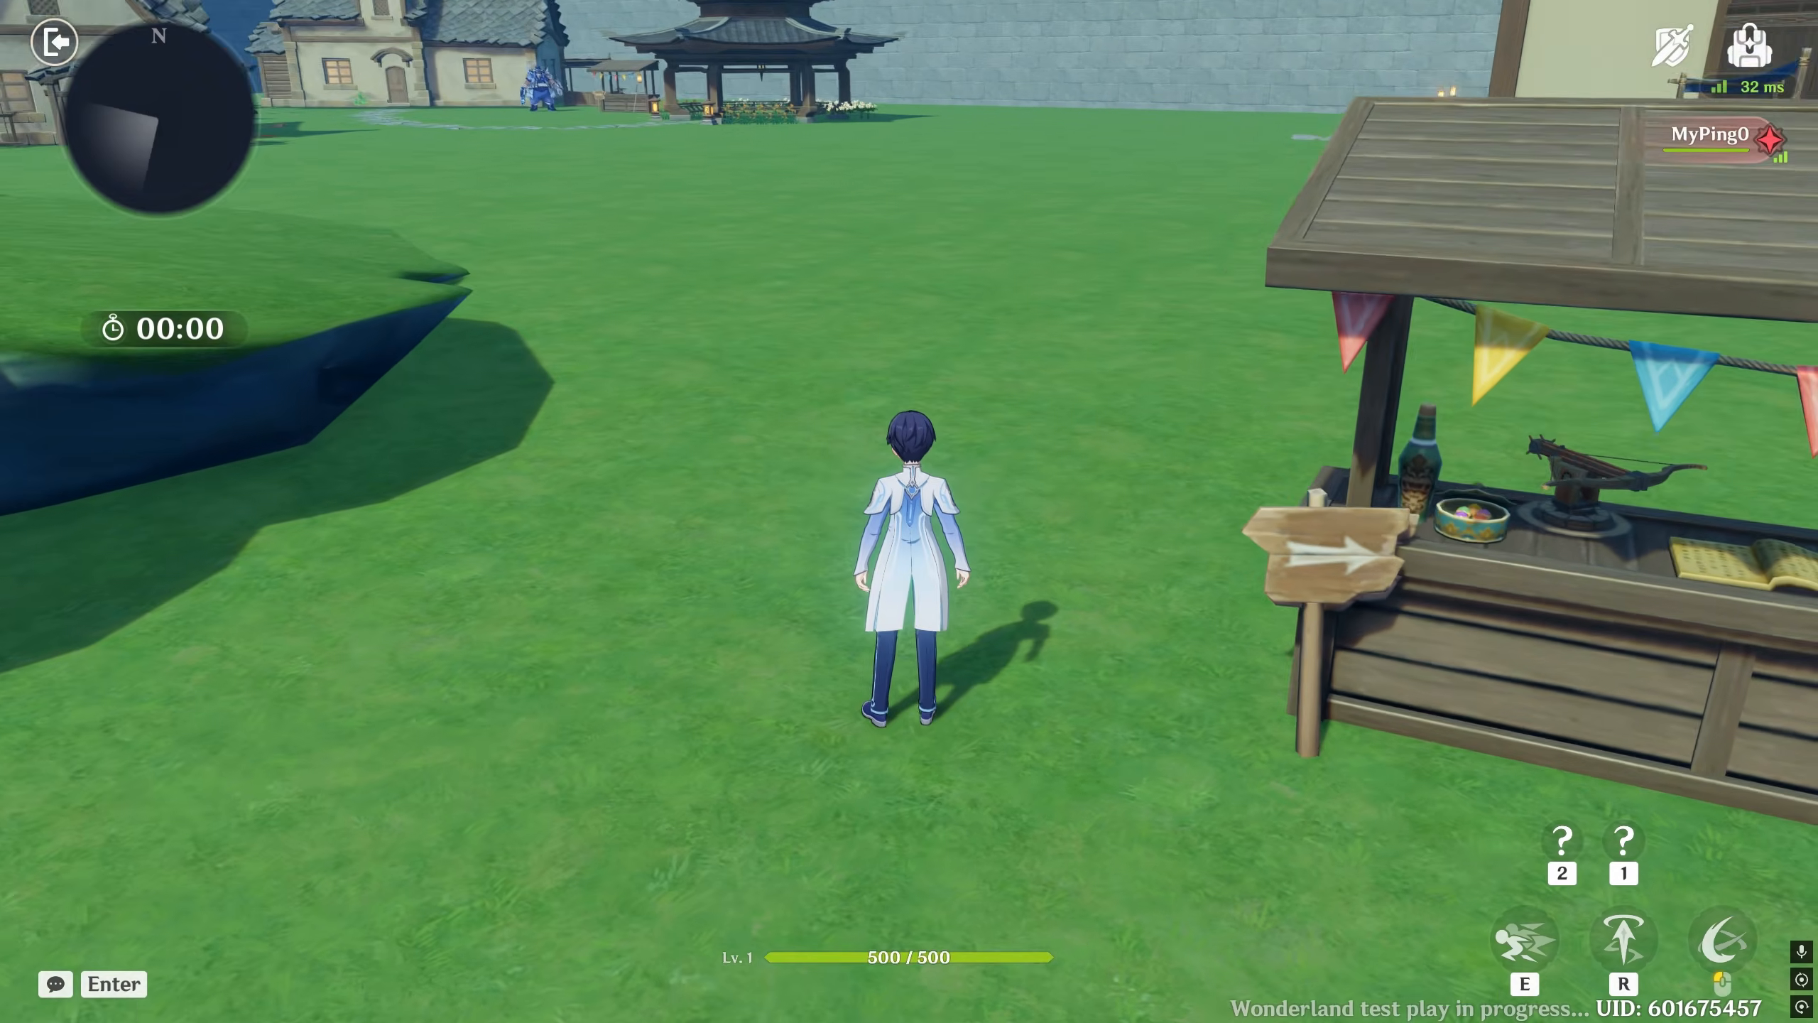
- Open the wooden chest near the stone platform and take its free green potion and Scholar's Notes
{"action": "key", "text": "w"}
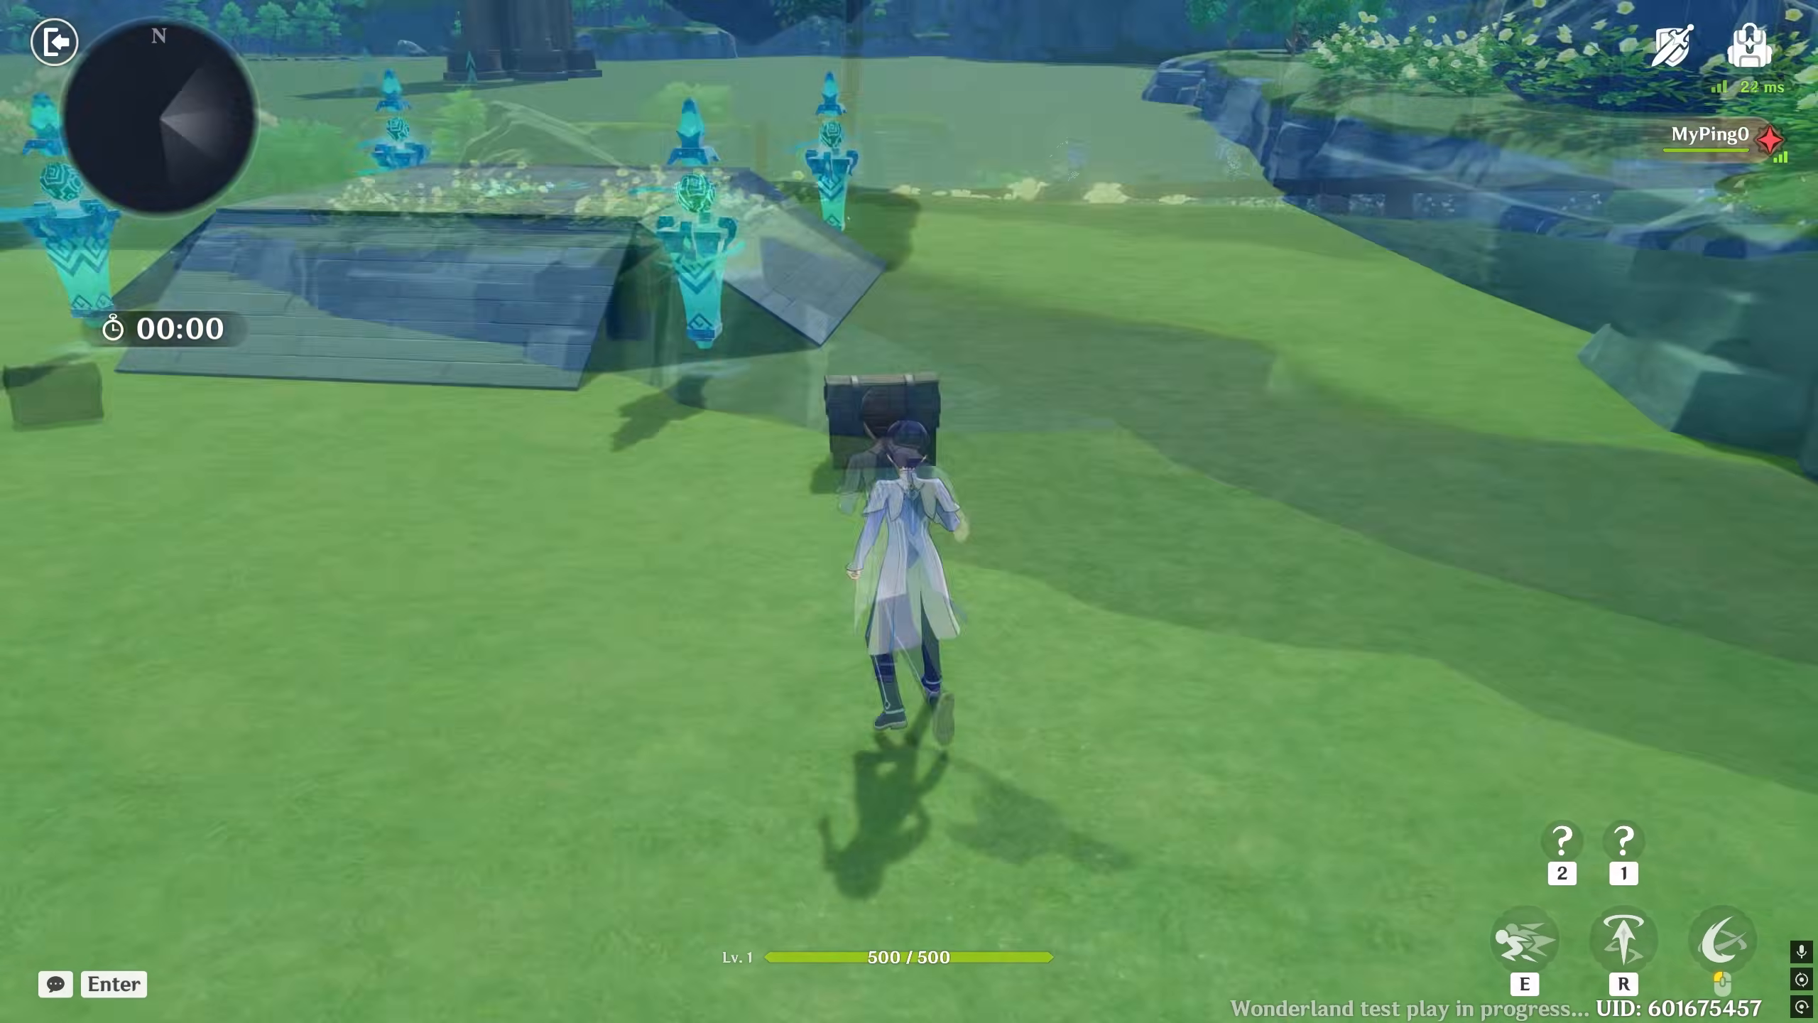
{"action": "key", "text": "w"}
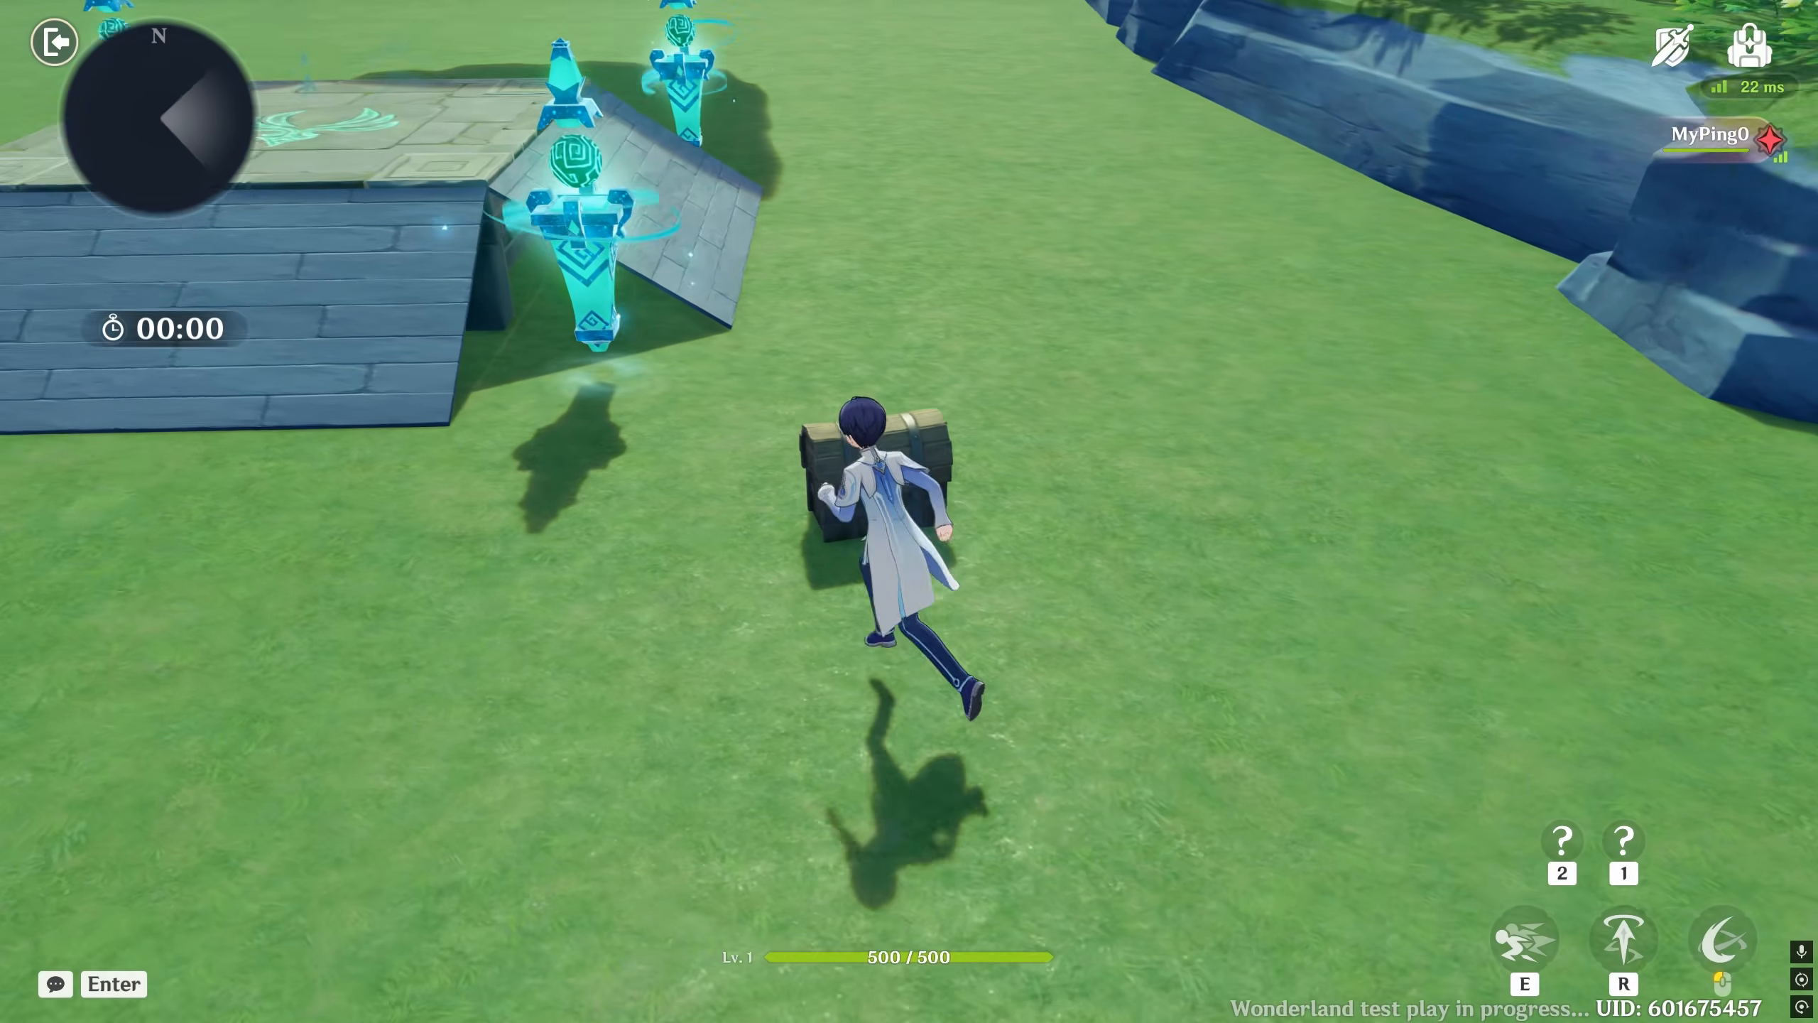
{"action": "key", "text": "f"}
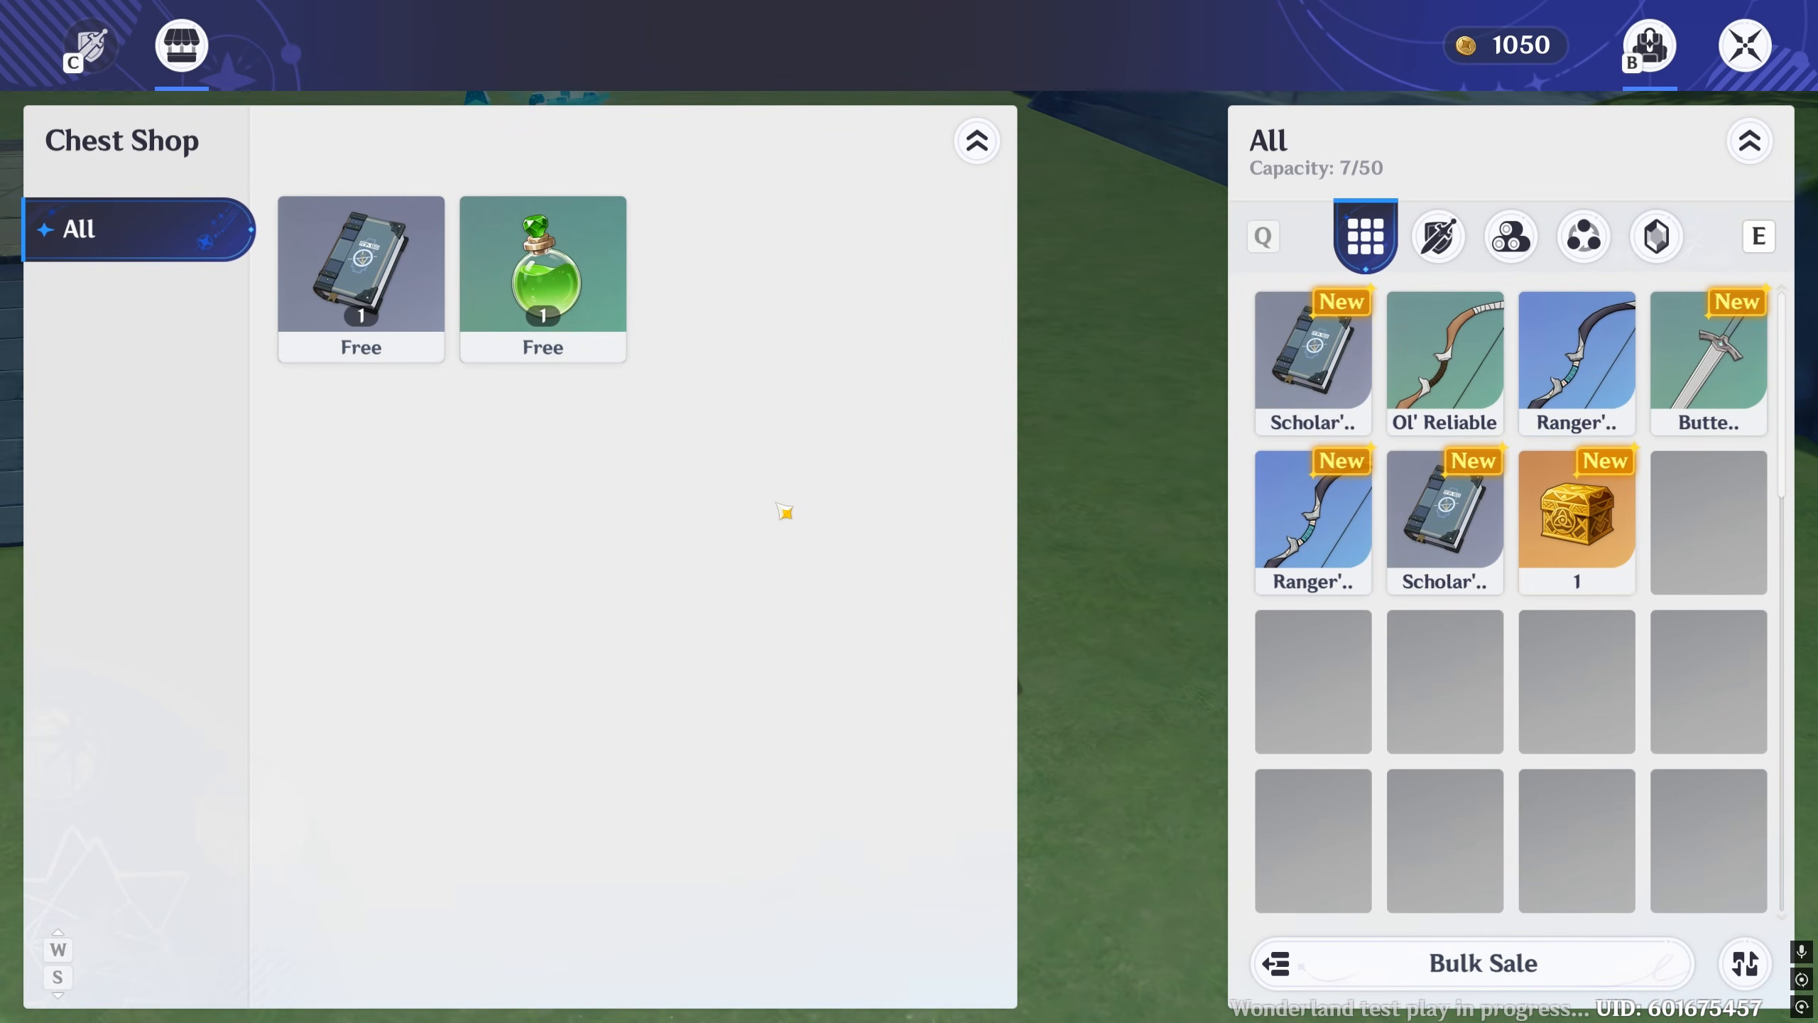
{"action": "left_click", "coordinate": [588, 353]}
{"action": "left_click", "coordinate": [1015, 723]}
{"action": "left_click", "coordinate": [406, 321]}
{"action": "left_click", "coordinate": [365, 287]}
{"action": "left_click", "coordinate": [1016, 716]}
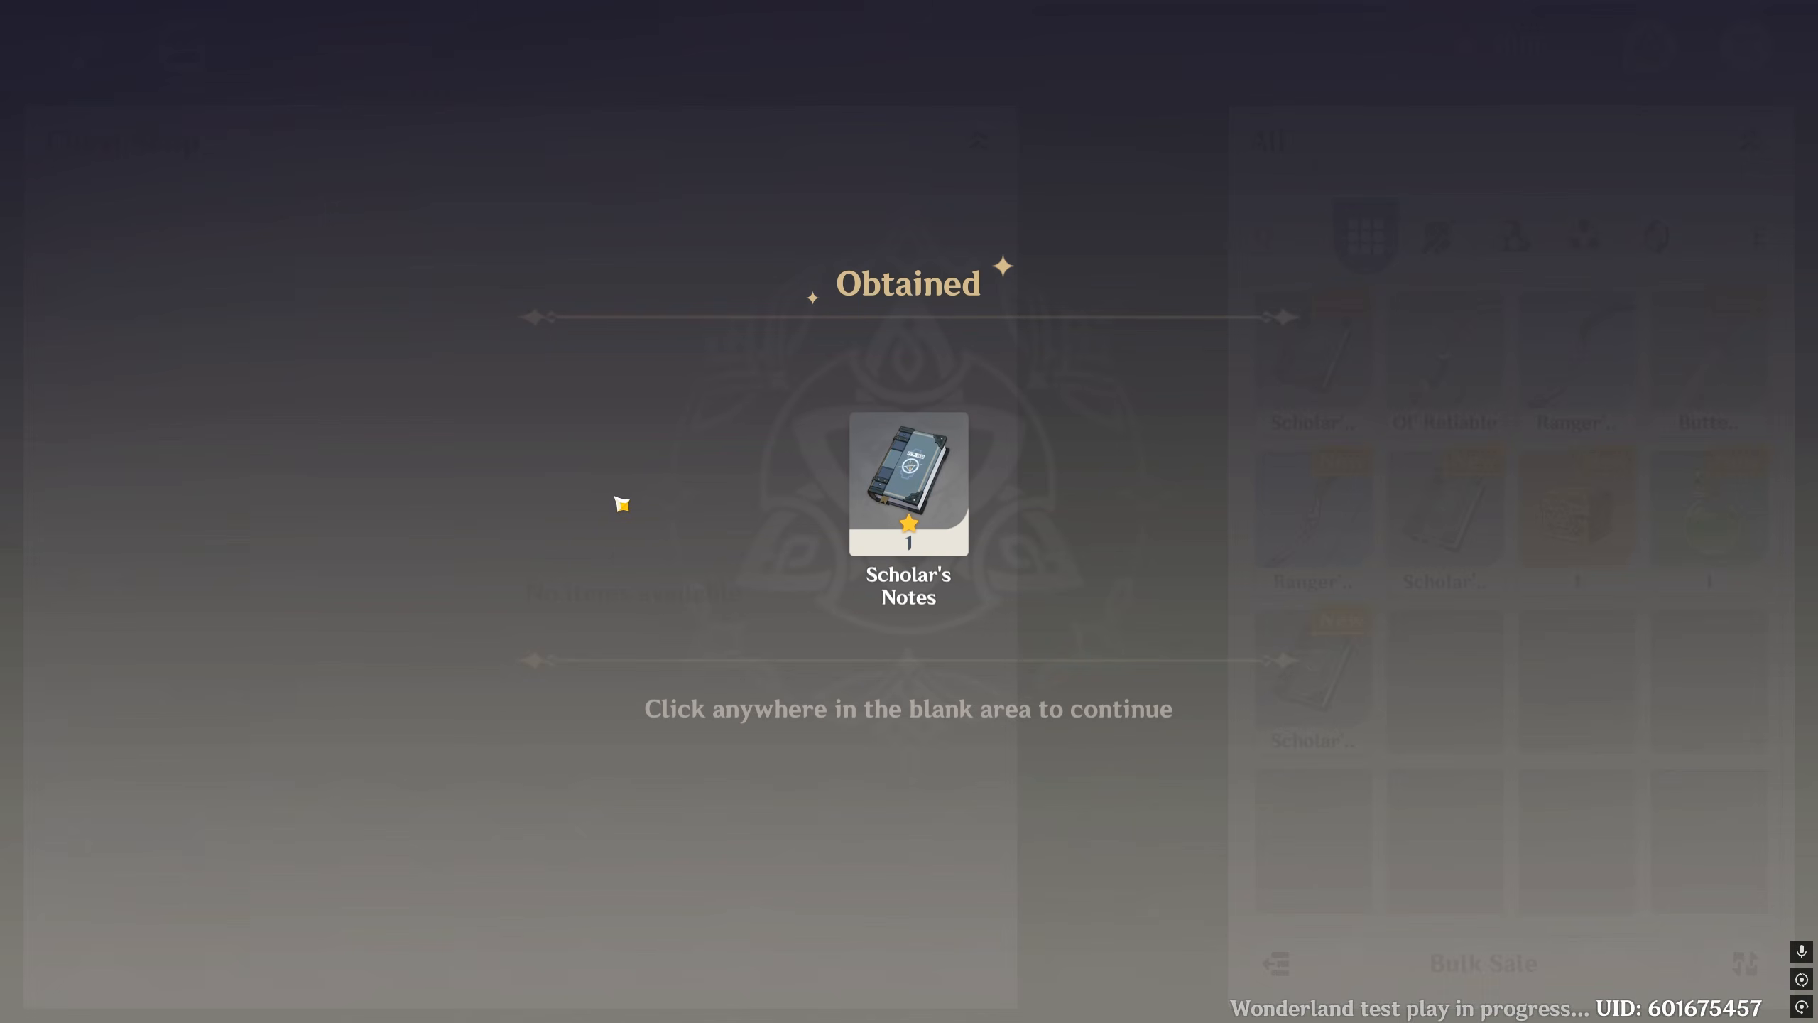
{"action": "left_click", "coordinate": [622, 504]}
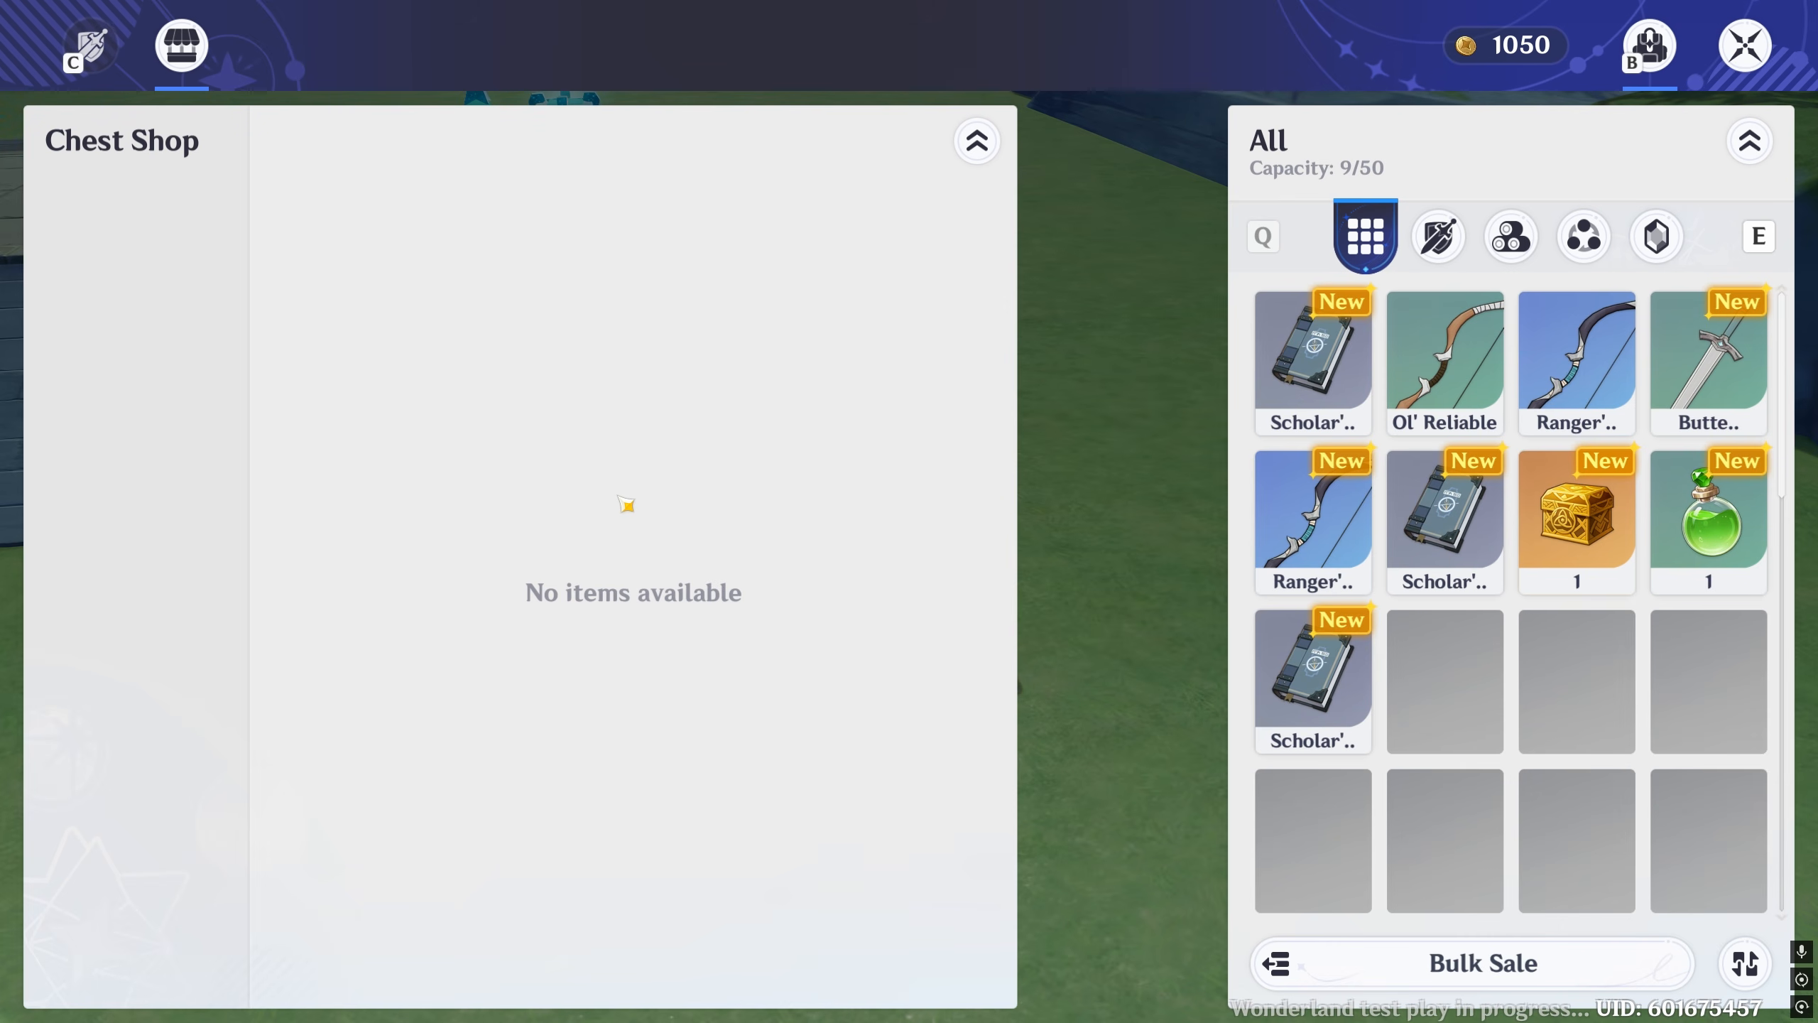
{"action": "key", "text": "Escape"}
- Equip the Butter Knife from the inventory as the main weapon, and unequip it again
{"action": "key", "text": "w"}
{"action": "key", "text": "b"}
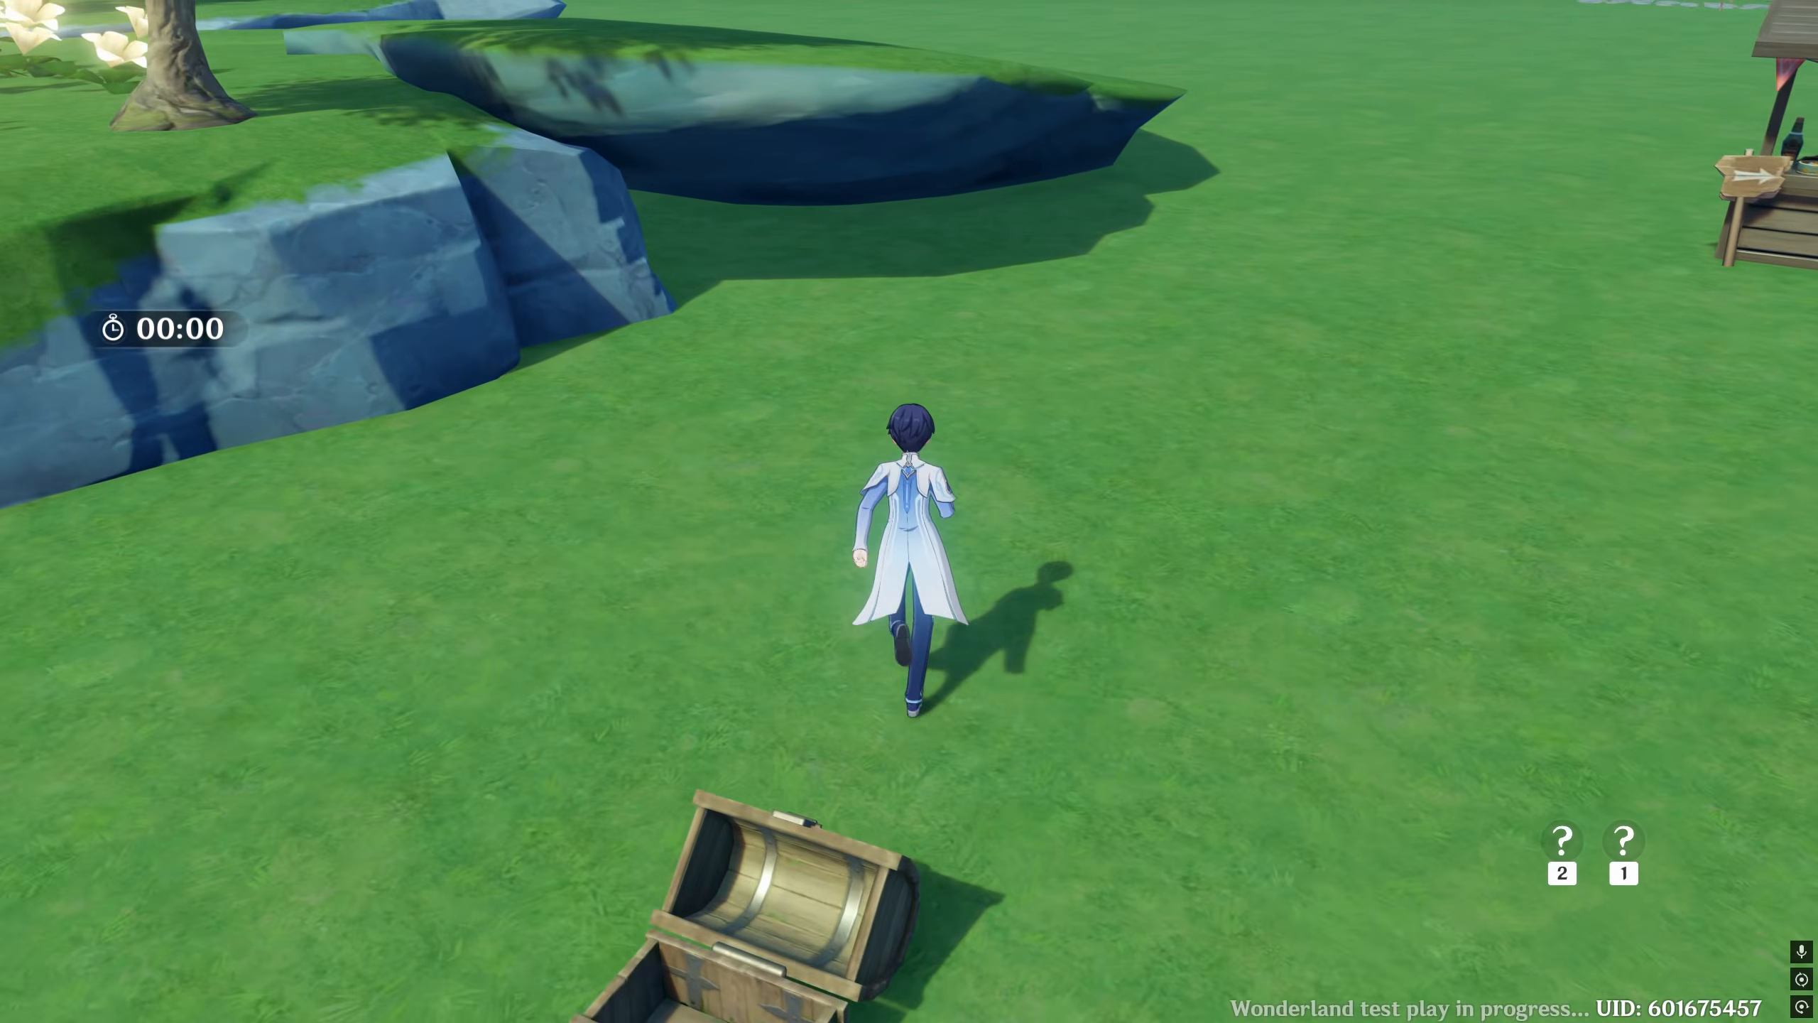
{"action": "left_click", "coordinate": [1726, 394]}
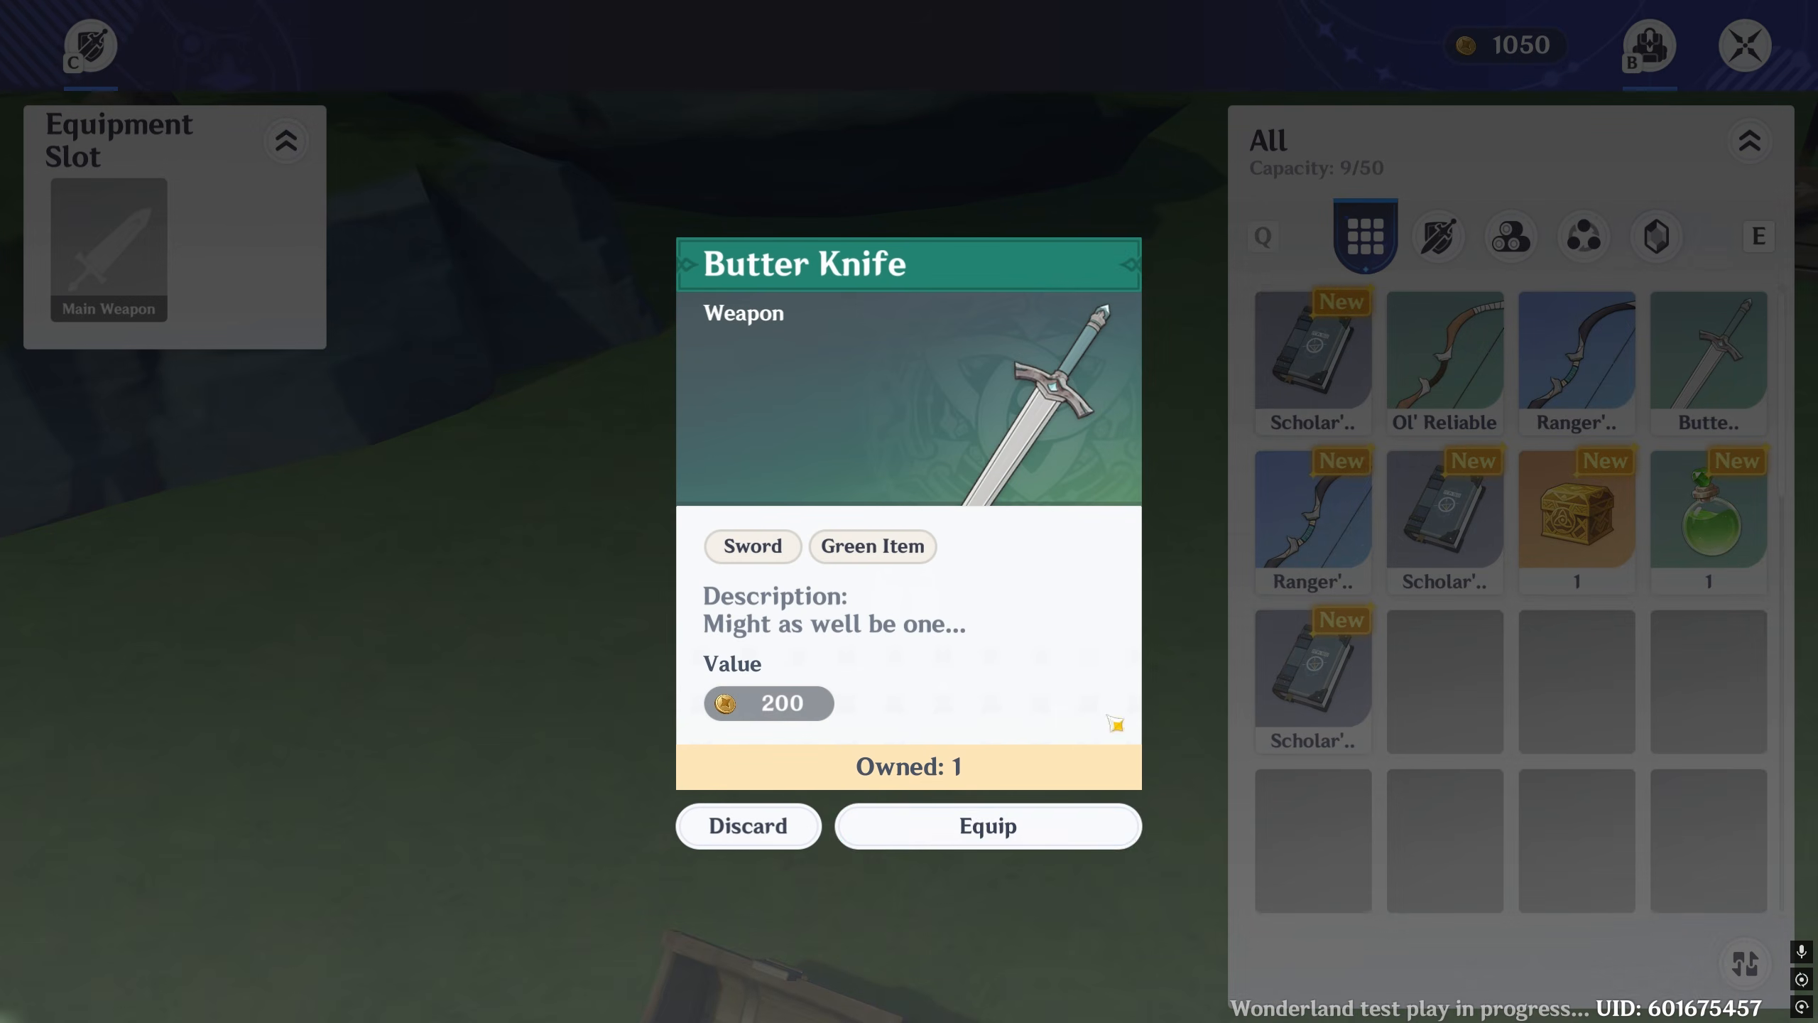
{"action": "left_click", "coordinate": [987, 825]}
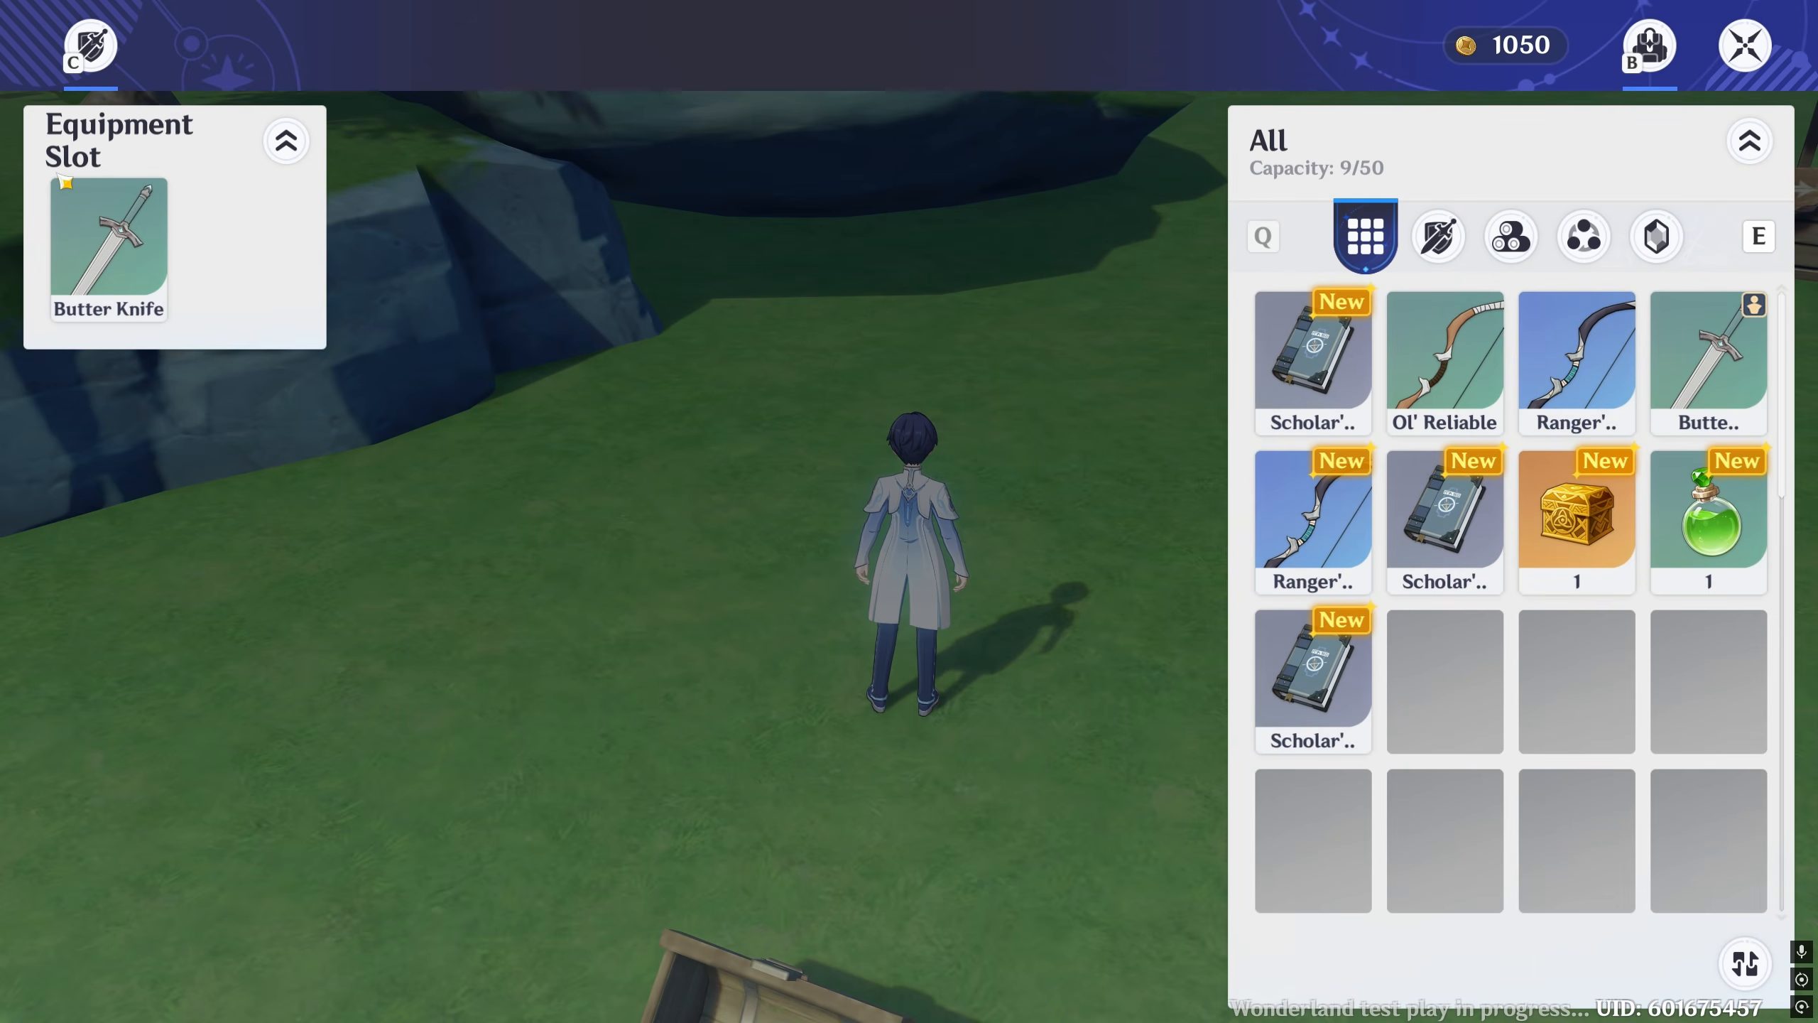
{"action": "left_click", "coordinate": [147, 269]}
{"action": "left_click", "coordinate": [902, 833]}
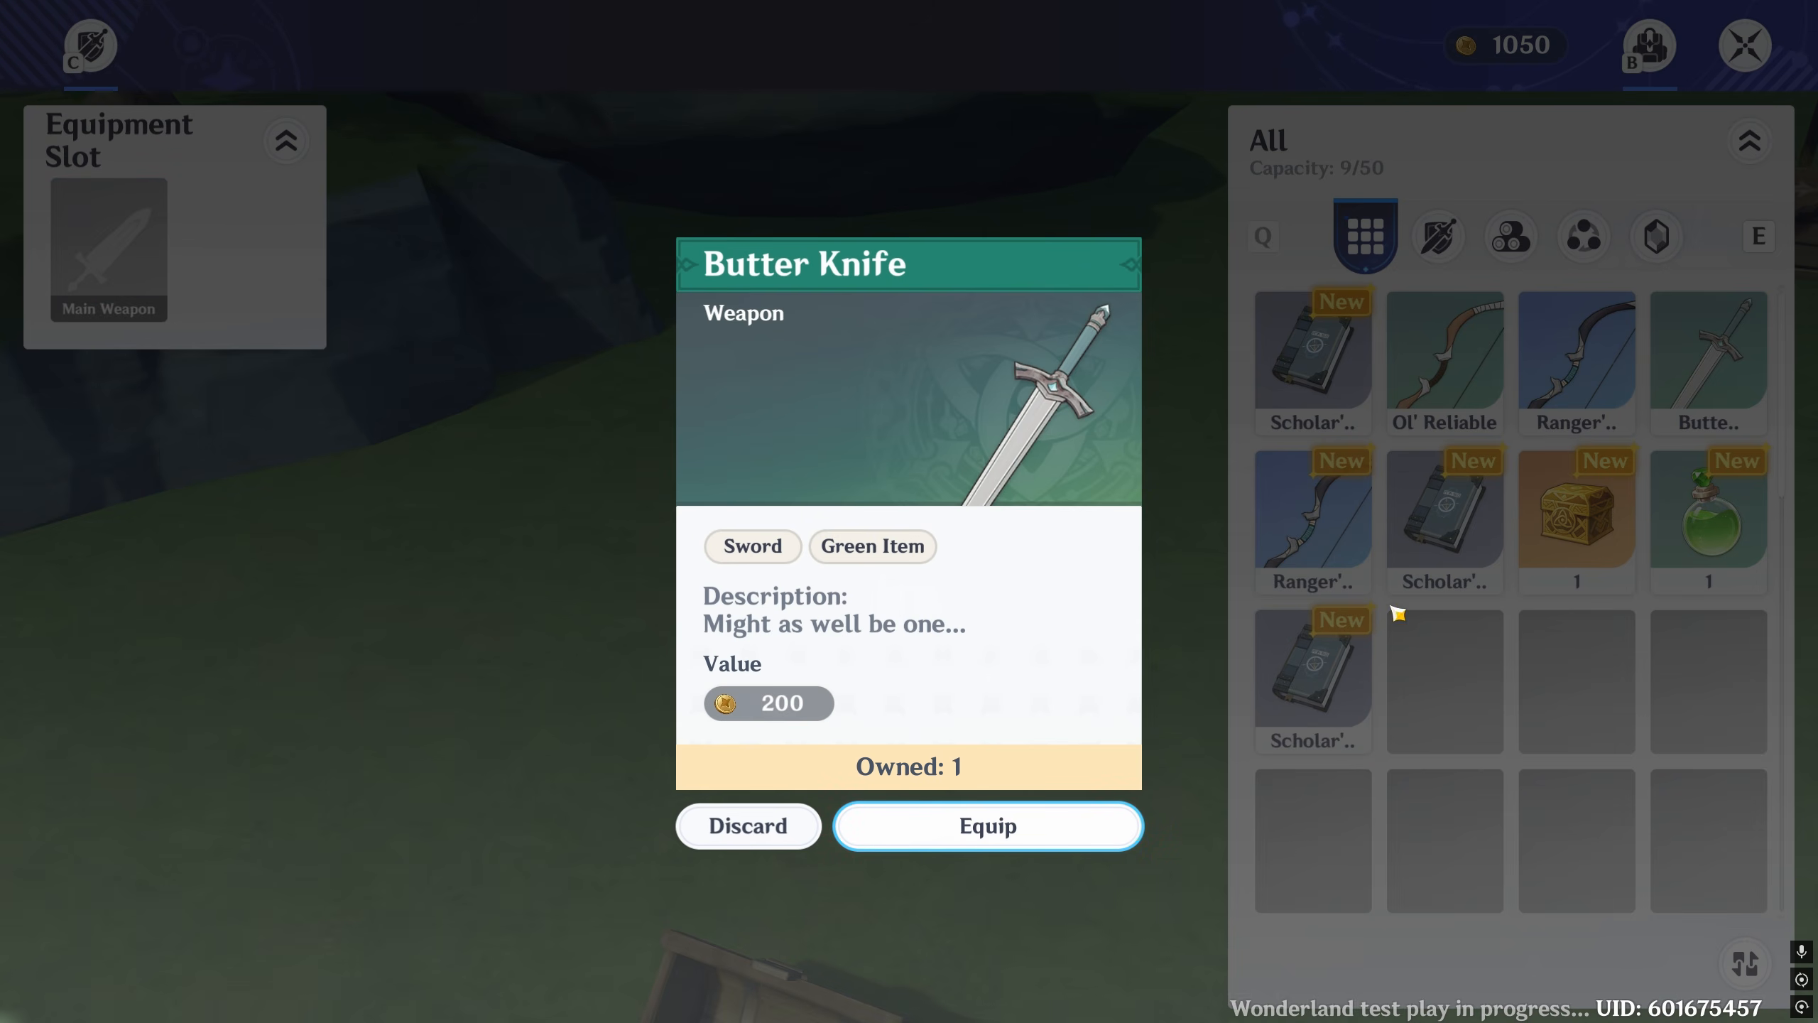
{"action": "left_click", "coordinate": [1403, 441]}
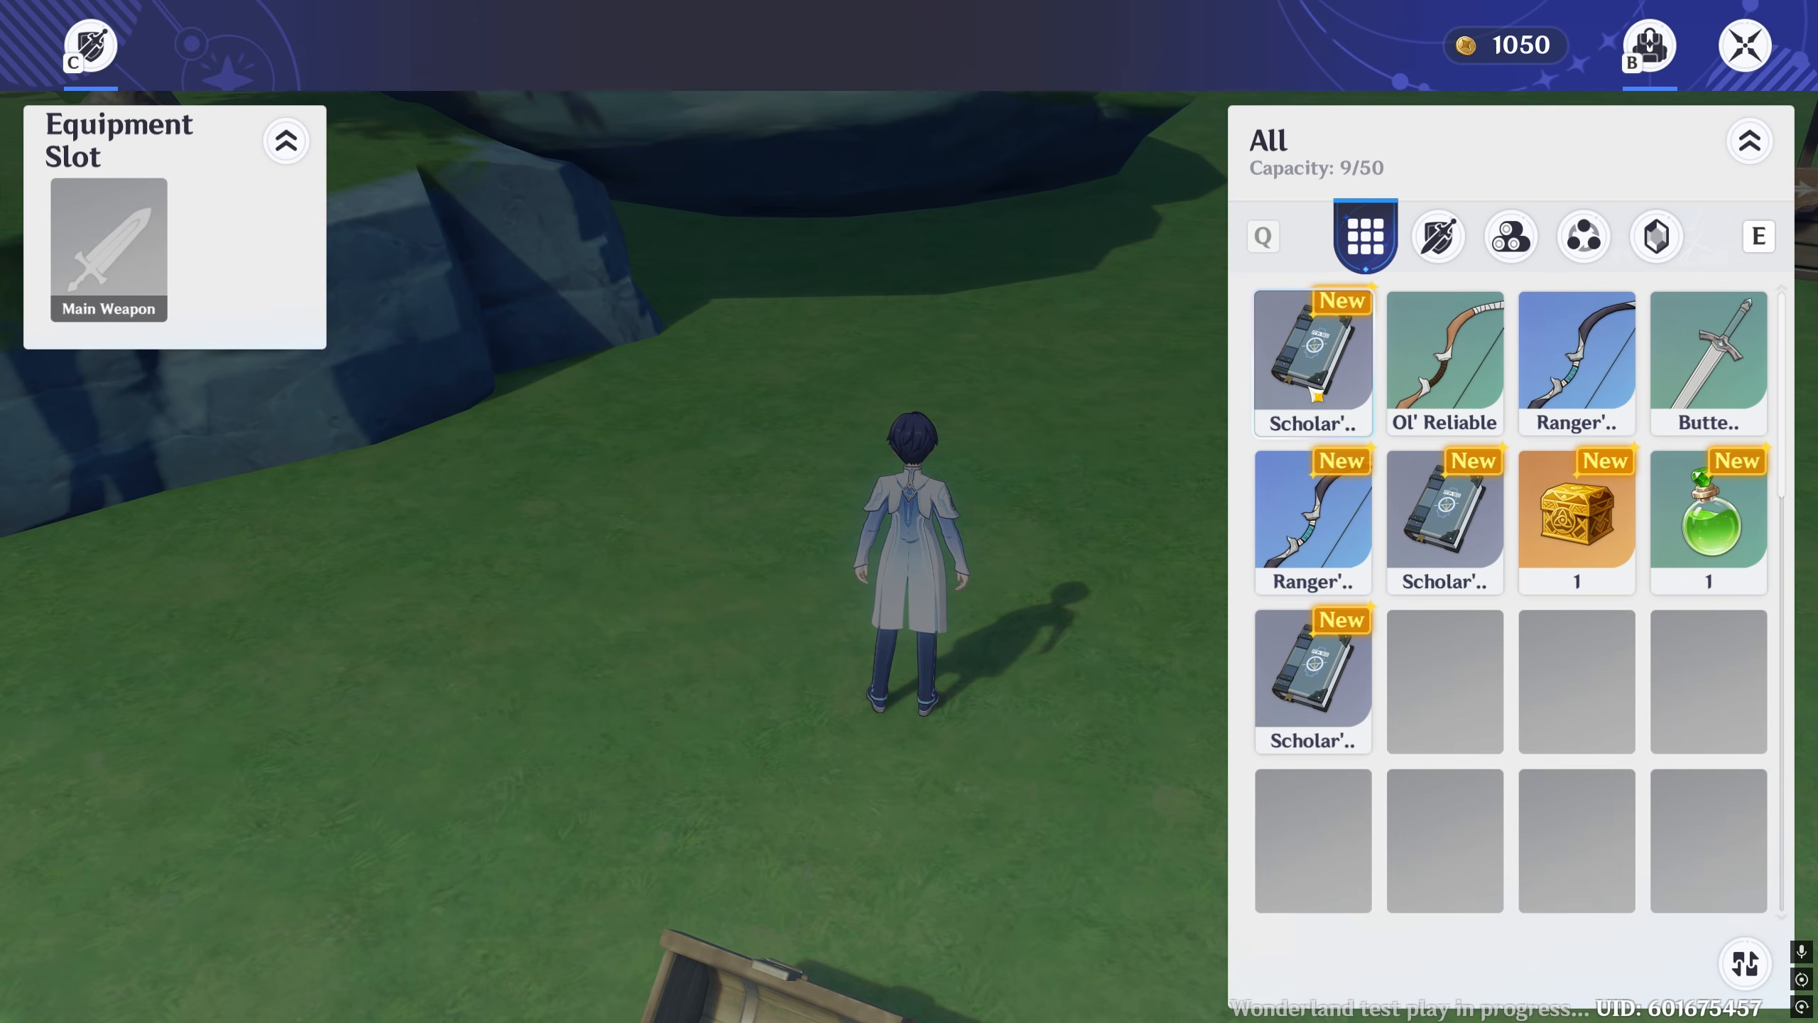
{"action": "key", "text": "b"}
{"action": "key", "text": "w"}
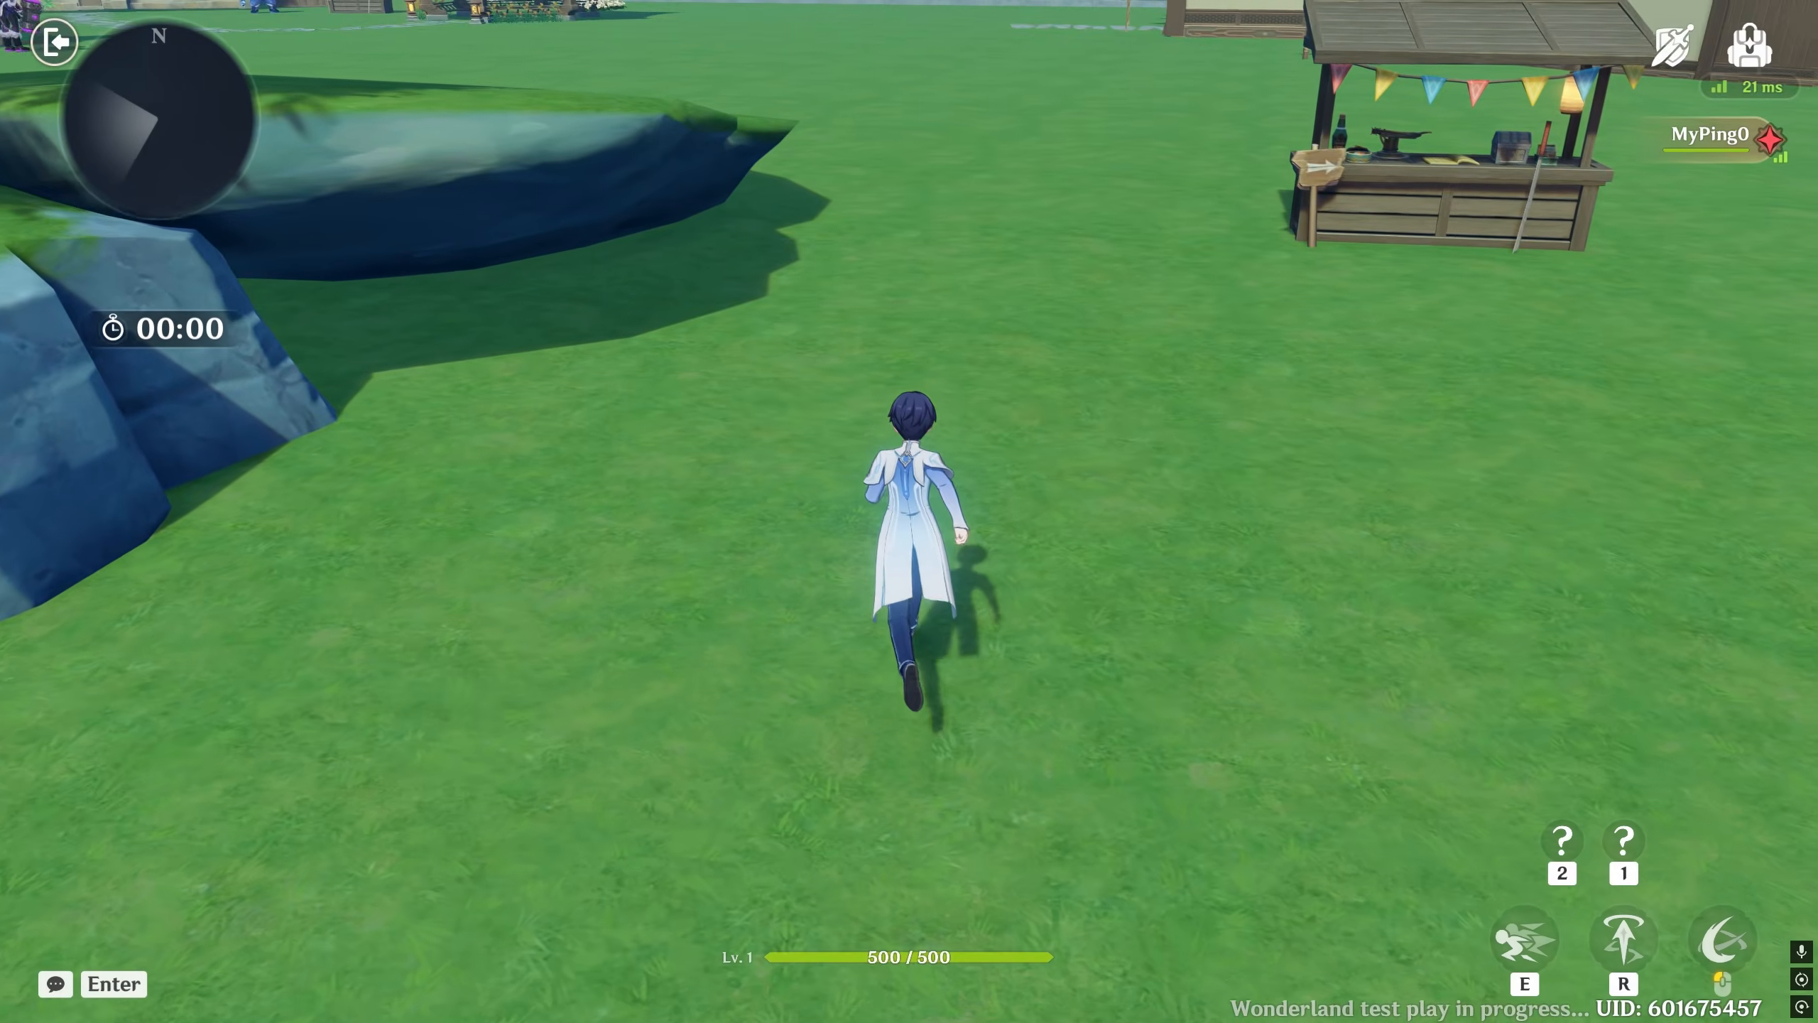
- Equip the Ol' Reliable bow from the inventory
{"action": "key", "text": "b"}
{"action": "left_click", "coordinate": [1445, 361]}
{"action": "left_click", "coordinate": [1167, 776]}
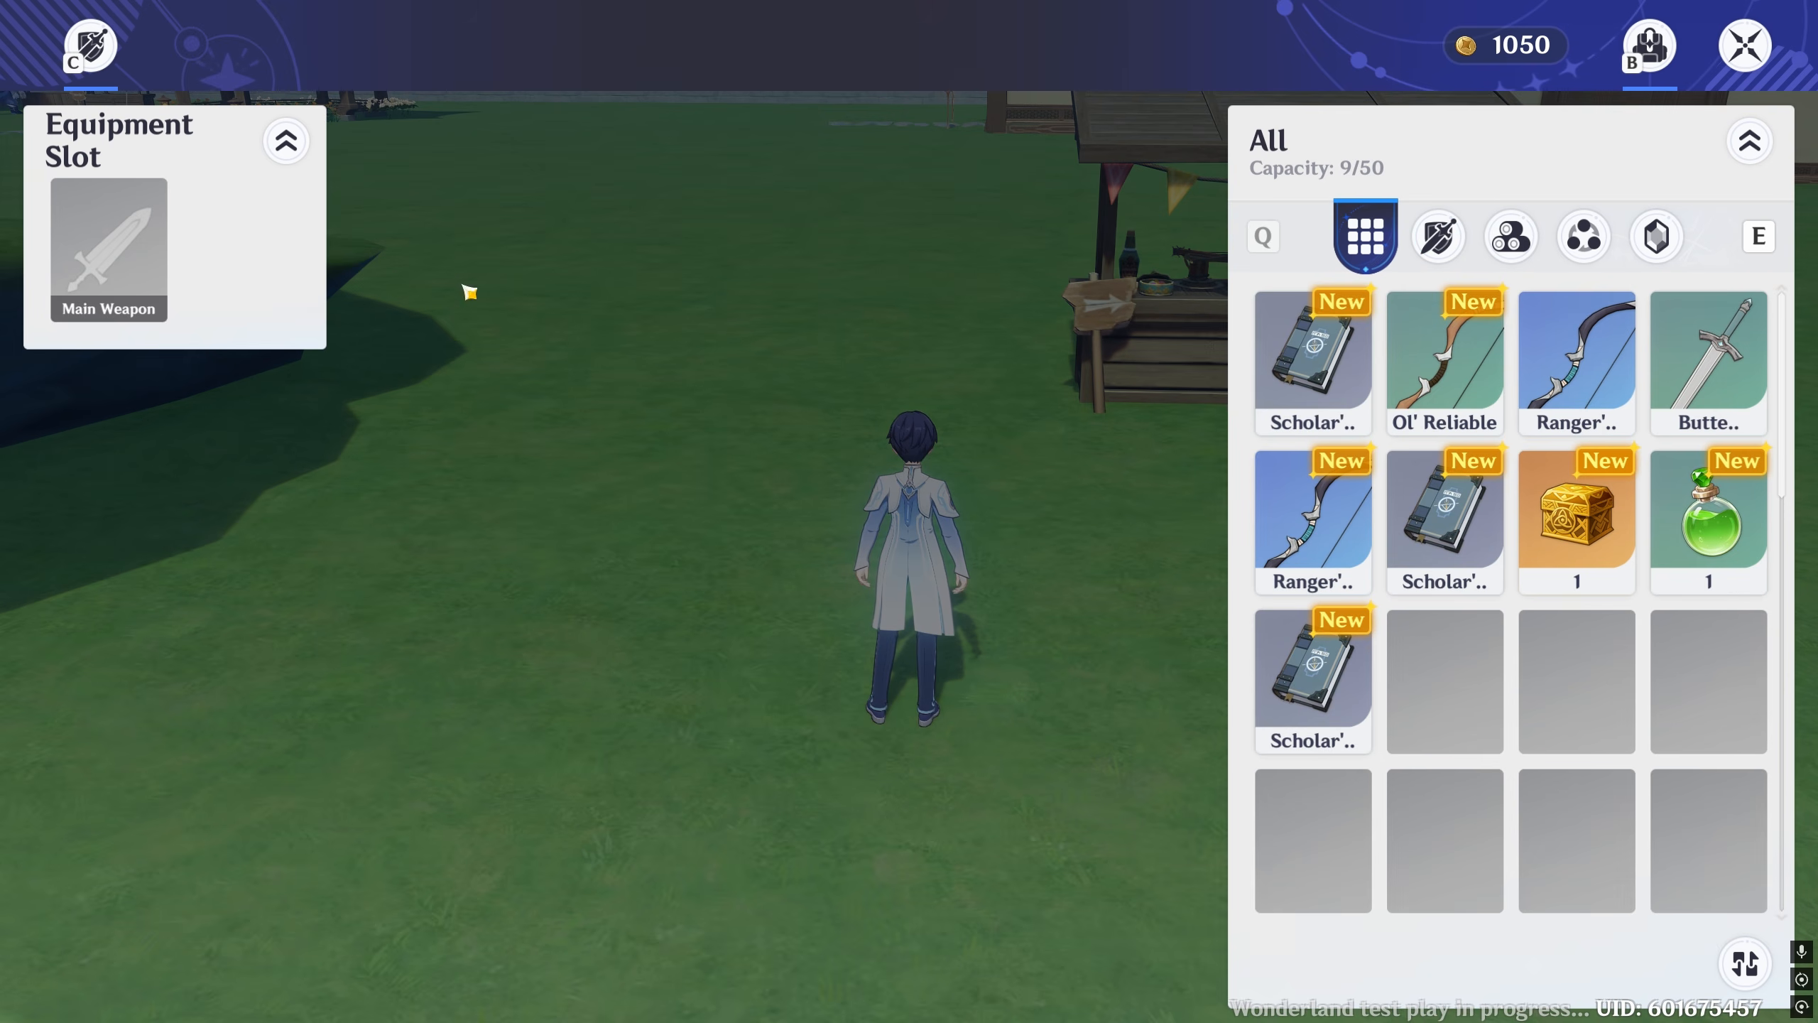
{"action": "left_click", "coordinate": [1453, 348]}
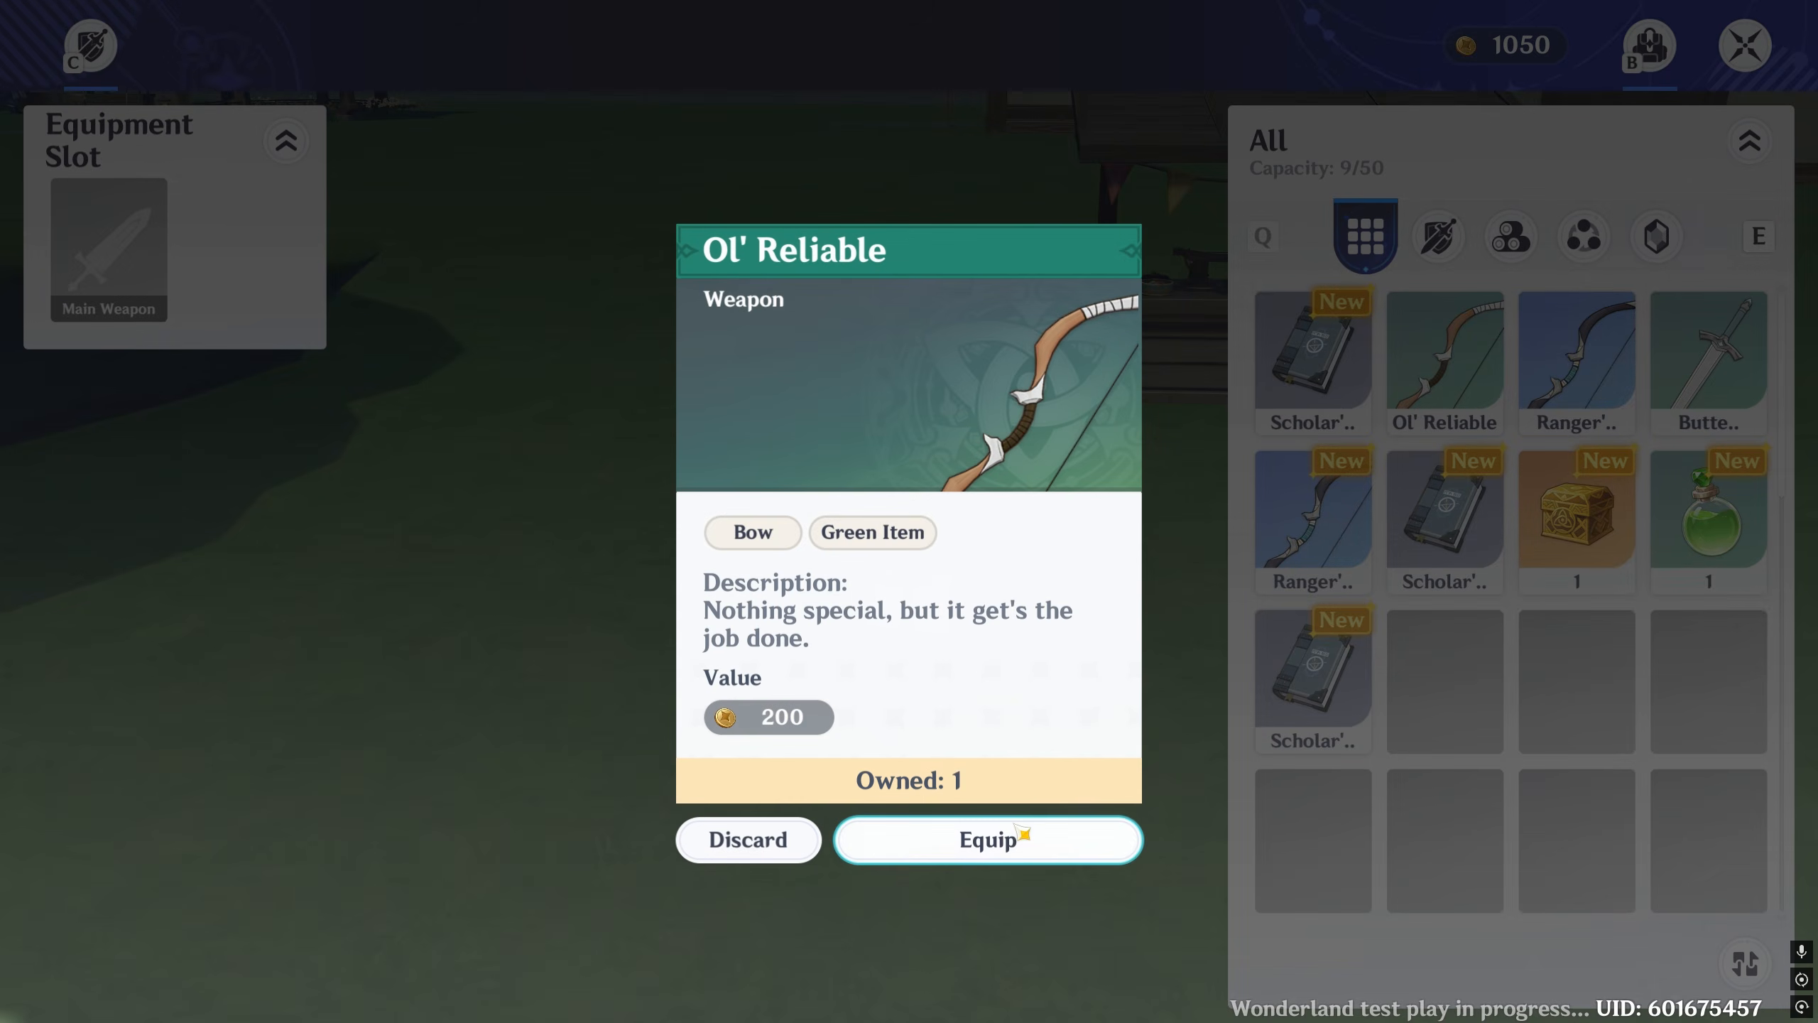
{"action": "left_click", "coordinate": [1017, 830]}
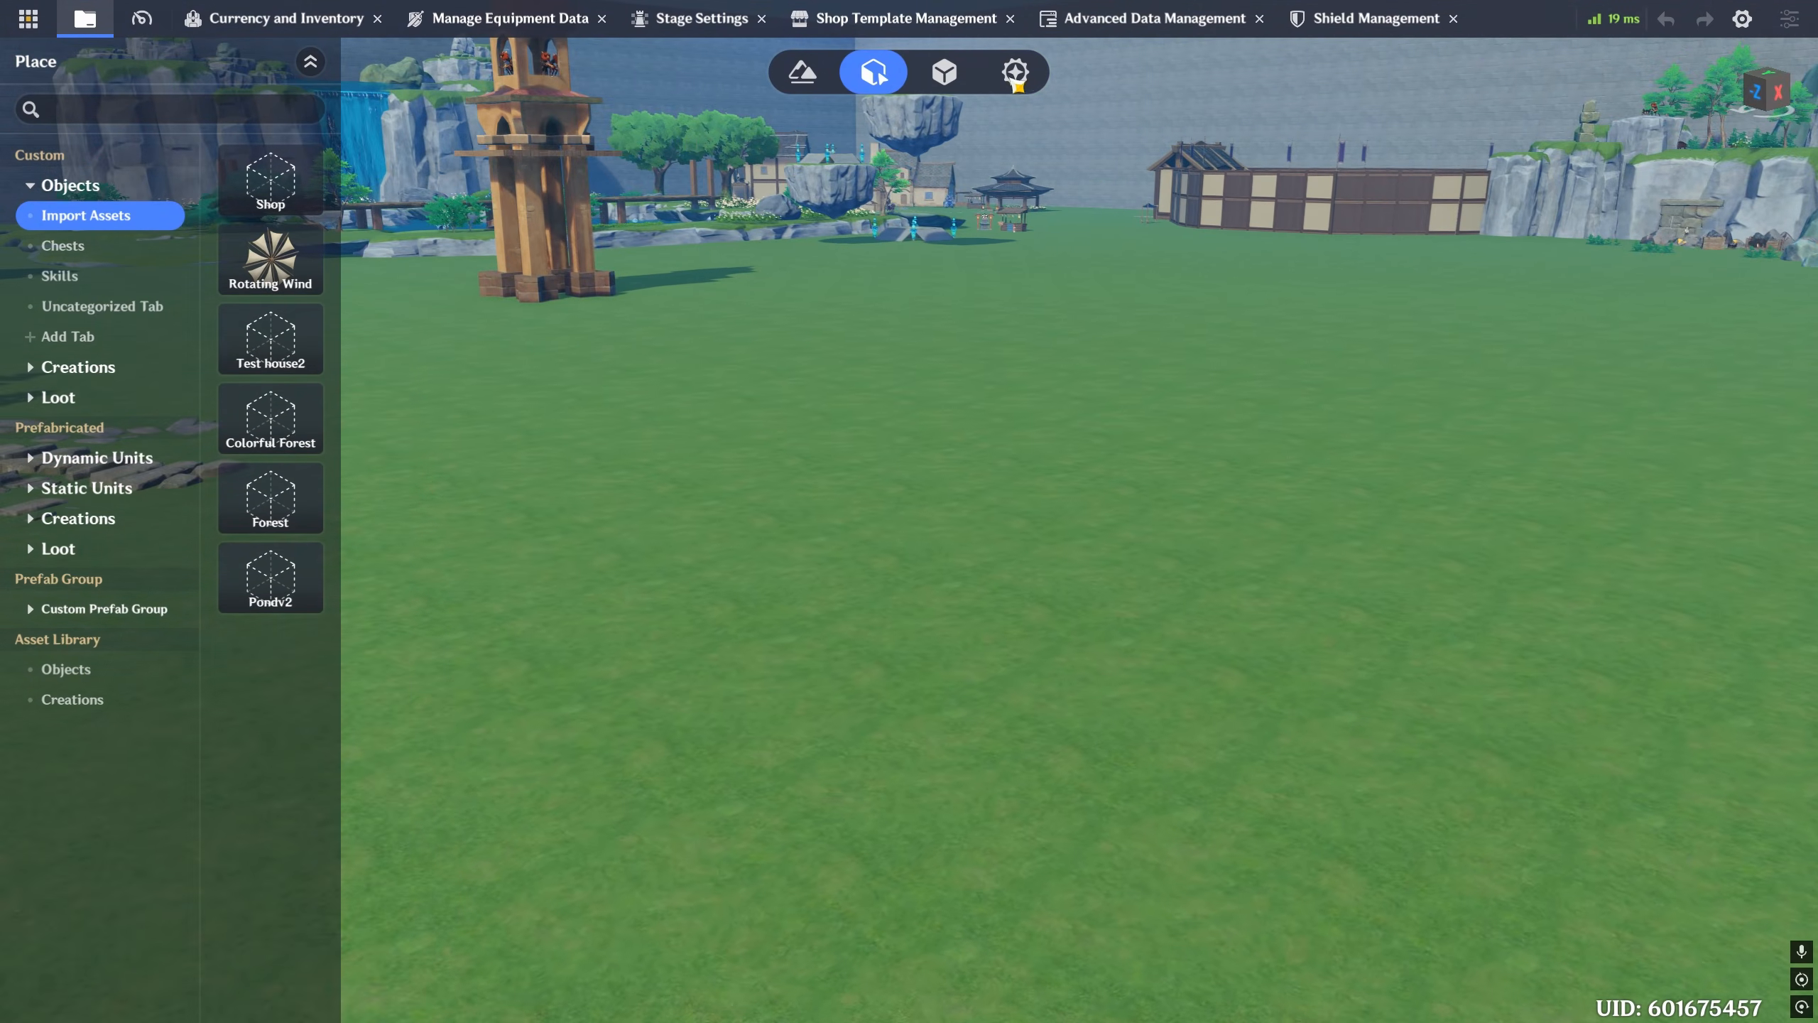
- Switch to the editor's item templates and examine the Equipables, Valueables, Auto-Used, Useable and Special Items categories
{"action": "left_click", "coordinate": [1015, 71]}
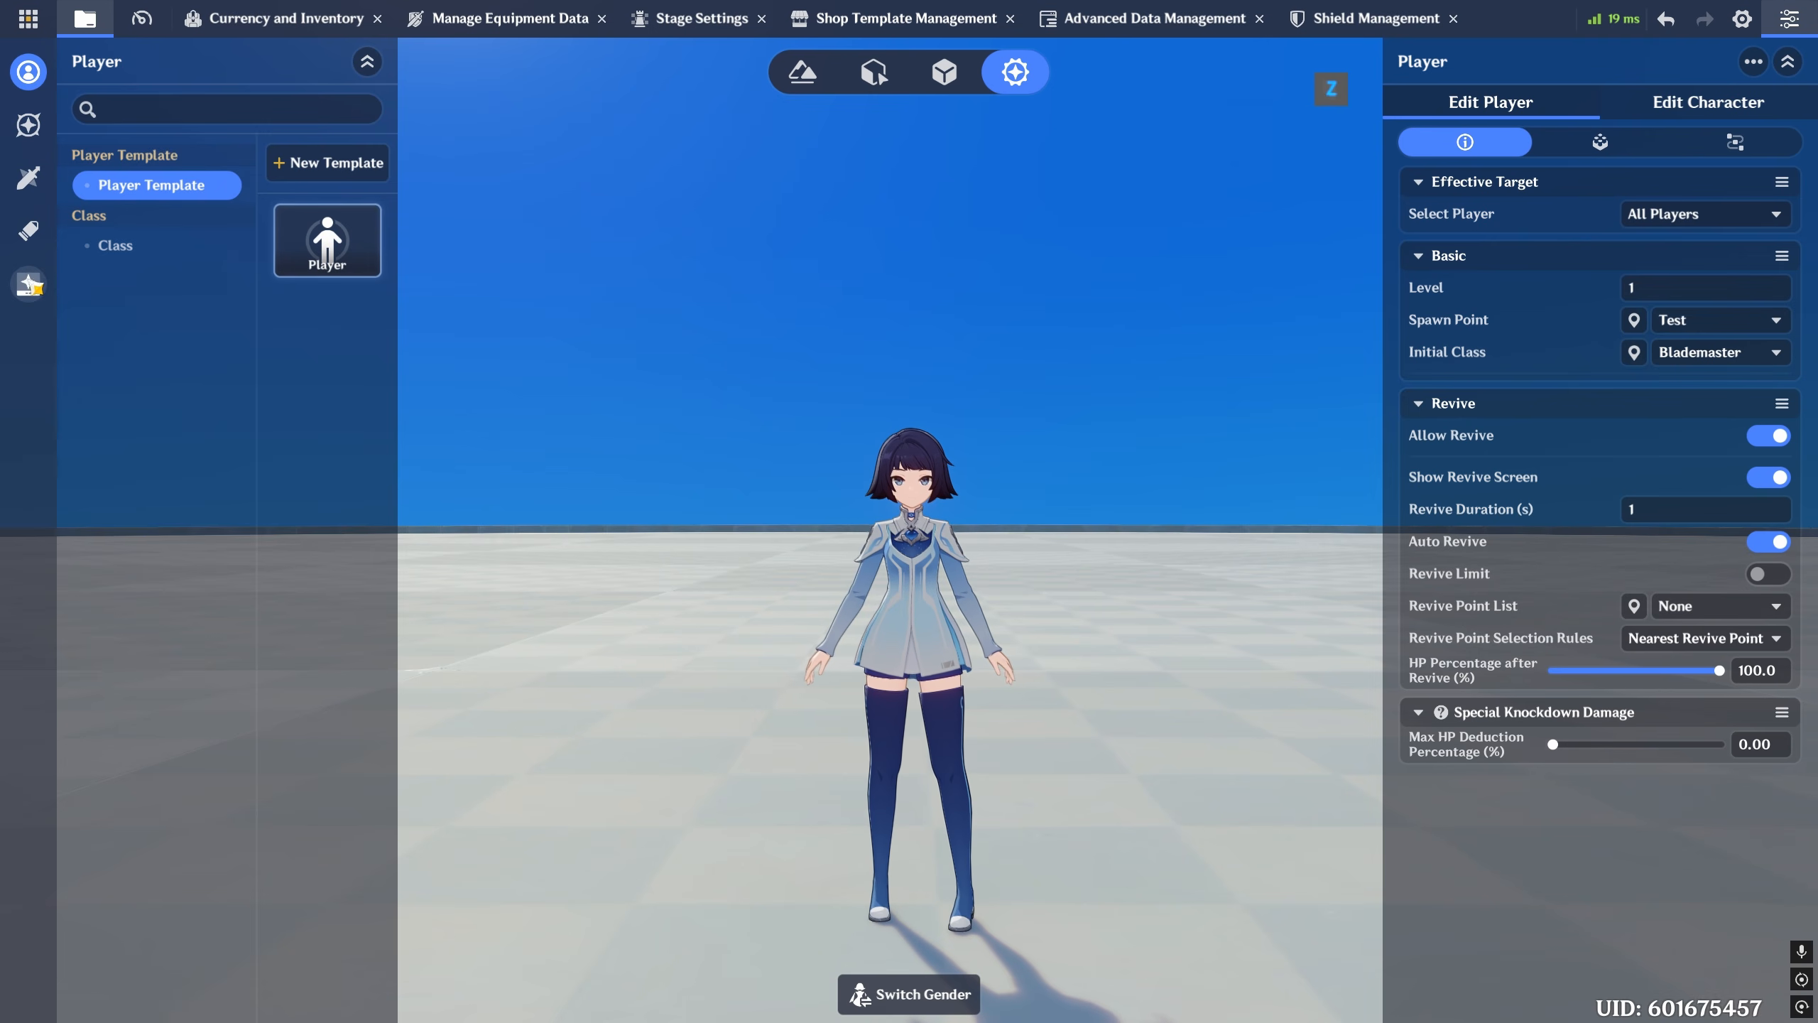
{"action": "left_click", "coordinate": [28, 285]}
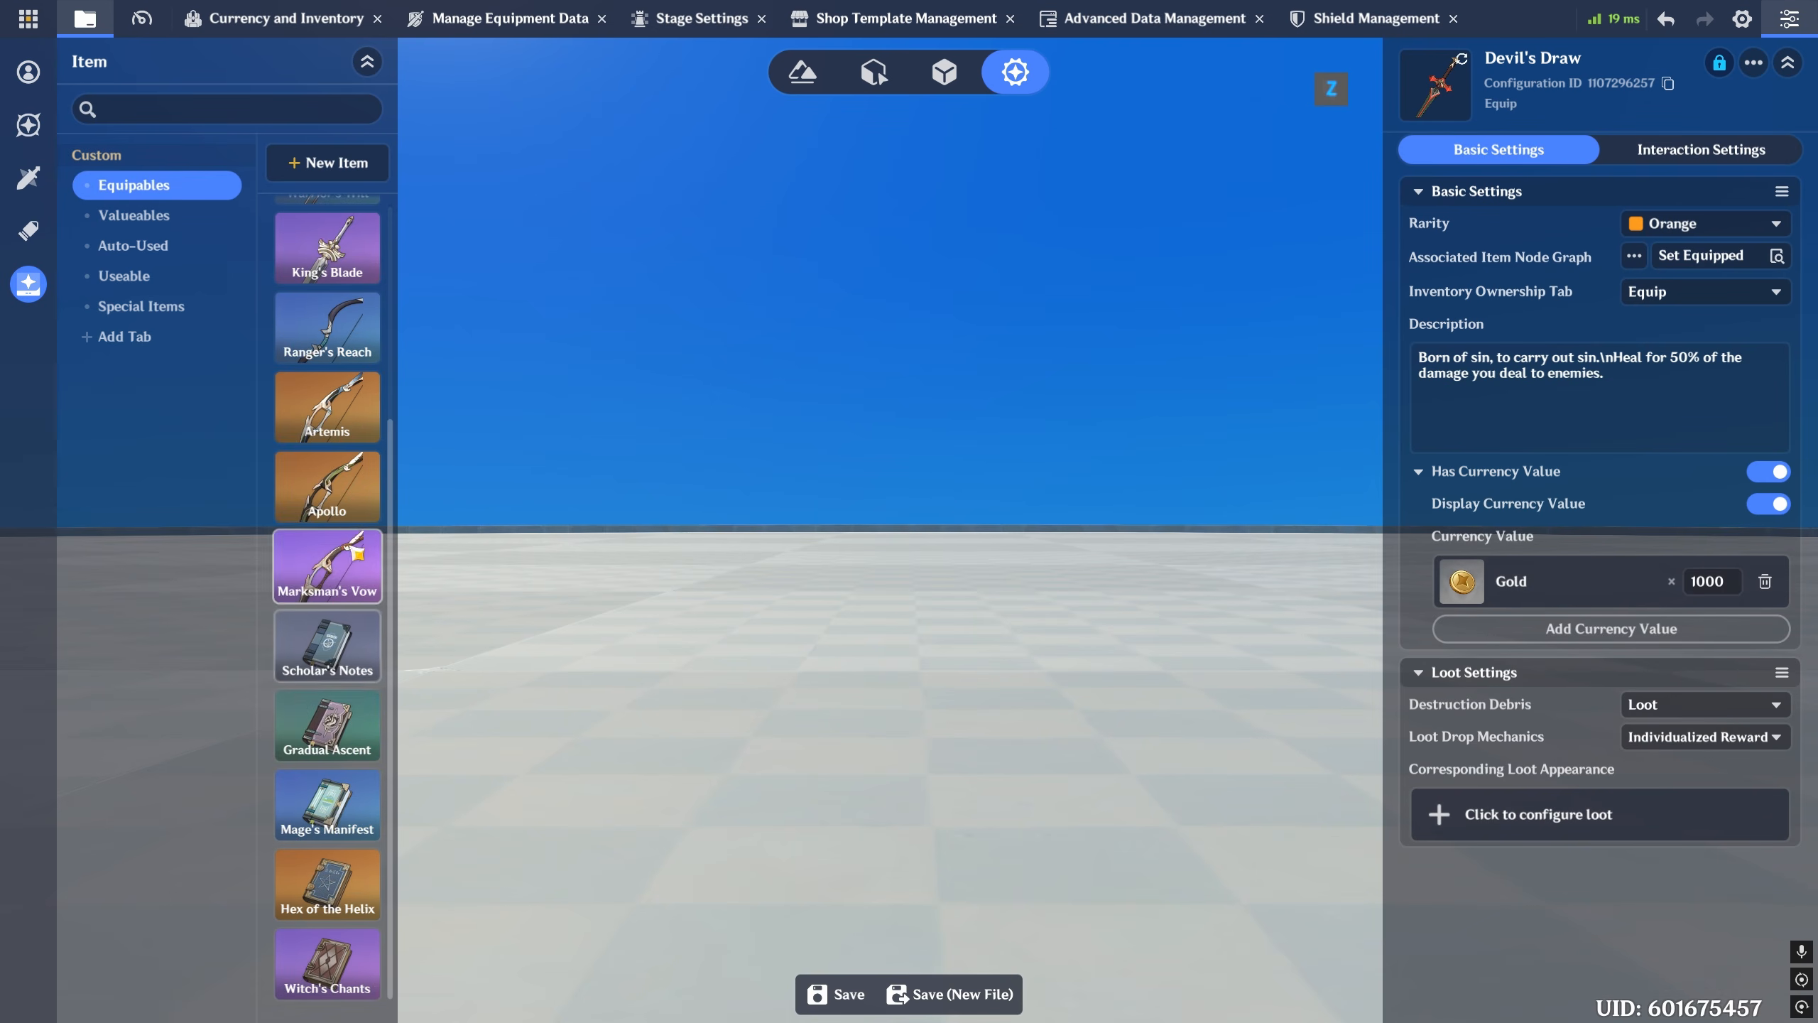
{"action": "left_click", "coordinate": [327, 562]}
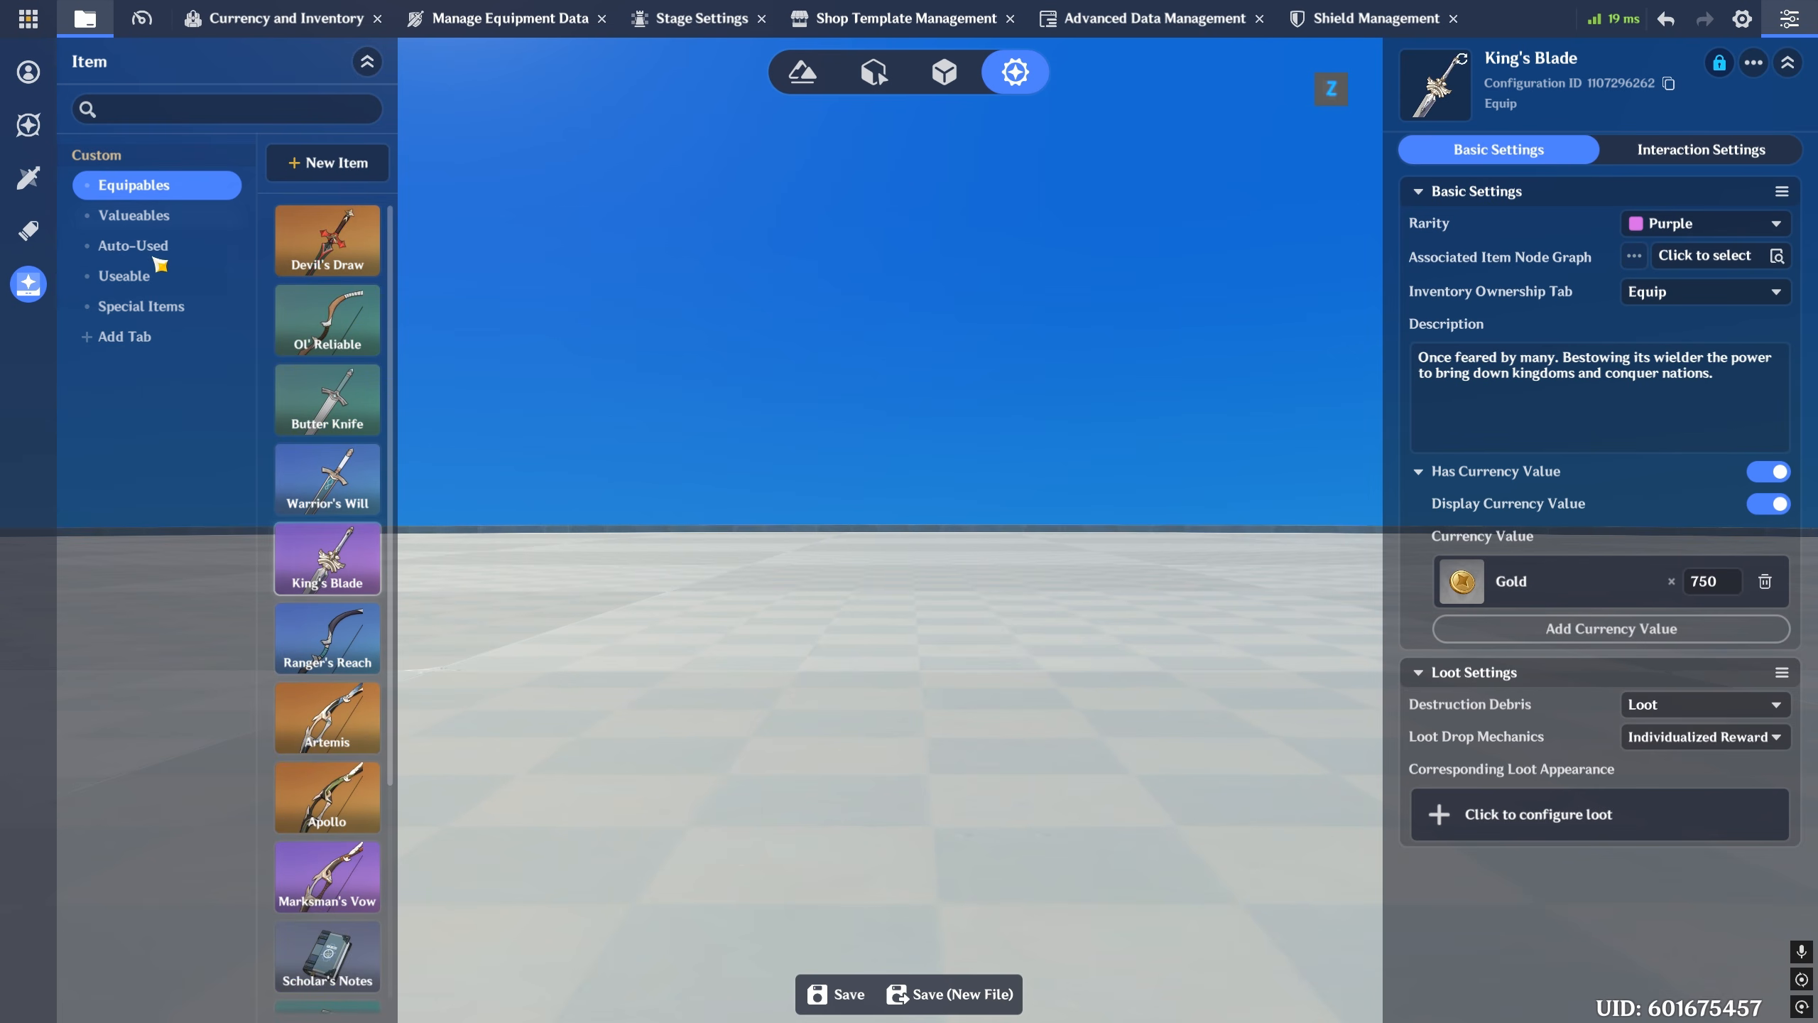
{"action": "left_click_drag", "start_coordinate": [389, 317], "coordinate": [391, 542]}
{"action": "left_click", "coordinate": [187, 227]}
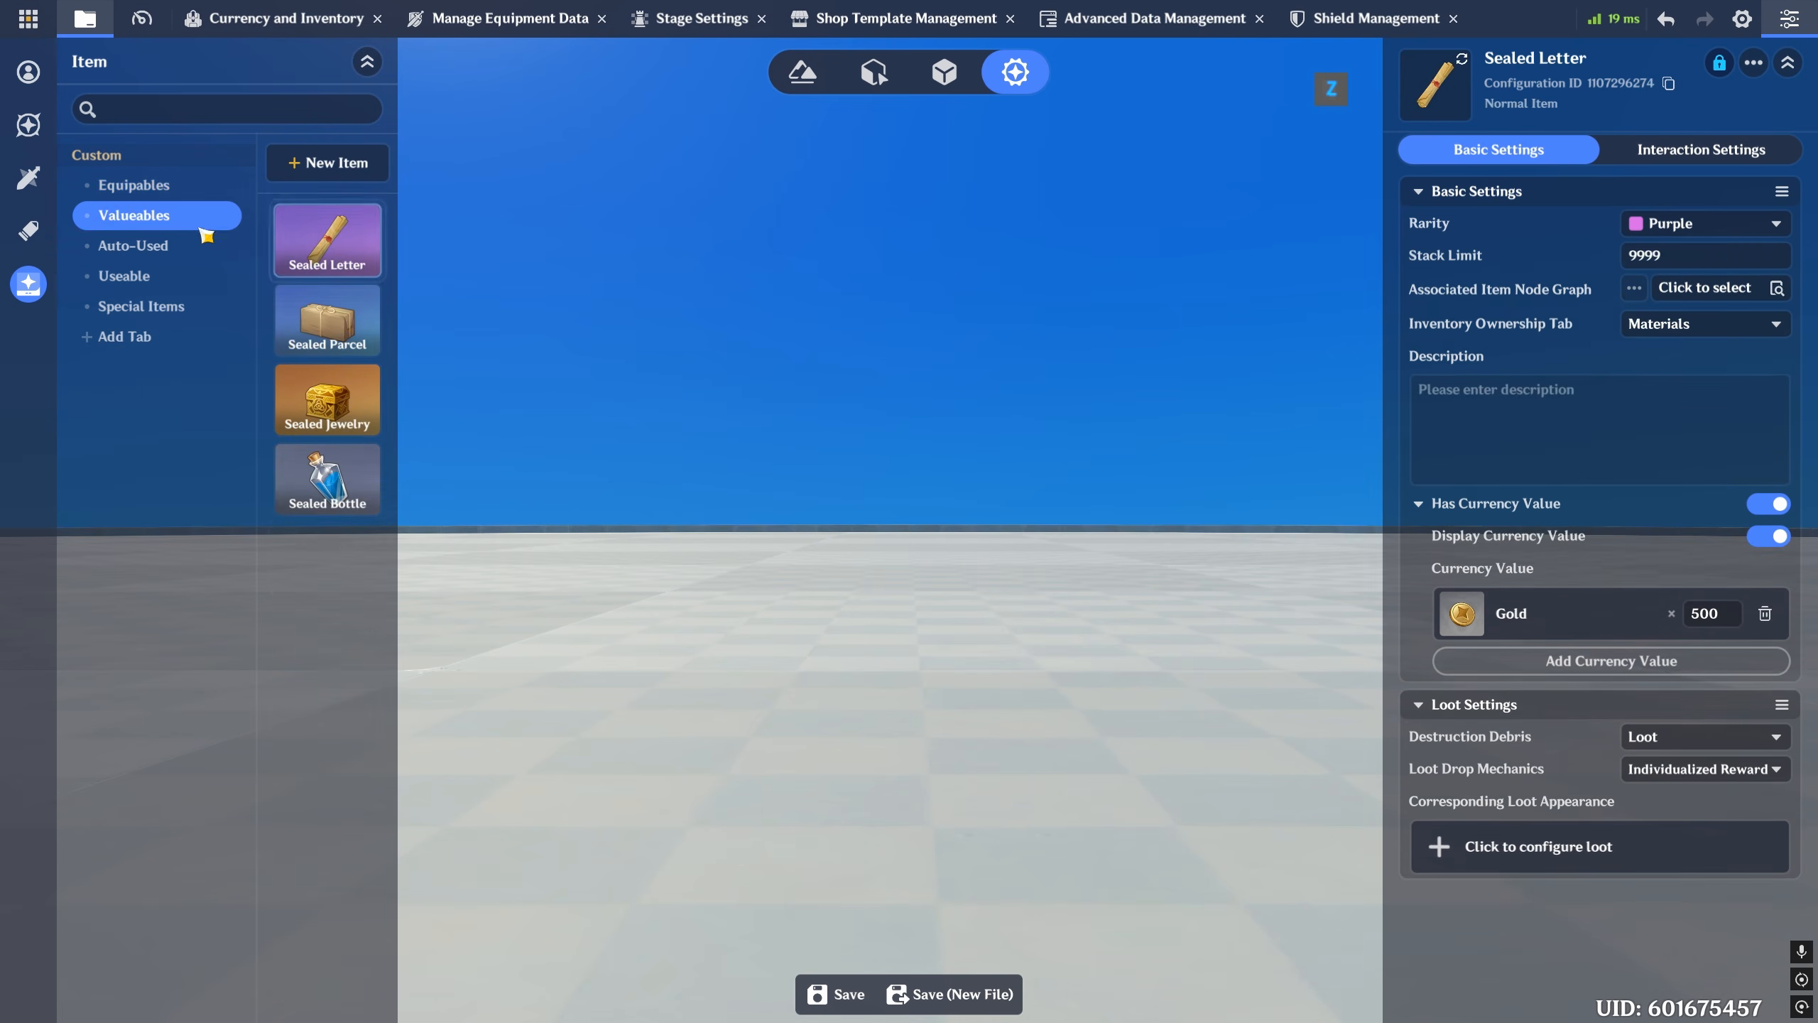
{"action": "left_click", "coordinate": [135, 245]}
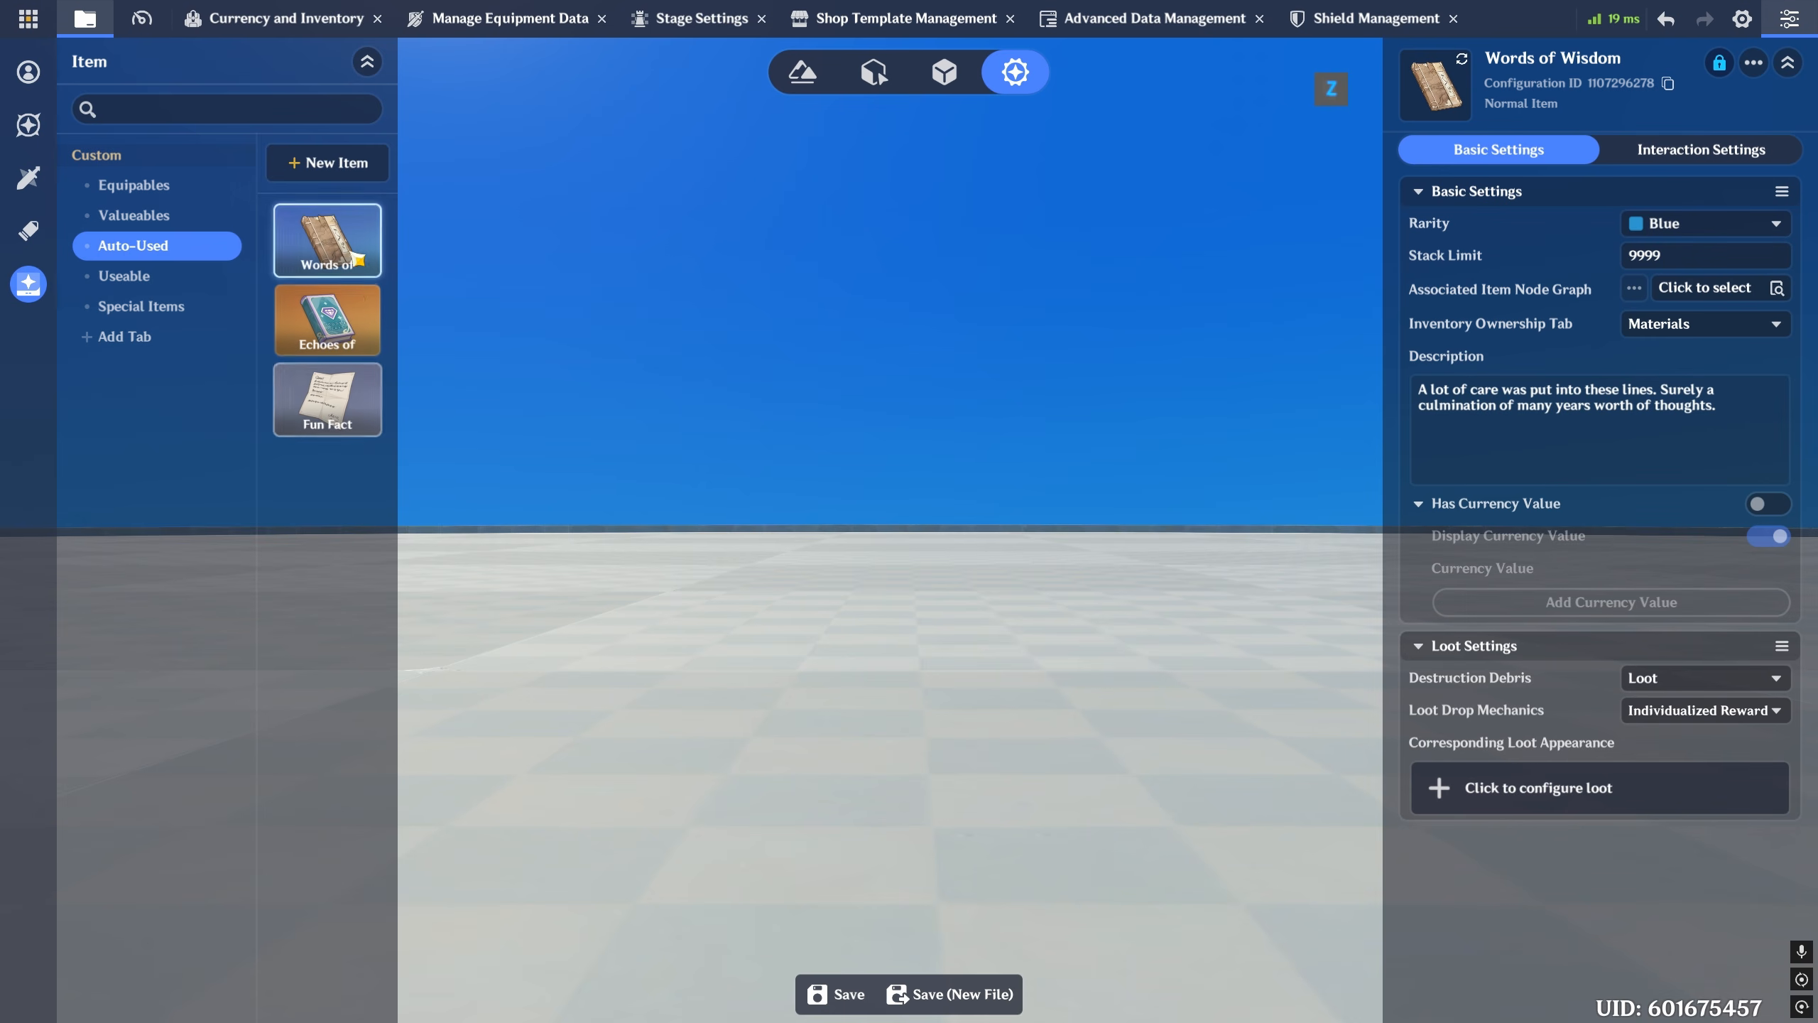
{"action": "left_click", "coordinate": [118, 277]}
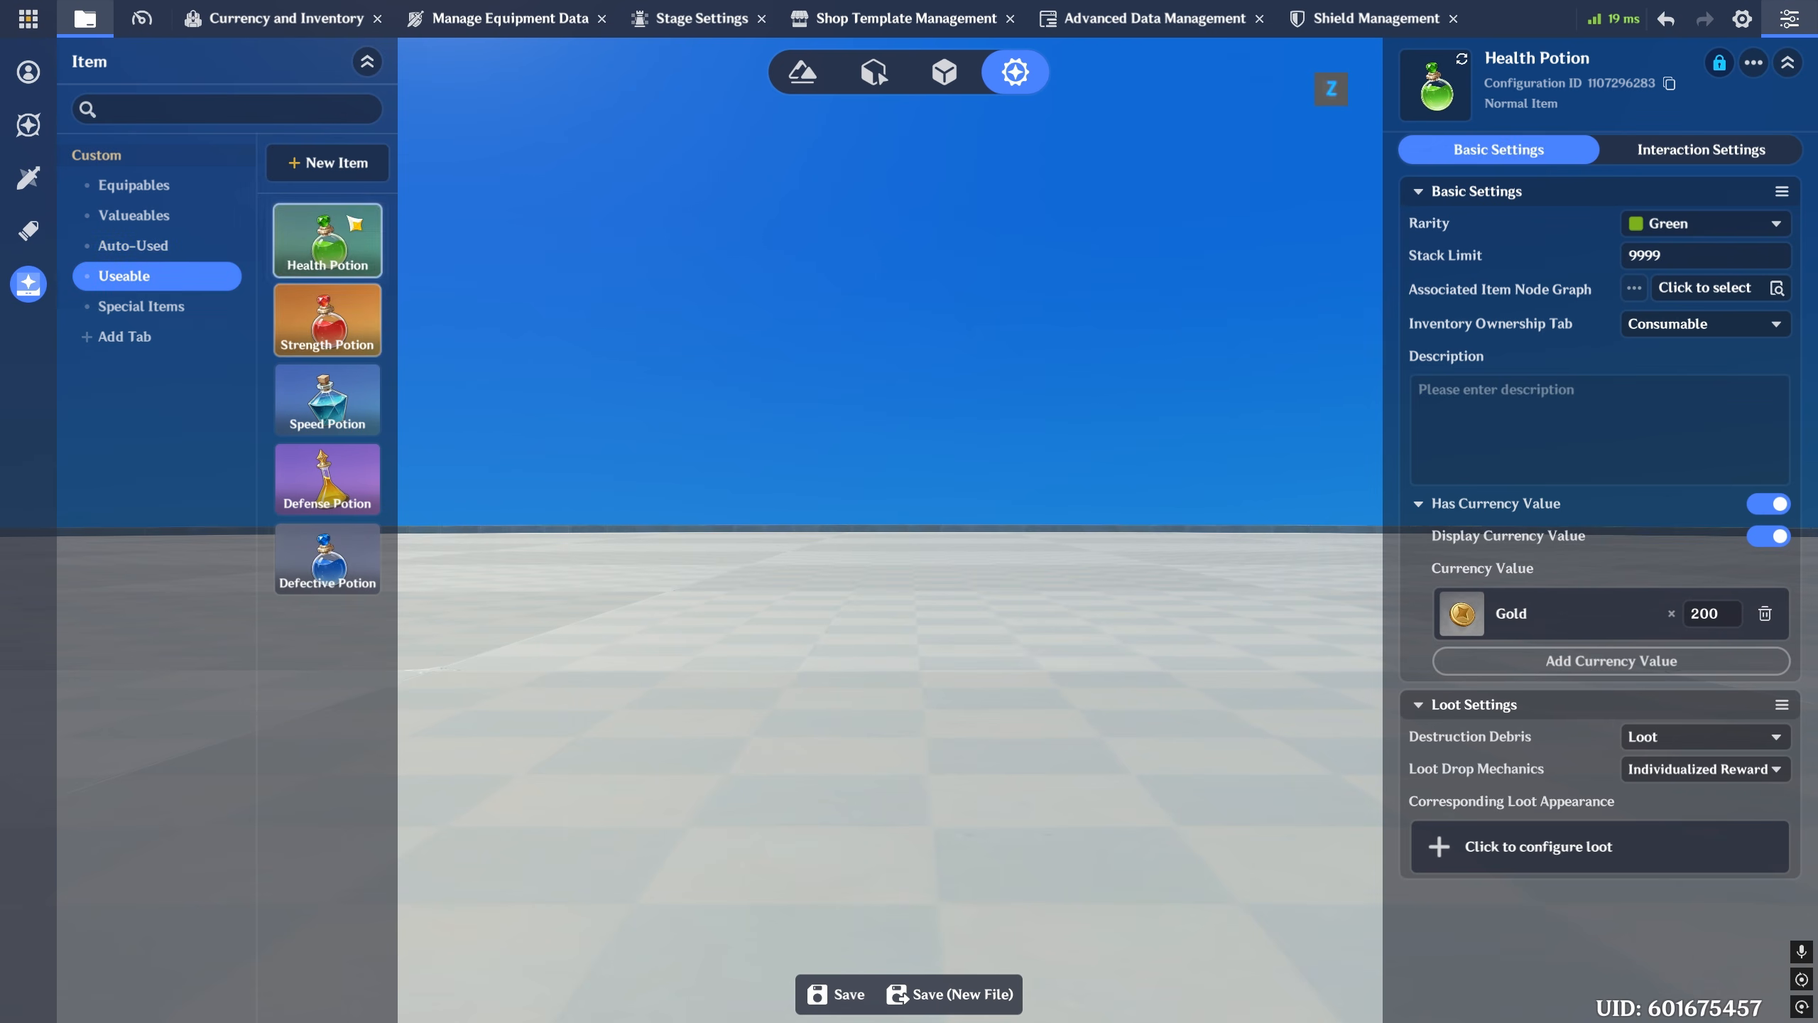
{"action": "left_click", "coordinate": [182, 312]}
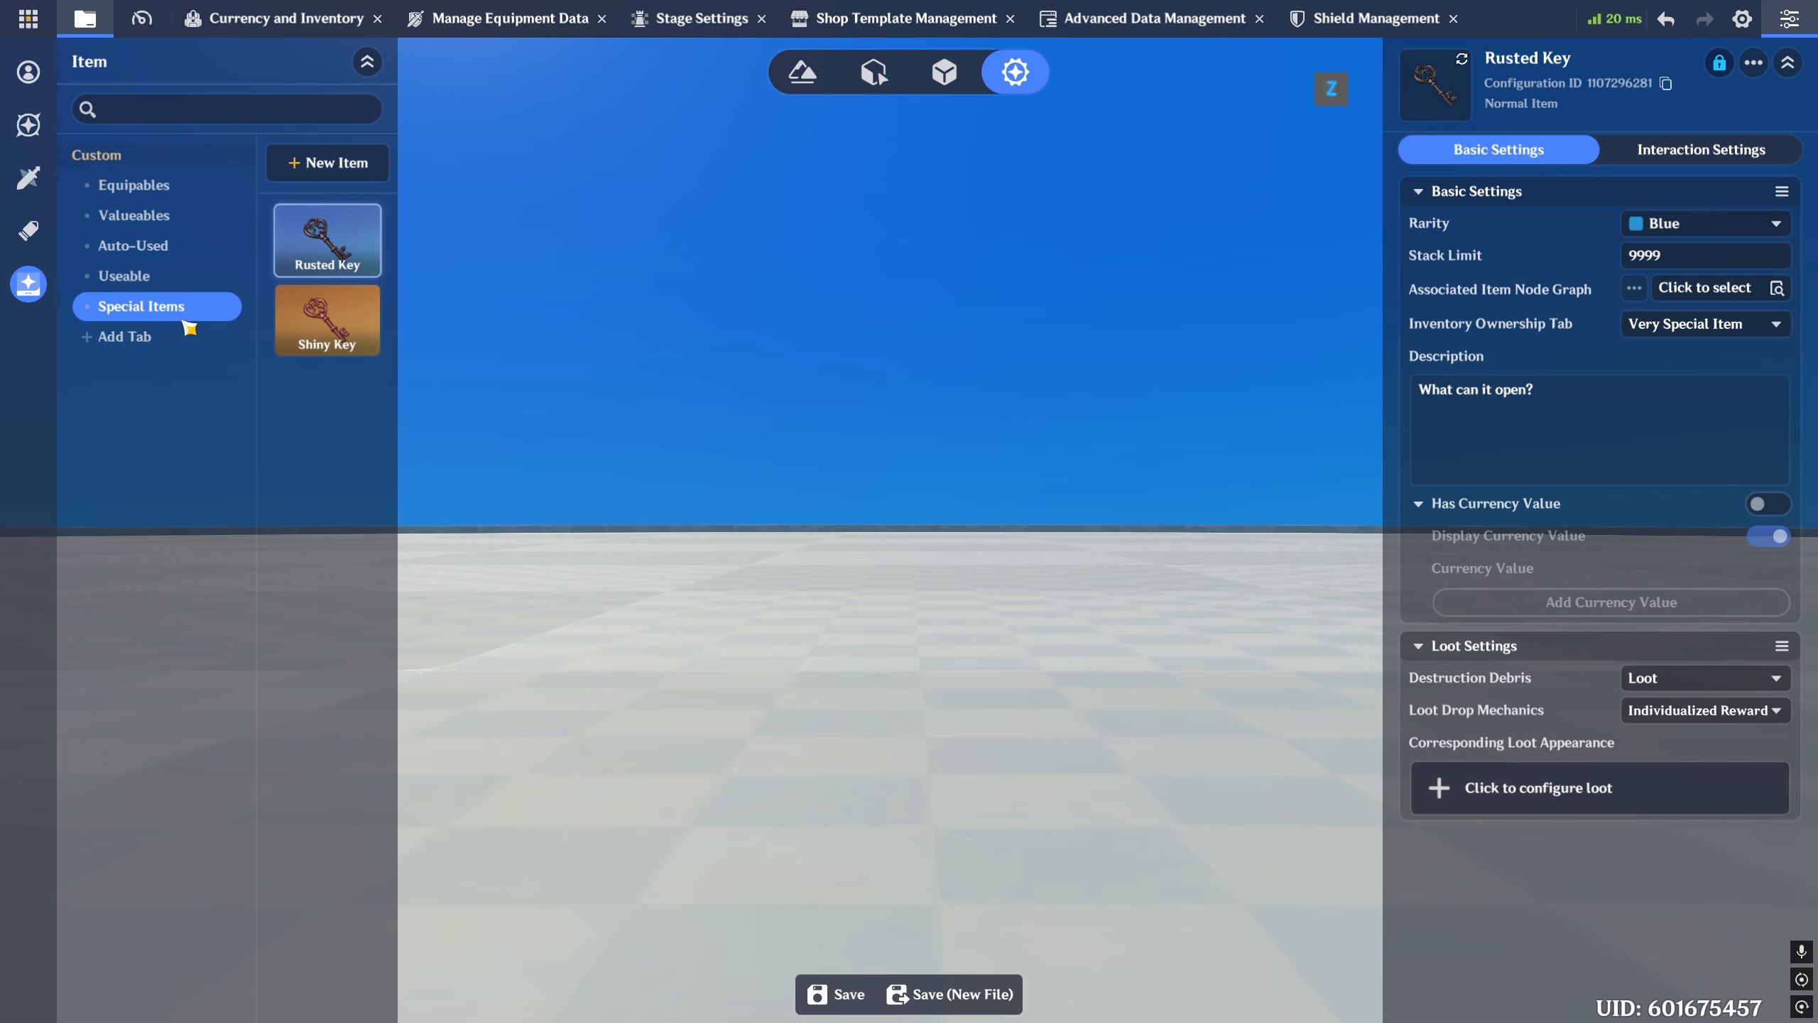
{"action": "left_click", "coordinate": [190, 187]}
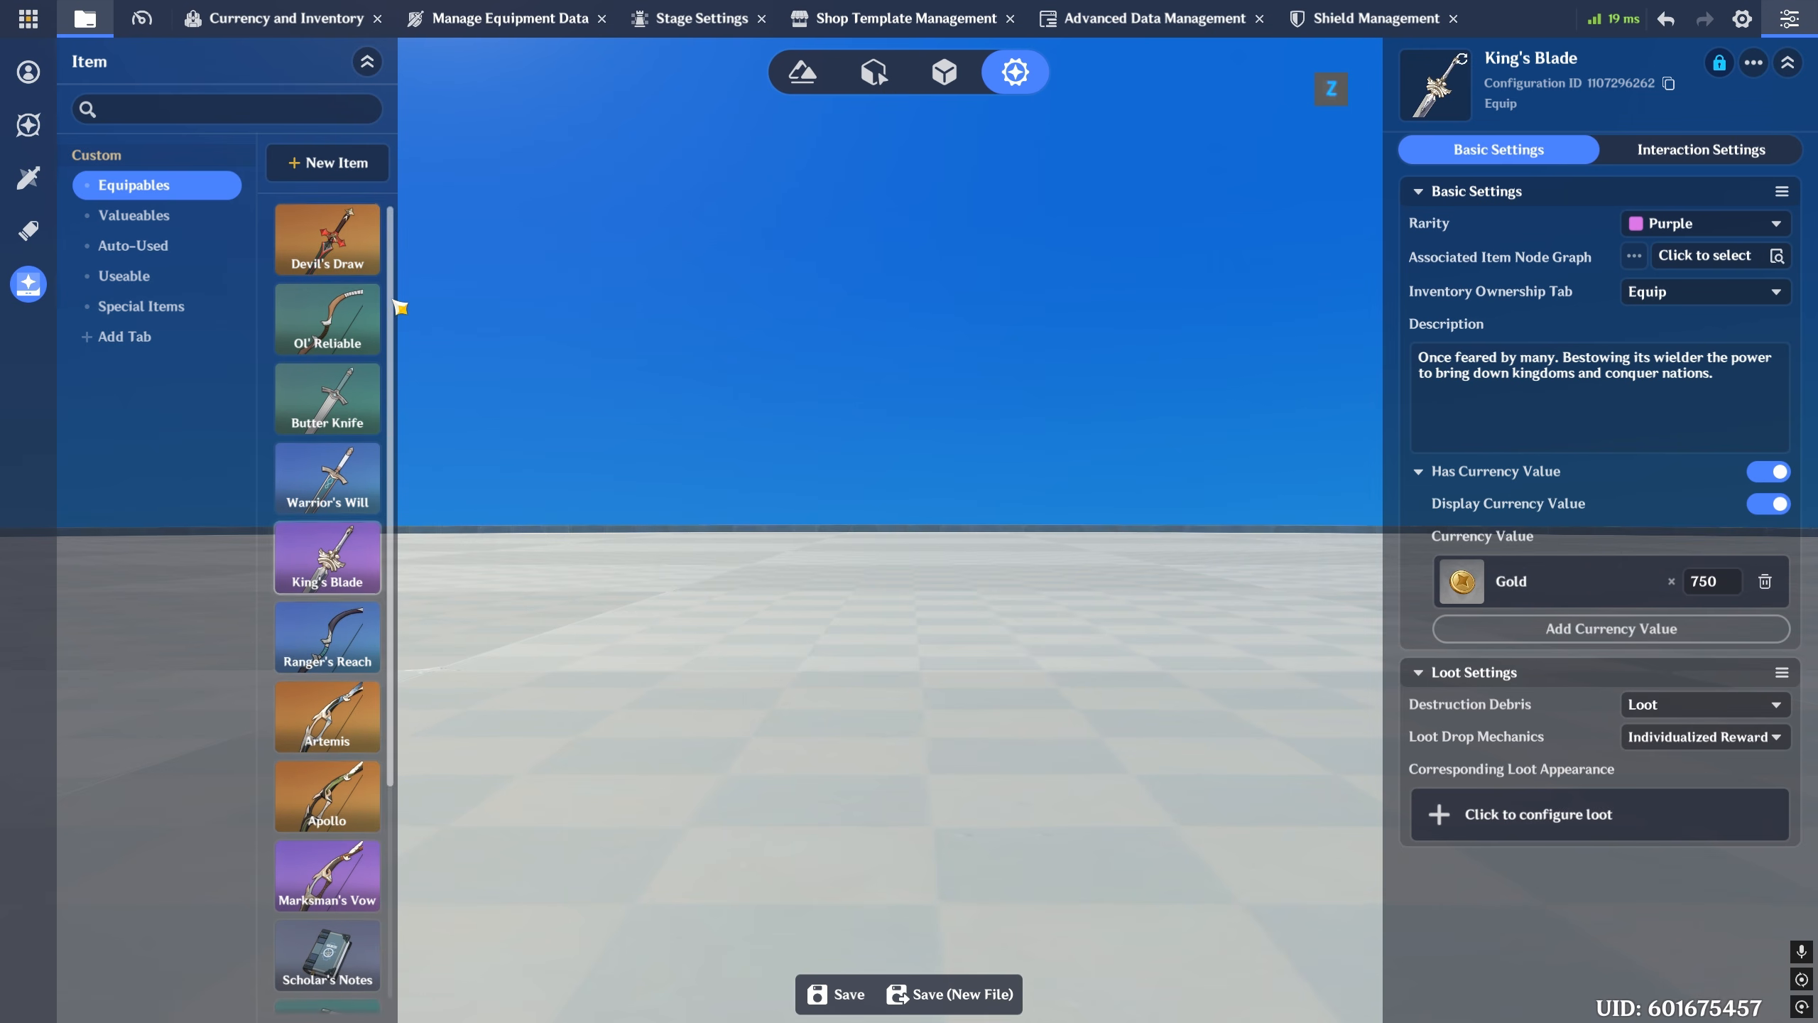
{"action": "left_click_drag", "start_coordinate": [392, 296], "coordinate": [401, 577]}
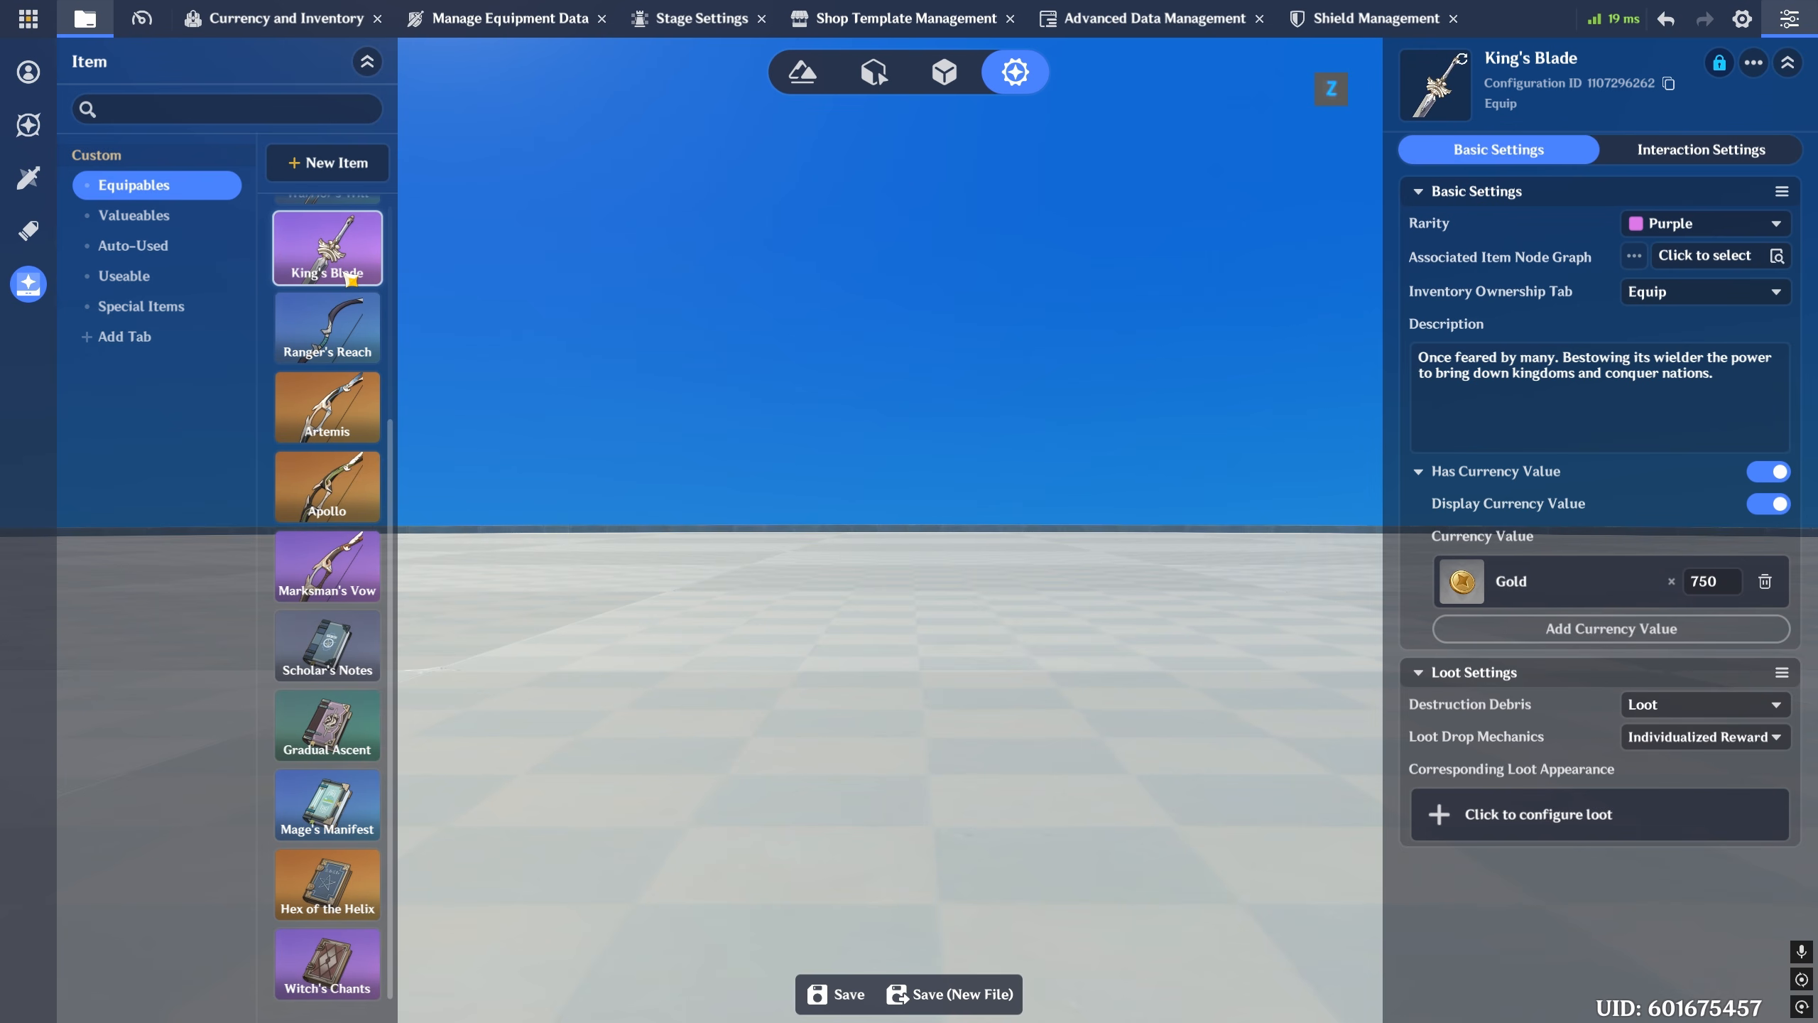
- Start a new item in the Useable category and browse the icons available for it
{"action": "left_click", "coordinate": [179, 275]}
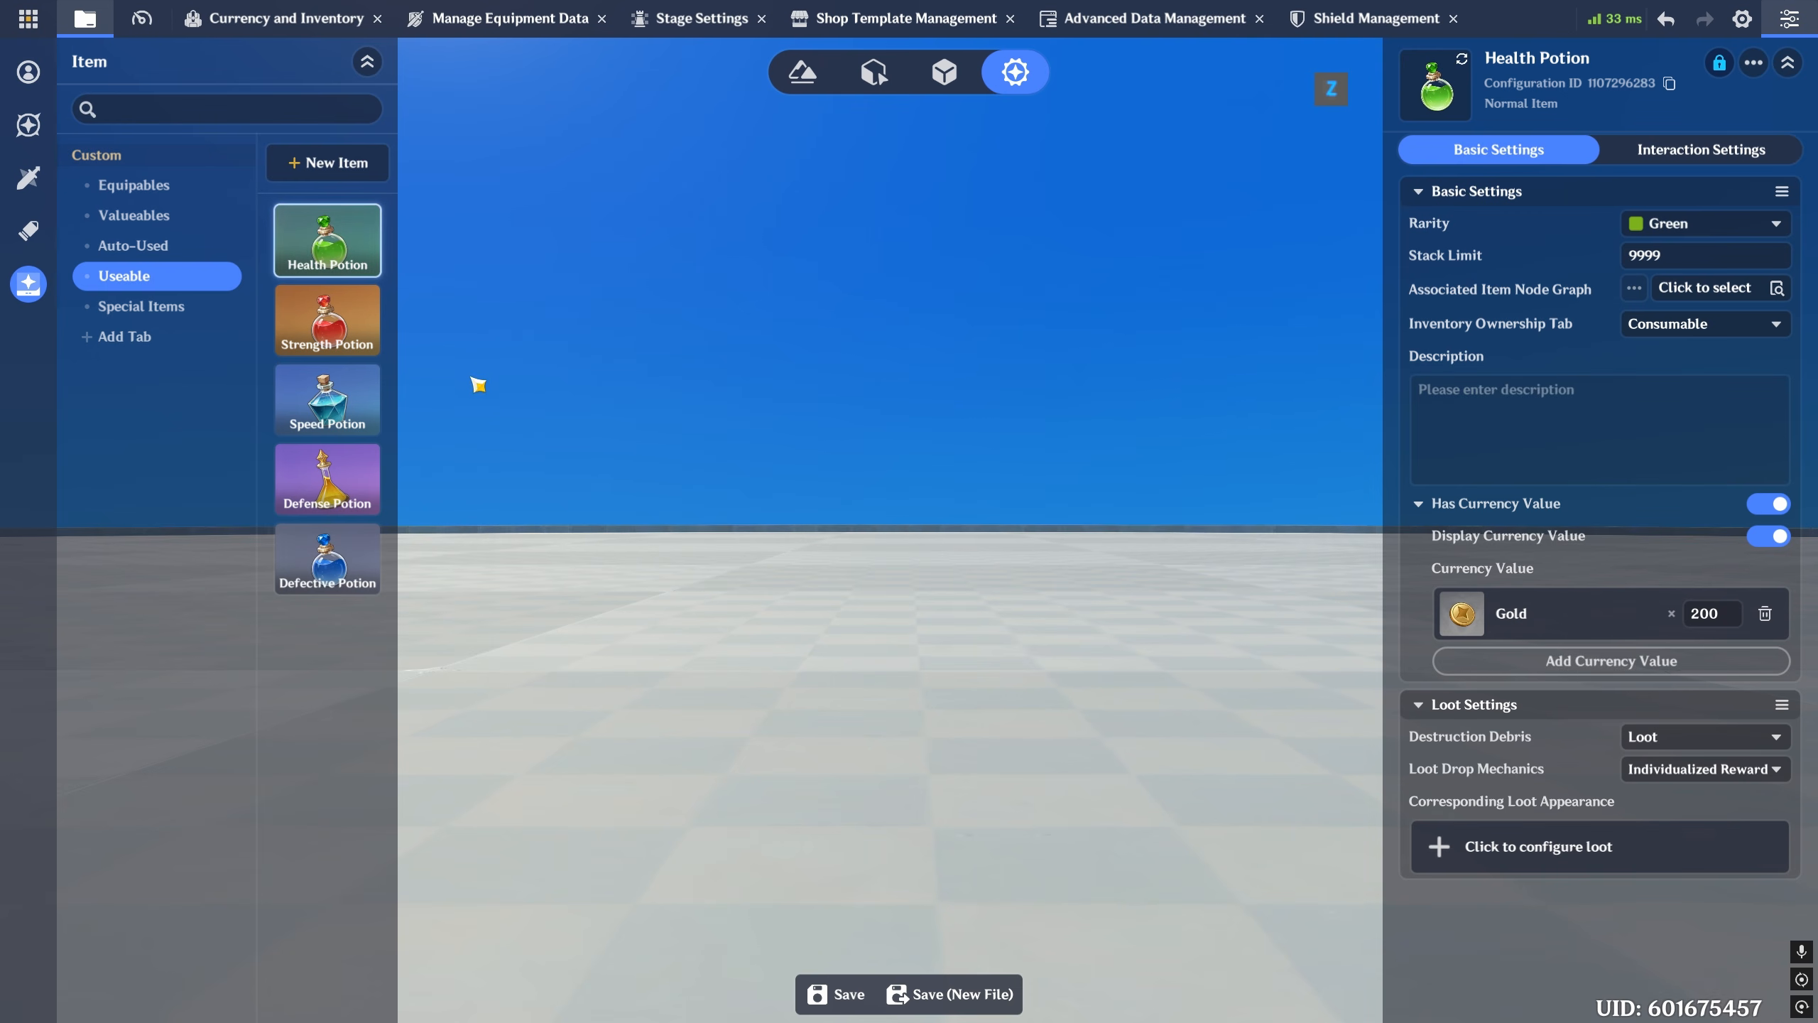
{"action": "left_click", "coordinate": [337, 163]}
{"action": "left_click", "coordinate": [730, 416]}
{"action": "scroll", "coordinate": [692, 528], "scroll_direction": "down", "scroll_amount": 2}
{"action": "left_click_drag", "start_coordinate": [698, 522], "coordinate": [688, 448]}
{"action": "left_click", "coordinate": [894, 411]}
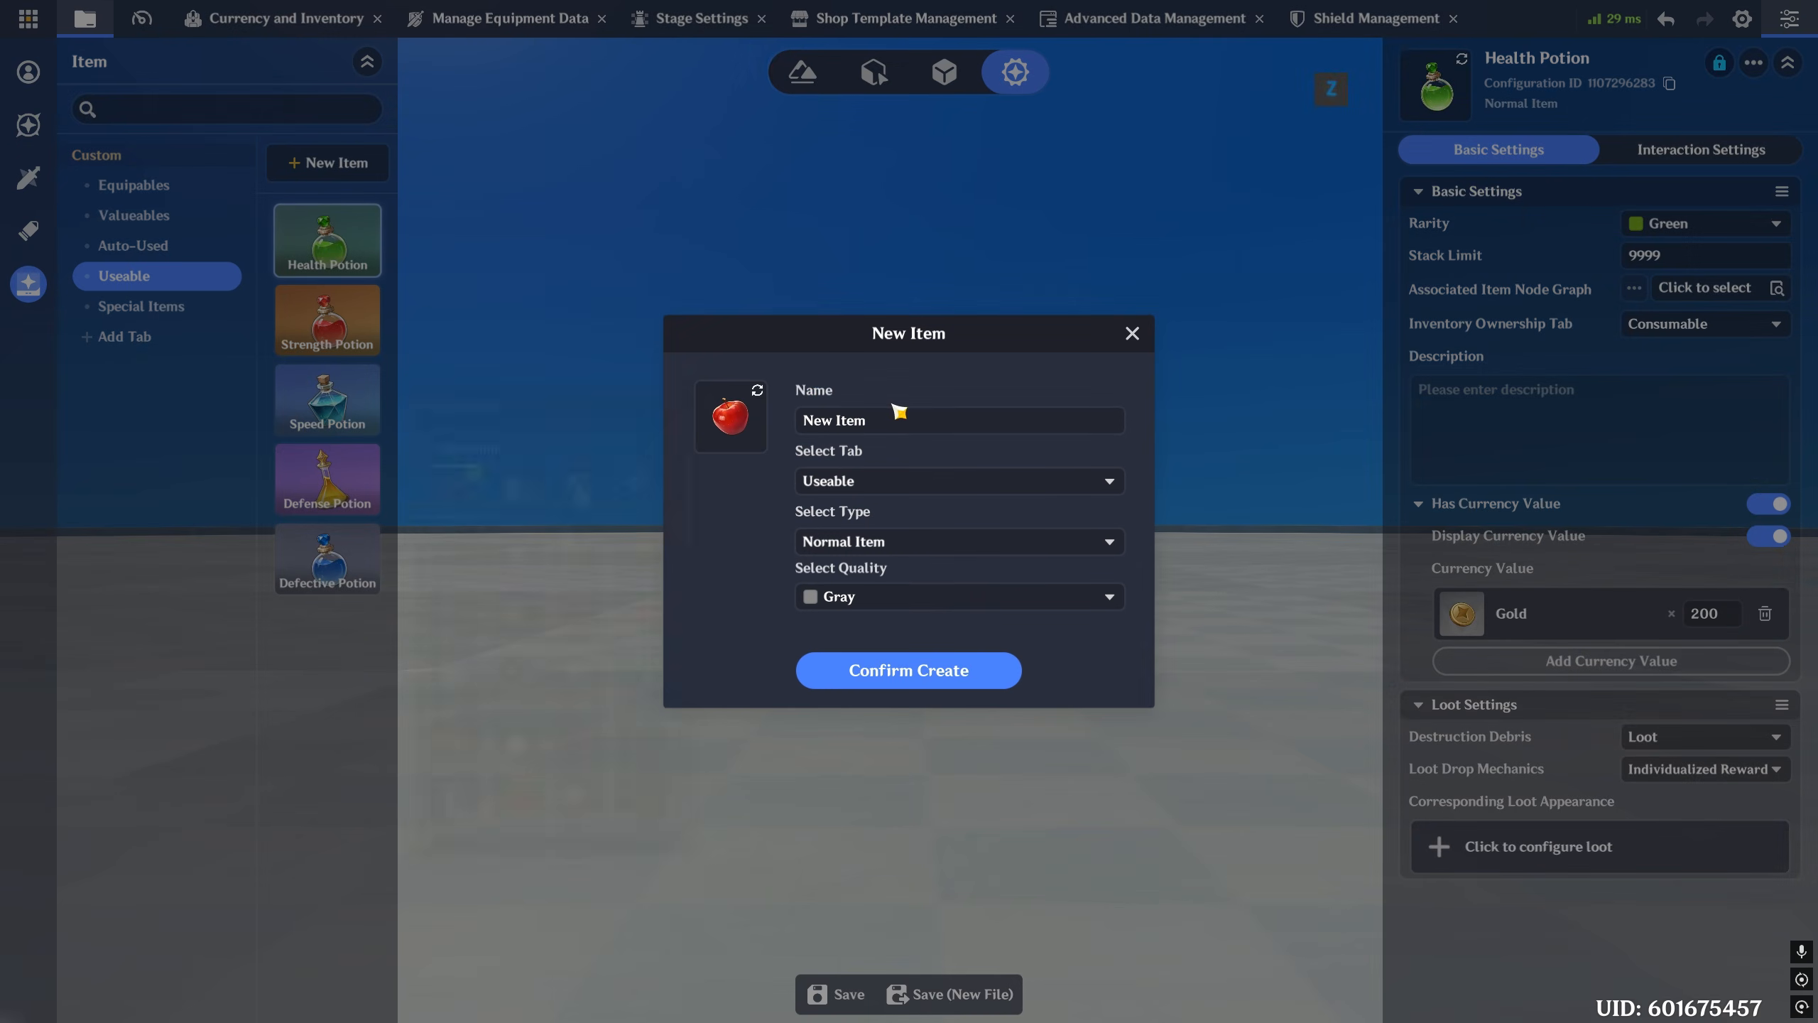
- Name the new item Apple and review its tab and type choices, keeping Useable and Normal Item
{"action": "left_click_drag", "start_coordinate": [894, 414], "coordinate": [717, 414]}
{"action": "type", "text": "Appl"}
{"action": "key", "text": "Tab"}
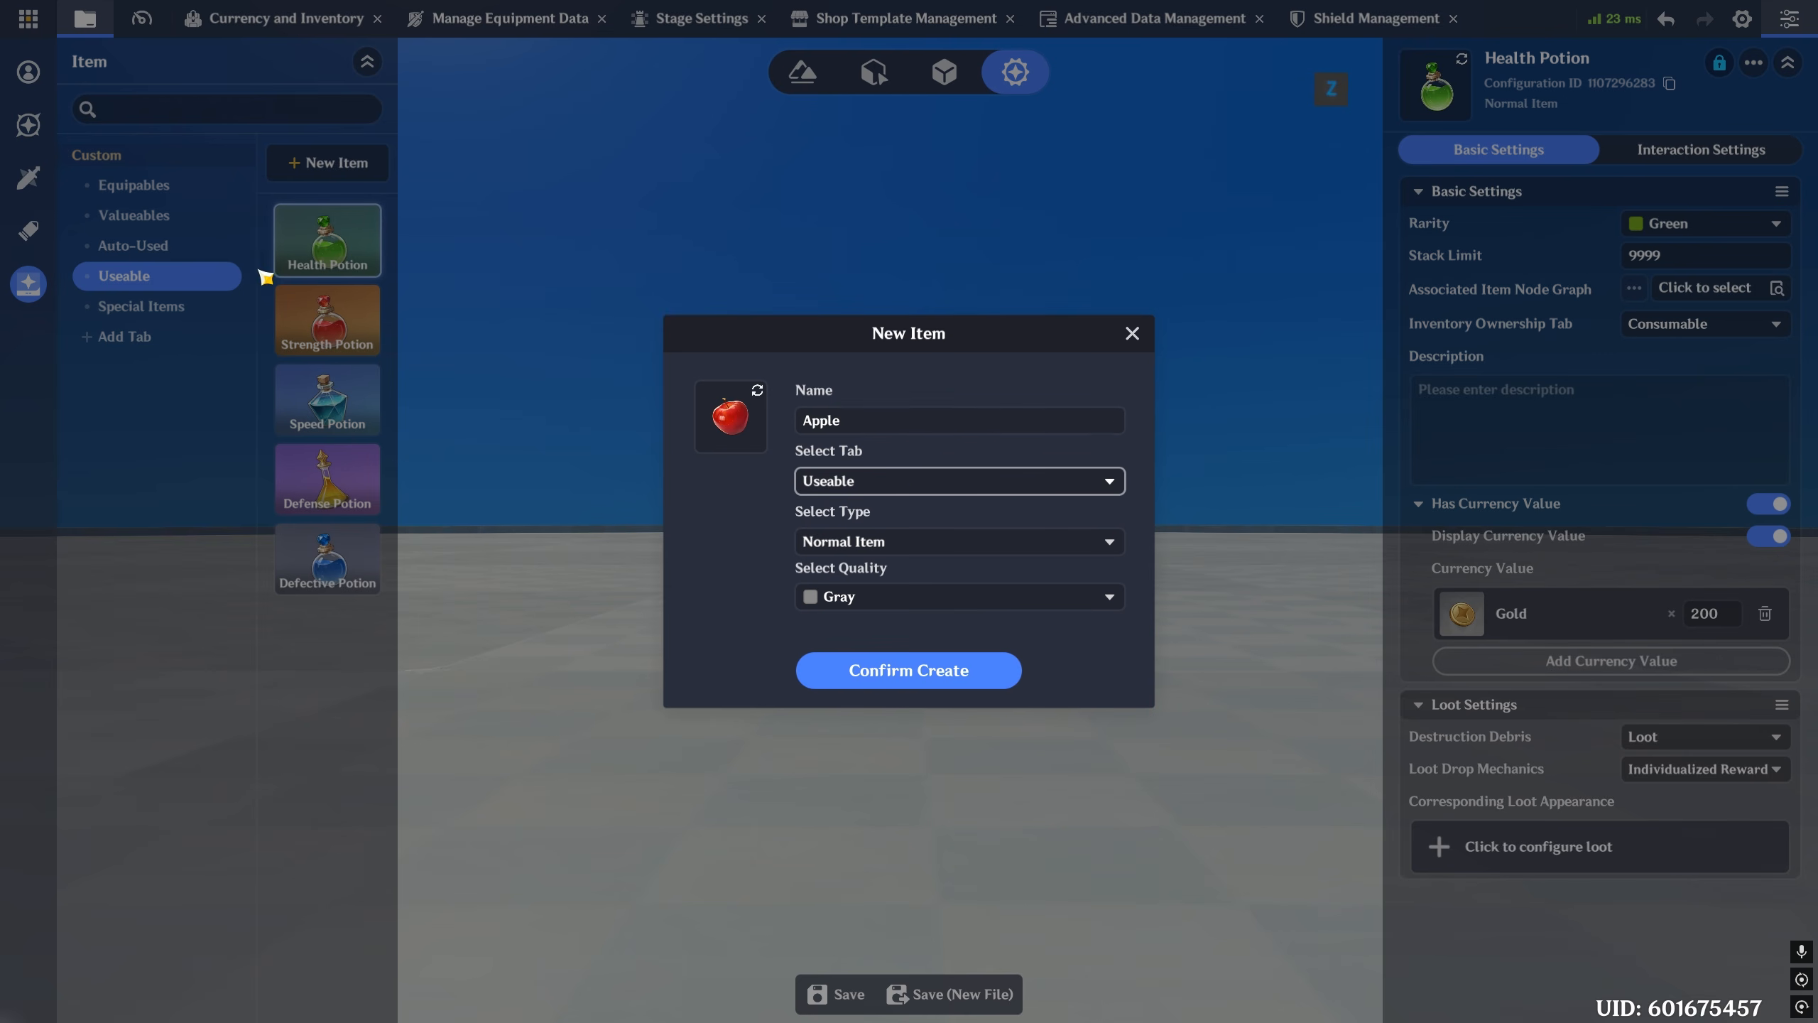
{"action": "left_click", "coordinate": [877, 480]}
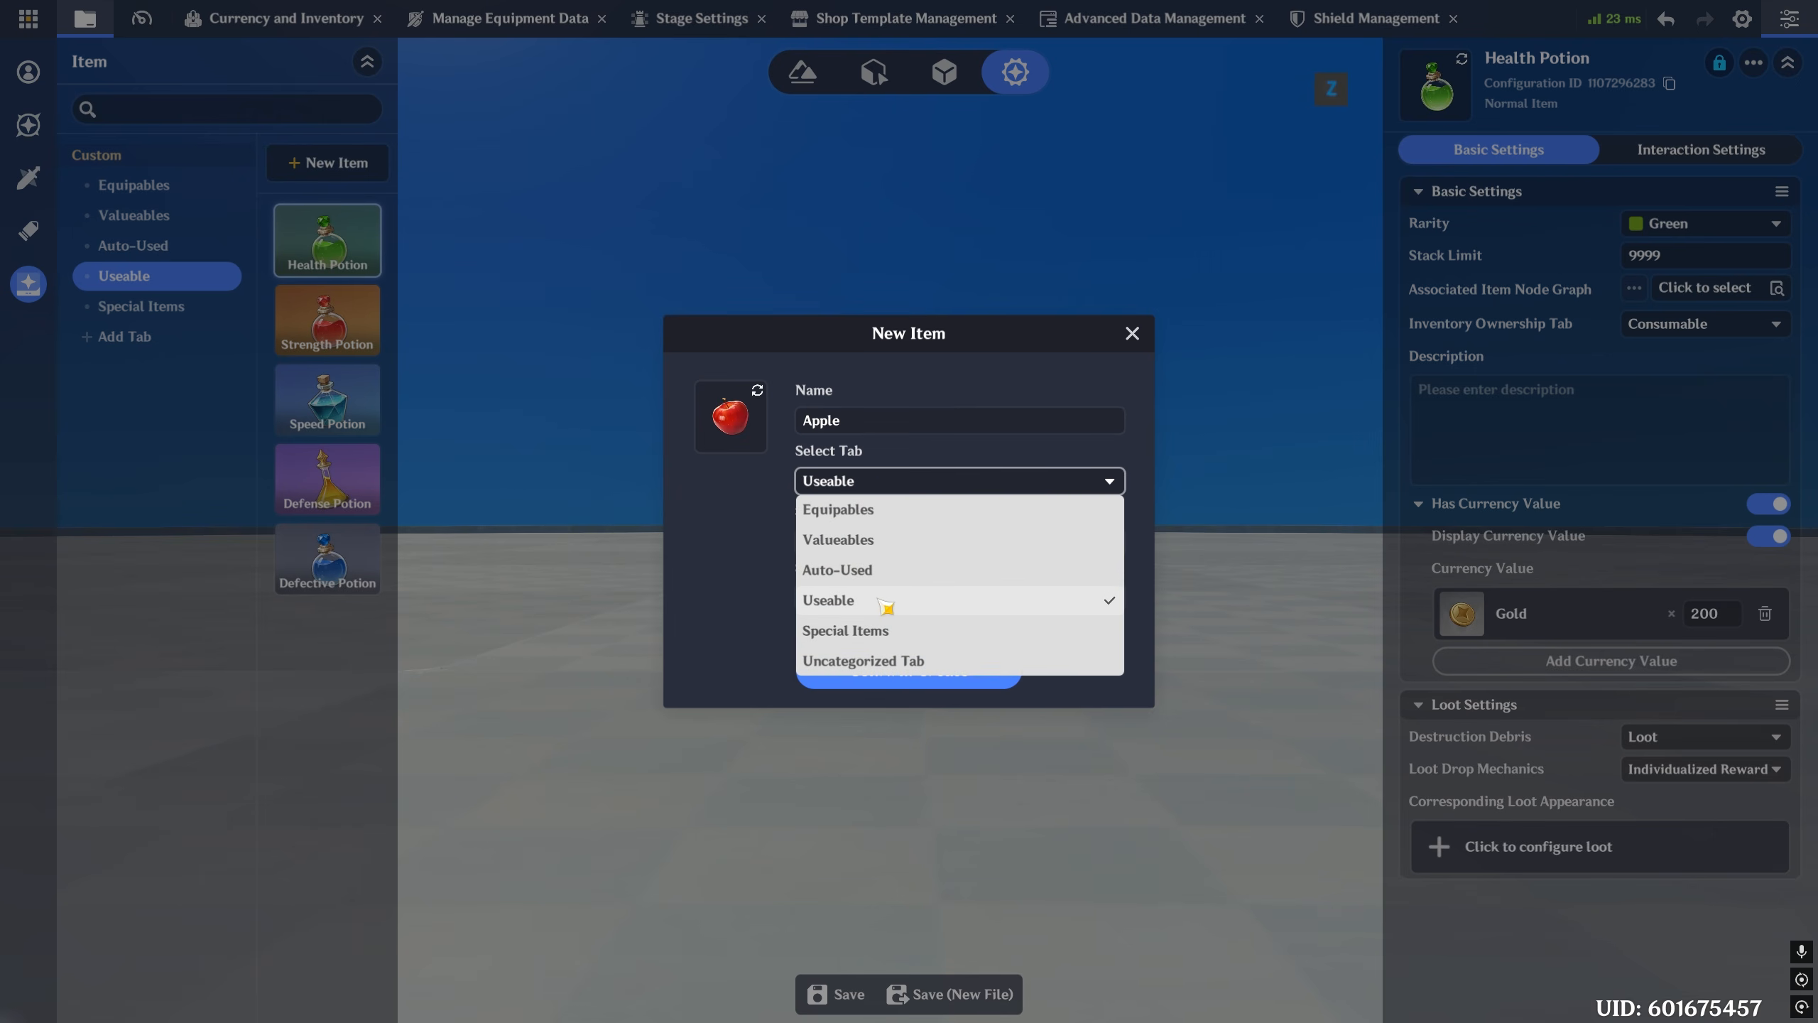
{"action": "left_click", "coordinate": [755, 553]}
{"action": "left_click", "coordinate": [875, 483]}
{"action": "left_click", "coordinate": [716, 502]}
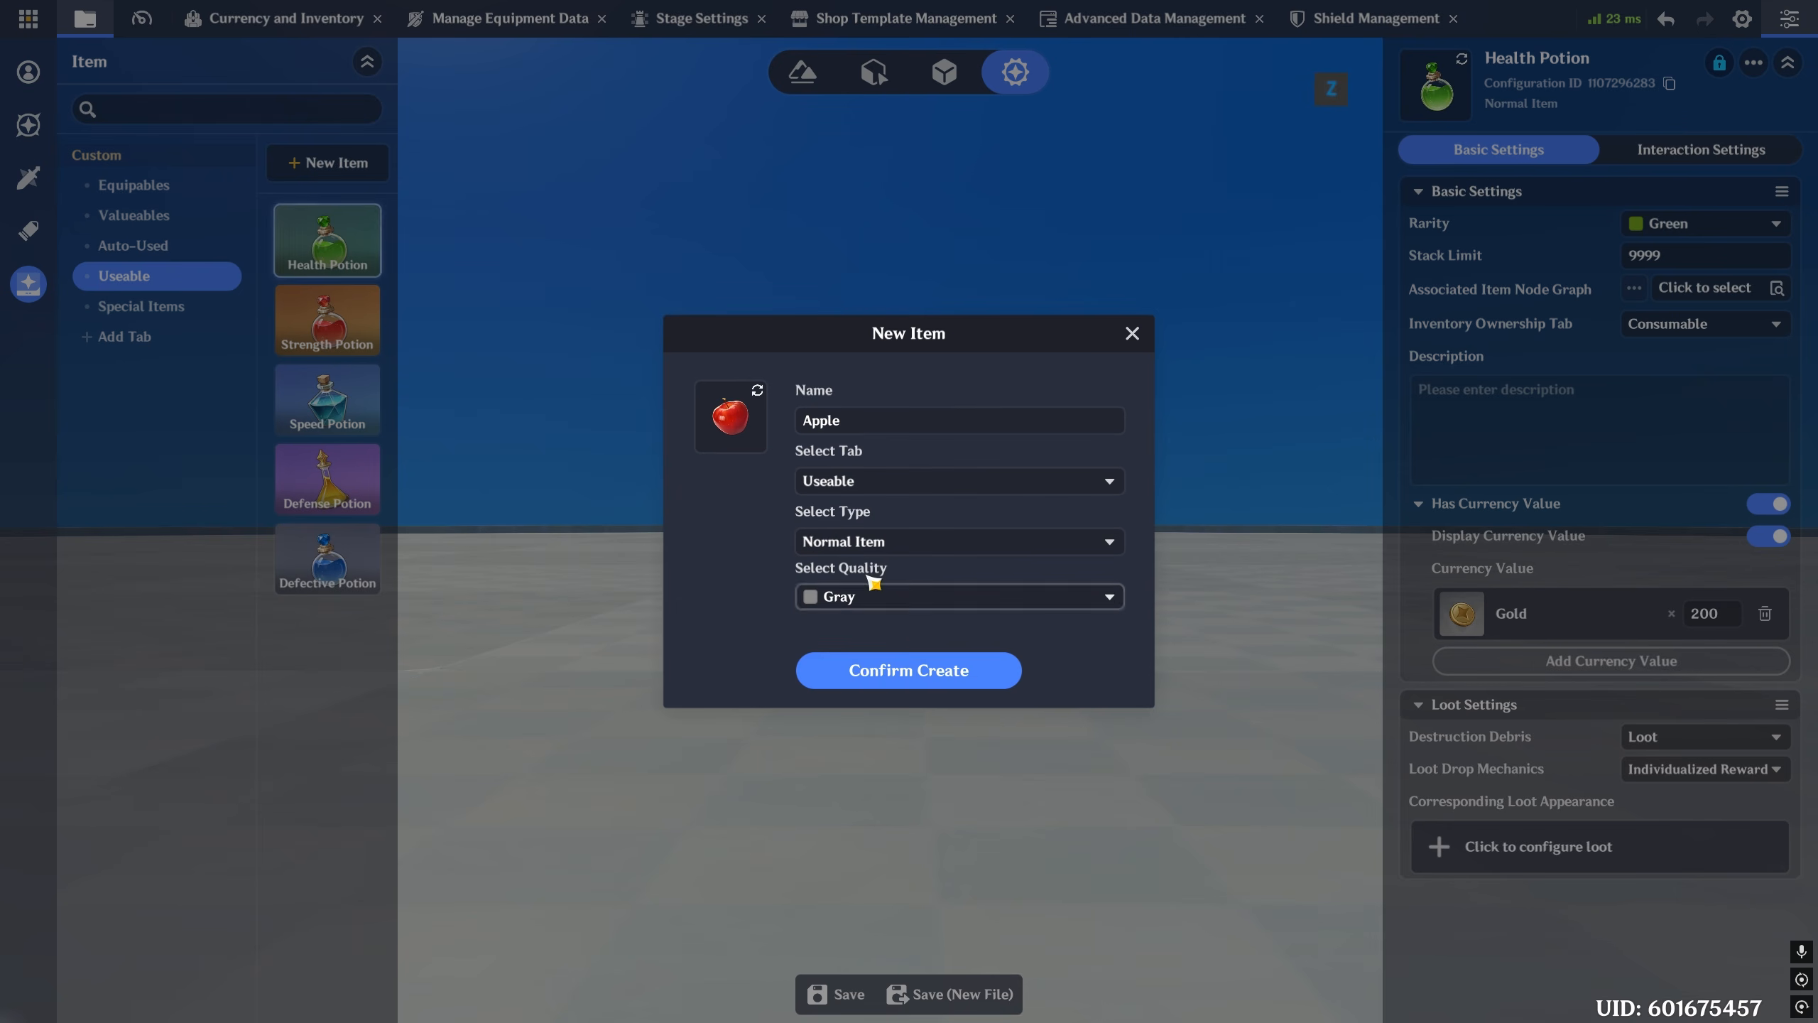
{"action": "left_click", "coordinate": [868, 536]}
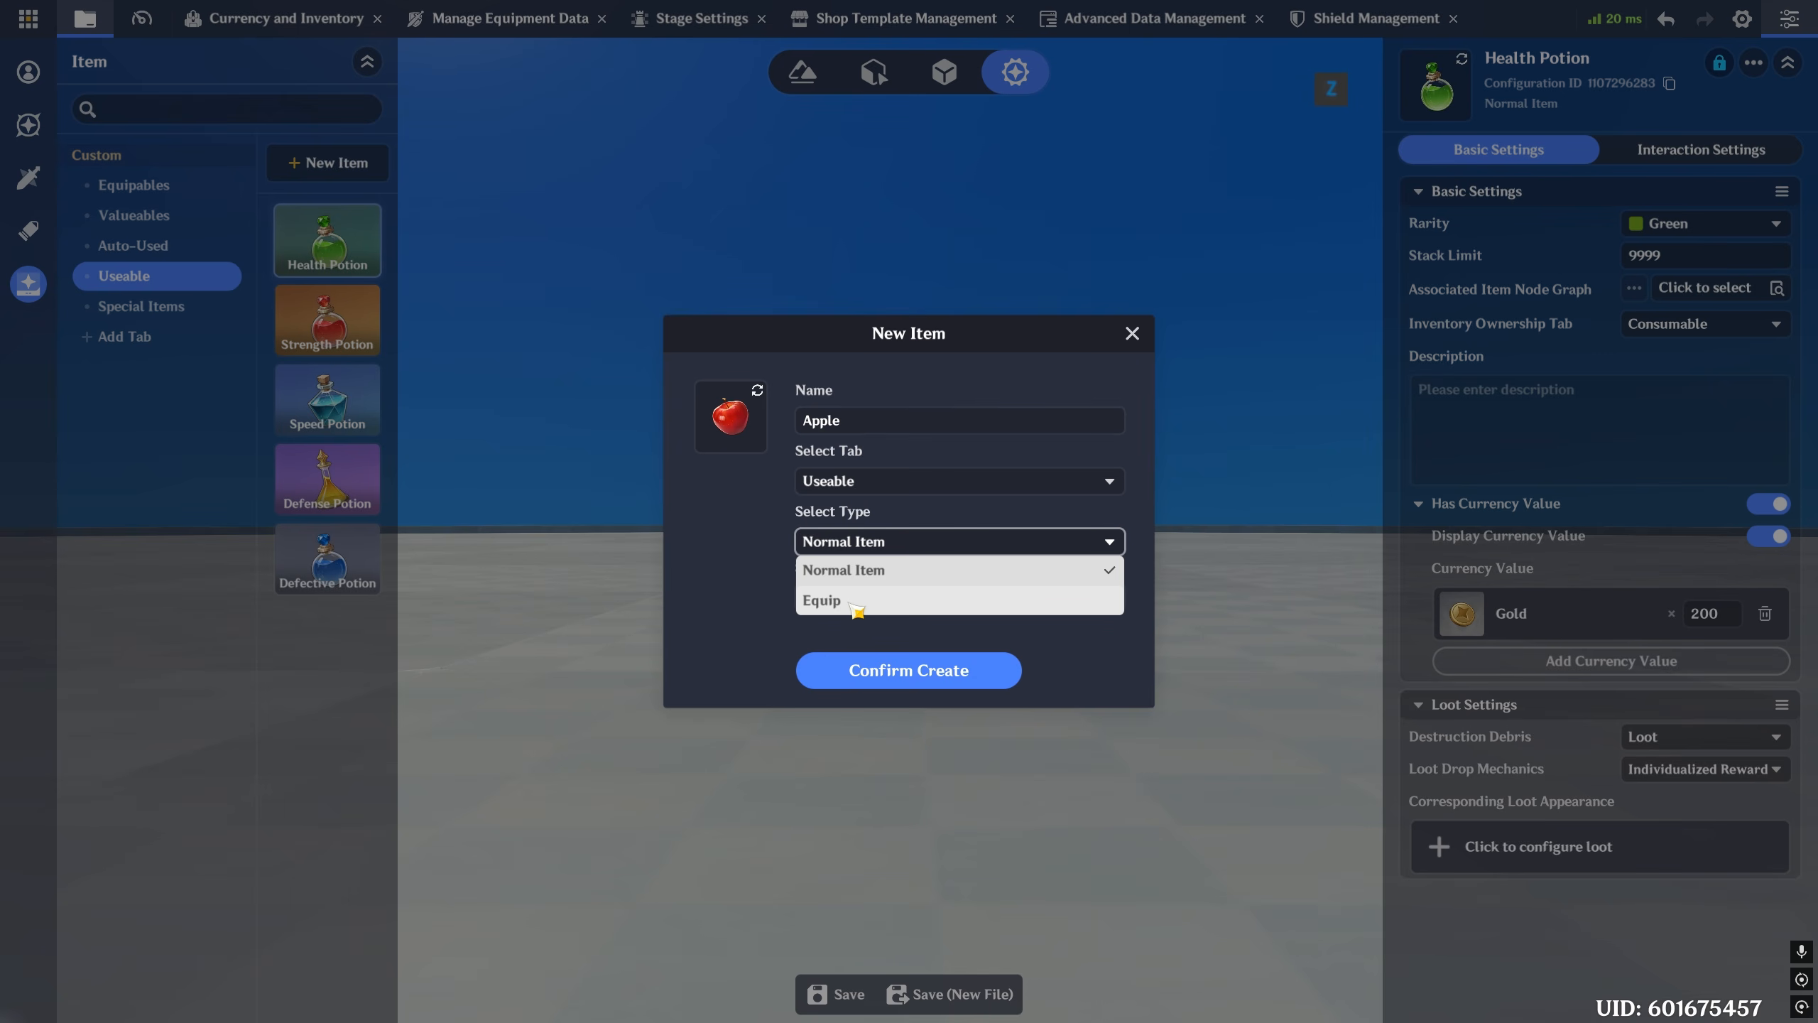
{"action": "left_click", "coordinate": [924, 571]}
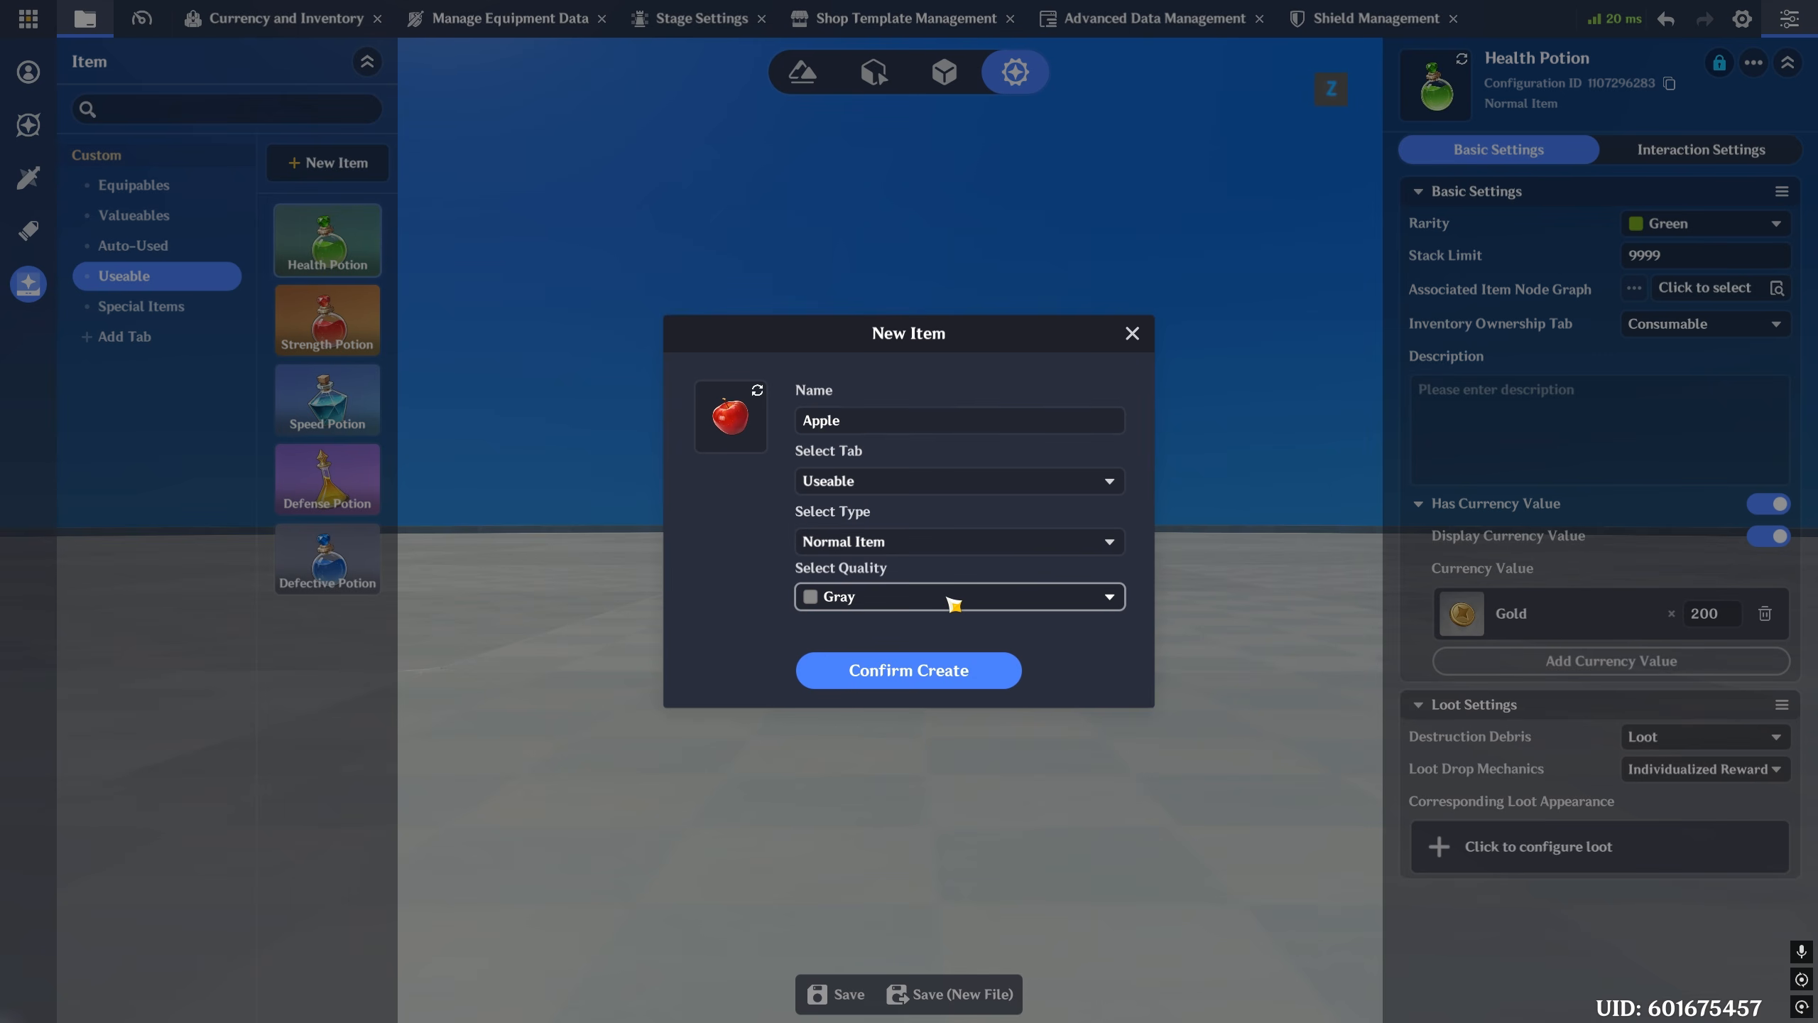
- Try the Orange quality, set it back to Gray, and create the Apple item
{"action": "left_click", "coordinate": [897, 604]}
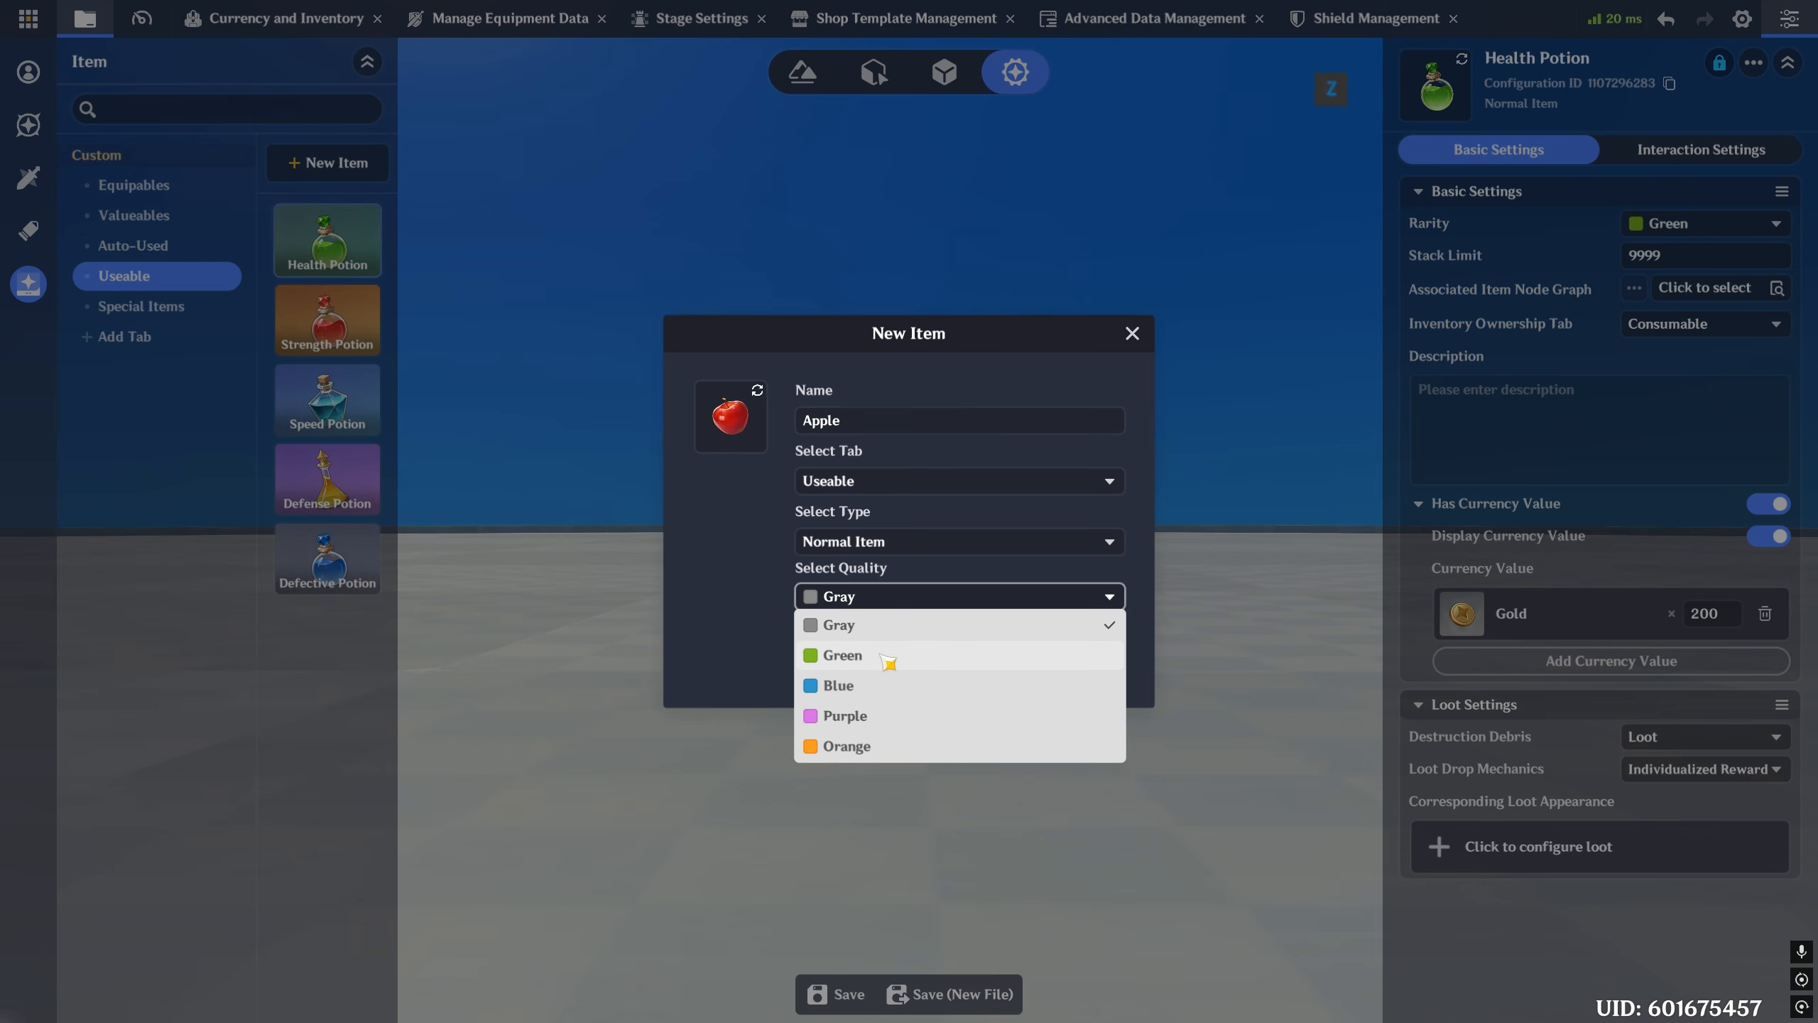
{"action": "left_click", "coordinate": [882, 746]}
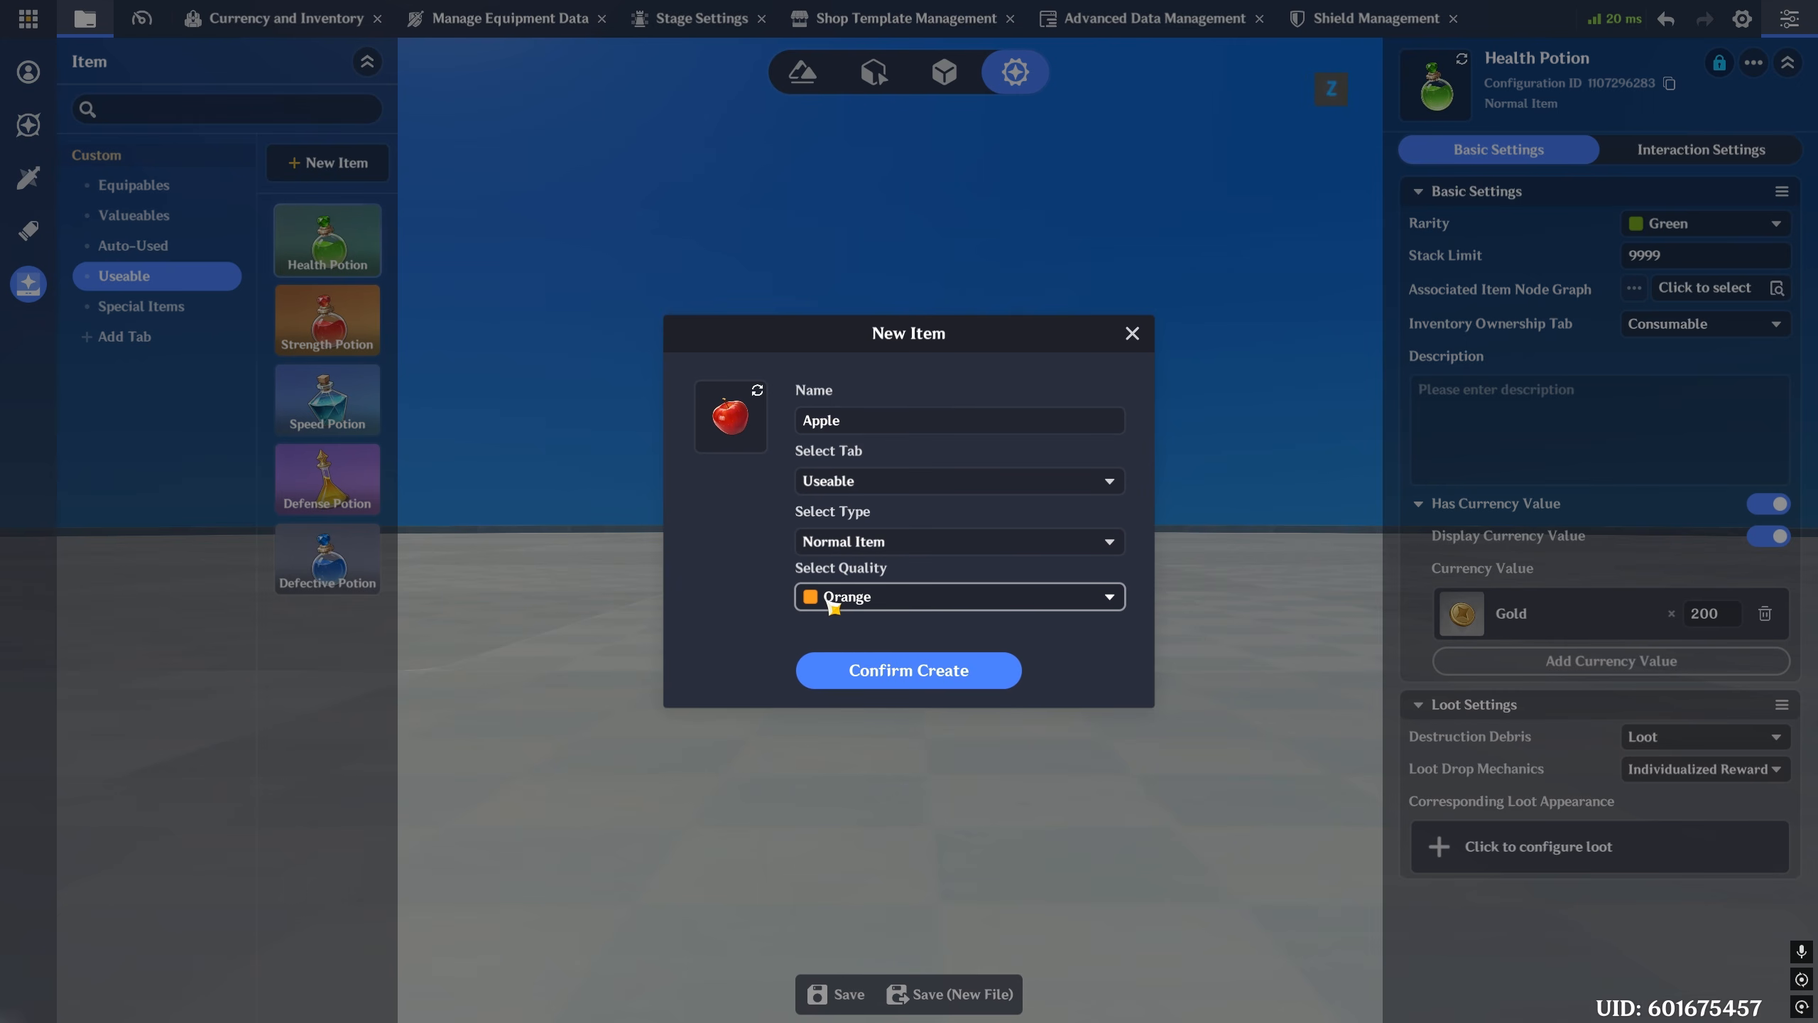
{"action": "left_click", "coordinate": [859, 605]}
{"action": "left_click", "coordinate": [862, 624]}
{"action": "left_click", "coordinate": [929, 681]}
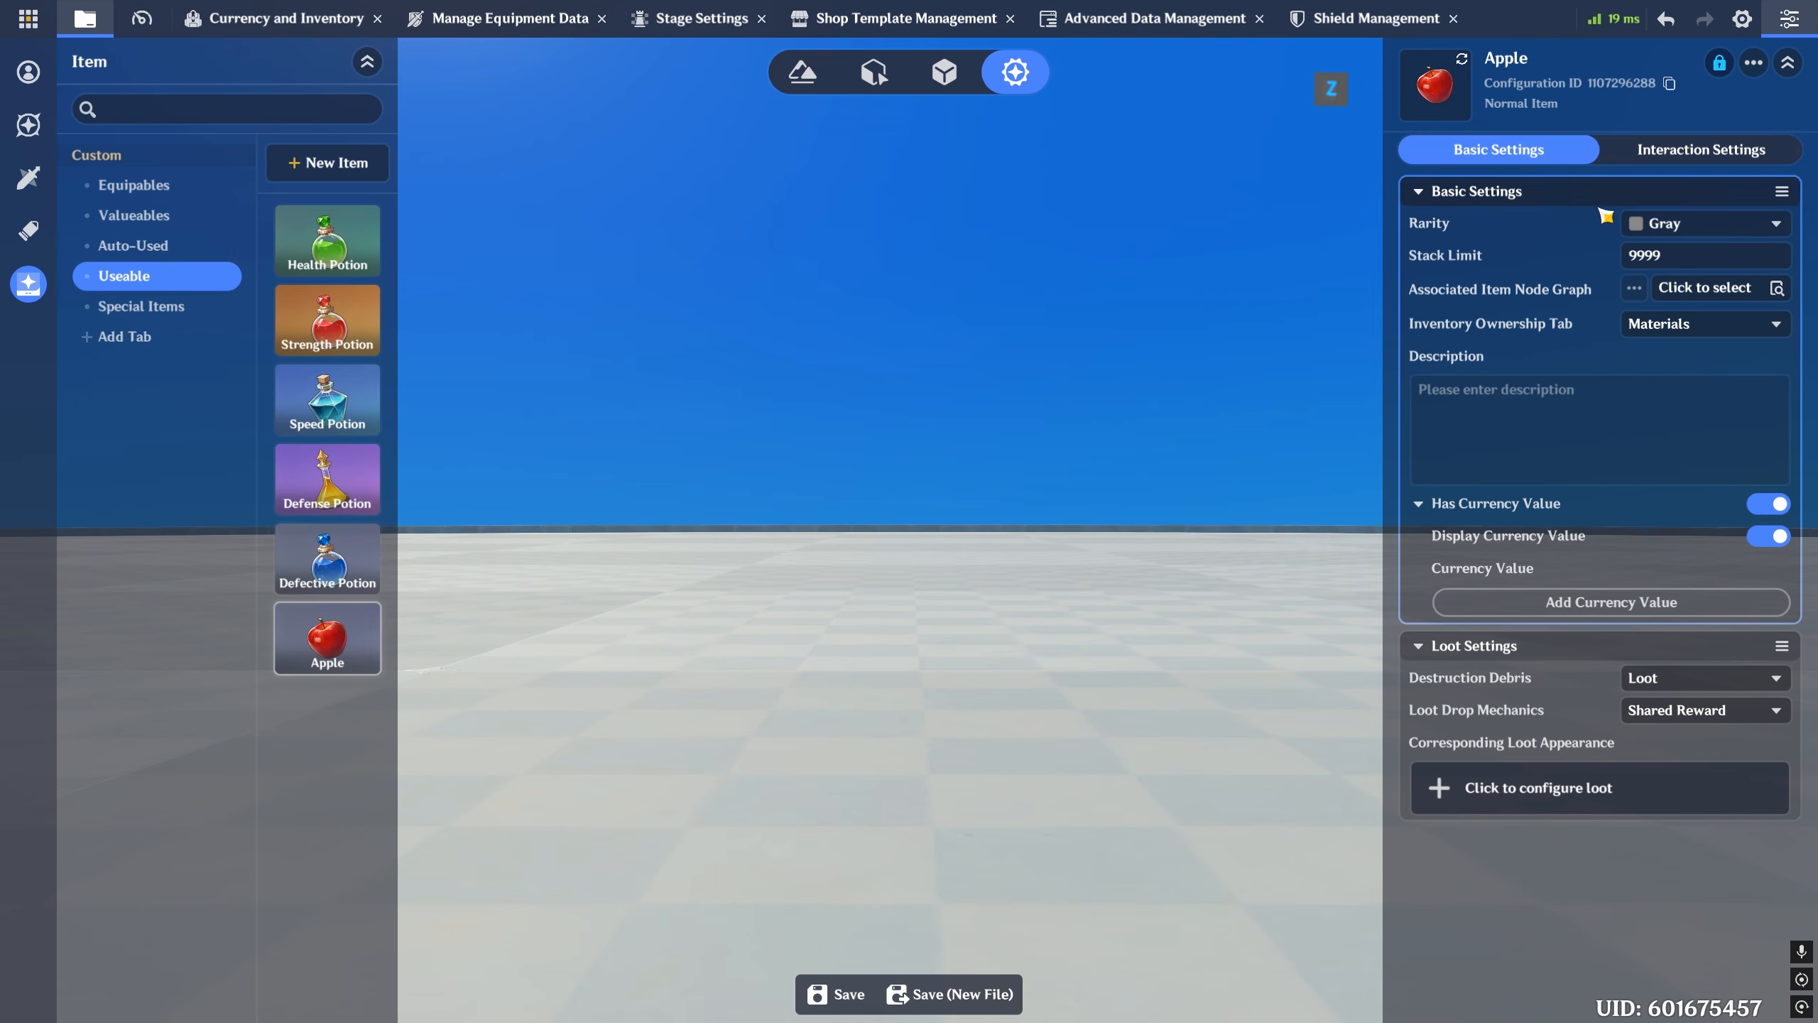
{"action": "left_click", "coordinate": [1680, 236]}
{"action": "left_click", "coordinate": [1611, 259]}
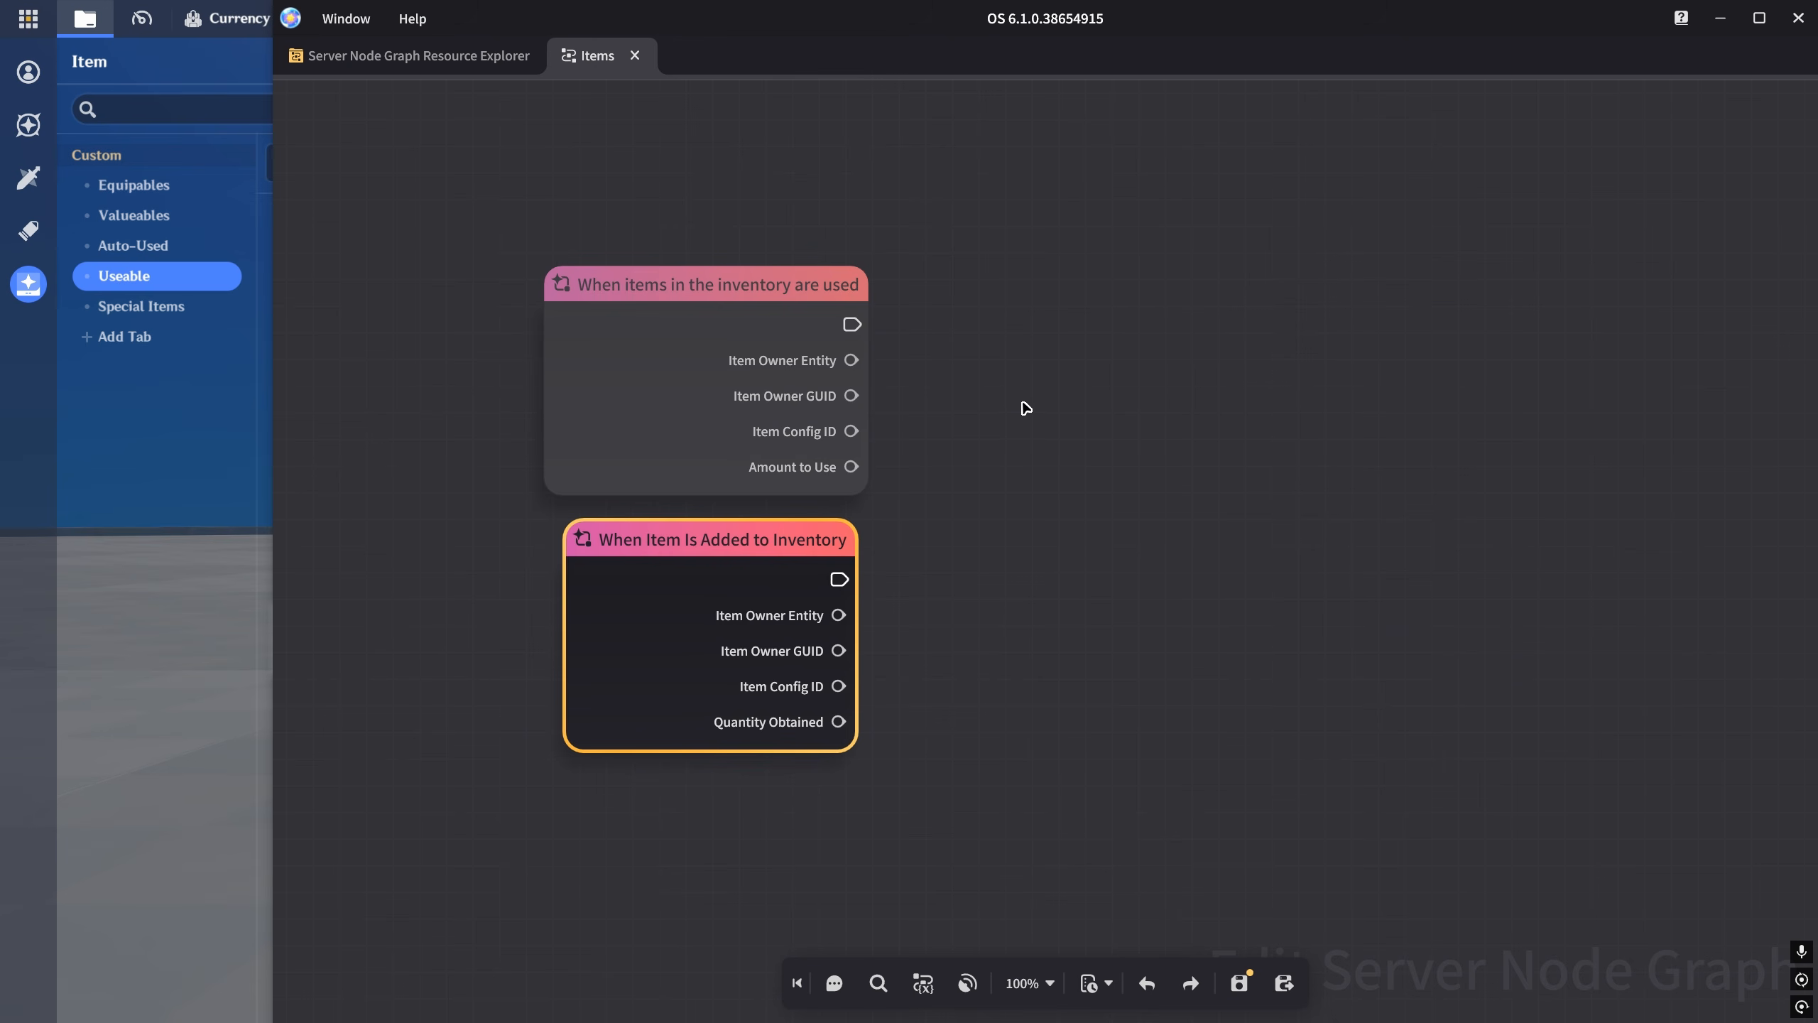
- Search the node library for "item" in the Items node graph and examine the shop, equipment and item event nodes
{"action": "left_click_drag", "start_coordinate": [961, 193], "coordinate": [464, 789]}
{"action": "right_click", "coordinate": [933, 542]}
{"action": "type", "text": "item"}
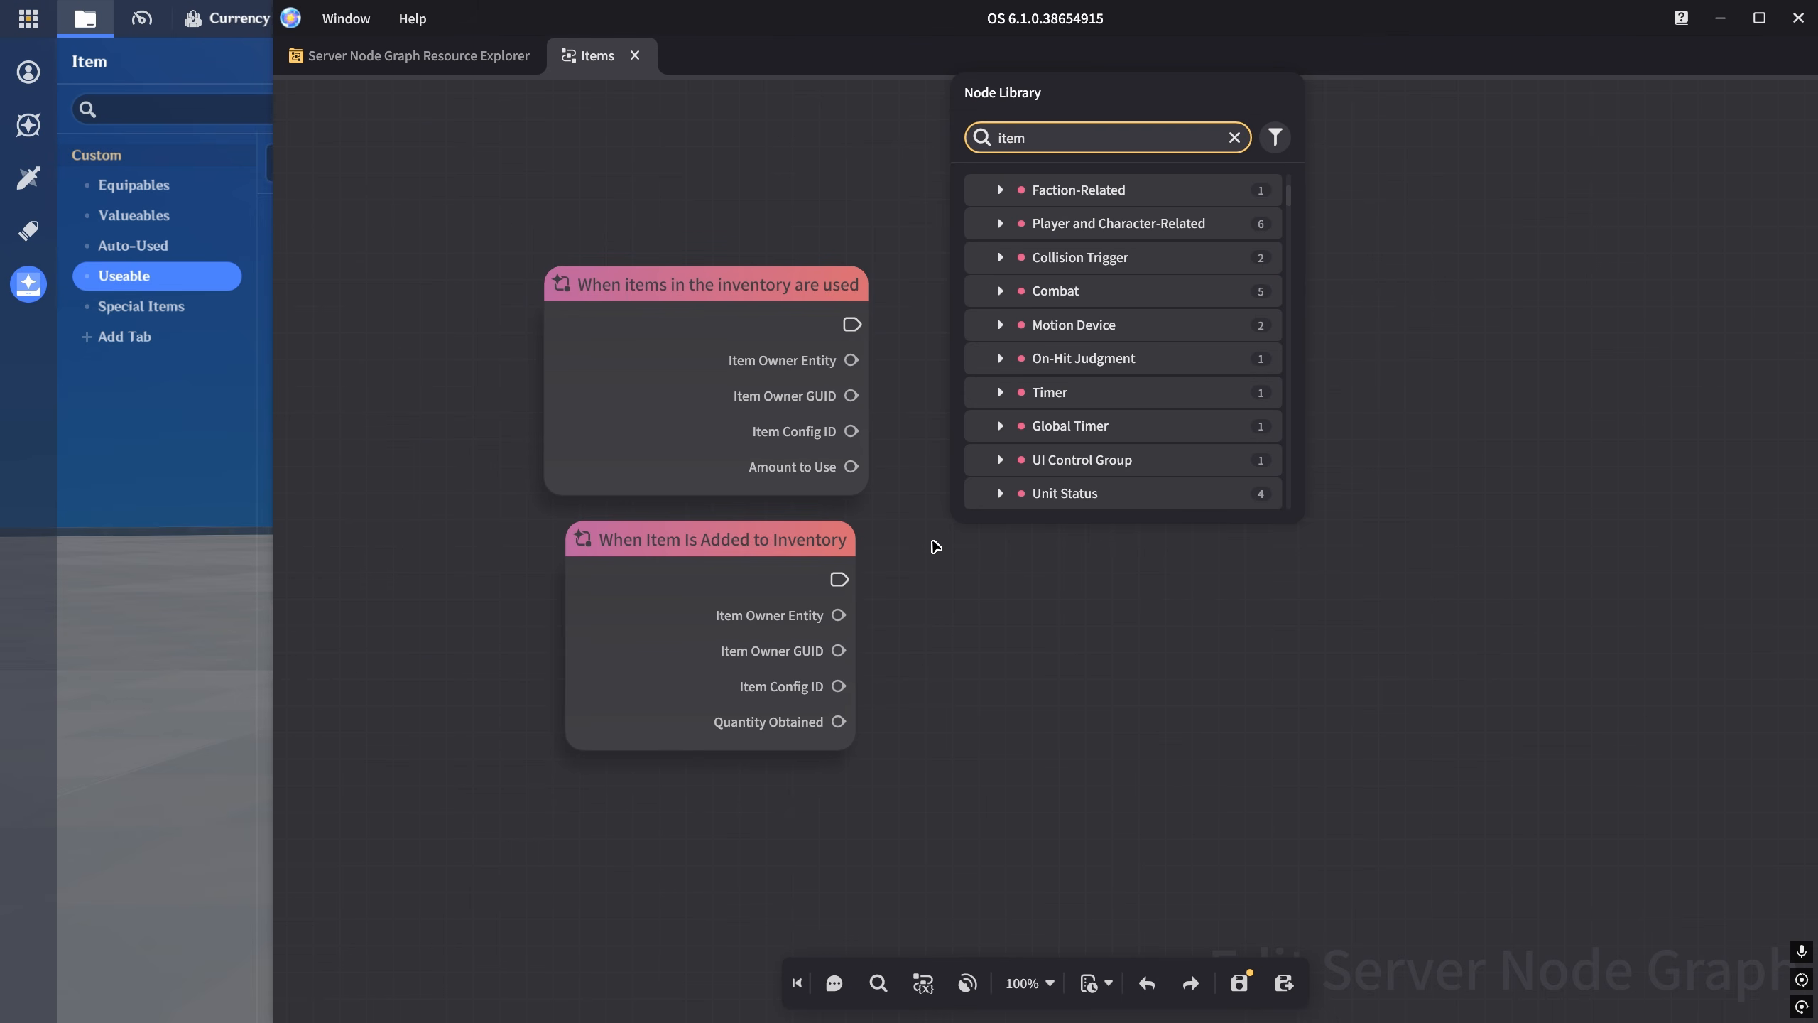
{"action": "scroll", "coordinate": [1092, 426], "scroll_direction": "up", "scroll_amount": 10}
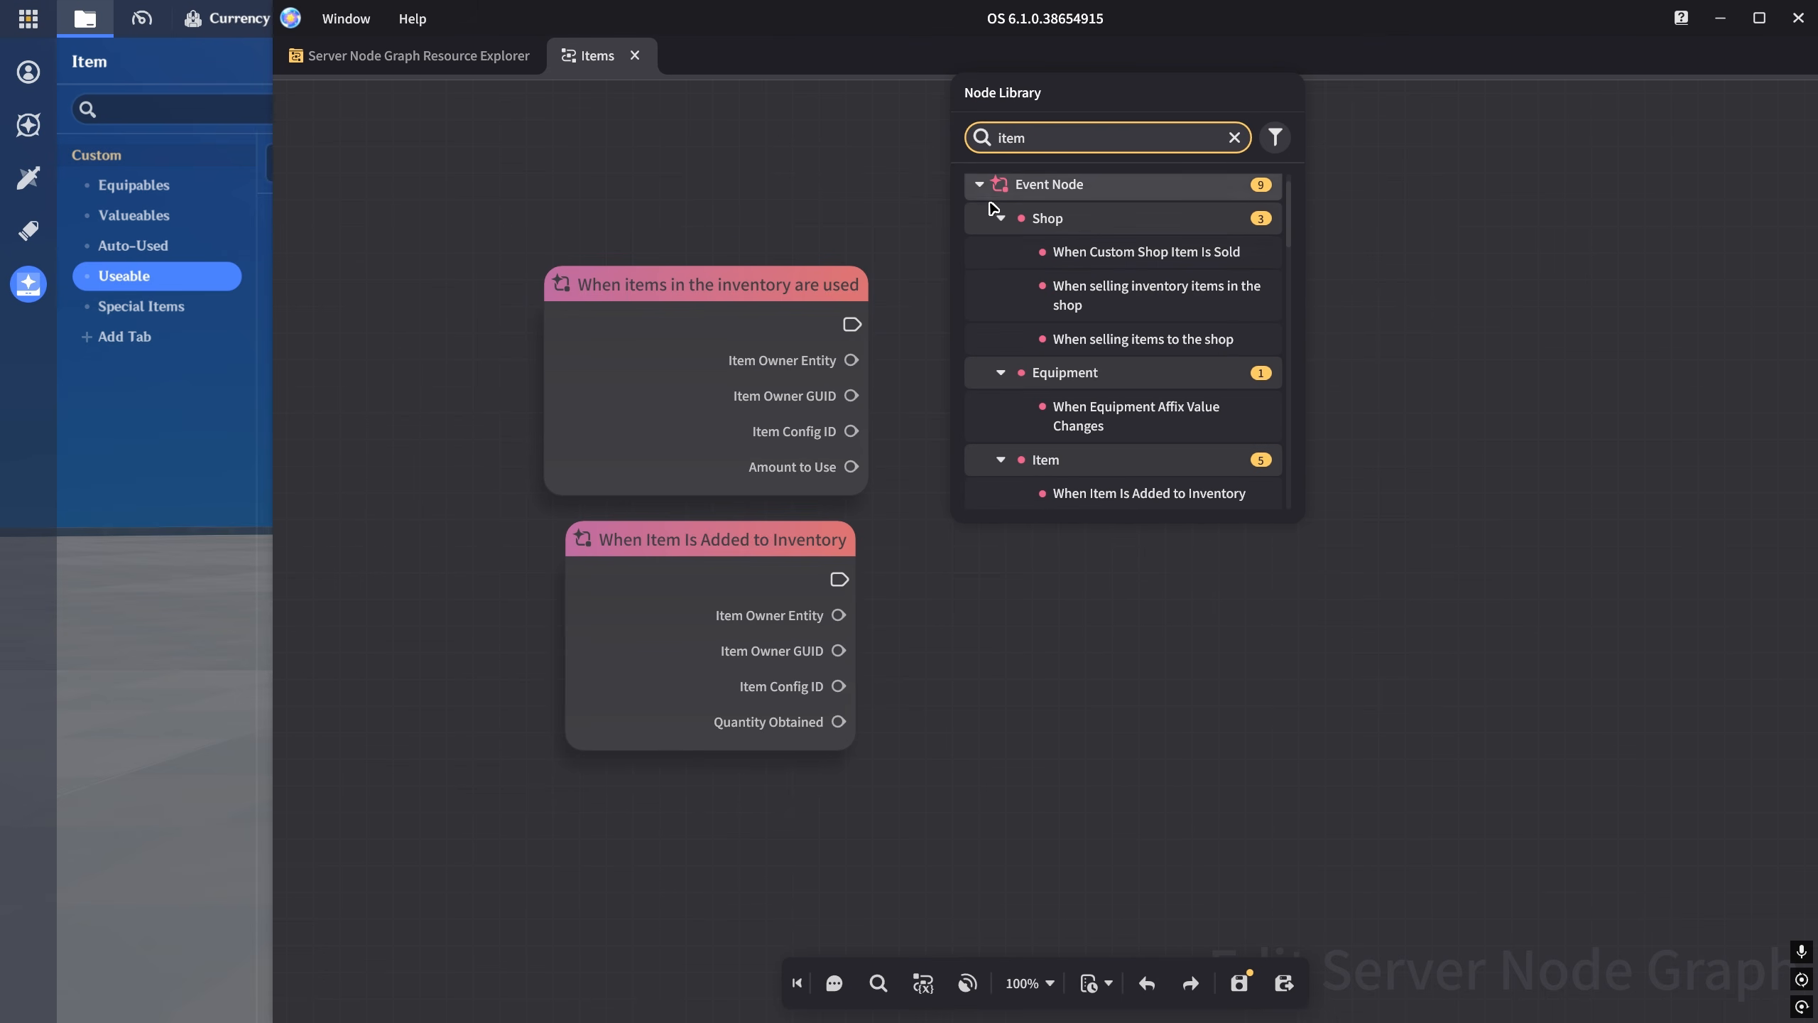
{"action": "scroll", "coordinate": [1027, 320], "scroll_direction": "down", "scroll_amount": 4}
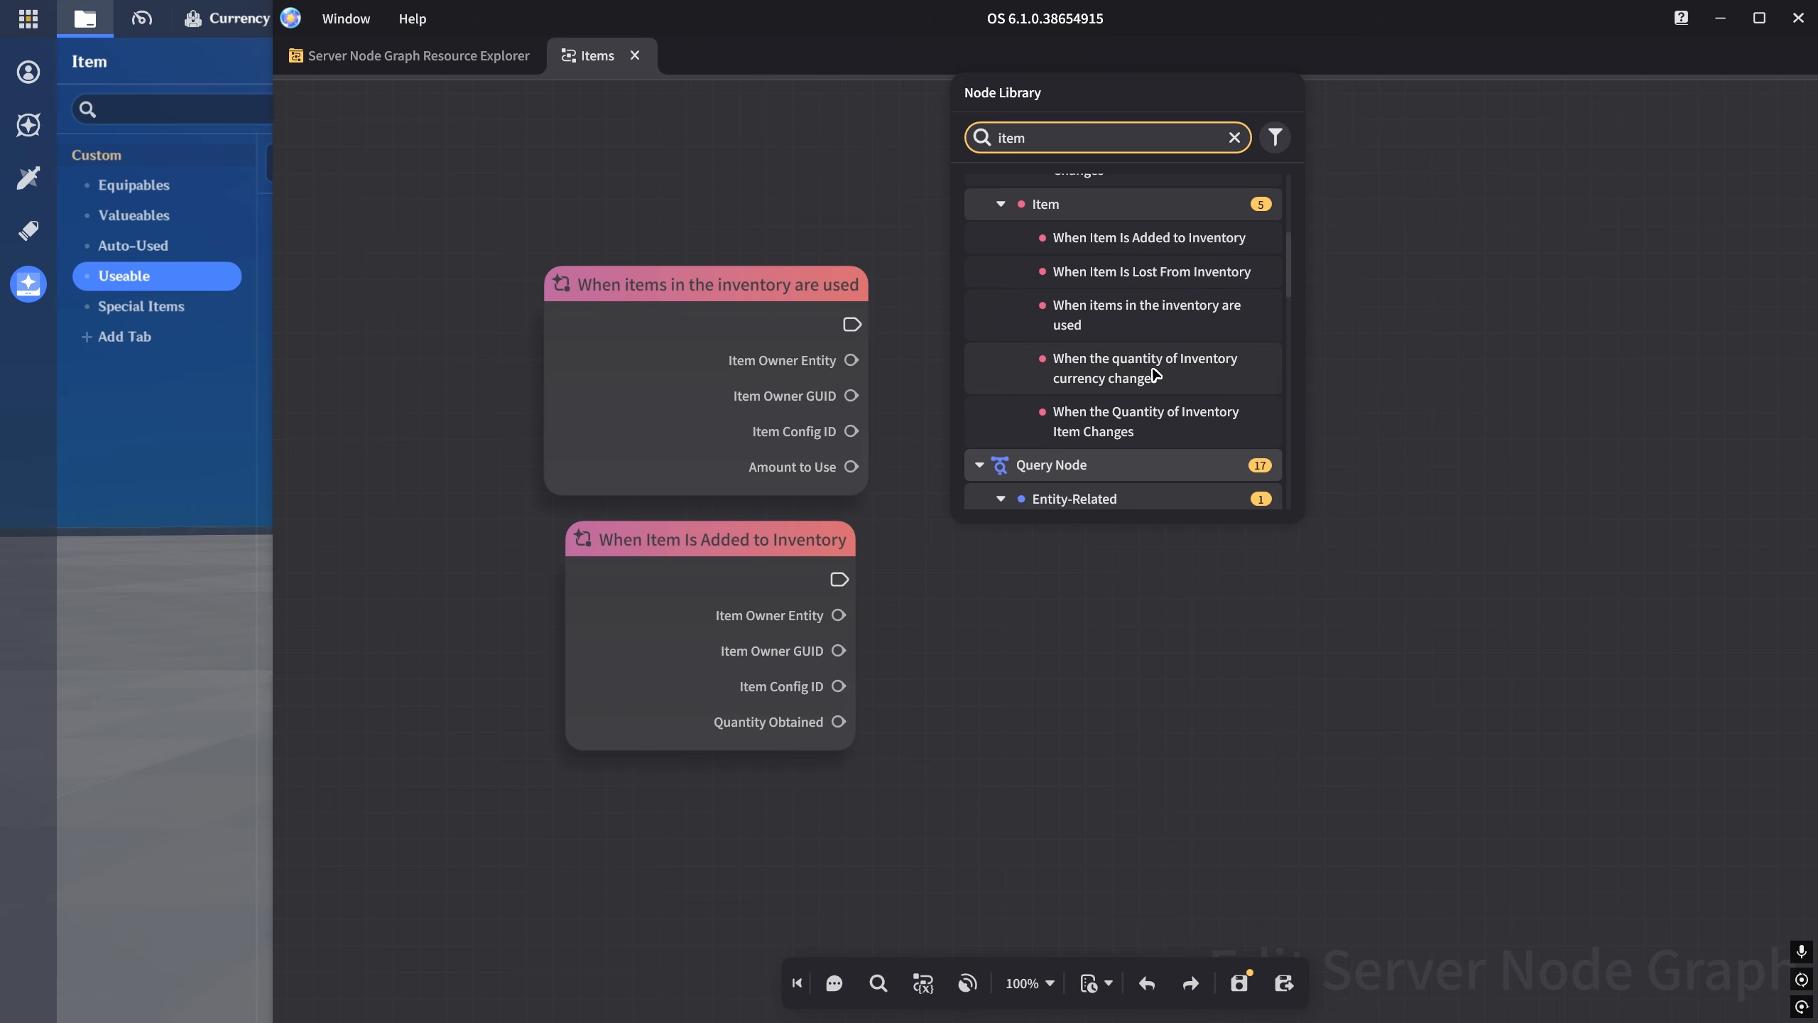
{"action": "scroll", "coordinate": [1081, 390], "scroll_direction": "up", "scroll_amount": 4}
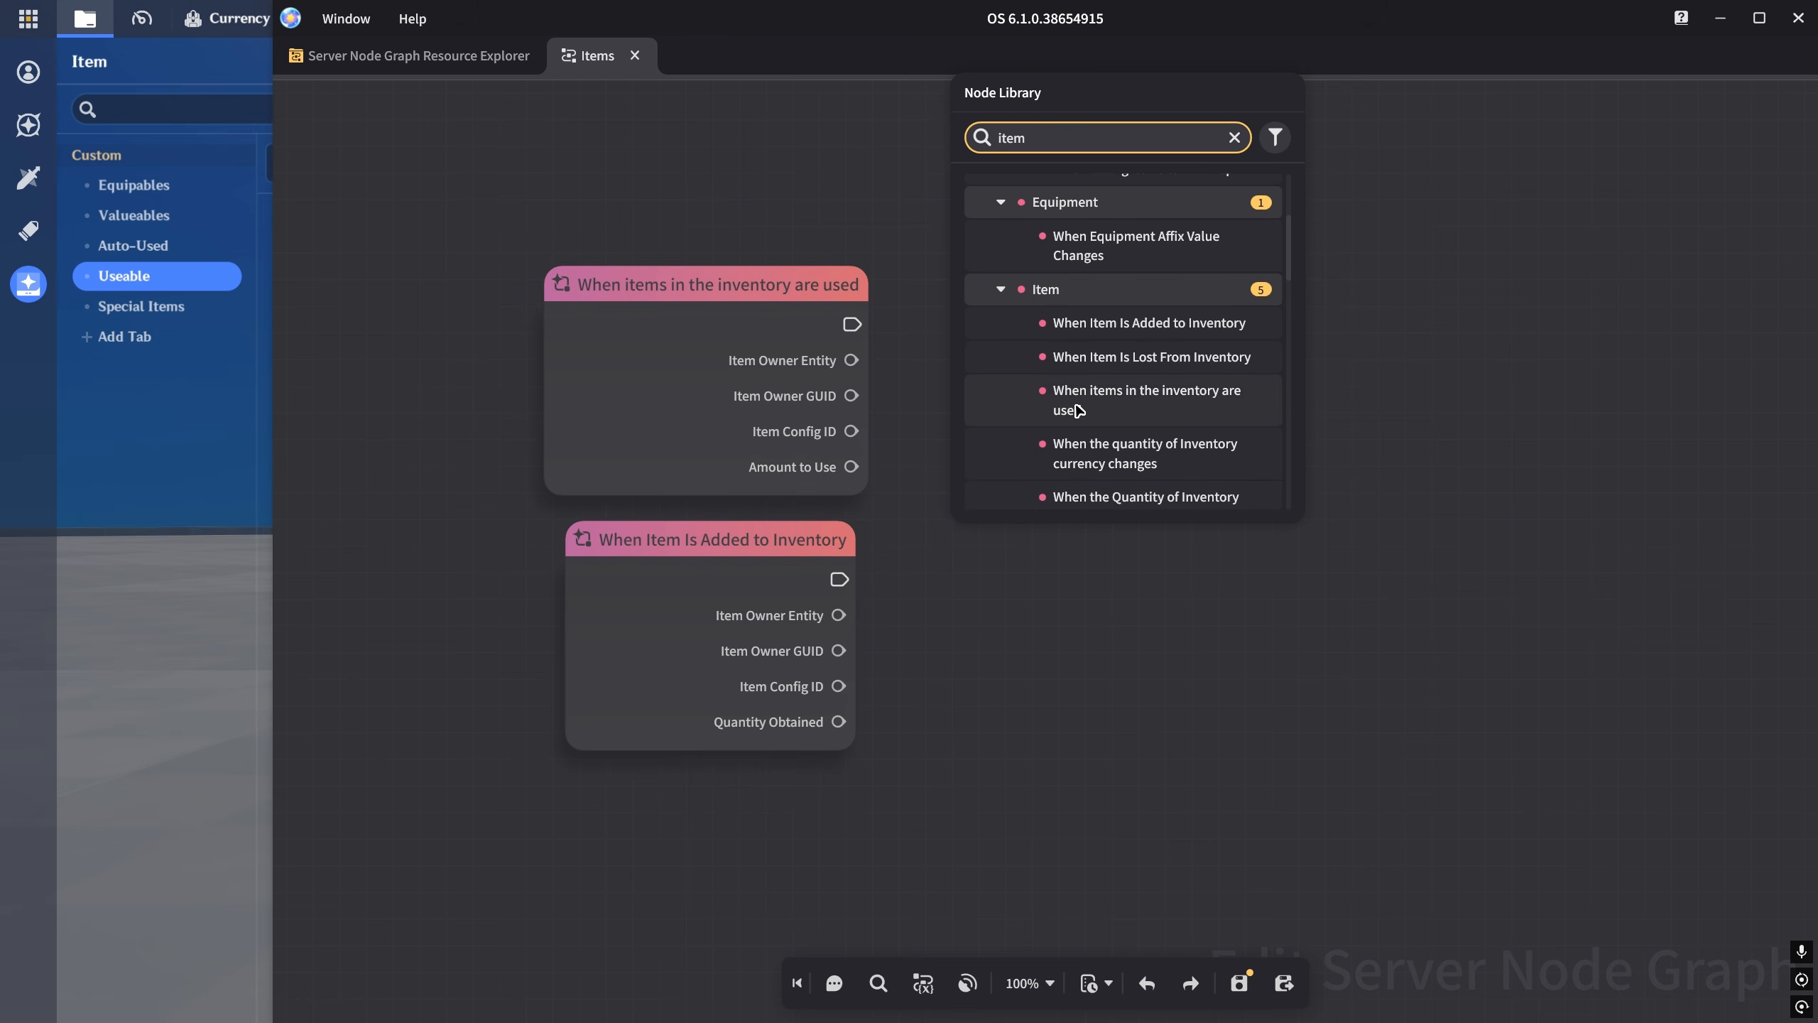
{"action": "scroll", "coordinate": [1084, 406], "scroll_direction": "up", "scroll_amount": 1}
{"action": "scroll", "coordinate": [1037, 407], "scroll_direction": "down", "scroll_amount": 2}
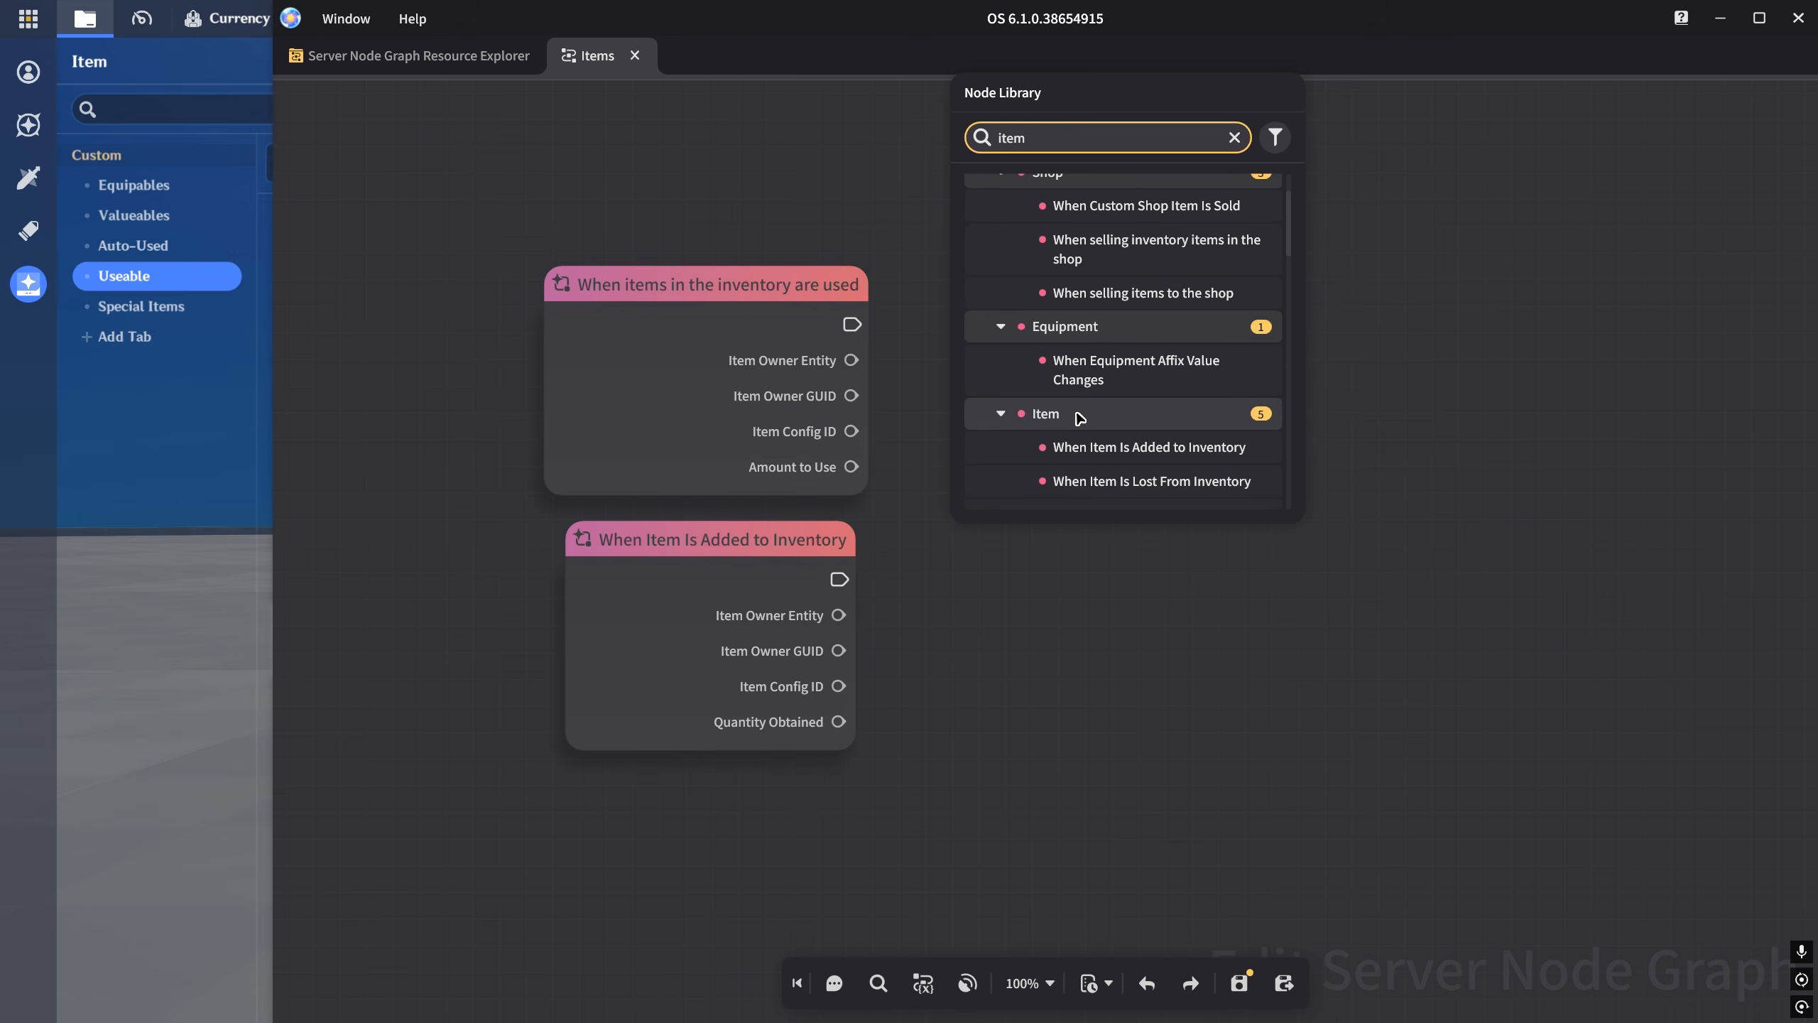
{"action": "left_click", "coordinate": [924, 356]}
- Delete the "When items in the inventory are used" node and move the "When Item Is Added to Inventory" node up into its place
{"action": "left_click", "coordinate": [651, 577]}
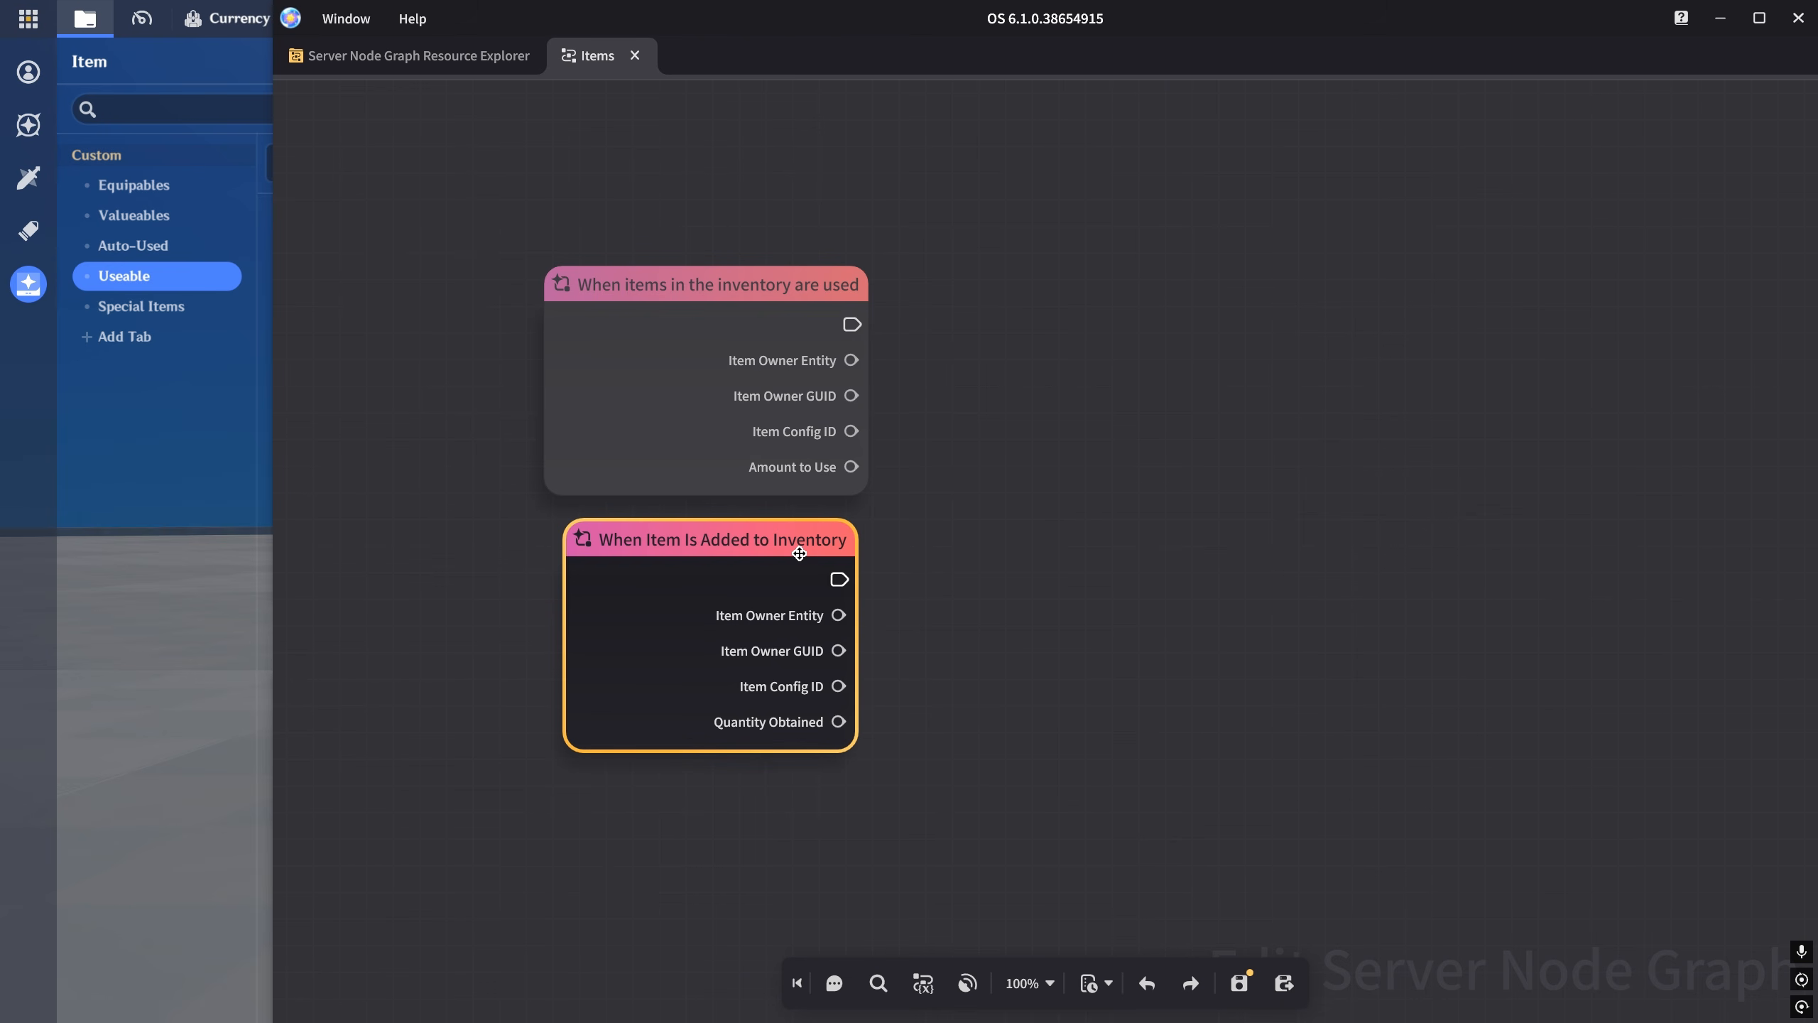
{"action": "left_click", "coordinate": [716, 301]}
{"action": "key", "text": "Delete"}
{"action": "left_click_drag", "start_coordinate": [698, 532], "coordinate": [679, 350]}
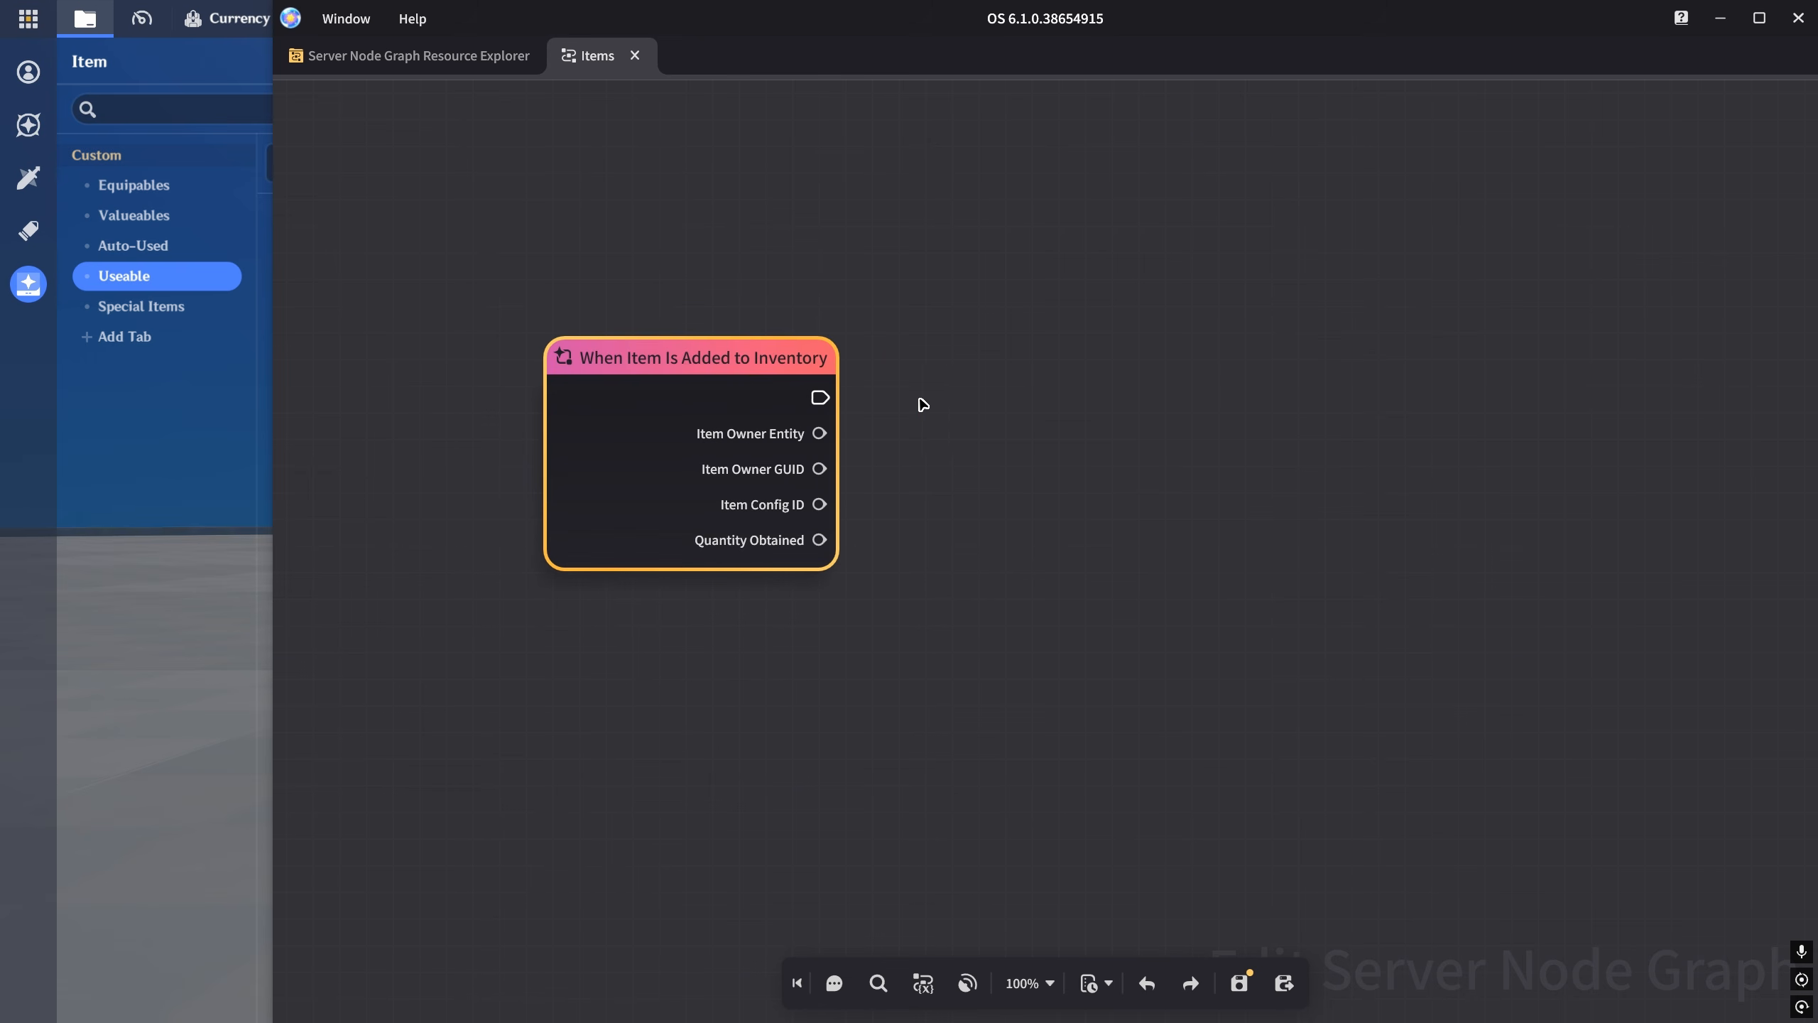
{"action": "left_click_drag", "start_coordinate": [820, 504], "coordinate": [1031, 509]}
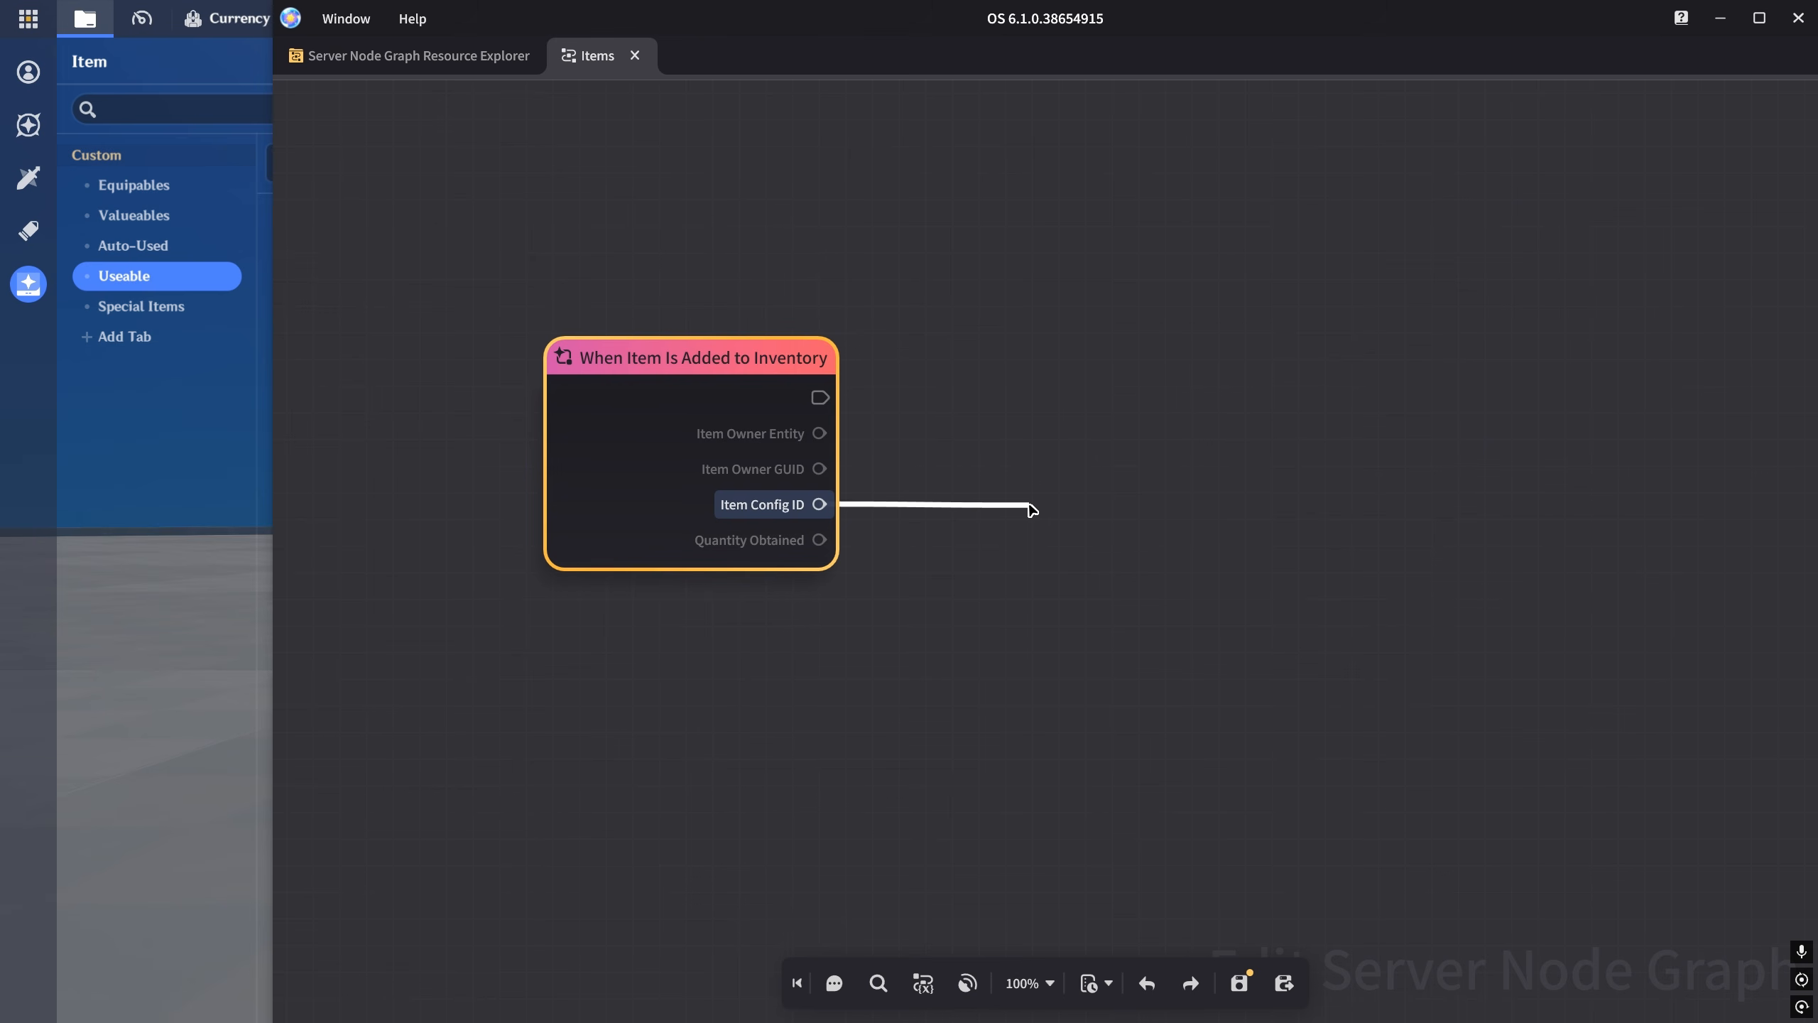
{"action": "left_click_drag", "start_coordinate": [1031, 509], "coordinate": [930, 484]}
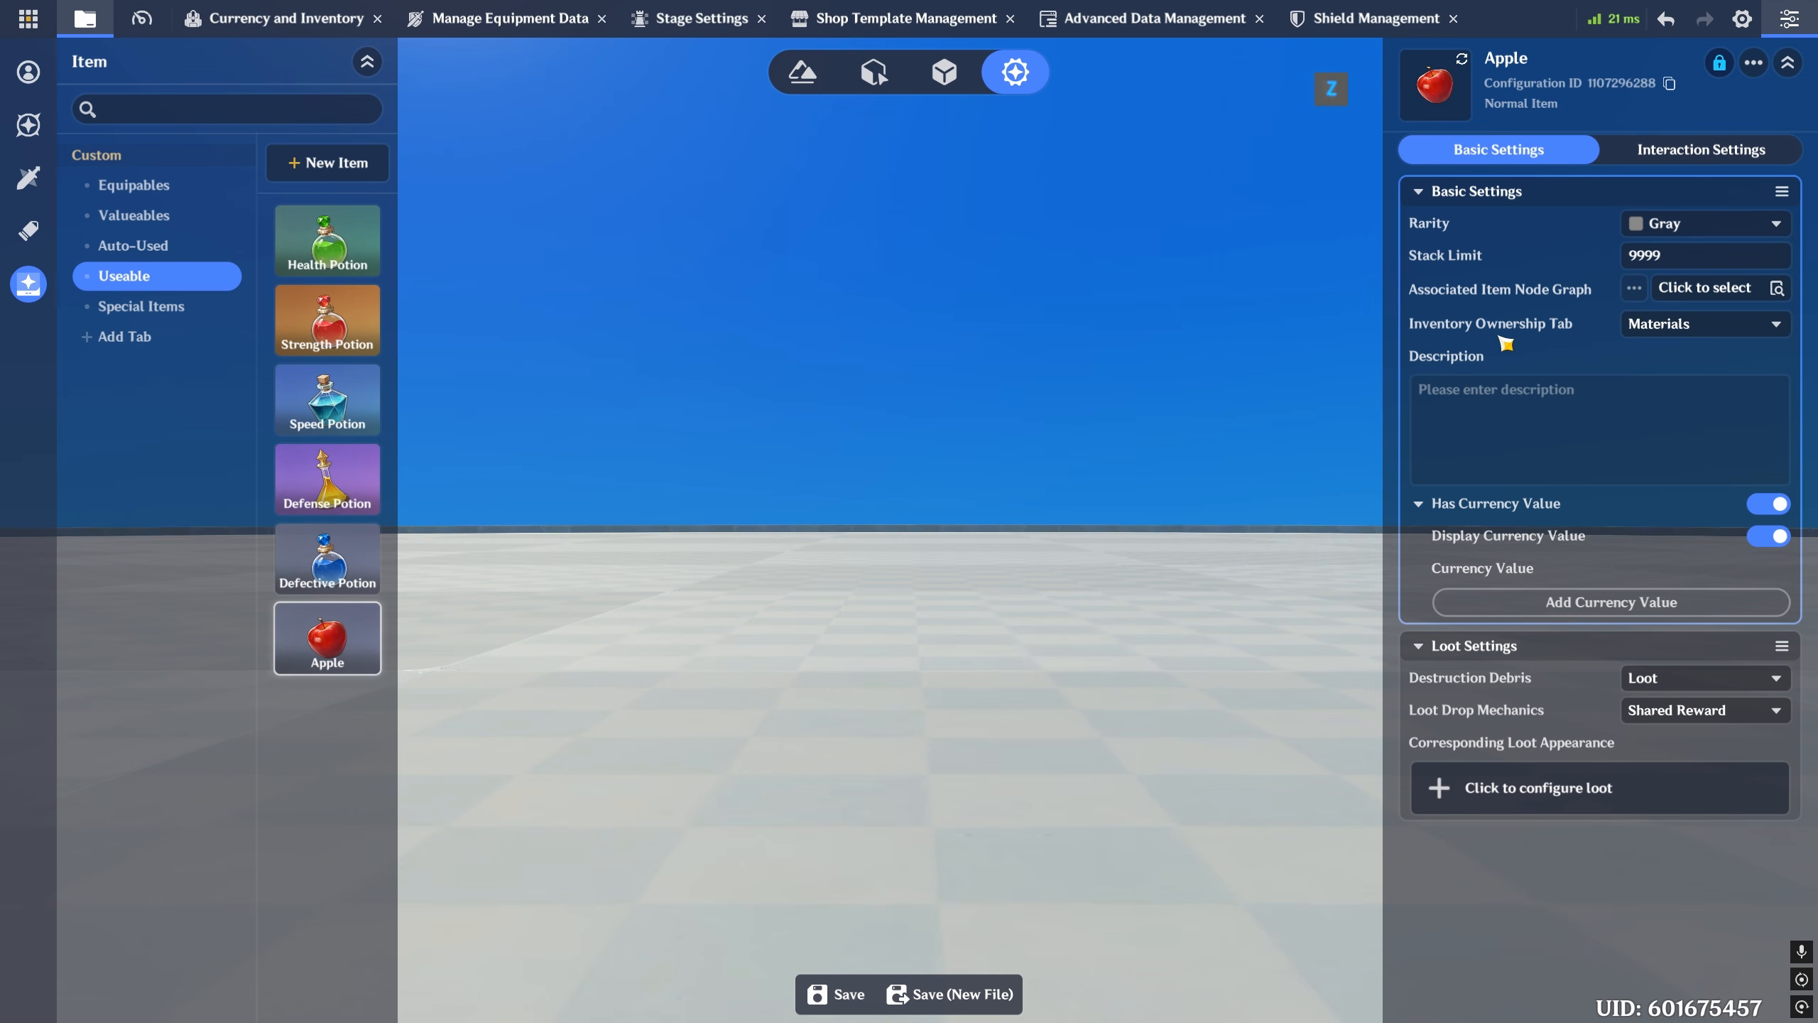
- Set the Apple's inventory ownership tab to Consumable and its description to "It's tasty."
{"action": "left_click", "coordinate": [1670, 329]}
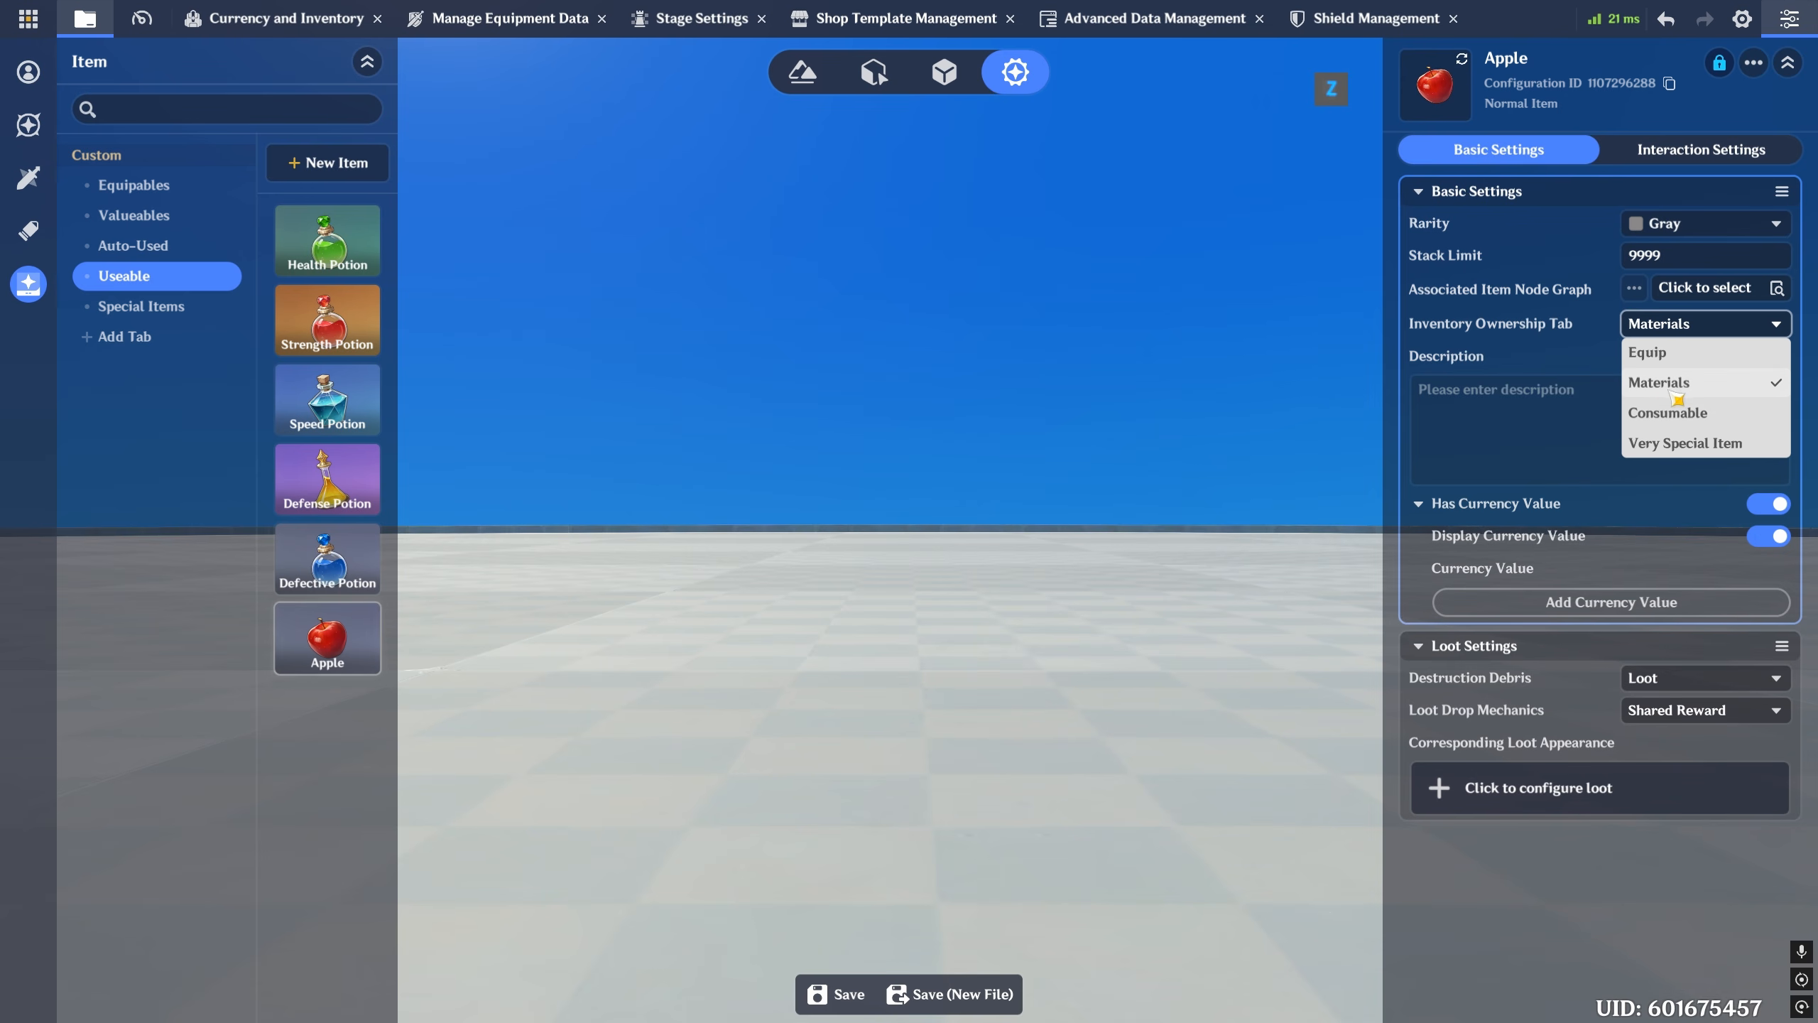
{"action": "left_click", "coordinate": [1718, 418]}
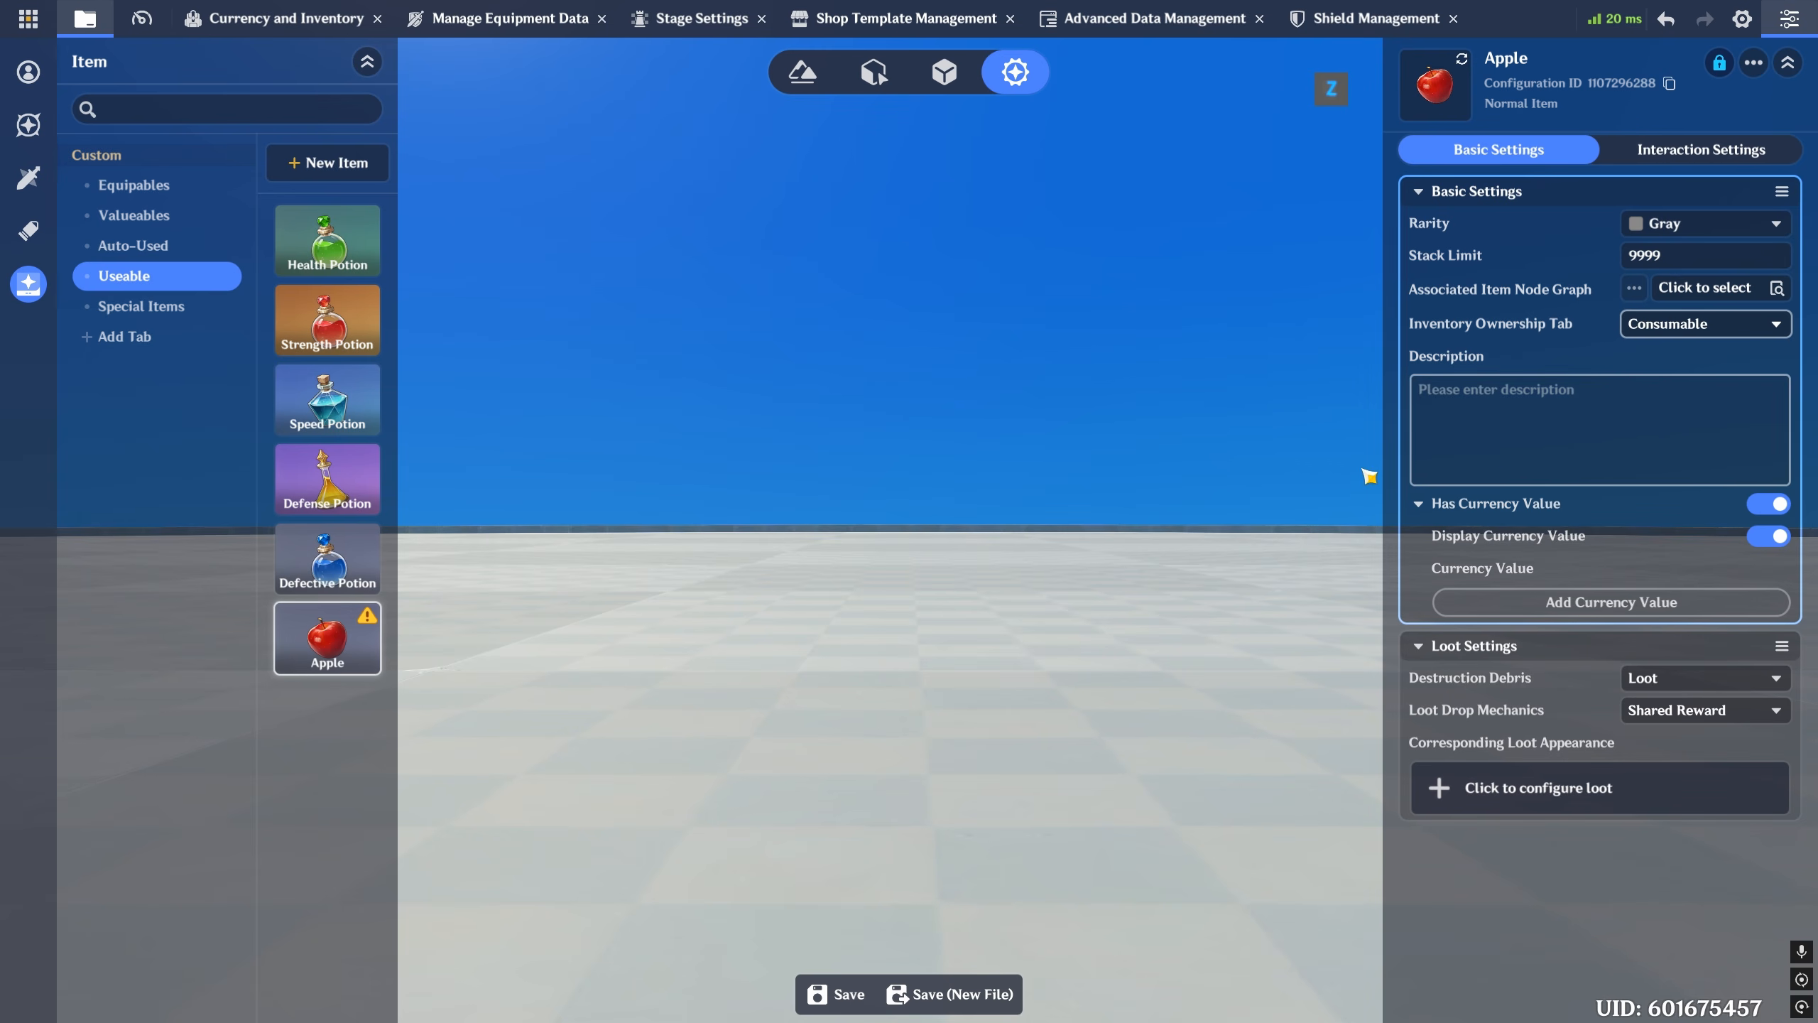
{"action": "left_click", "coordinate": [1518, 431]}
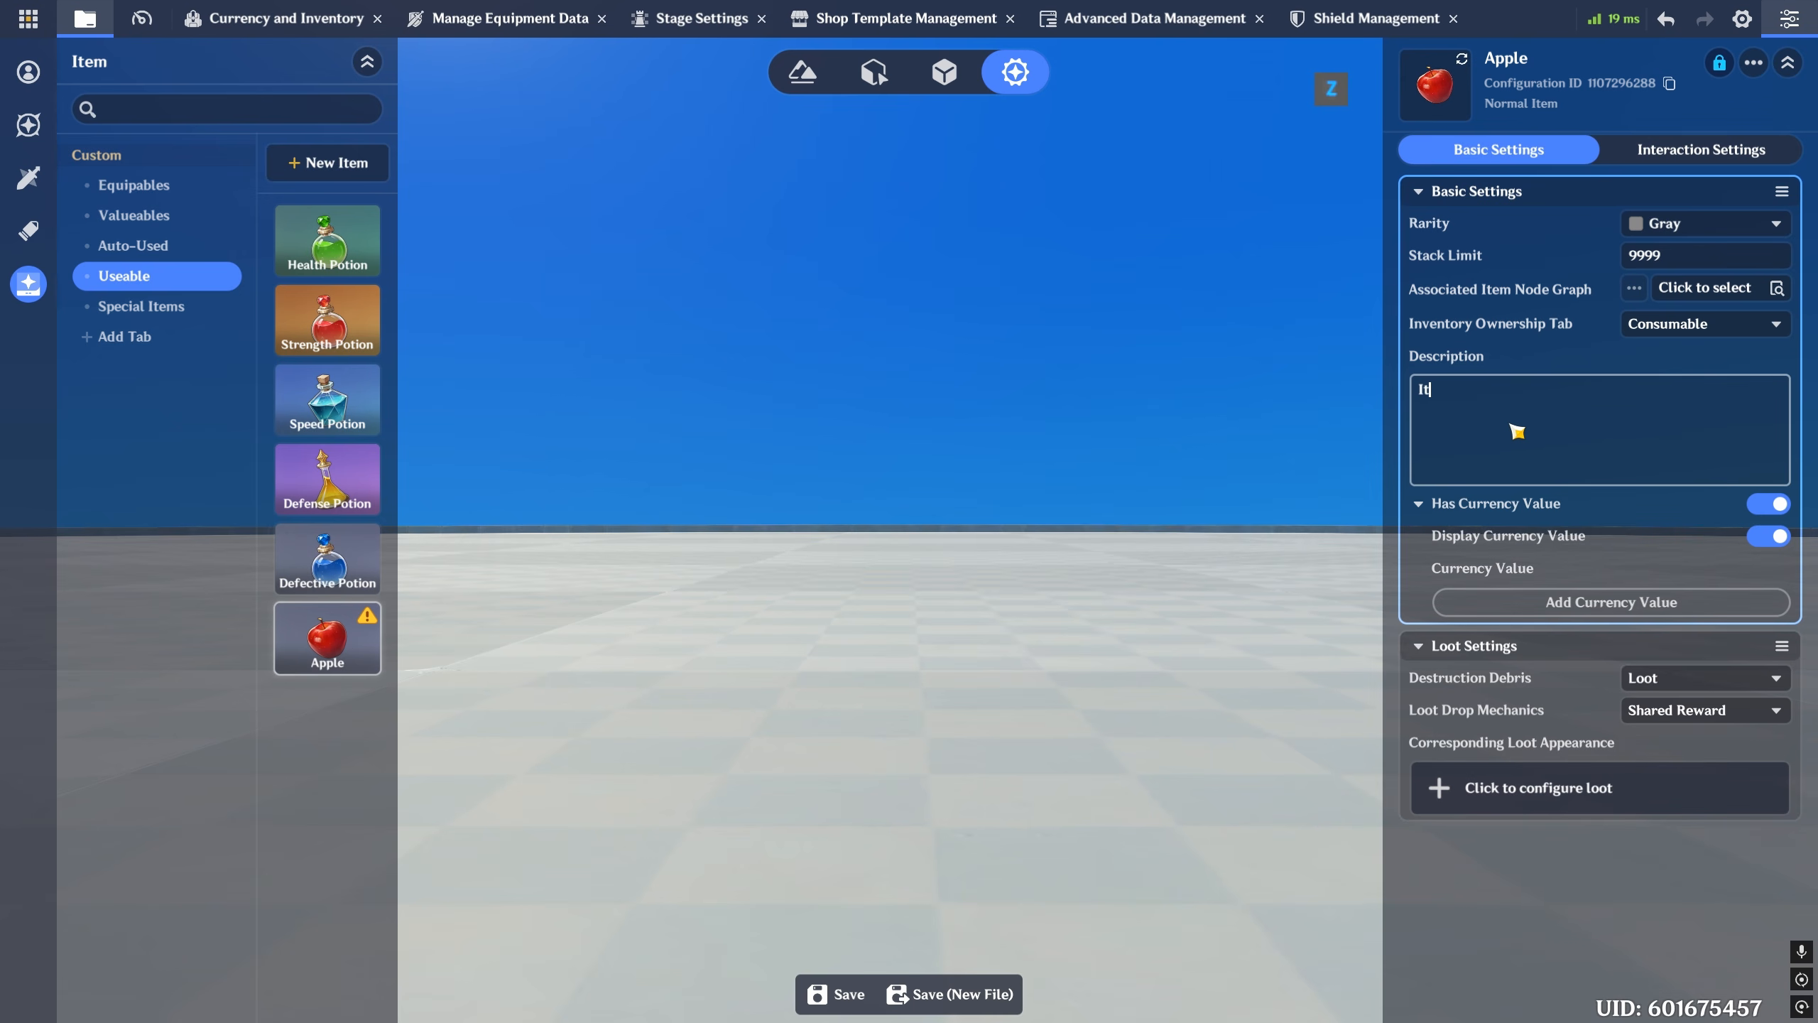
{"action": "type", "text": "It's tasty."}
- Check the currencies available for the Apple's value, and add a new currency named Gem in Currency and Inventory
{"action": "left_click", "coordinate": [1594, 607]}
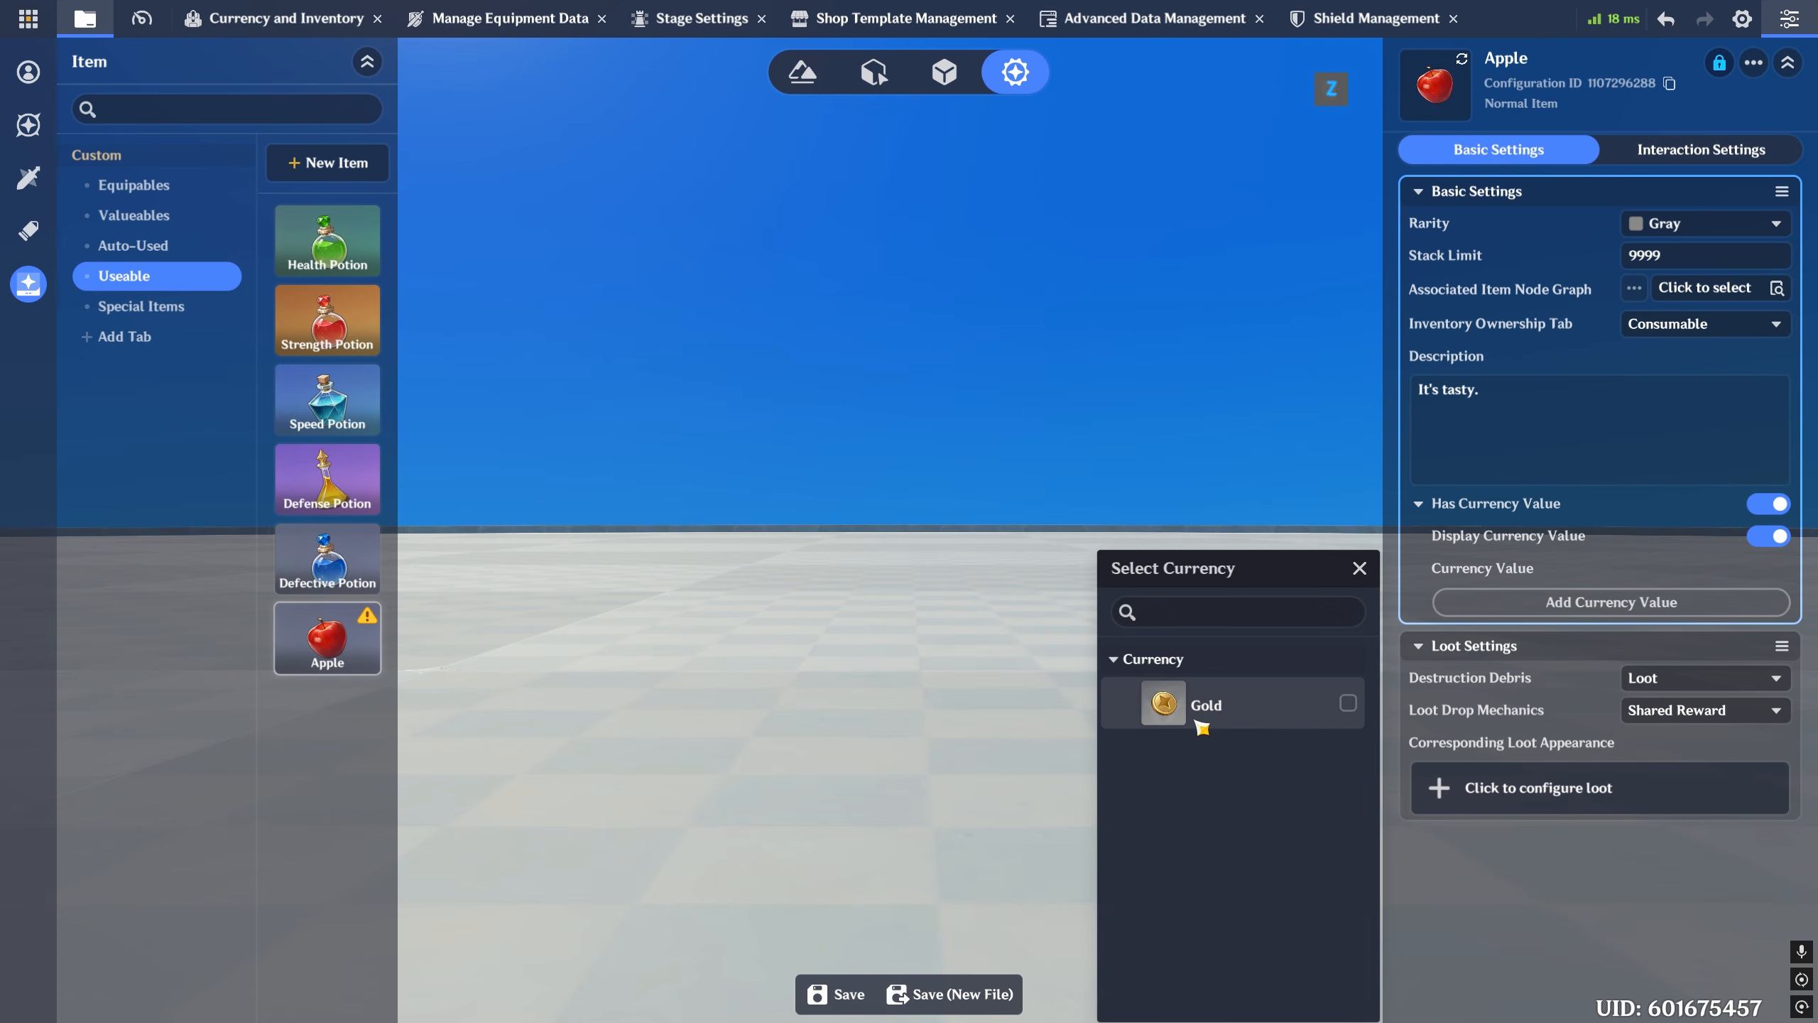
{"action": "left_click", "coordinate": [982, 455]}
{"action": "left_click", "coordinate": [28, 18]}
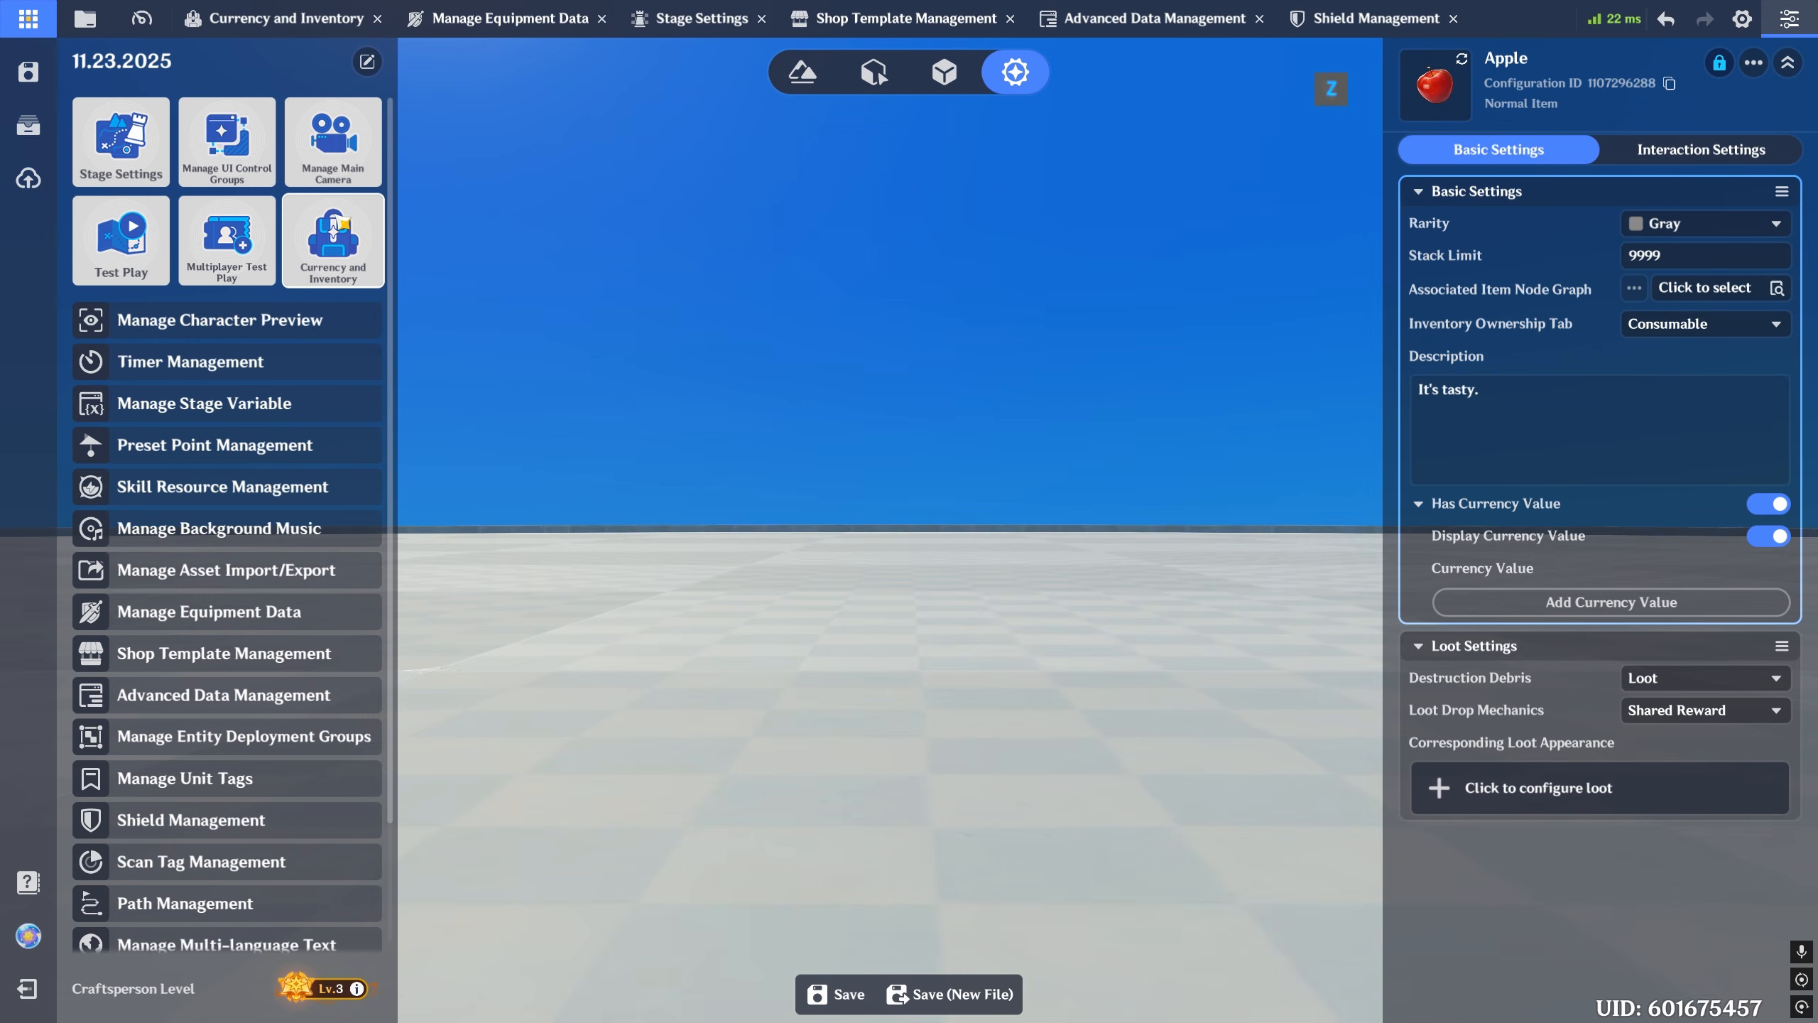
{"action": "left_click", "coordinate": [334, 230]}
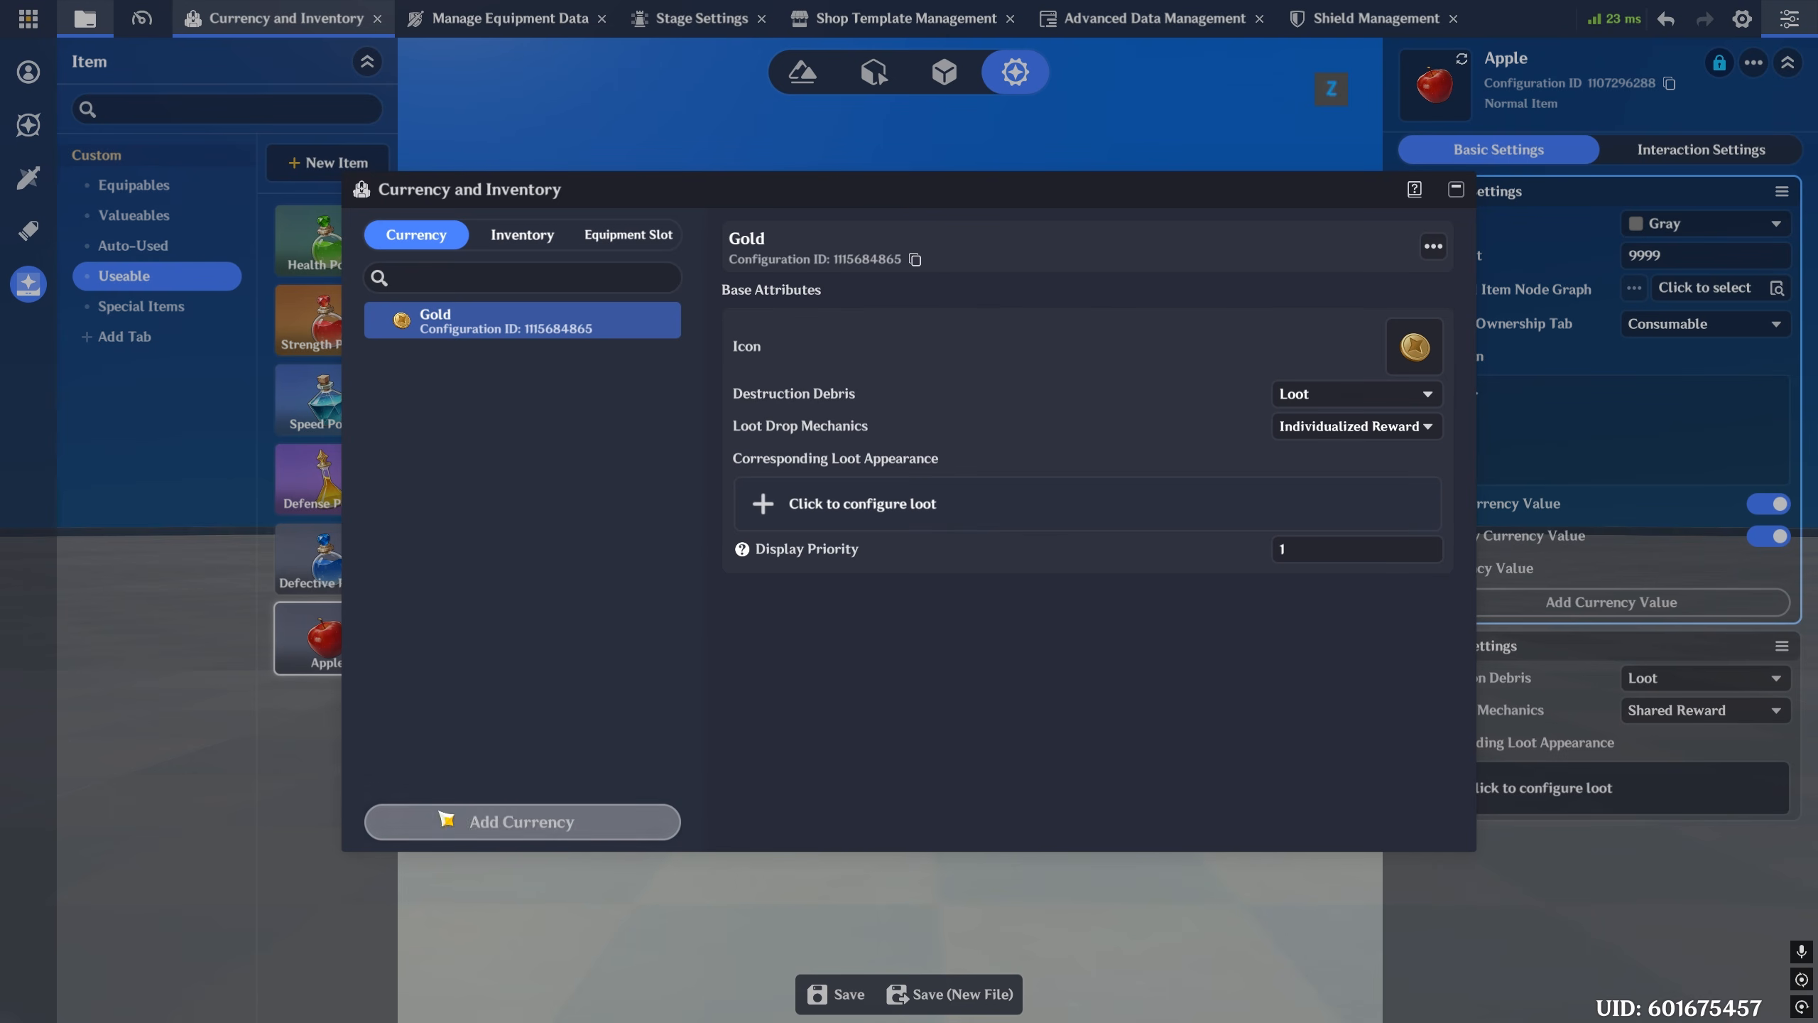
{"action": "left_click", "coordinate": [516, 824]}
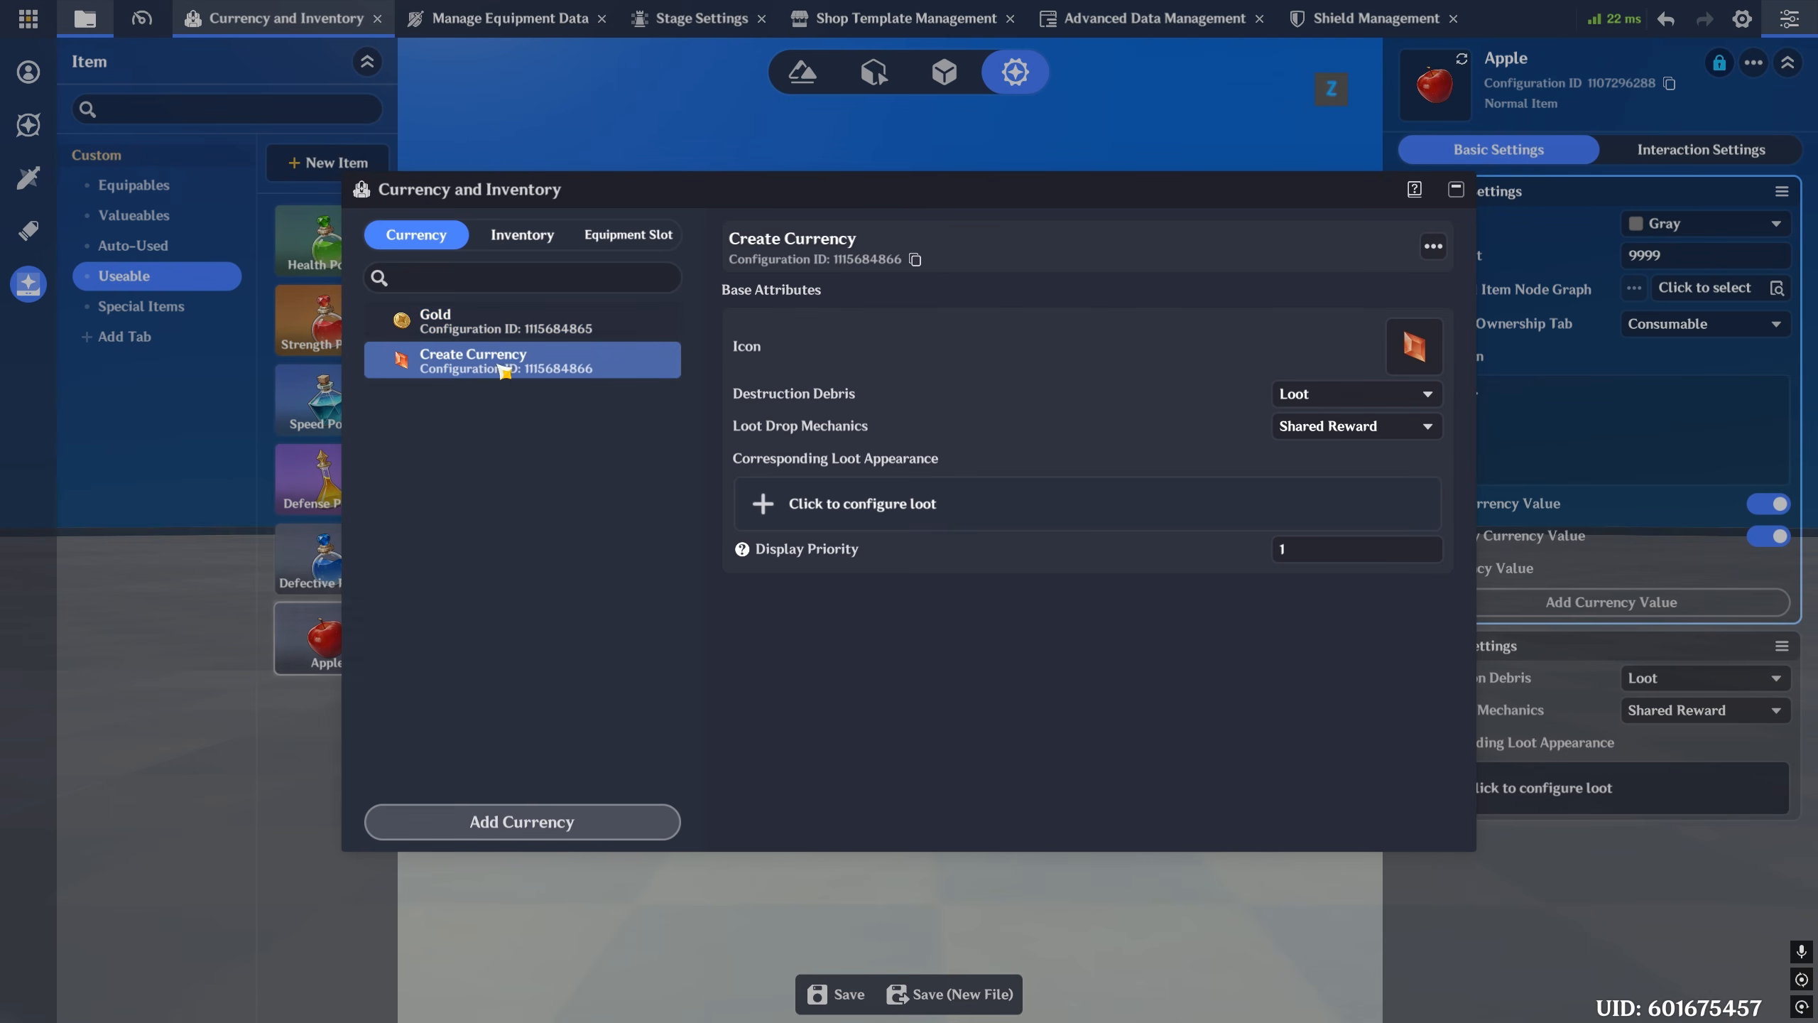
{"action": "left_click", "coordinate": [847, 240]}
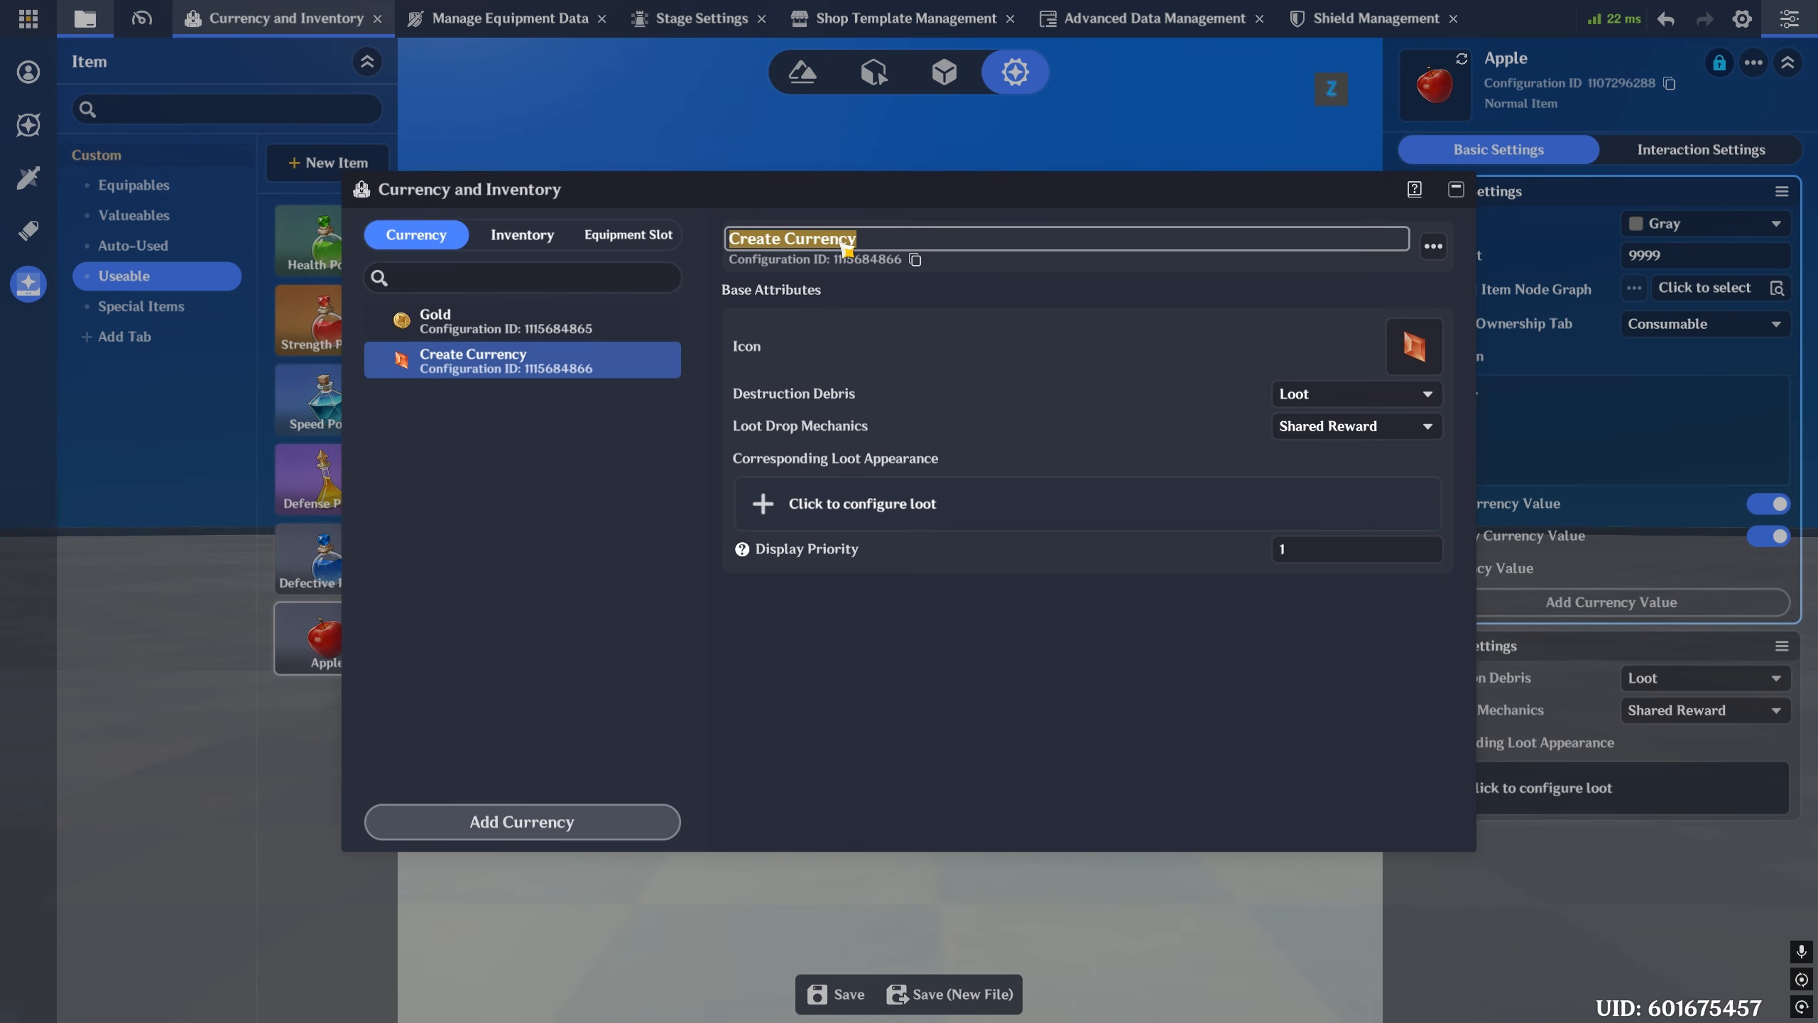
{"action": "type", "text": "Gem"}
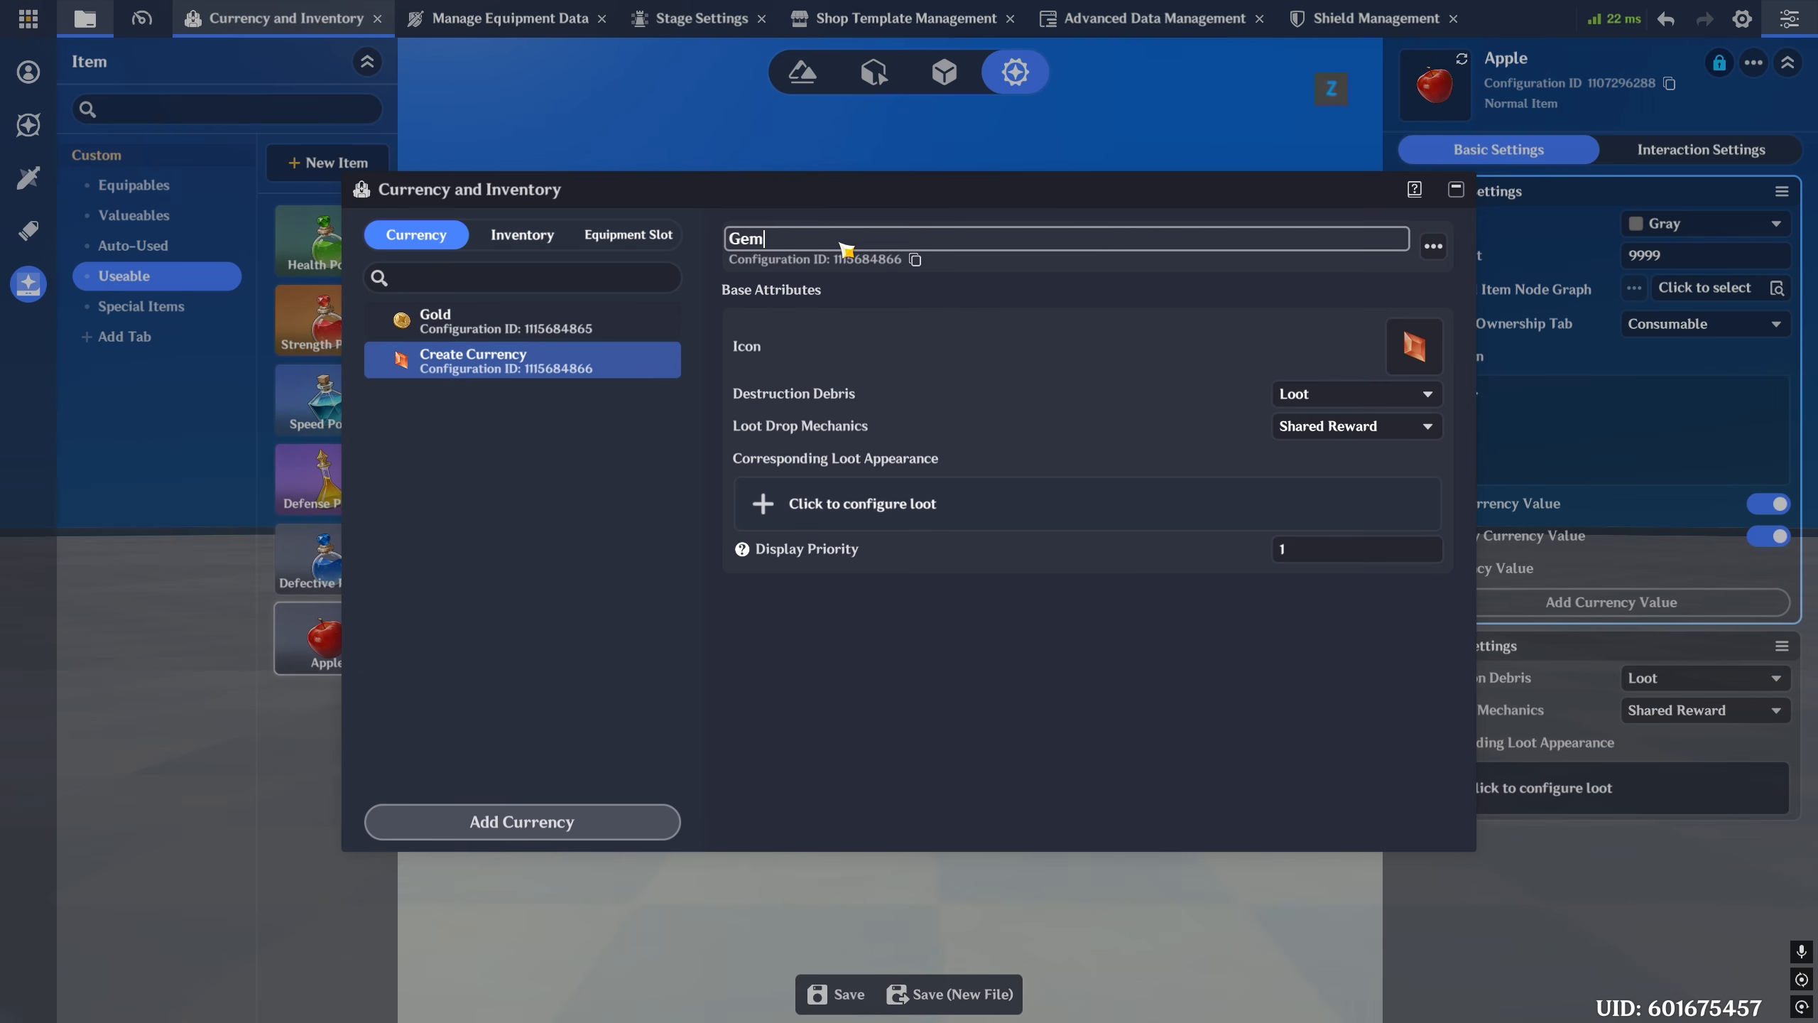
{"action": "key", "text": "Return"}
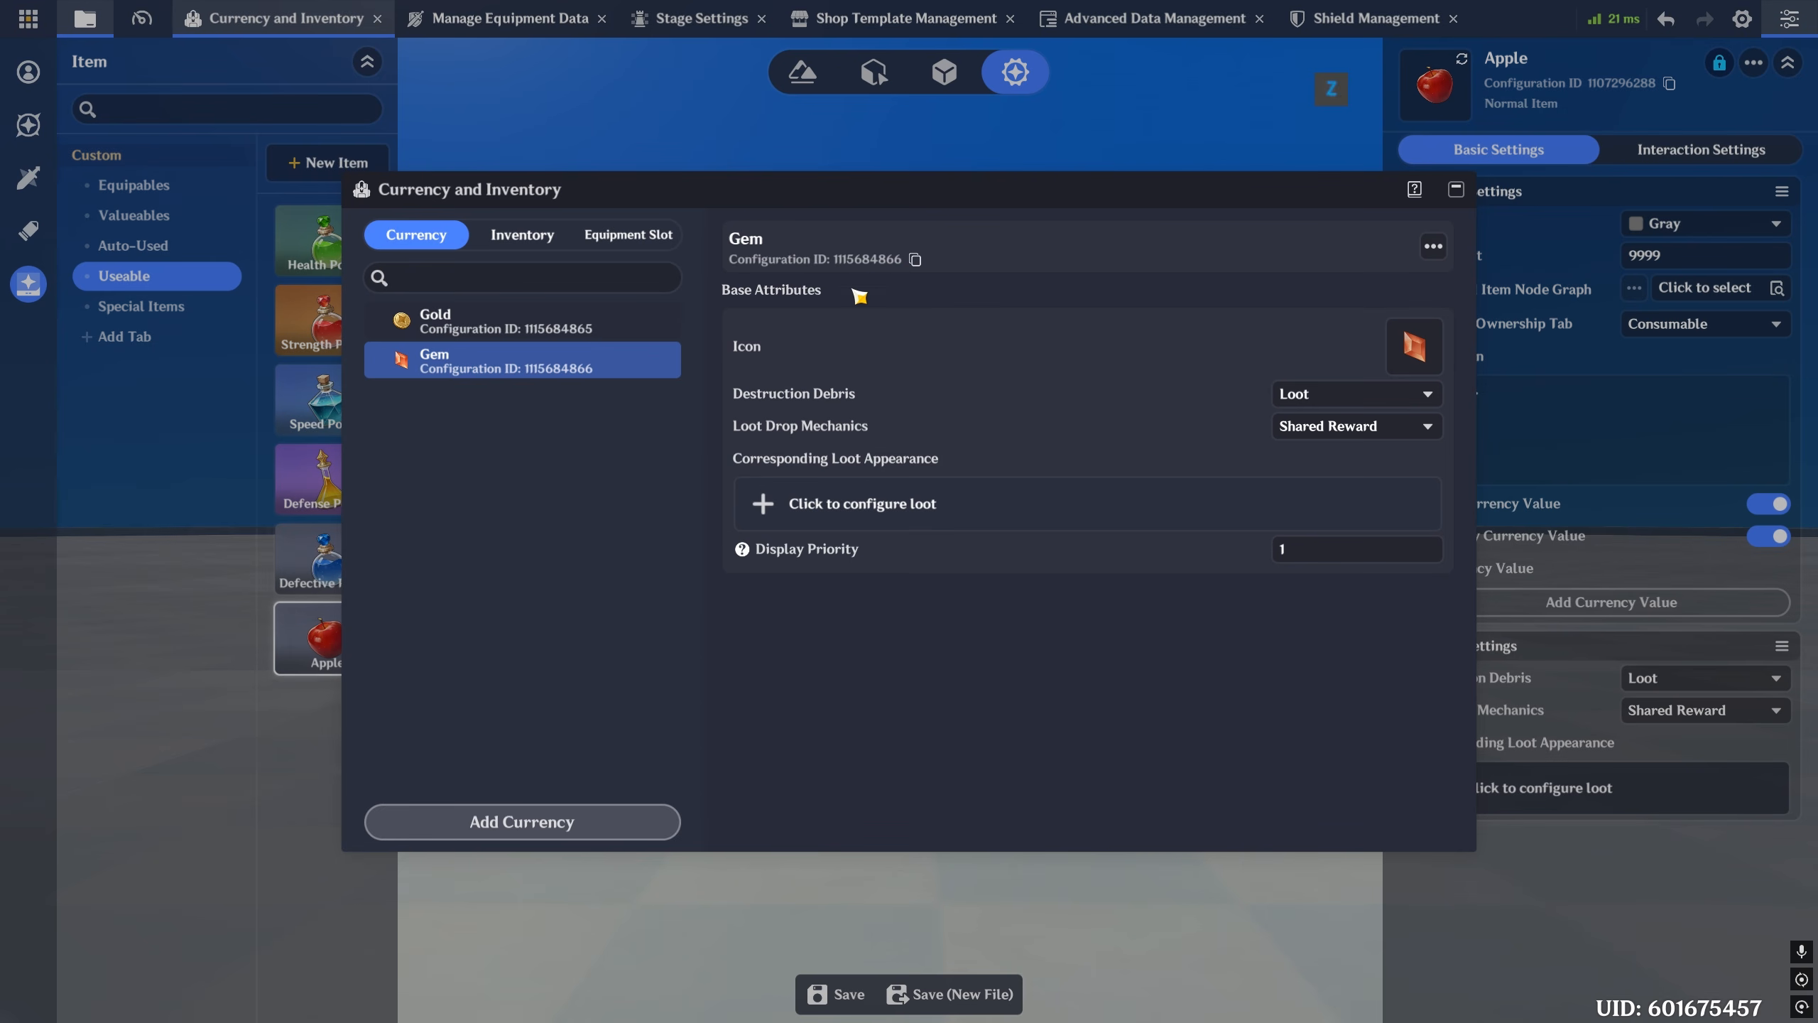
- Examine the Gem currency's icon choices, destruction debris and loot drop mechanics options, loot appearance prefabs and display priority hint
{"action": "left_click", "coordinate": [1415, 348]}
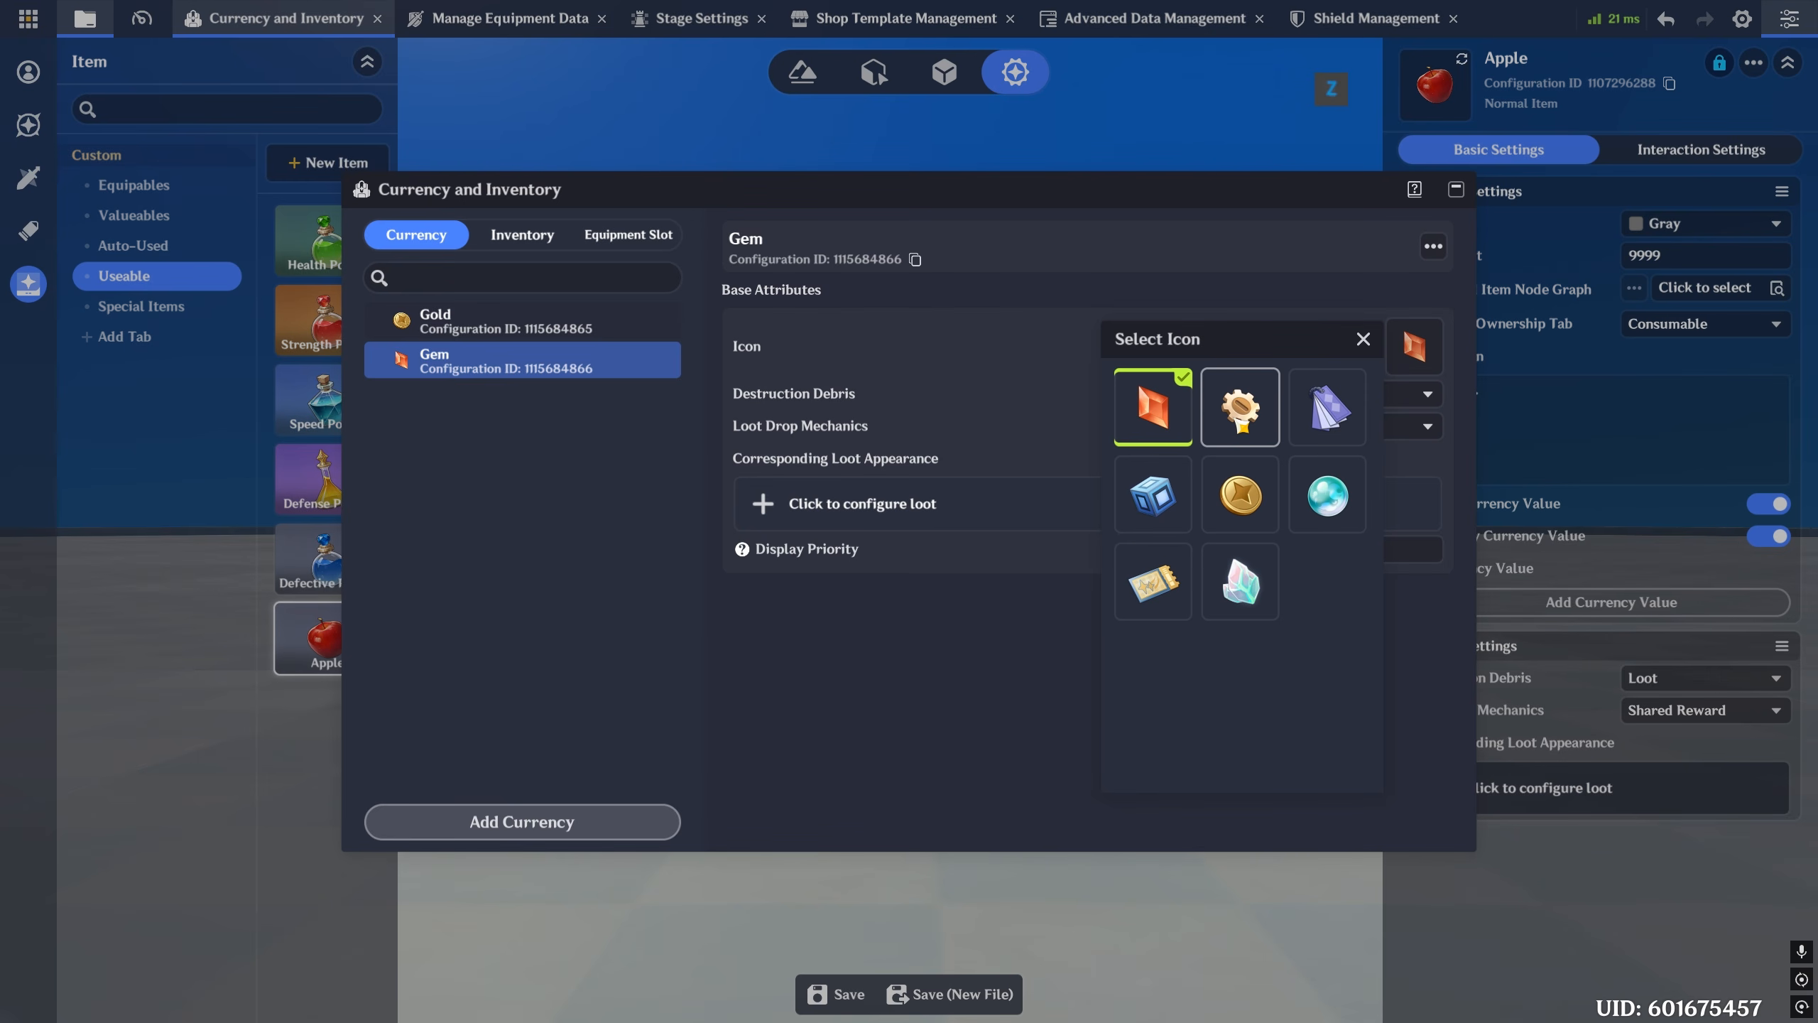
{"action": "left_click", "coordinate": [1363, 339]}
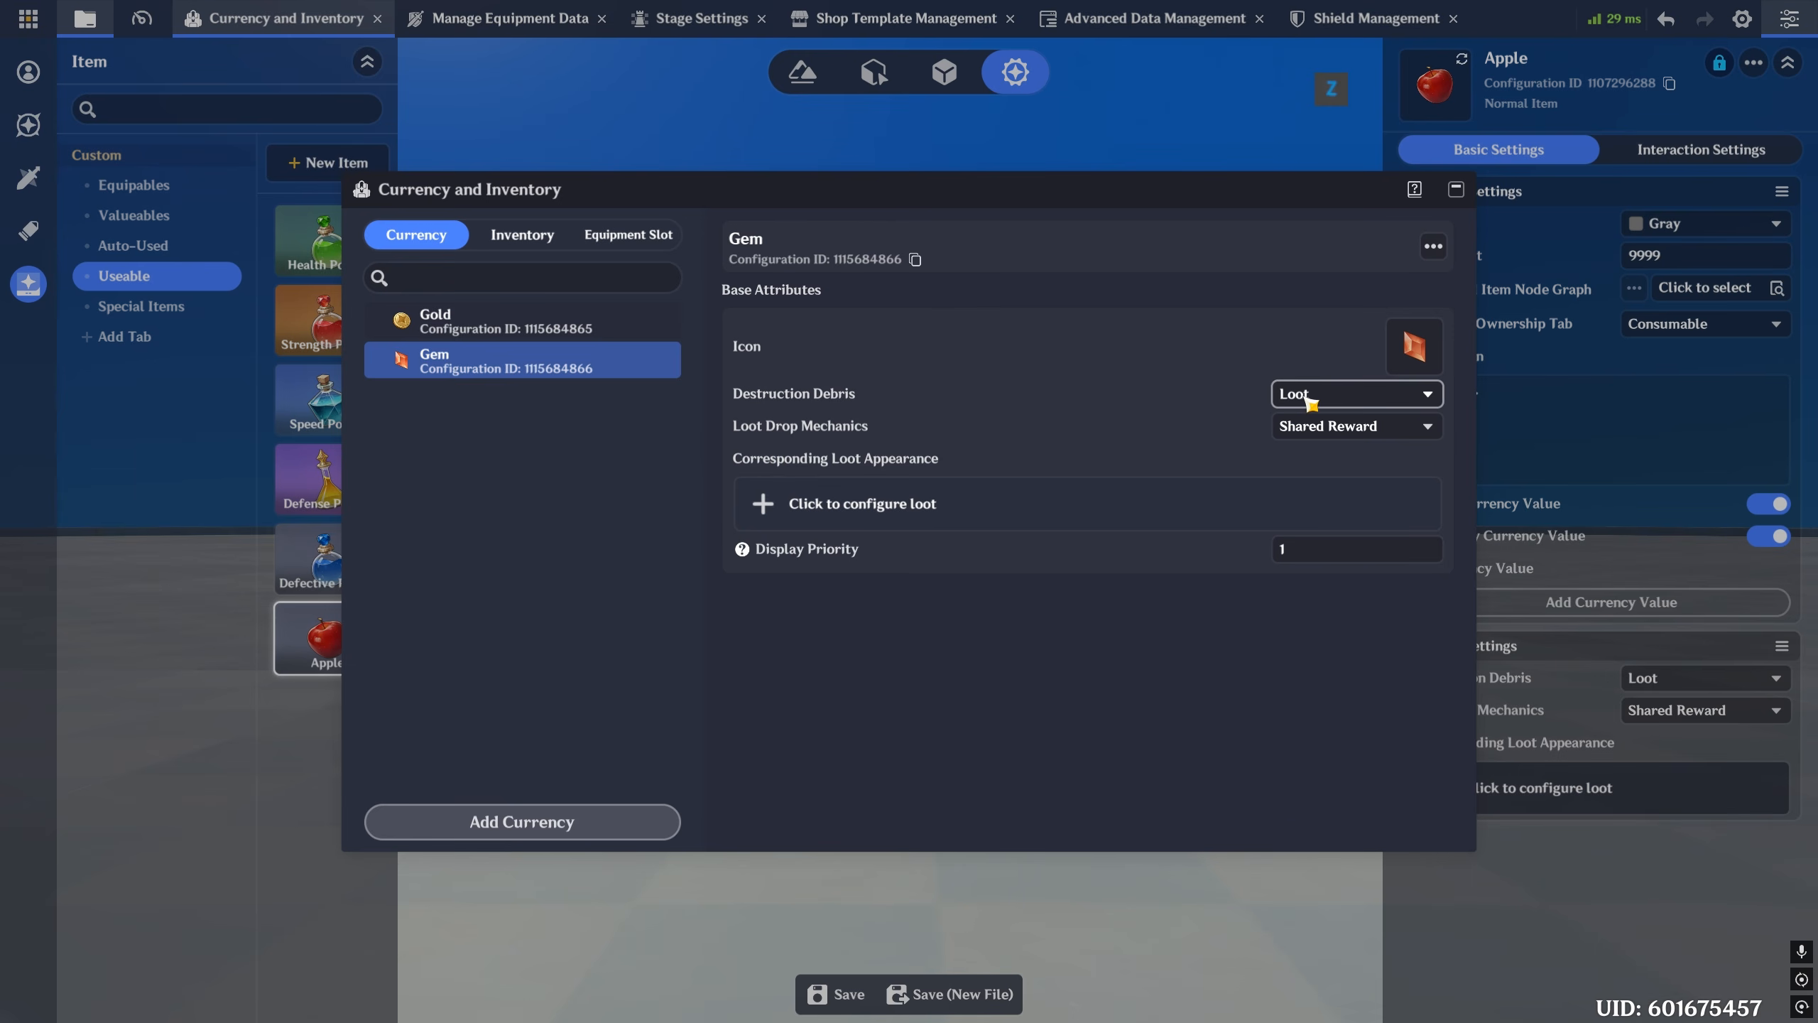
{"action": "left_click", "coordinate": [1348, 405]}
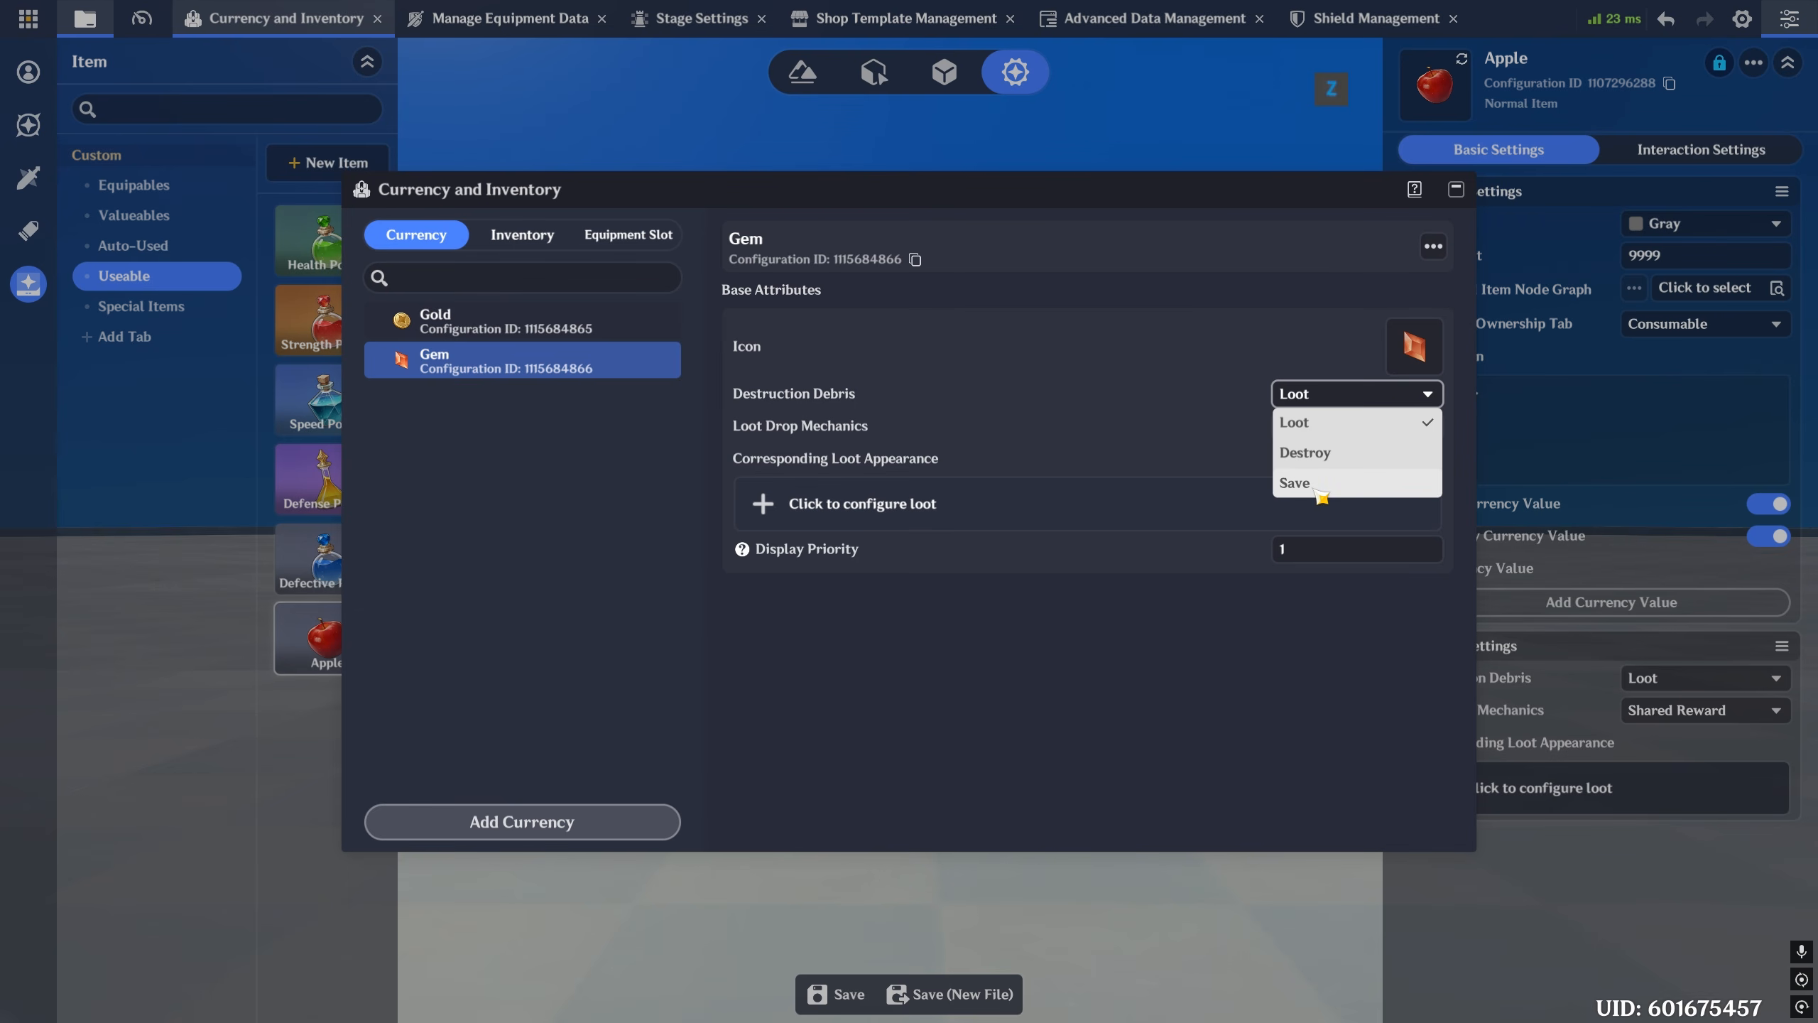
{"action": "left_click", "coordinate": [860, 445]}
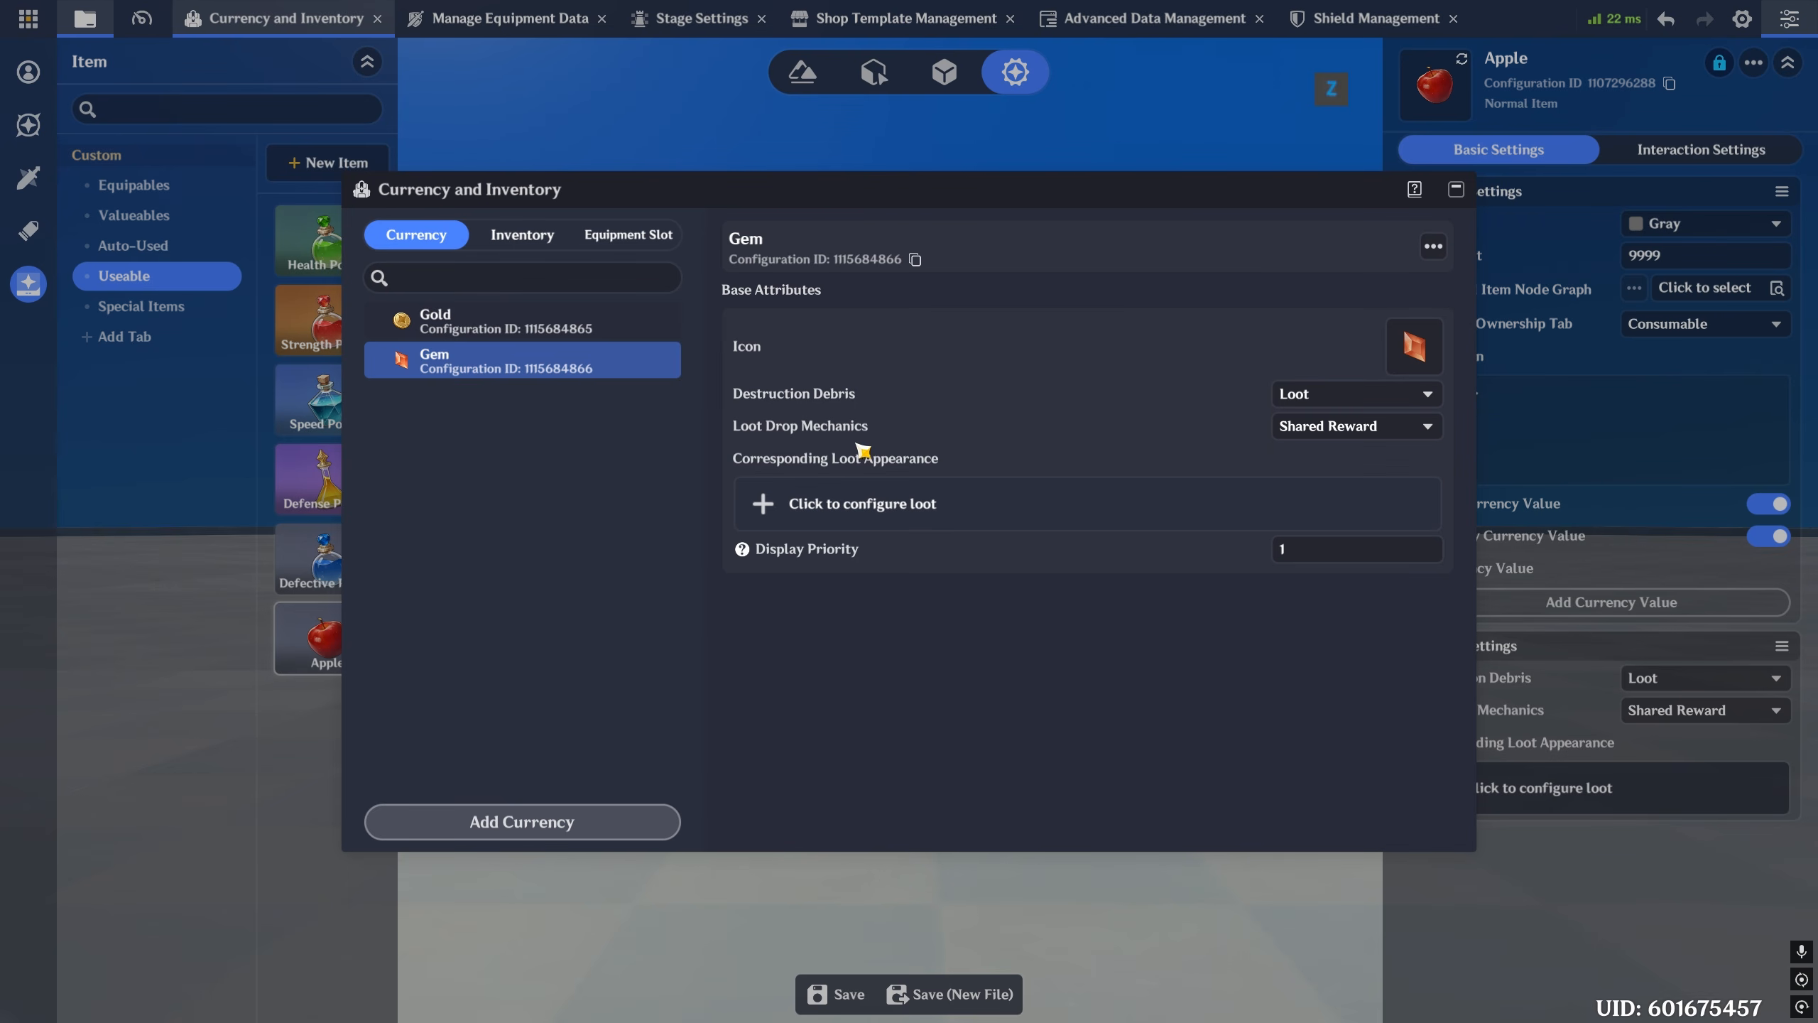
{"action": "left_click", "coordinate": [1372, 430]}
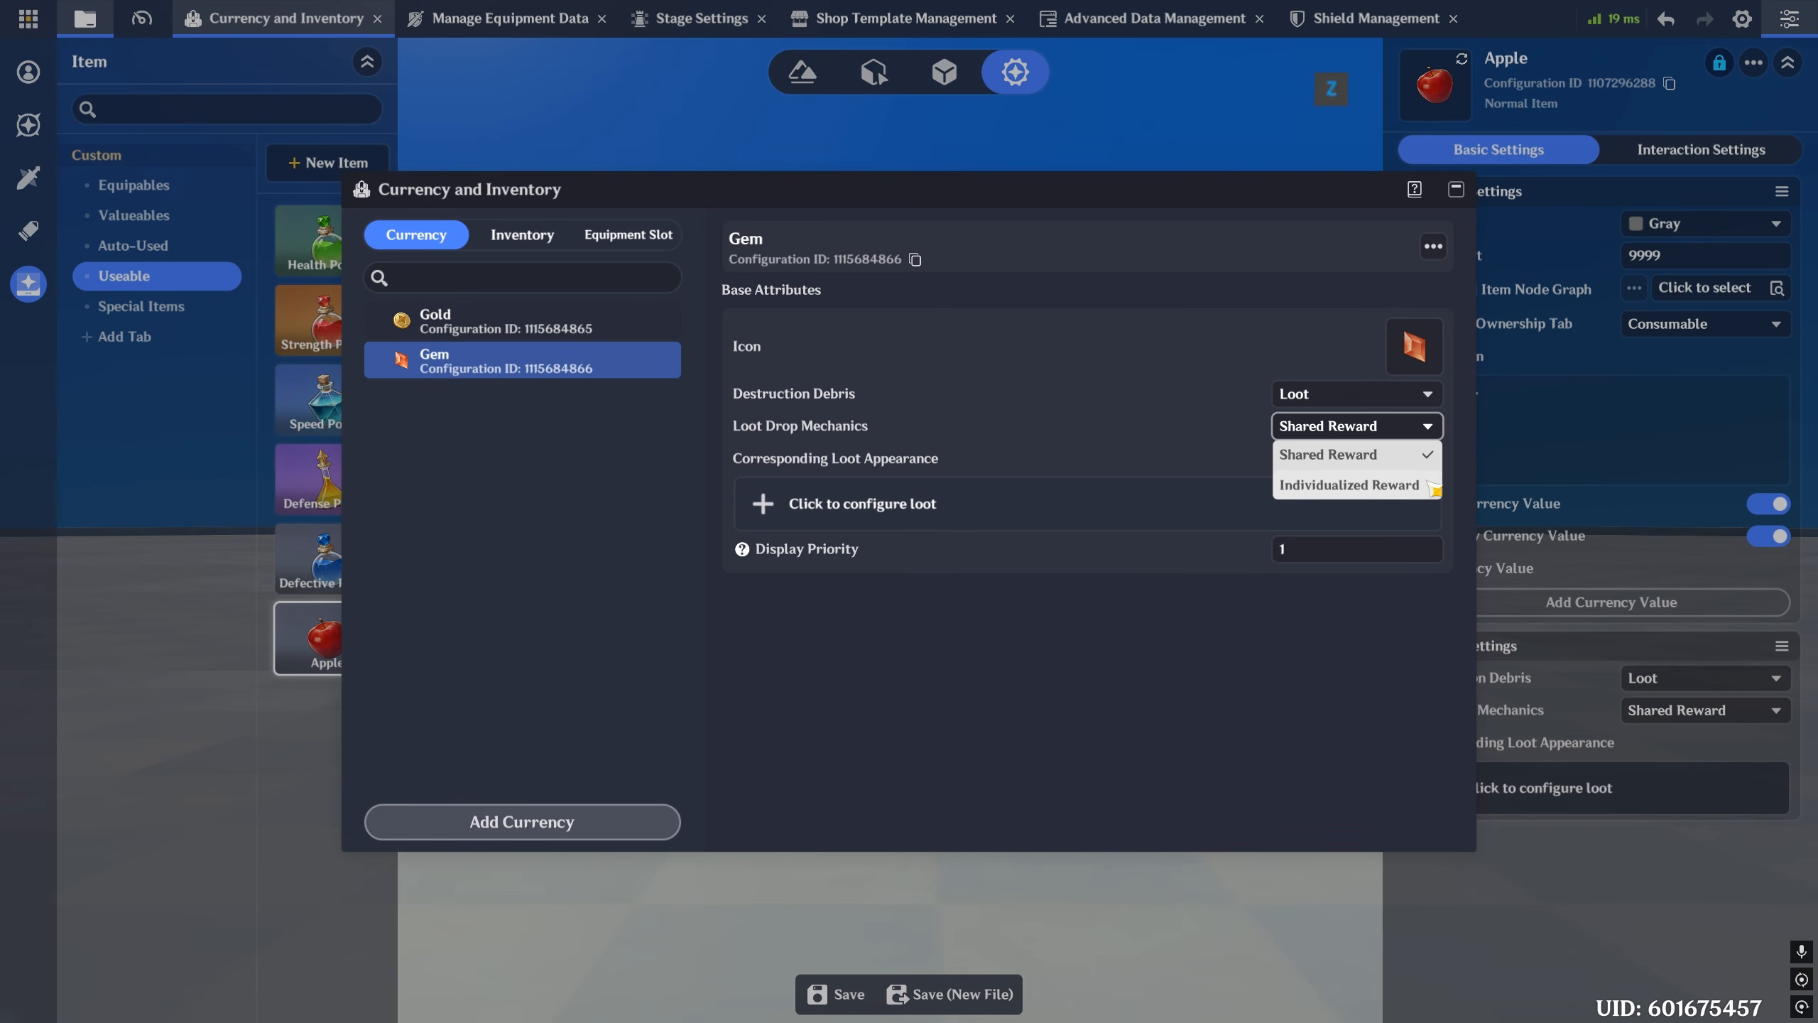
{"action": "left_click", "coordinate": [1162, 657]}
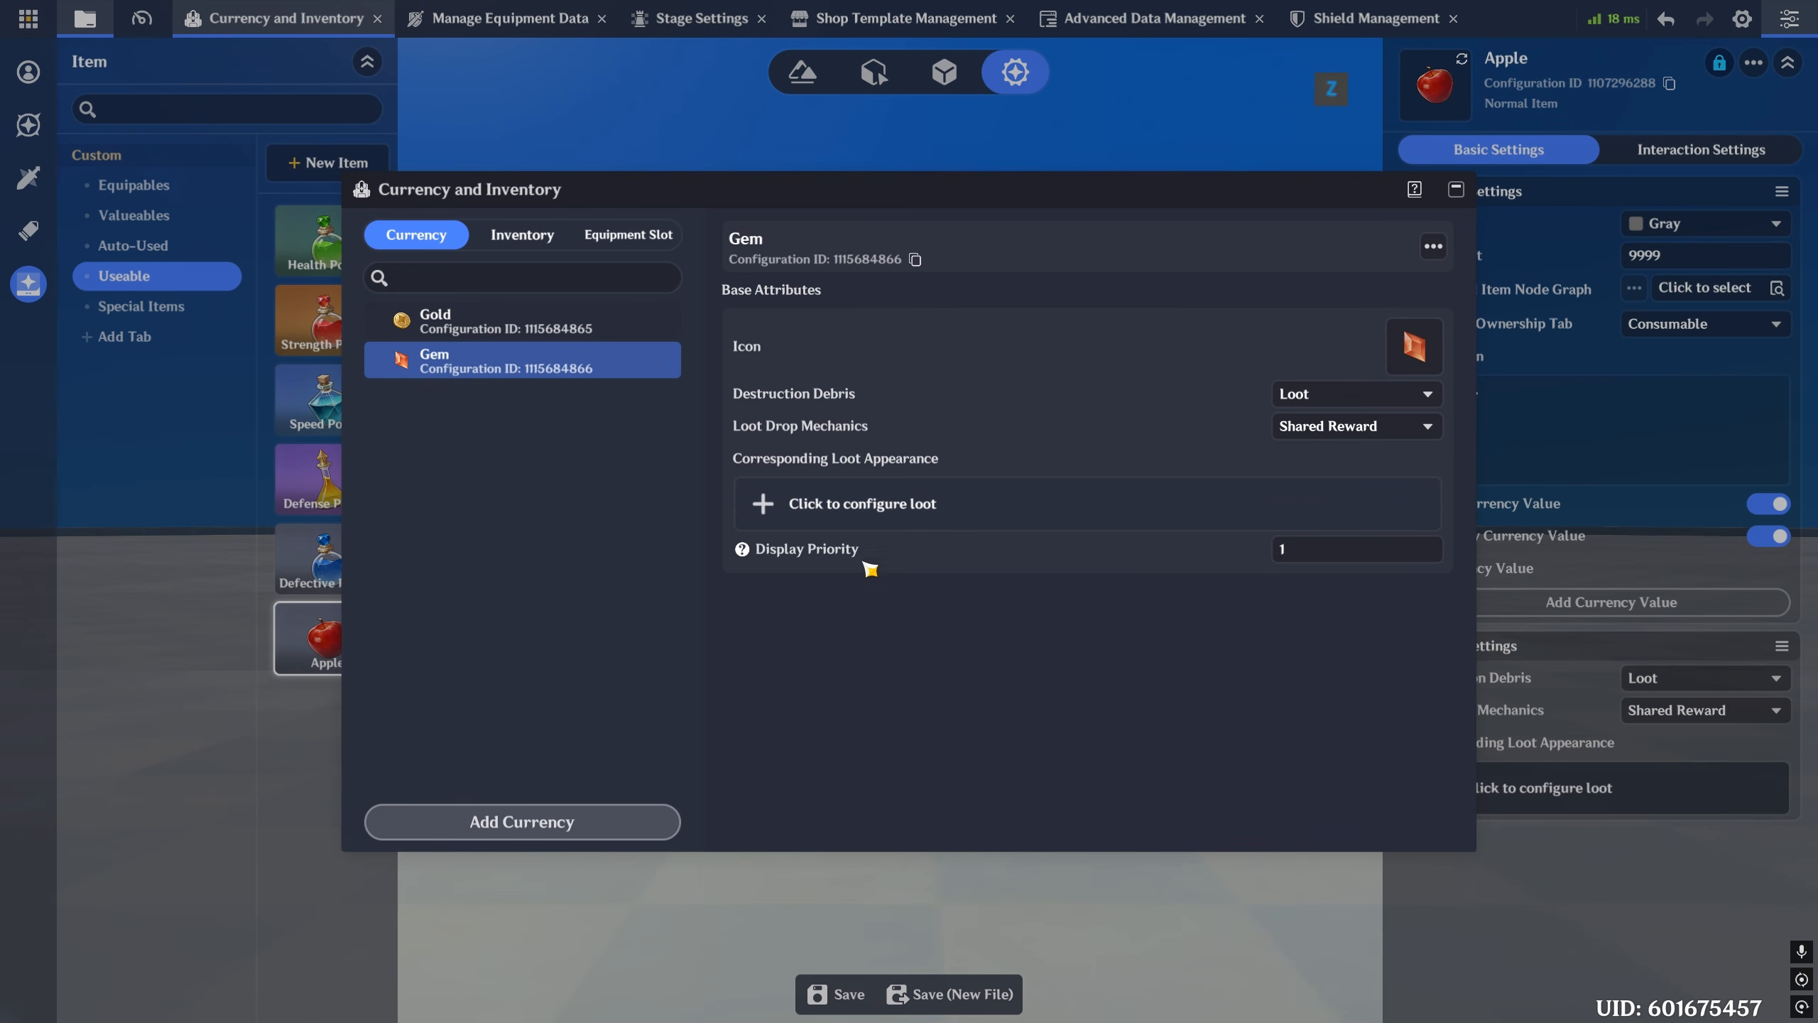
{"action": "left_click", "coordinate": [888, 510]}
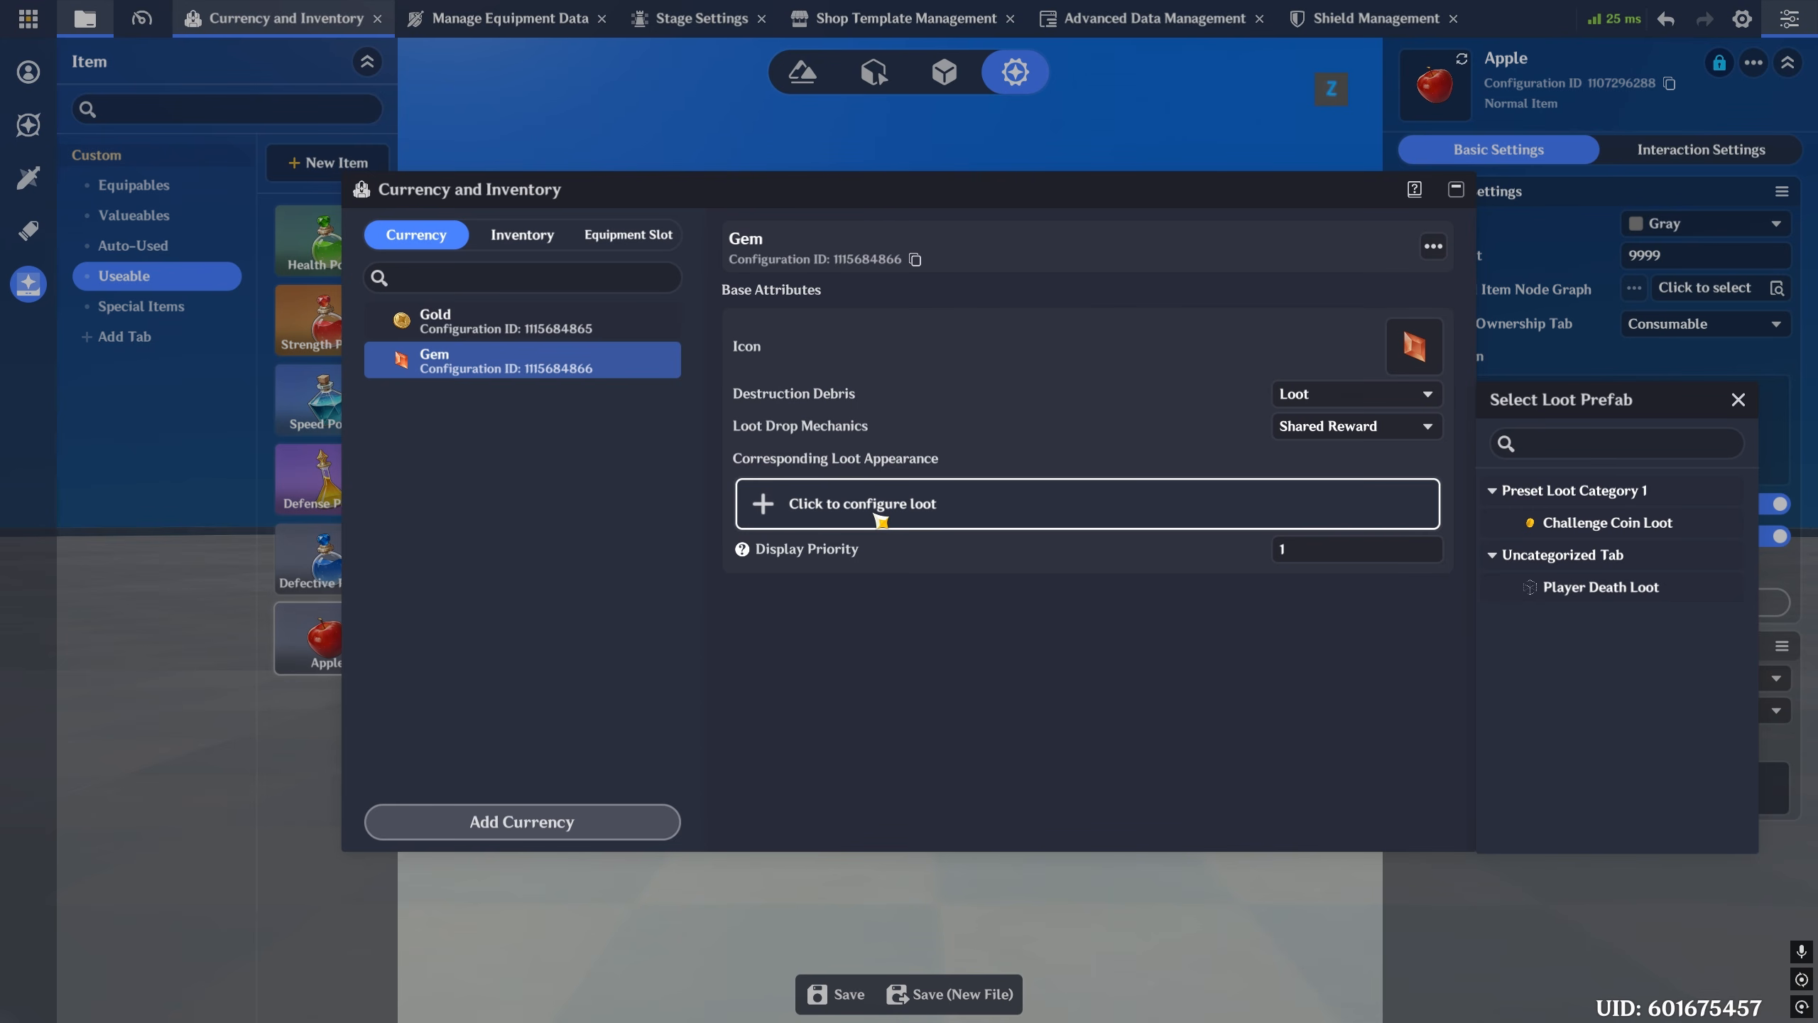
{"action": "left_click", "coordinate": [976, 625]}
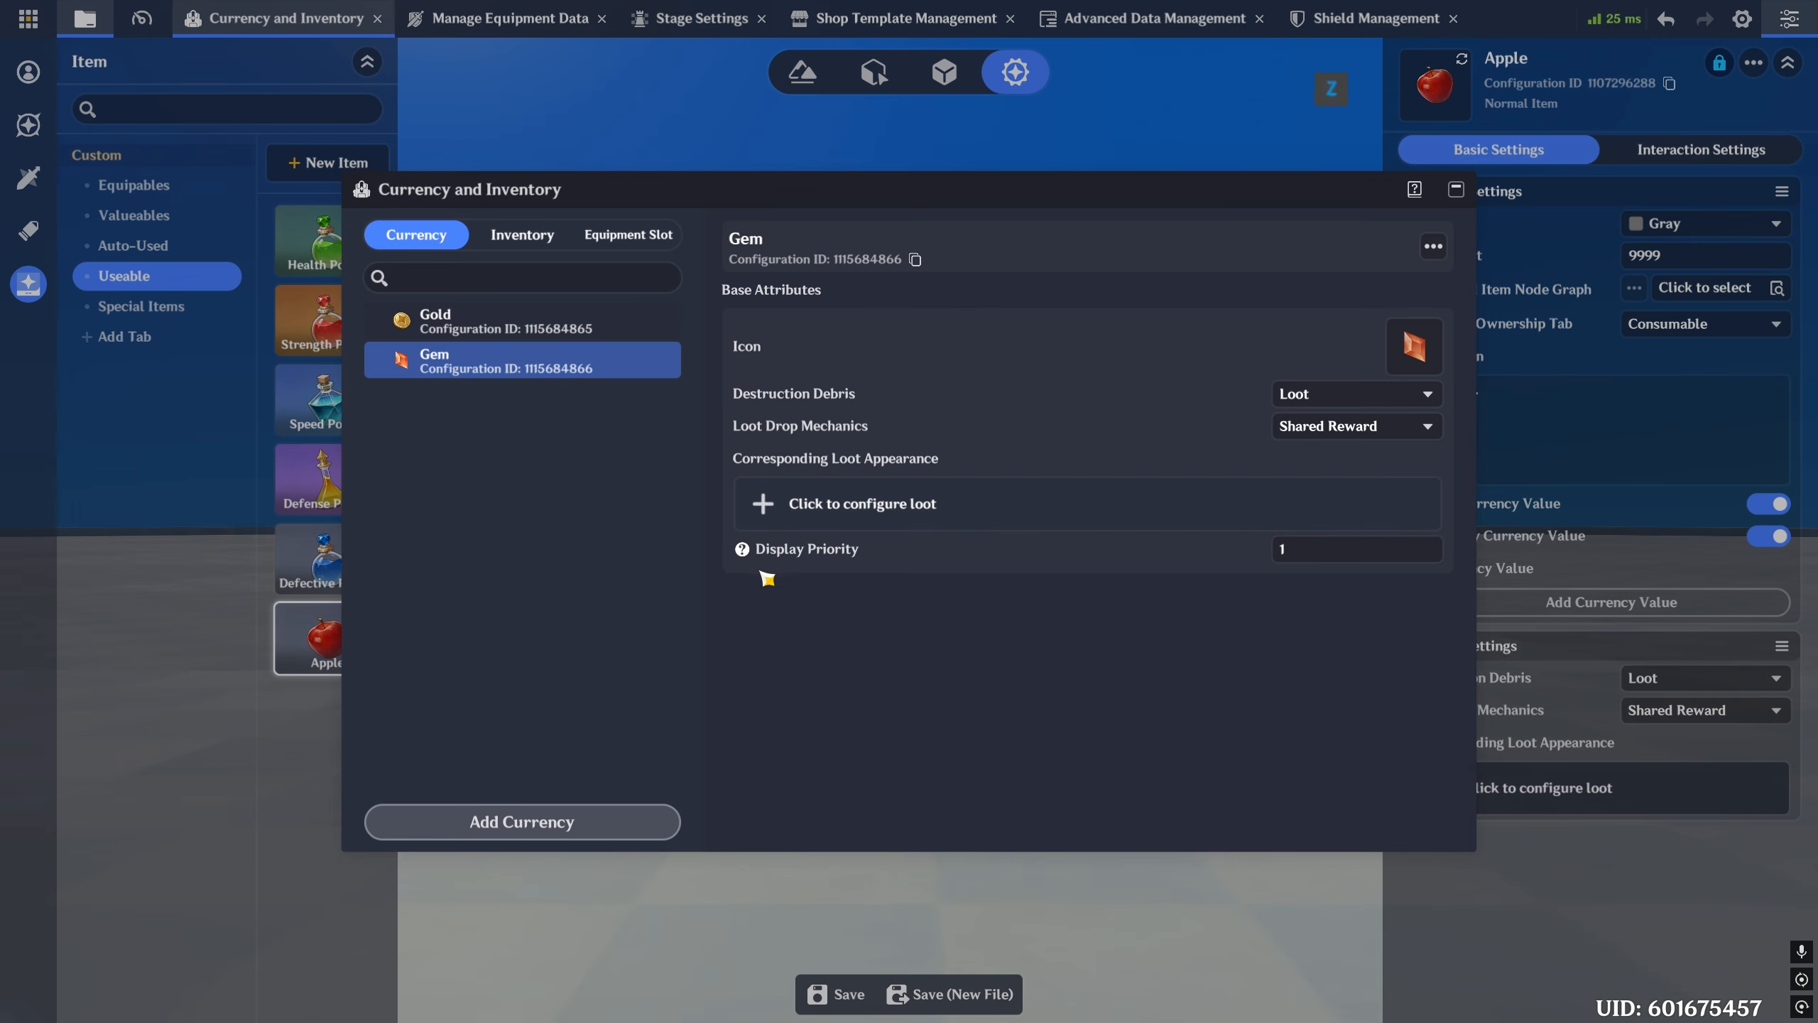
{"action": "mouse_move", "coordinate": [743, 549]}
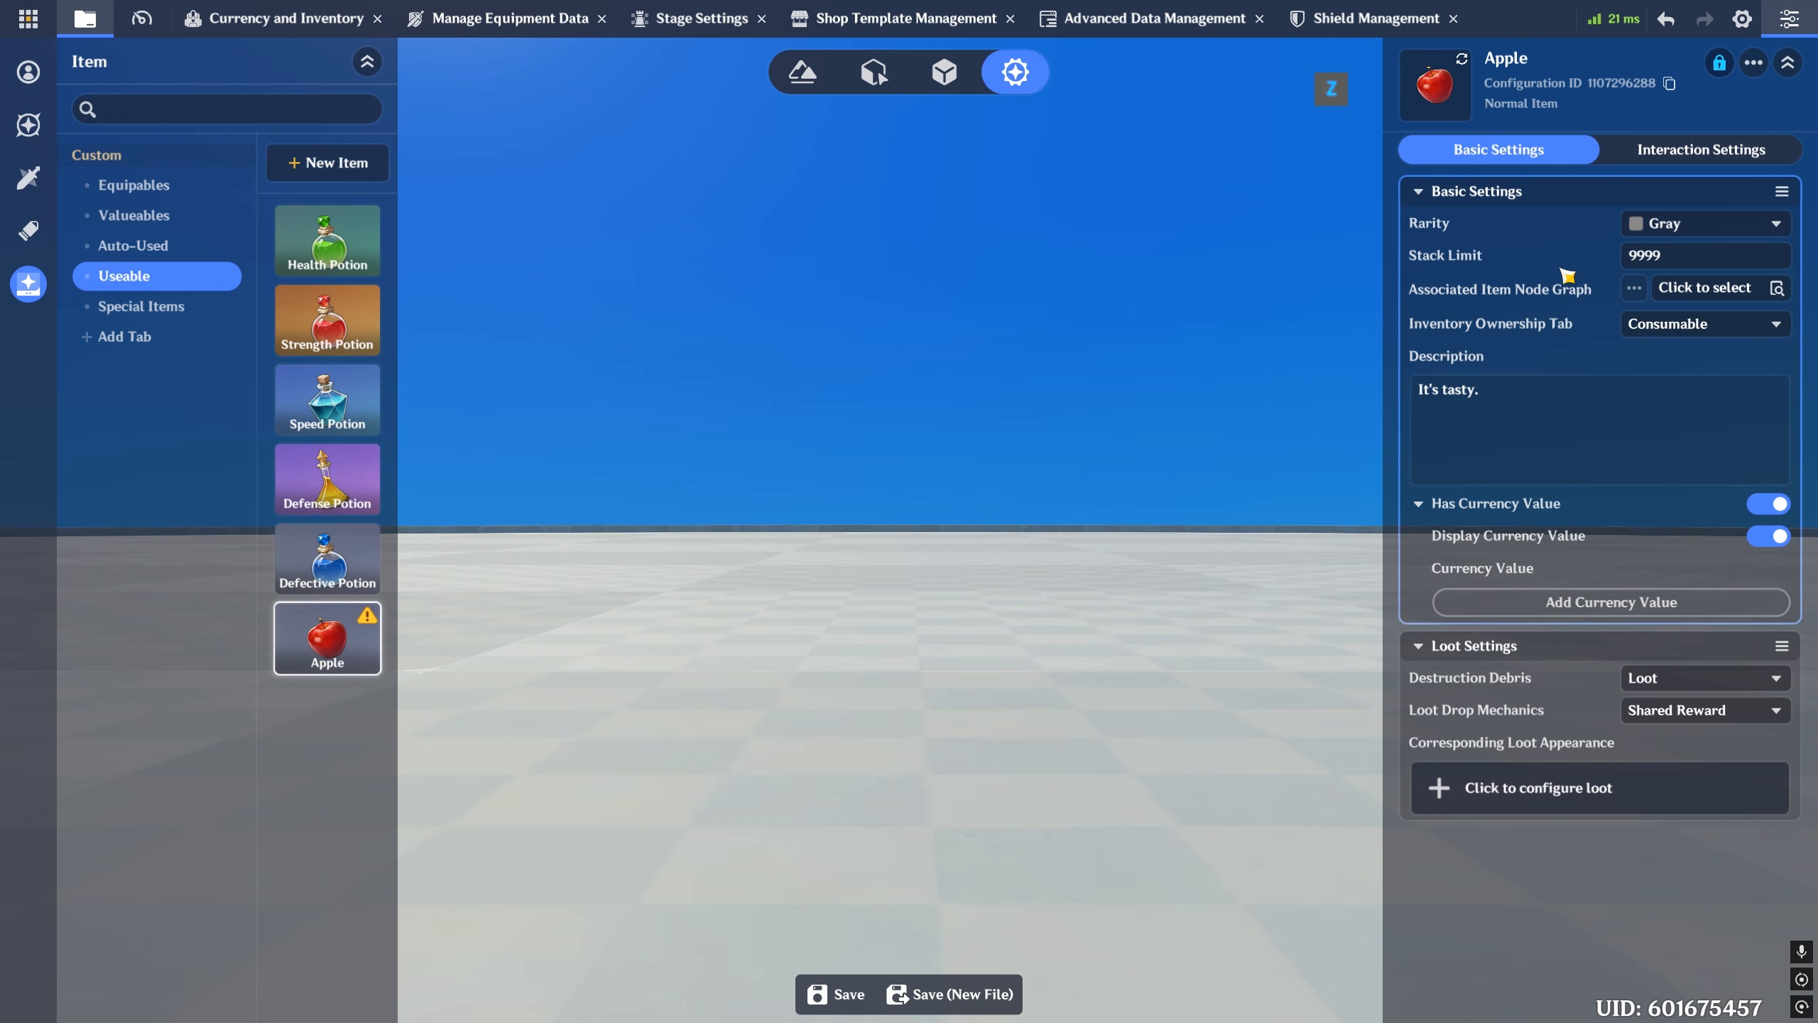
- Turn off Destructible and Tradable for the Apple, examining the "When Item Is Lost From Inventory" node's Item Config ID output in between
{"action": "left_click", "coordinate": [1690, 159]}
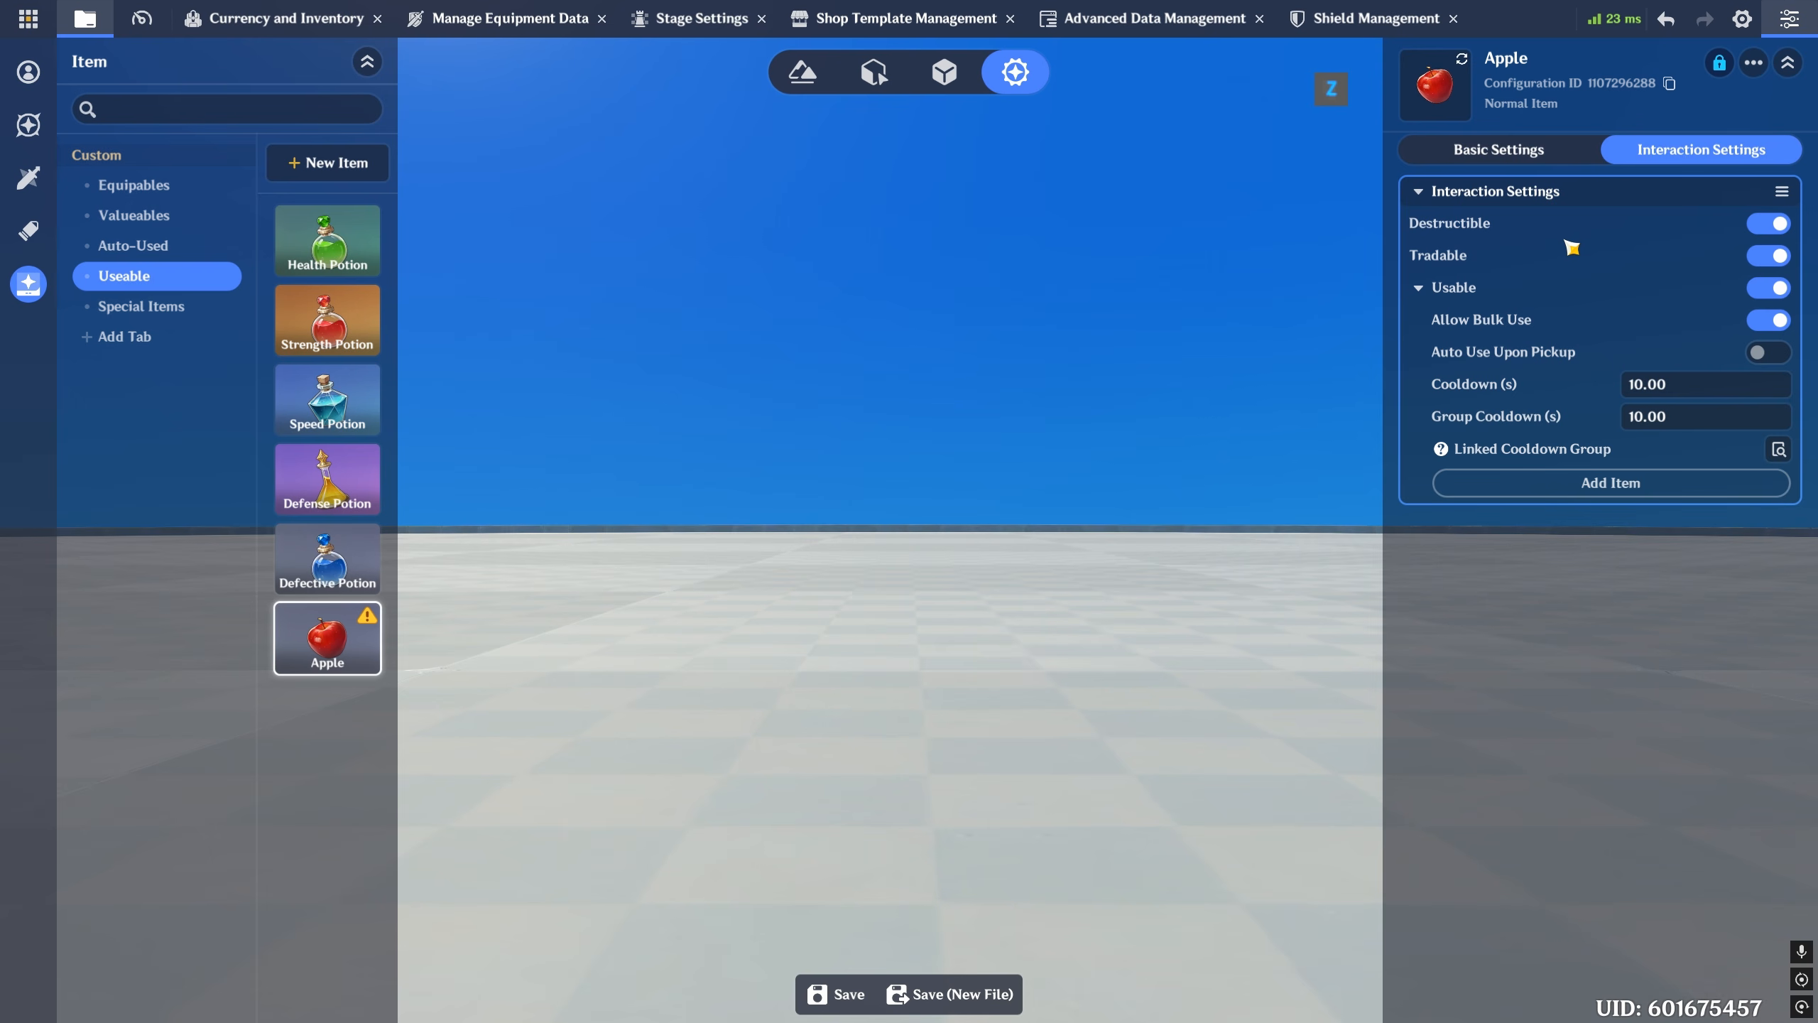
{"action": "left_click", "coordinate": [1768, 223]}
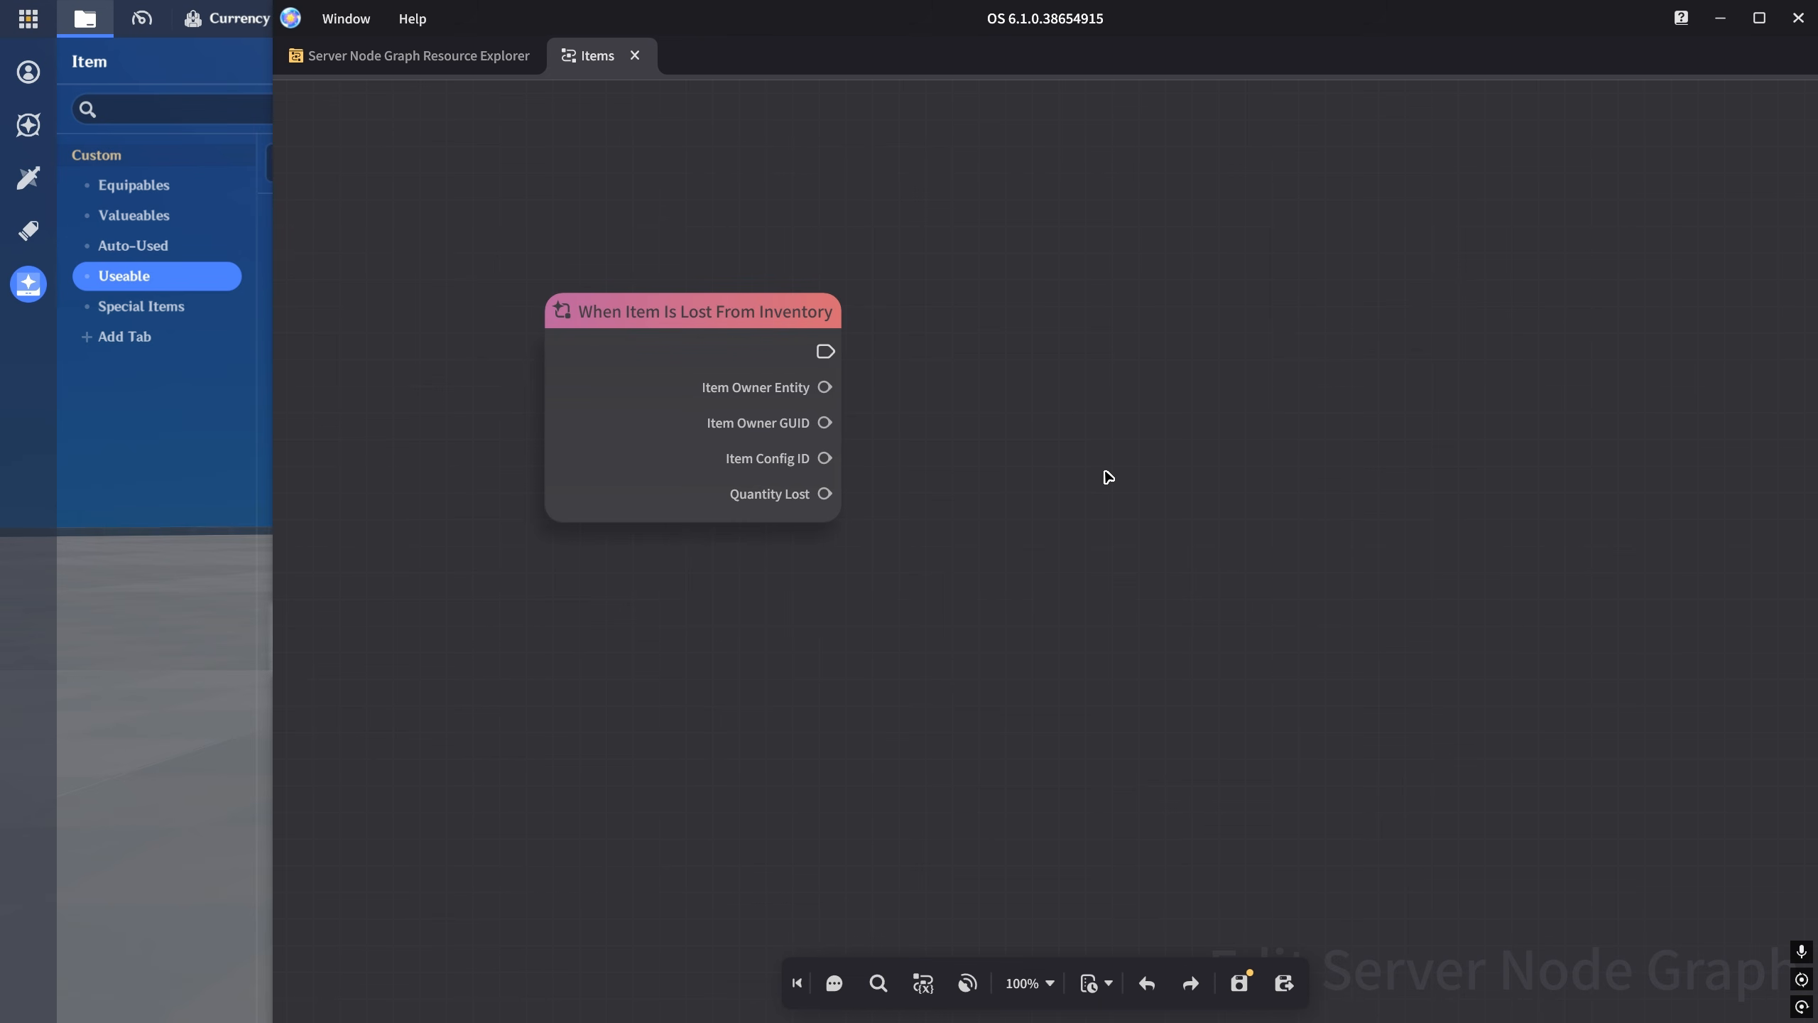
{"action": "left_click_drag", "start_coordinate": [502, 242], "coordinate": [901, 557]}
{"action": "left_click_drag", "start_coordinate": [824, 458], "coordinate": [1106, 464]}
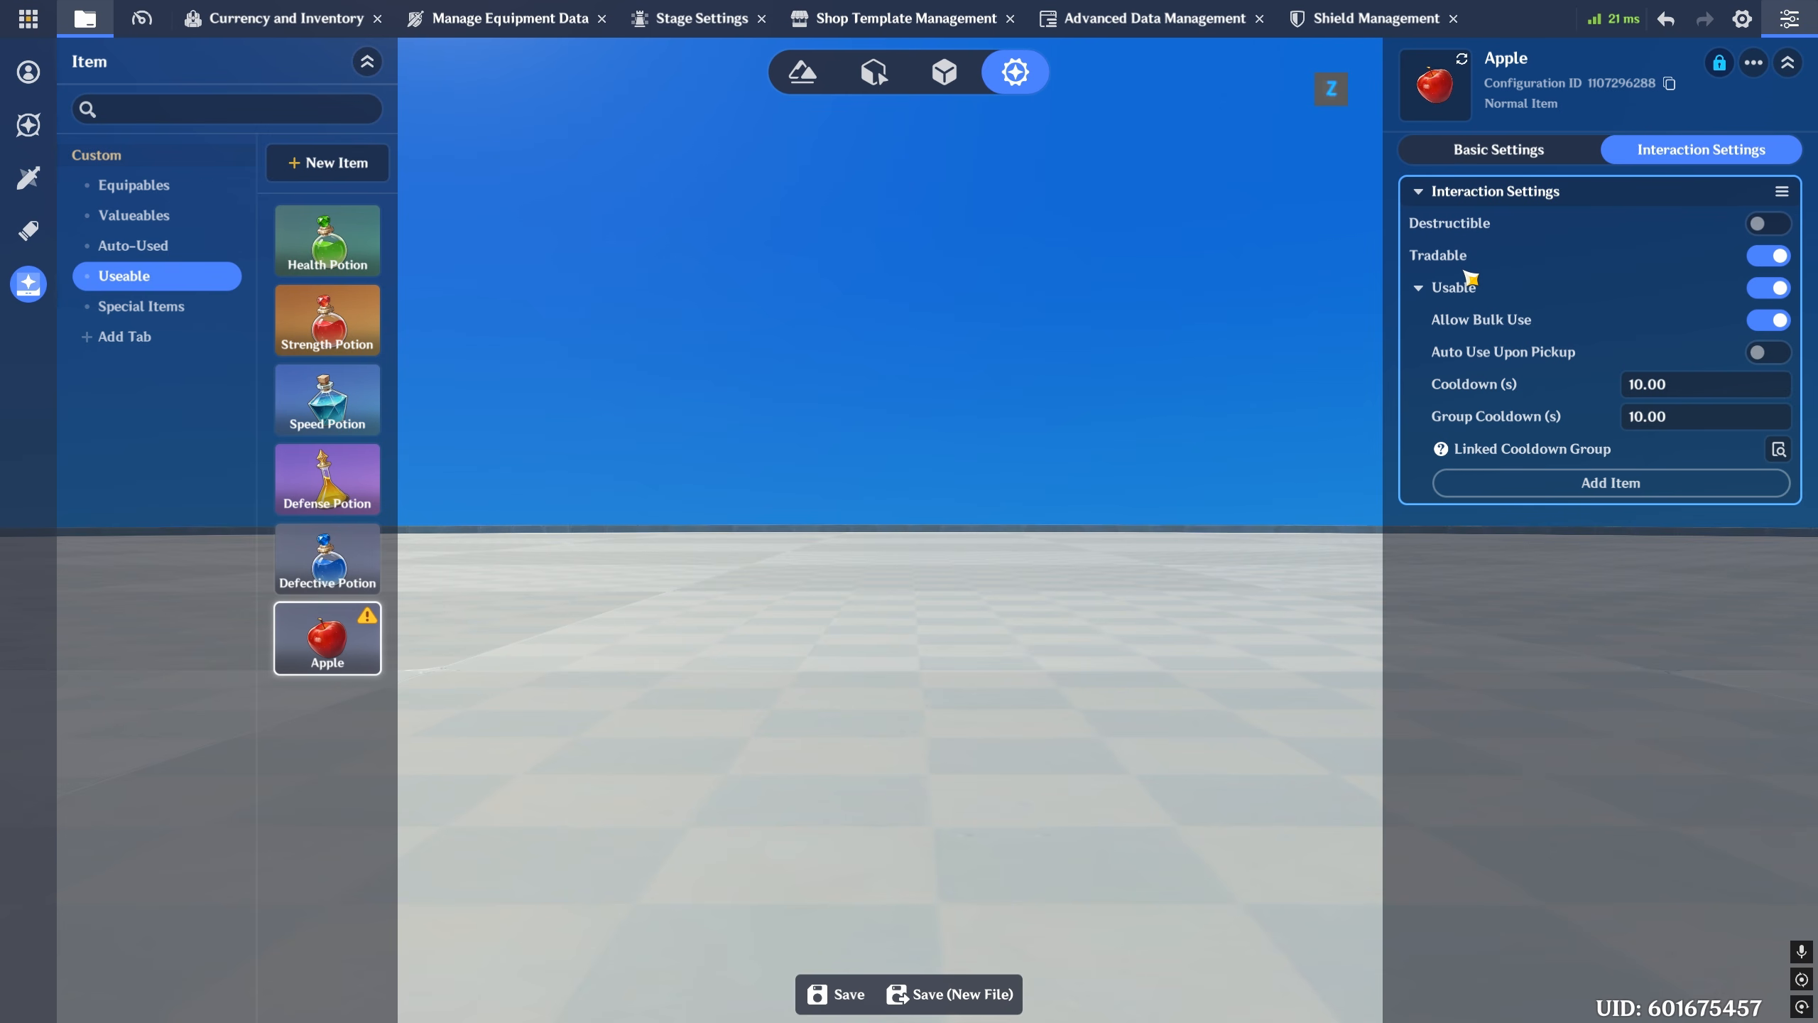
{"action": "left_click", "coordinate": [1783, 260]}
- Try giving the Apple a currency value of 50 Gold, and remove that value again
{"action": "left_click", "coordinate": [1521, 152]}
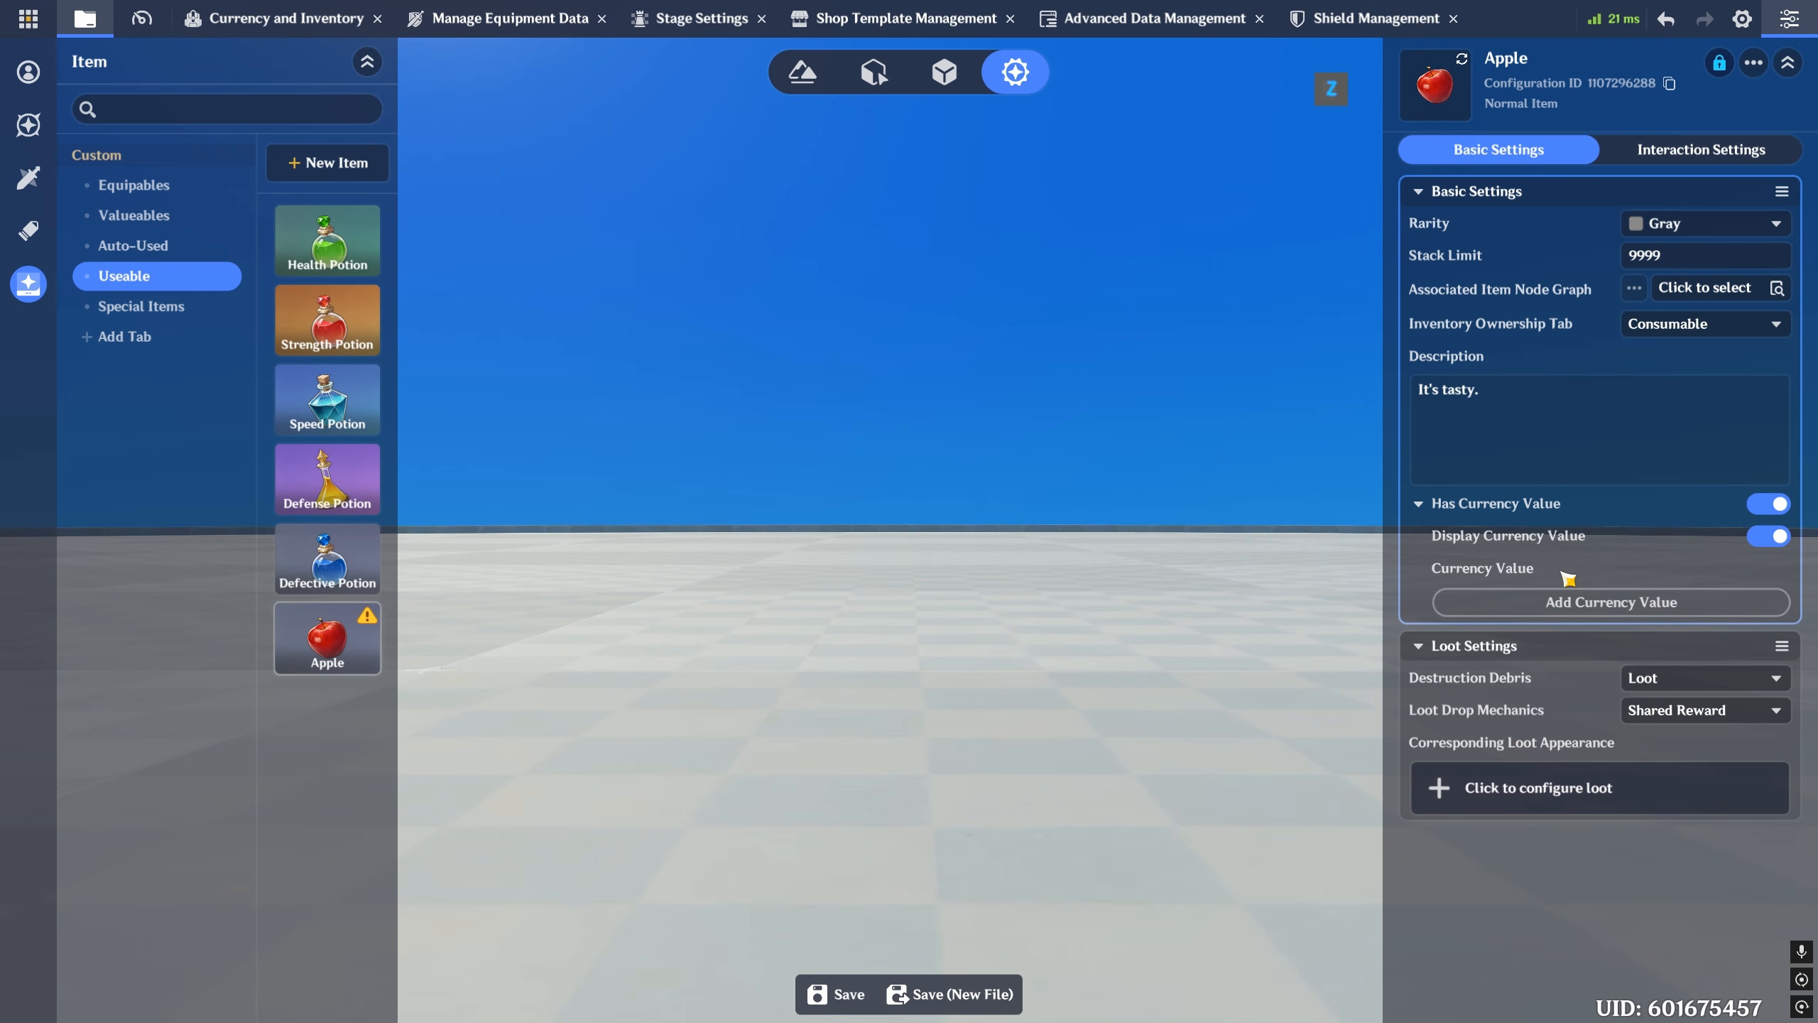
{"action": "left_click", "coordinate": [1567, 602]}
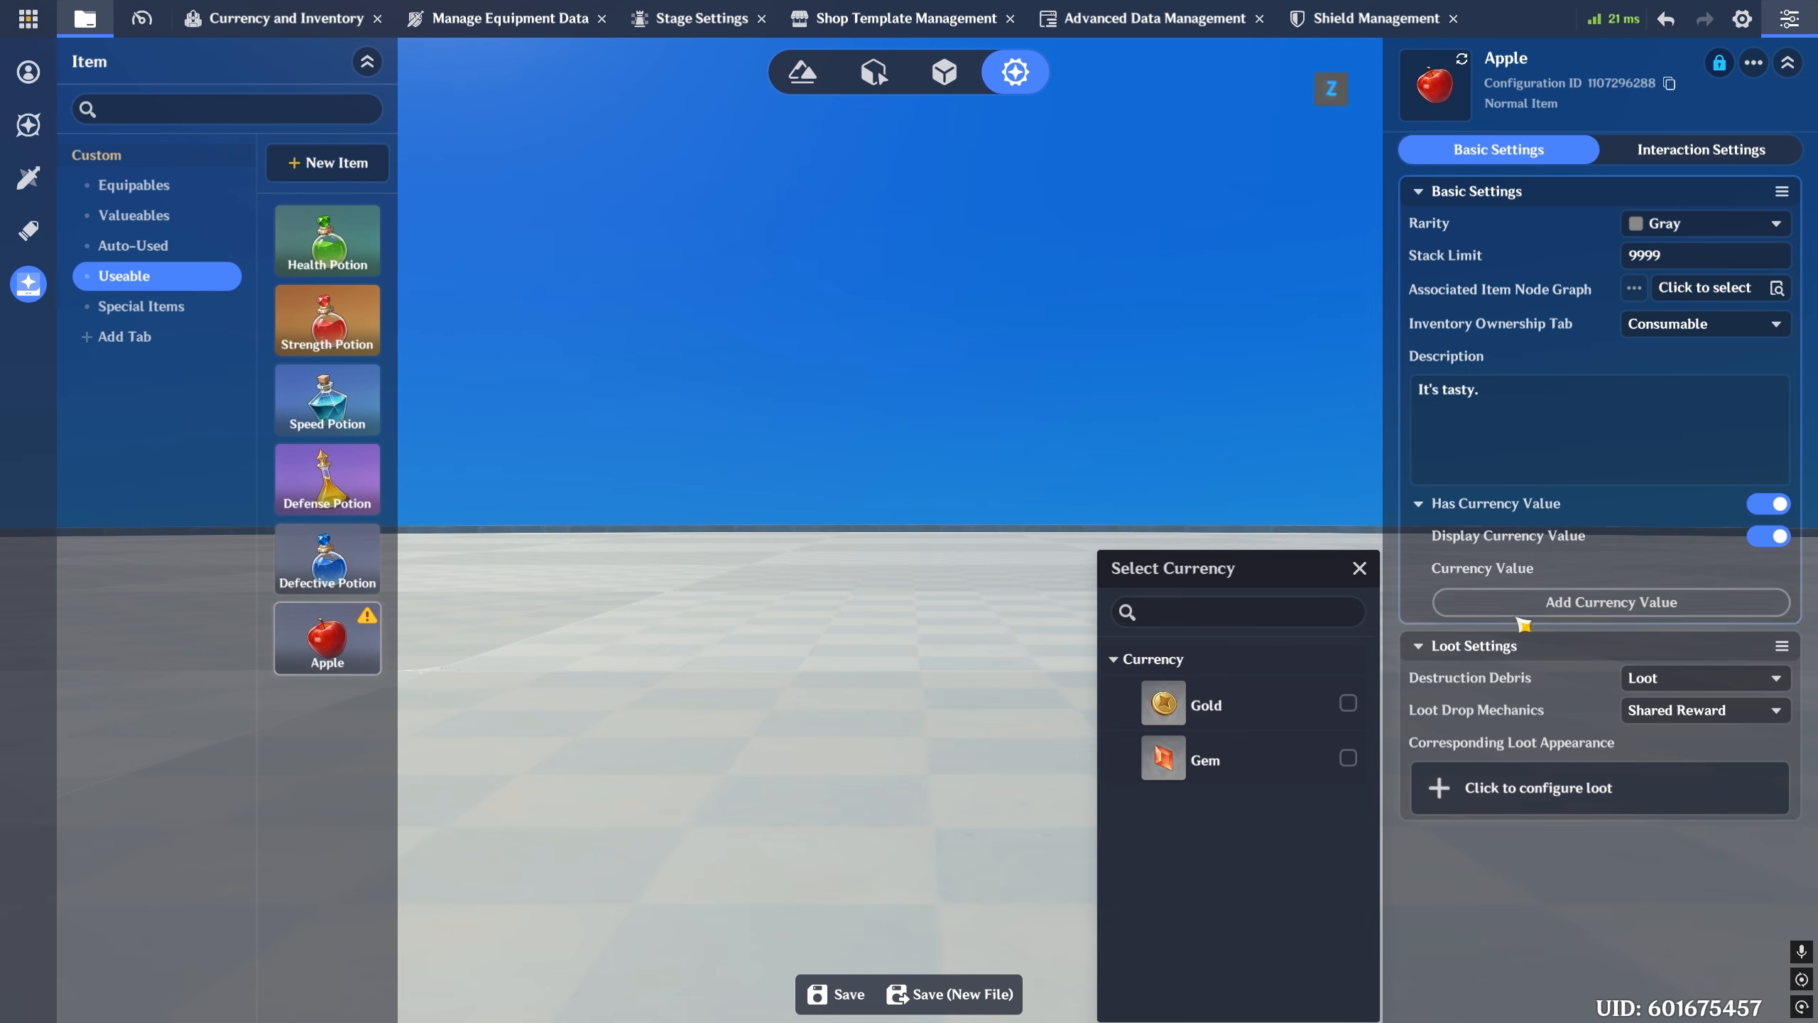
{"action": "left_click", "coordinate": [1253, 704]}
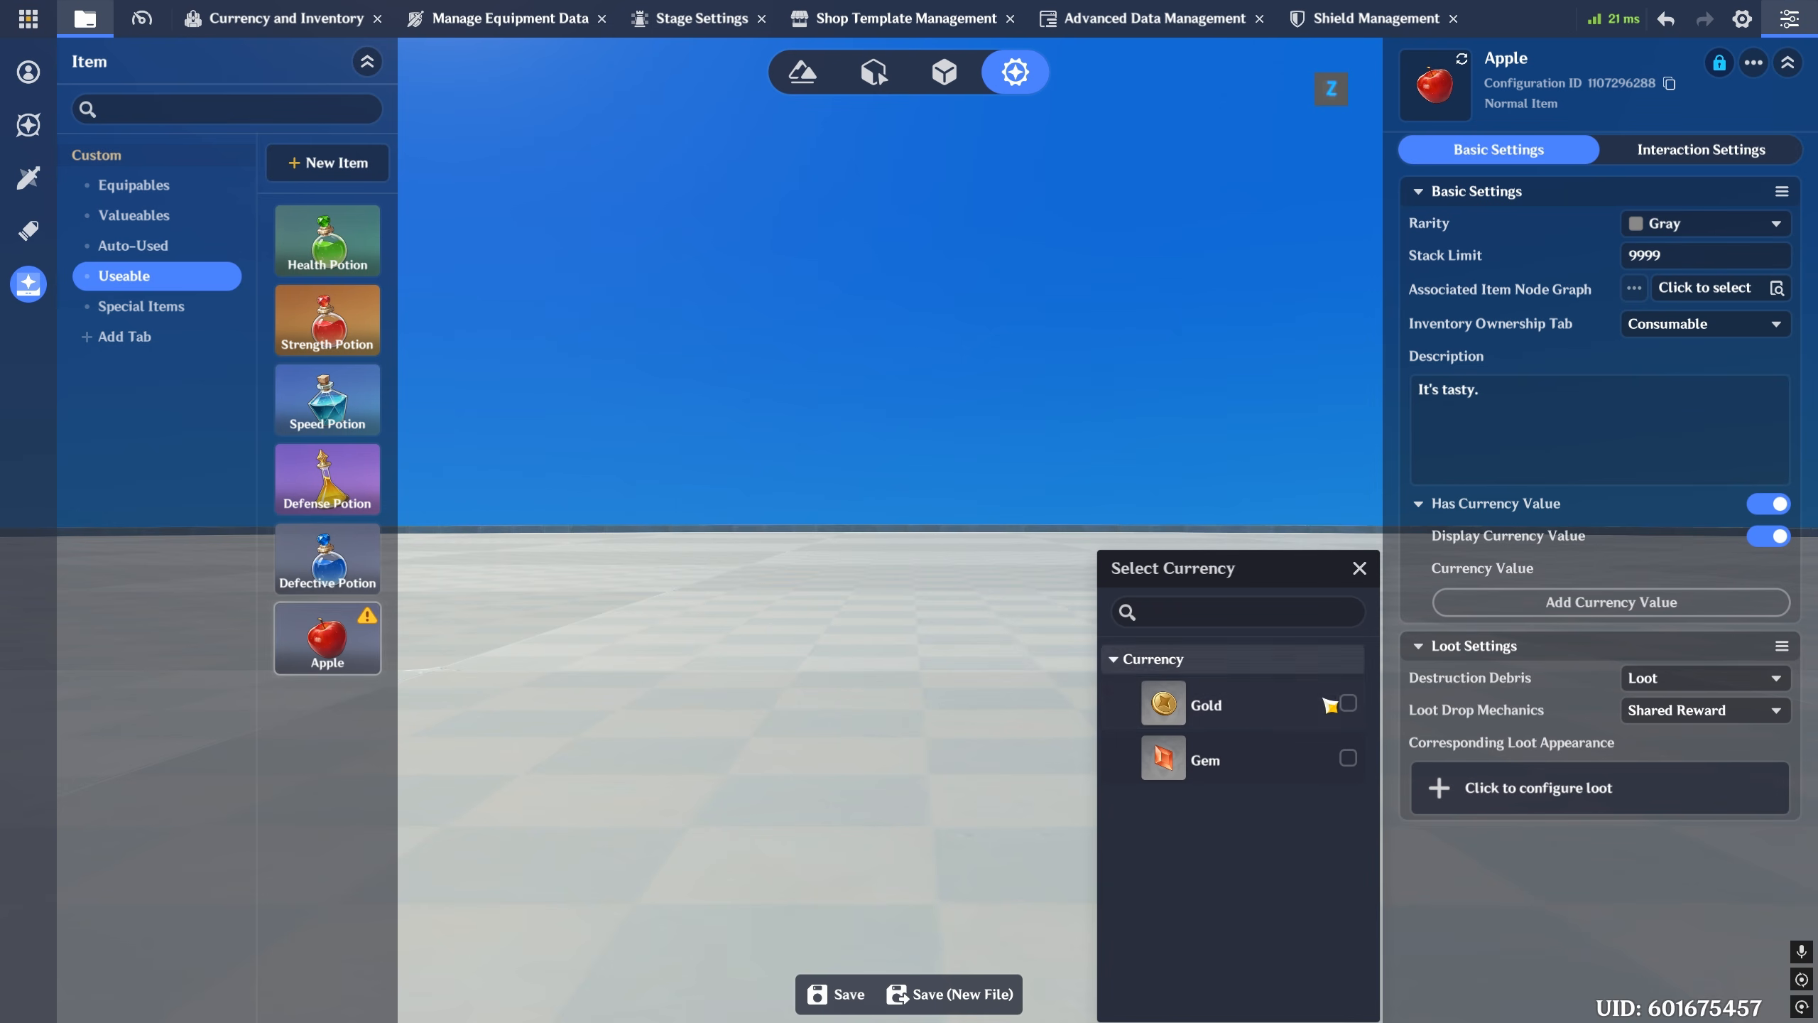
{"action": "left_click", "coordinate": [1359, 568]}
{"action": "left_click", "coordinate": [1708, 616]}
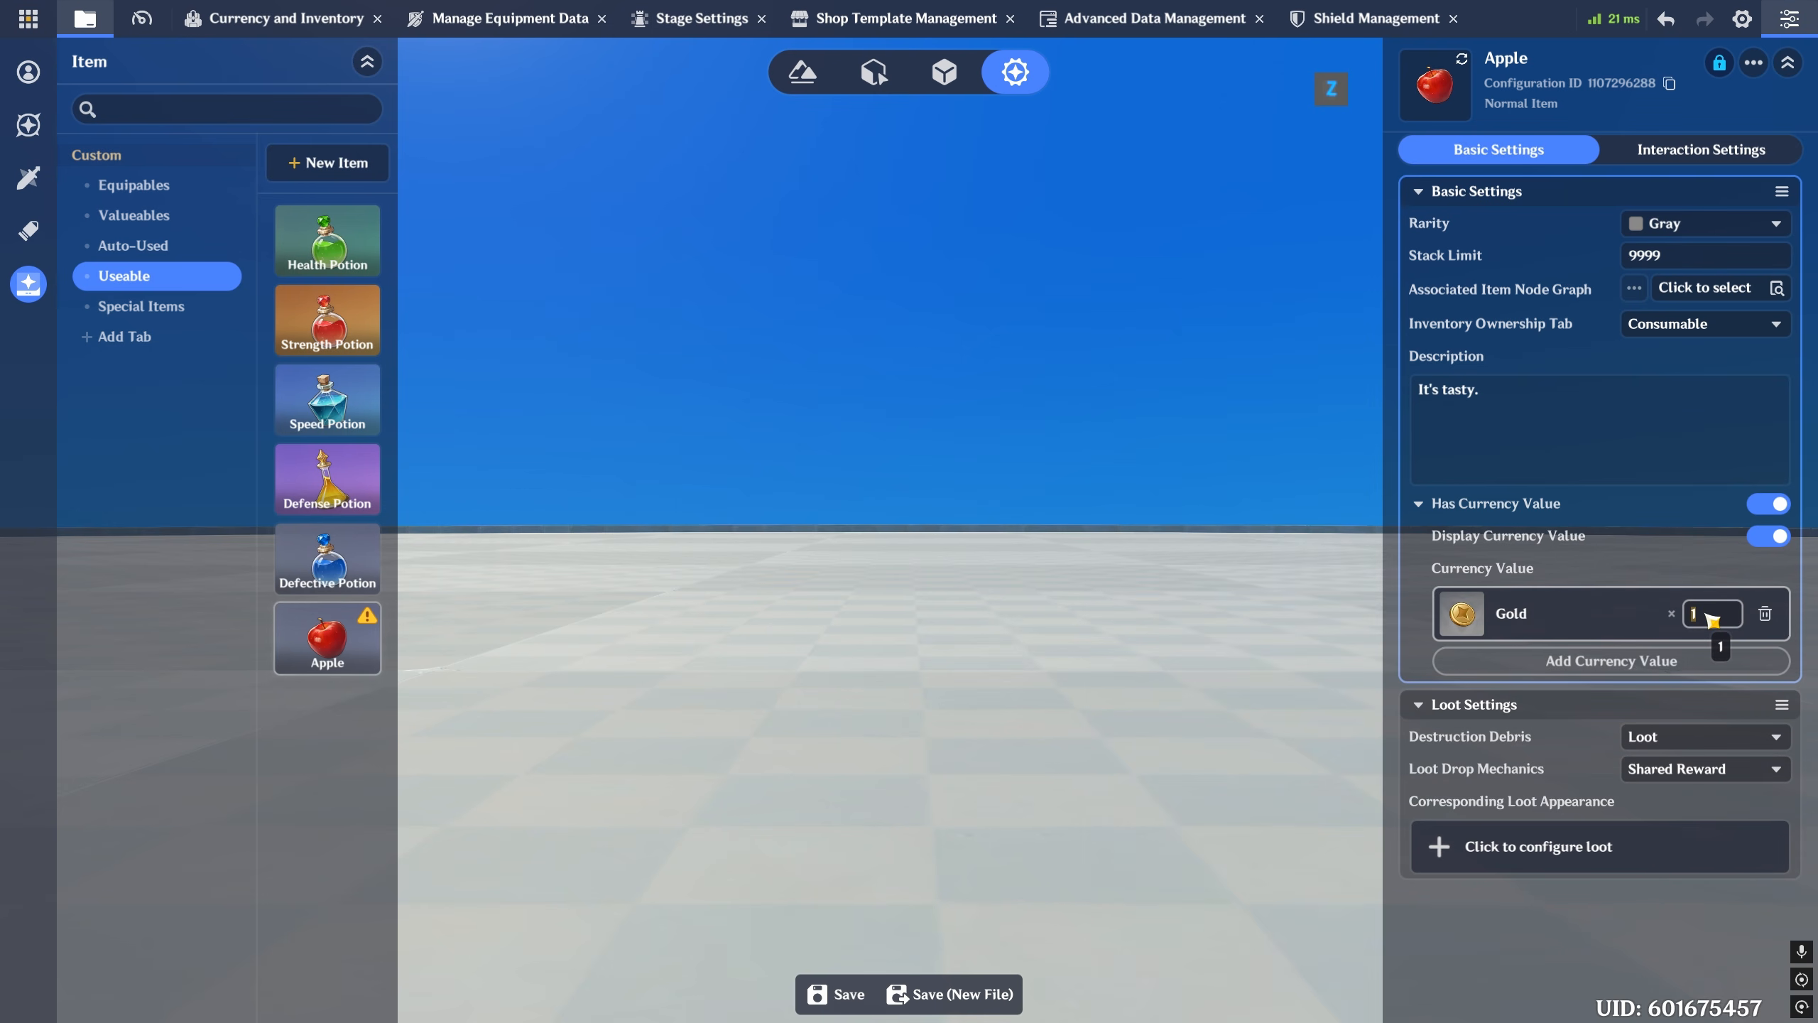
{"action": "type", "text": "50"}
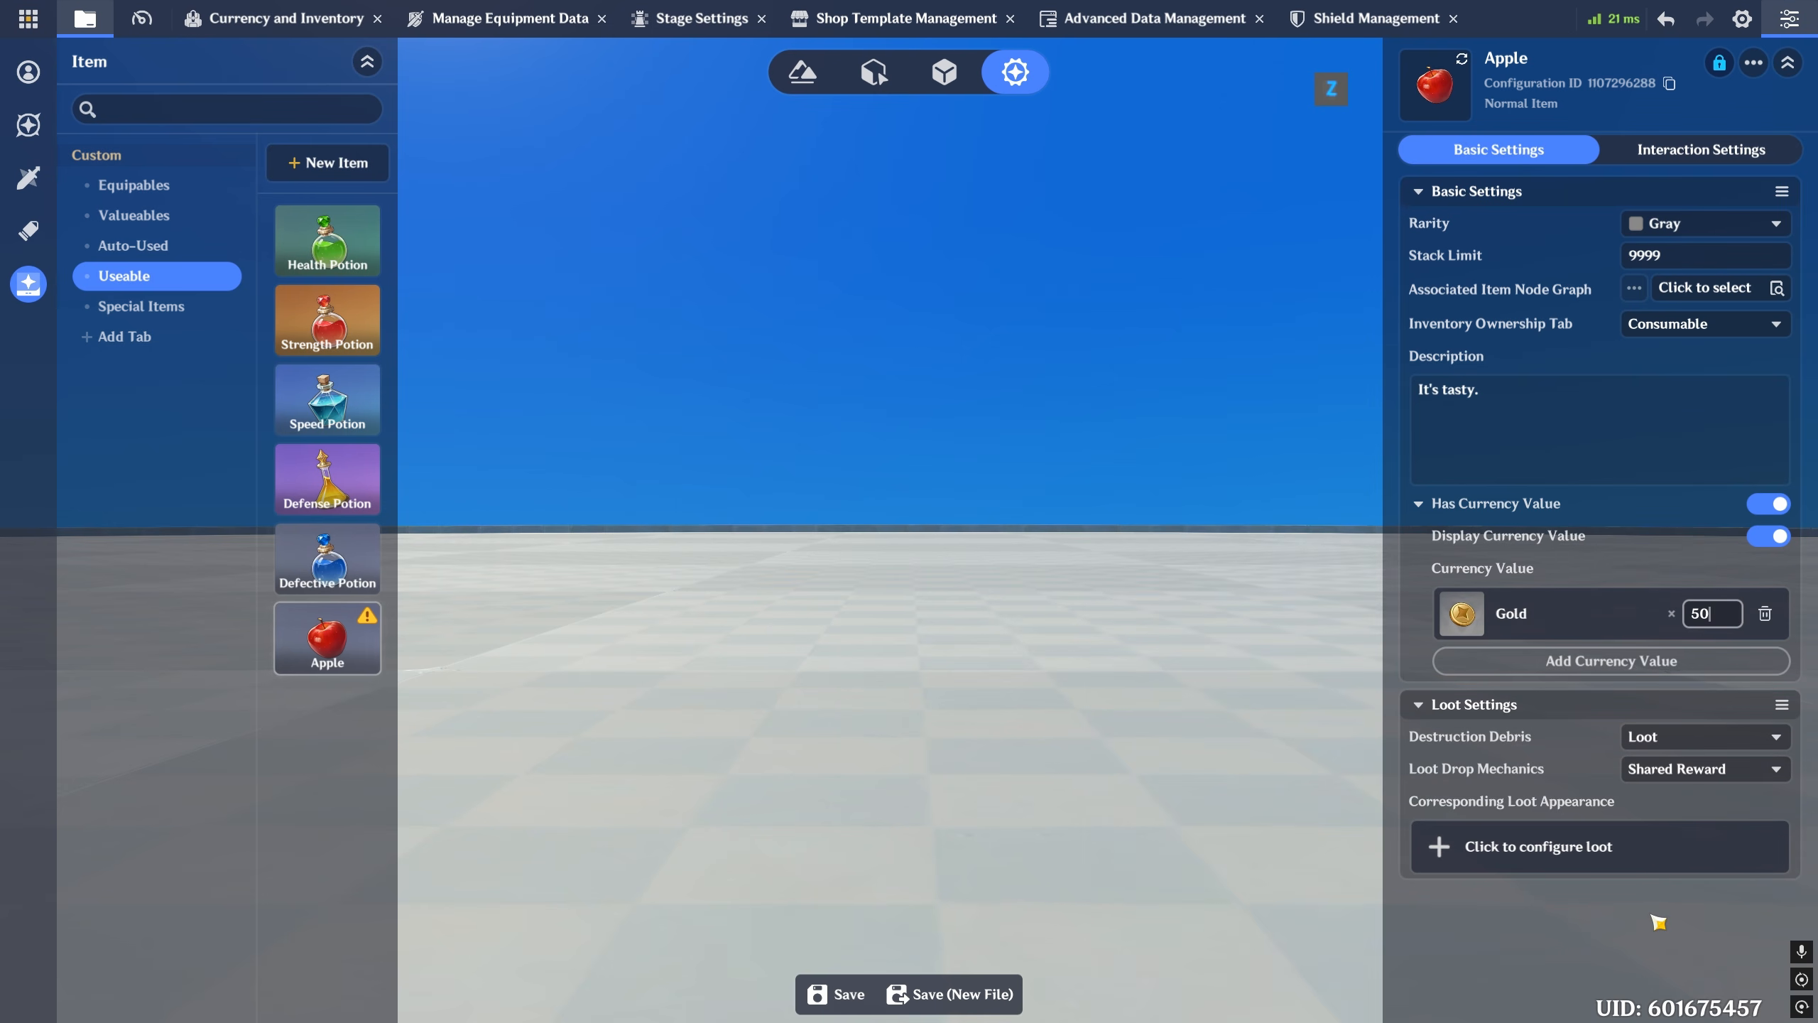
{"action": "left_click", "coordinate": [1766, 615]}
- Examine the "When items in the inventory are used" node's outputs, and set the Apple's individual cooldown to 0 seconds
{"action": "left_click", "coordinate": [1665, 149]}
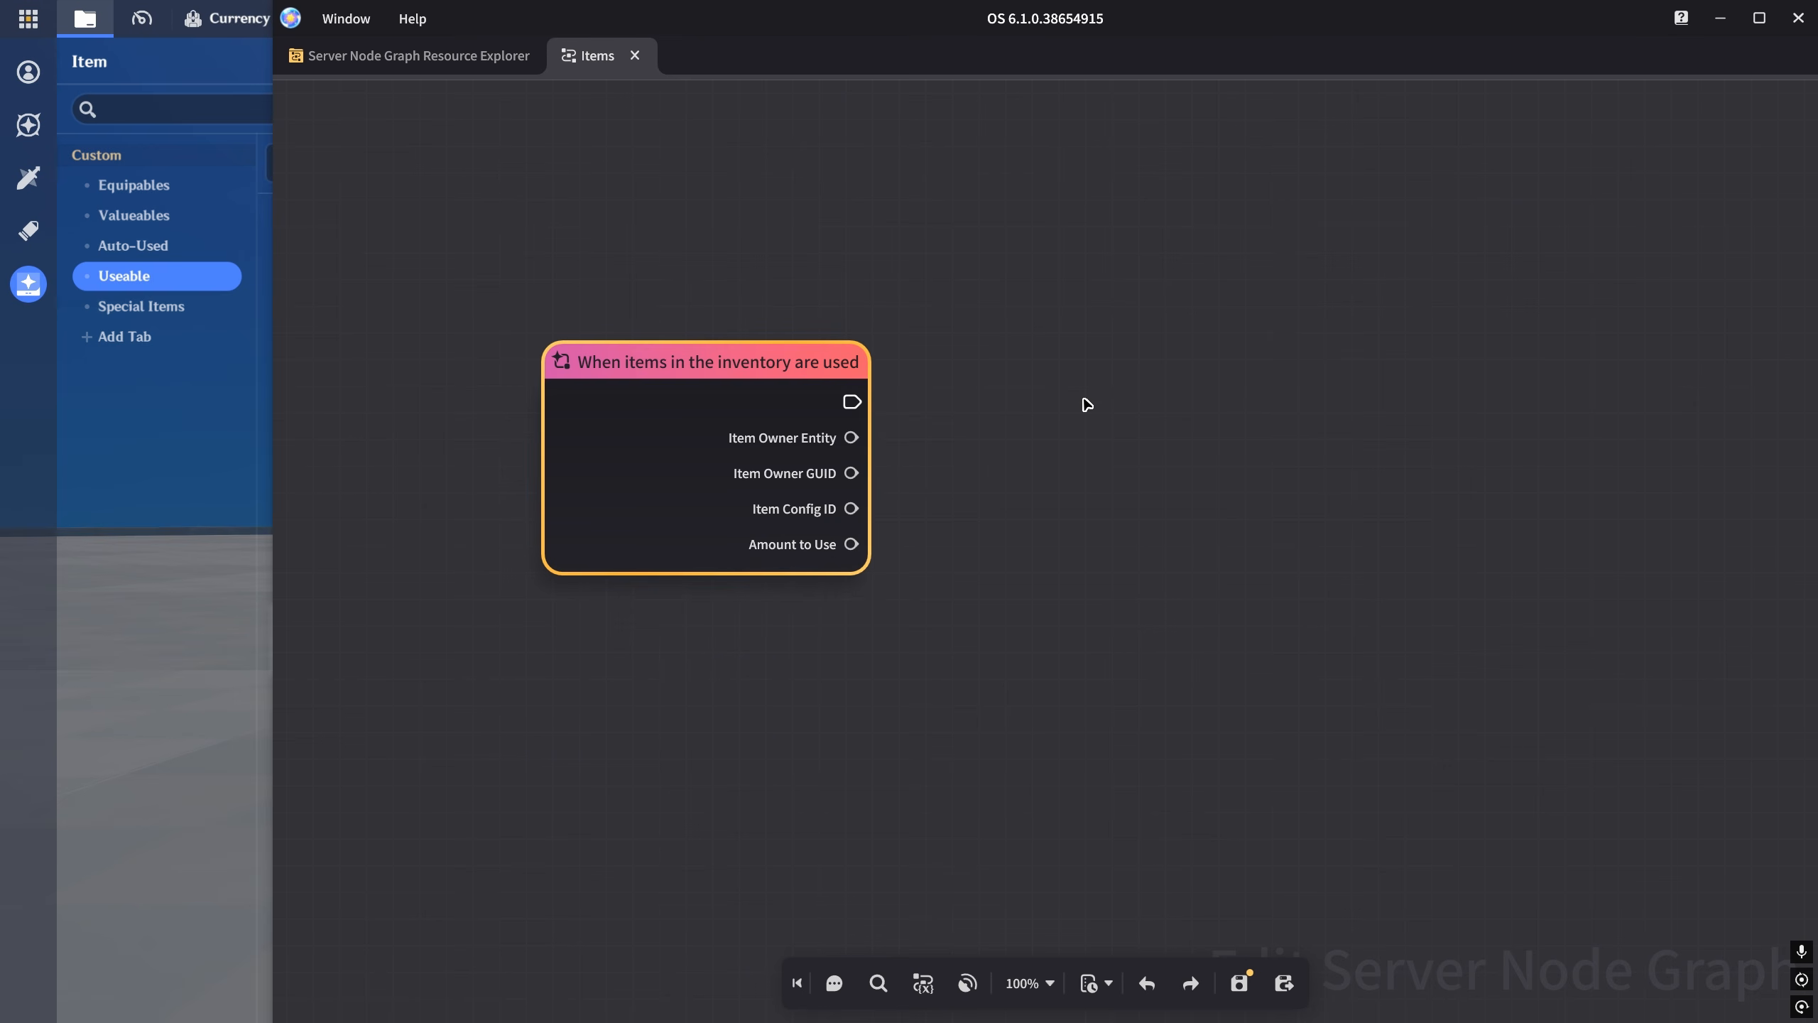
{"action": "left_click_drag", "start_coordinate": [478, 265], "coordinate": [949, 647]}
{"action": "mouse_move", "coordinate": [852, 508]}
{"action": "left_mouse_down"}
{"action": "mouse_move", "coordinate": [1136, 480]}
{"action": "mouse_move", "coordinate": [852, 513]}
{"action": "left_mouse_up"}
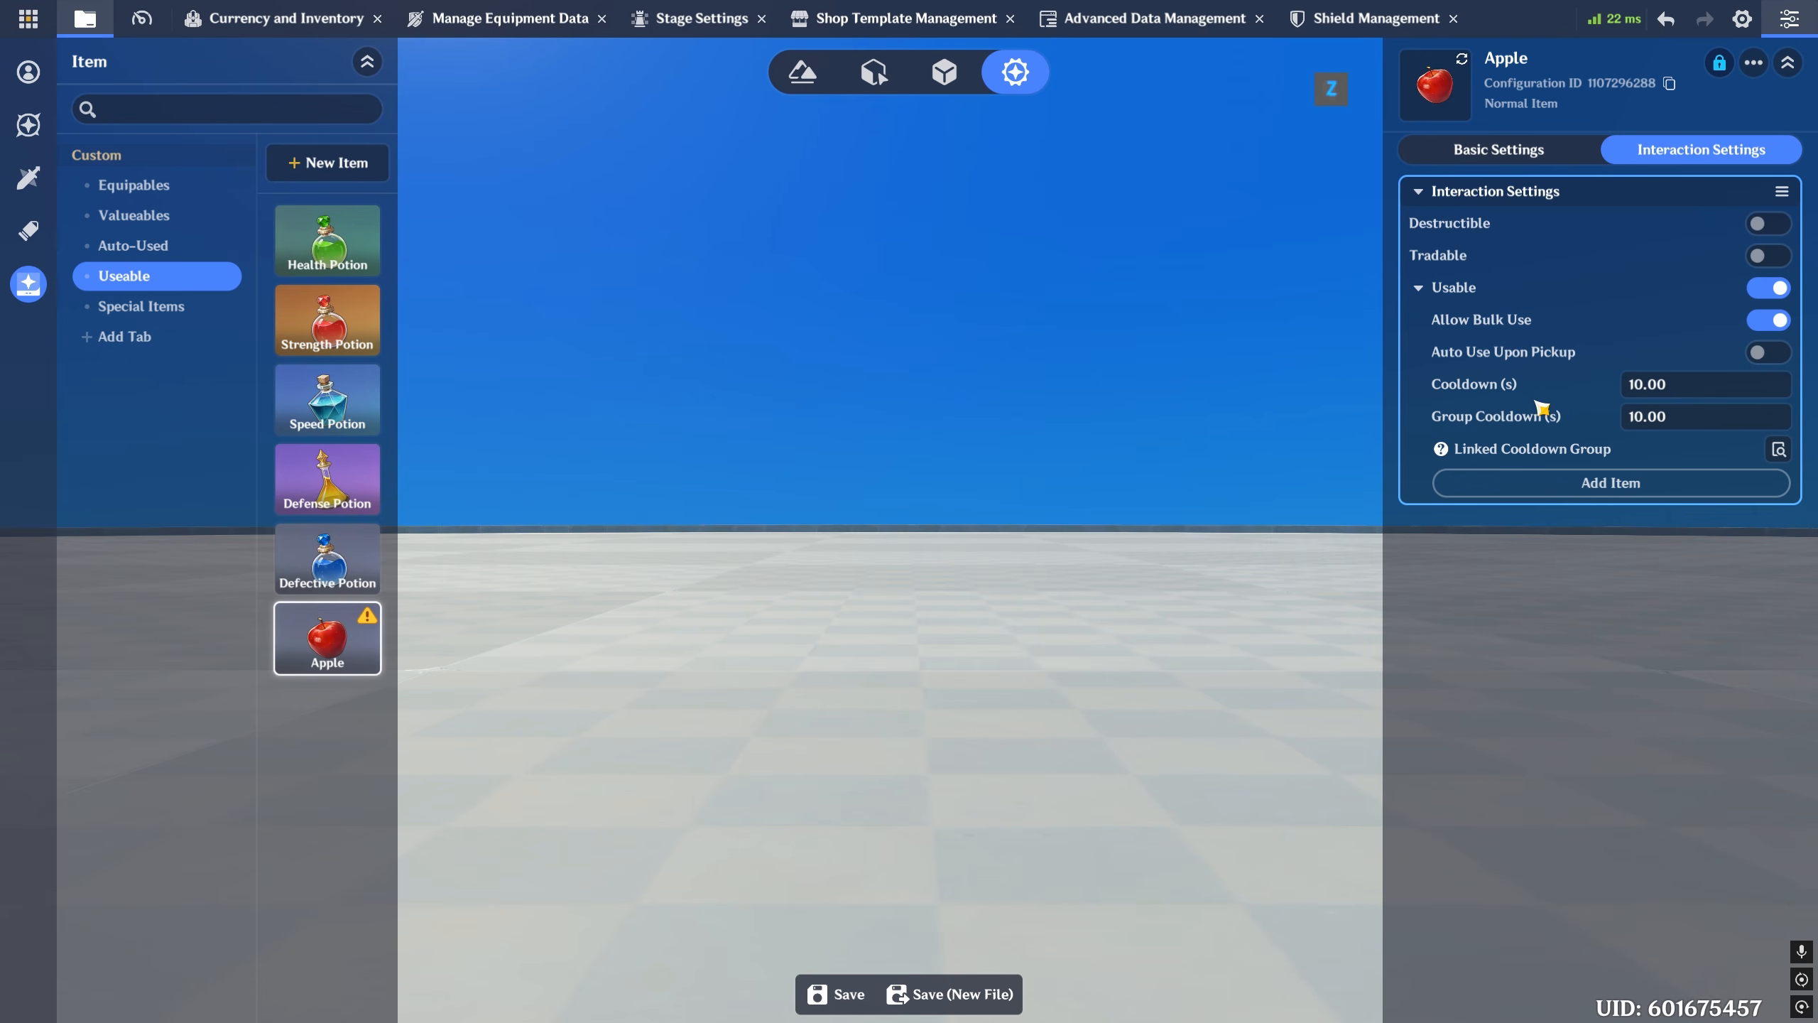
{"action": "left_click", "coordinate": [1644, 394]}
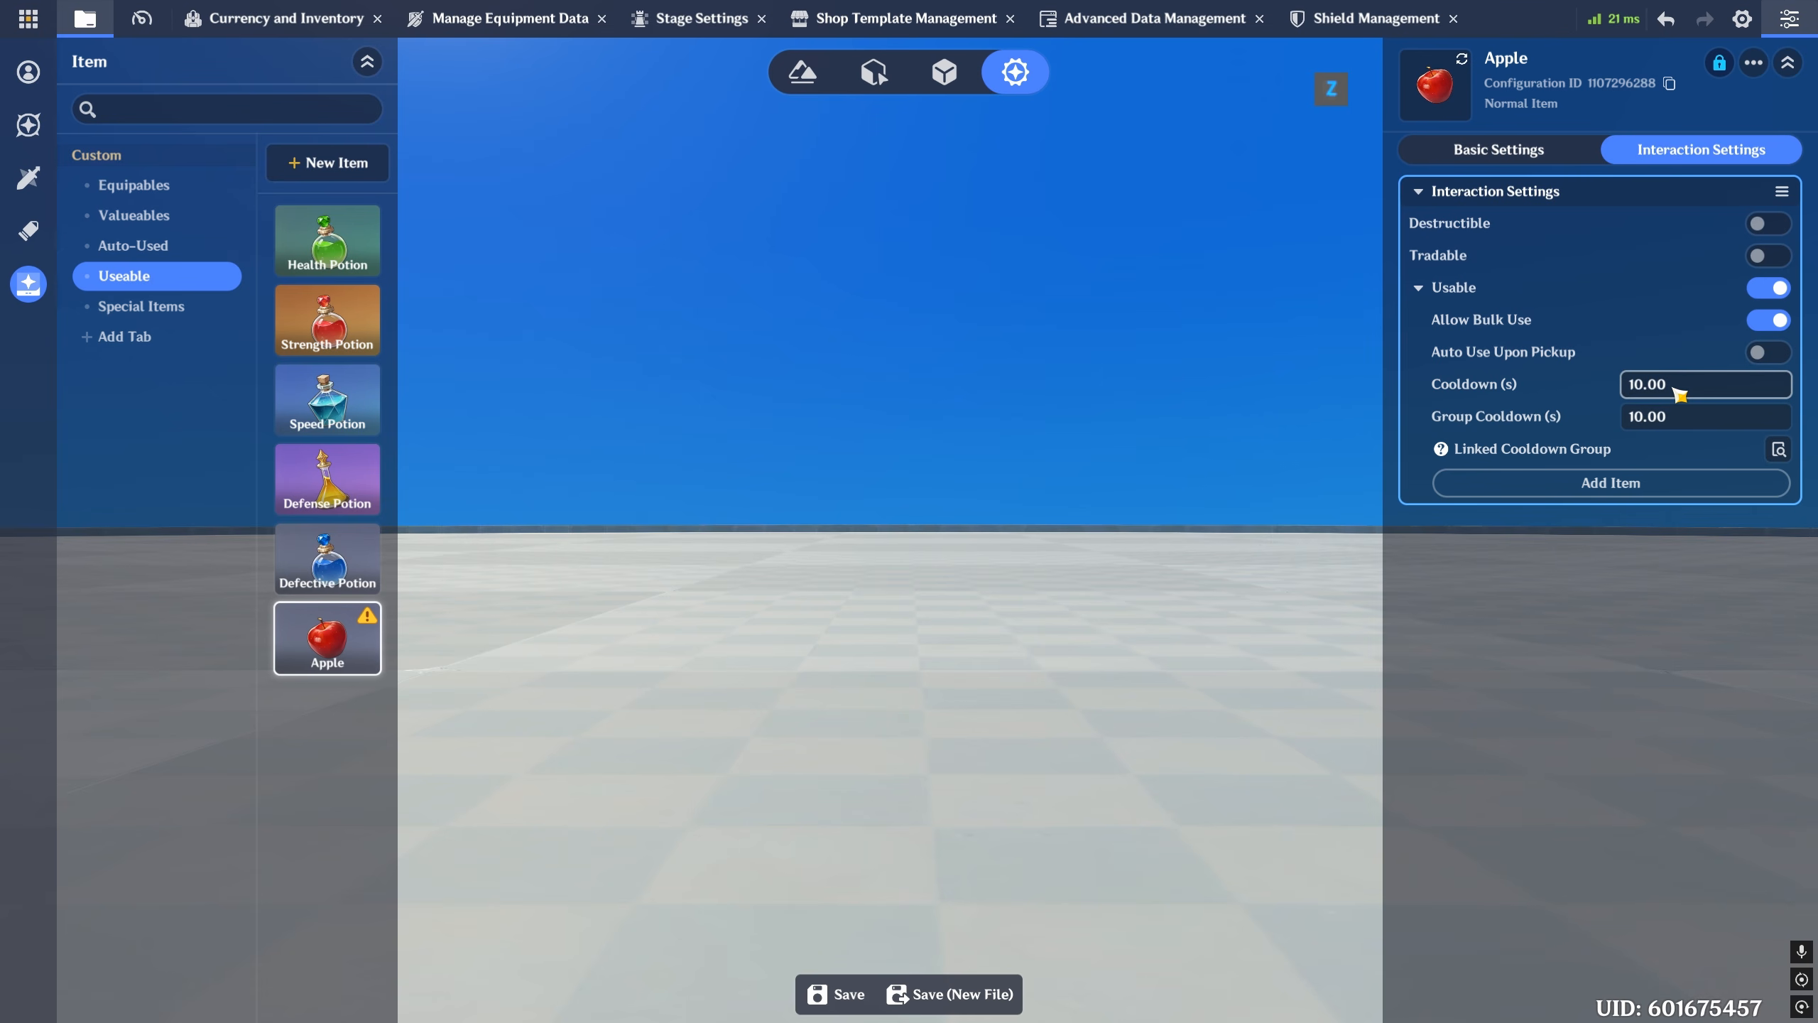
{"action": "type", "text": "0"}
{"action": "left_click", "coordinate": [1584, 396]}
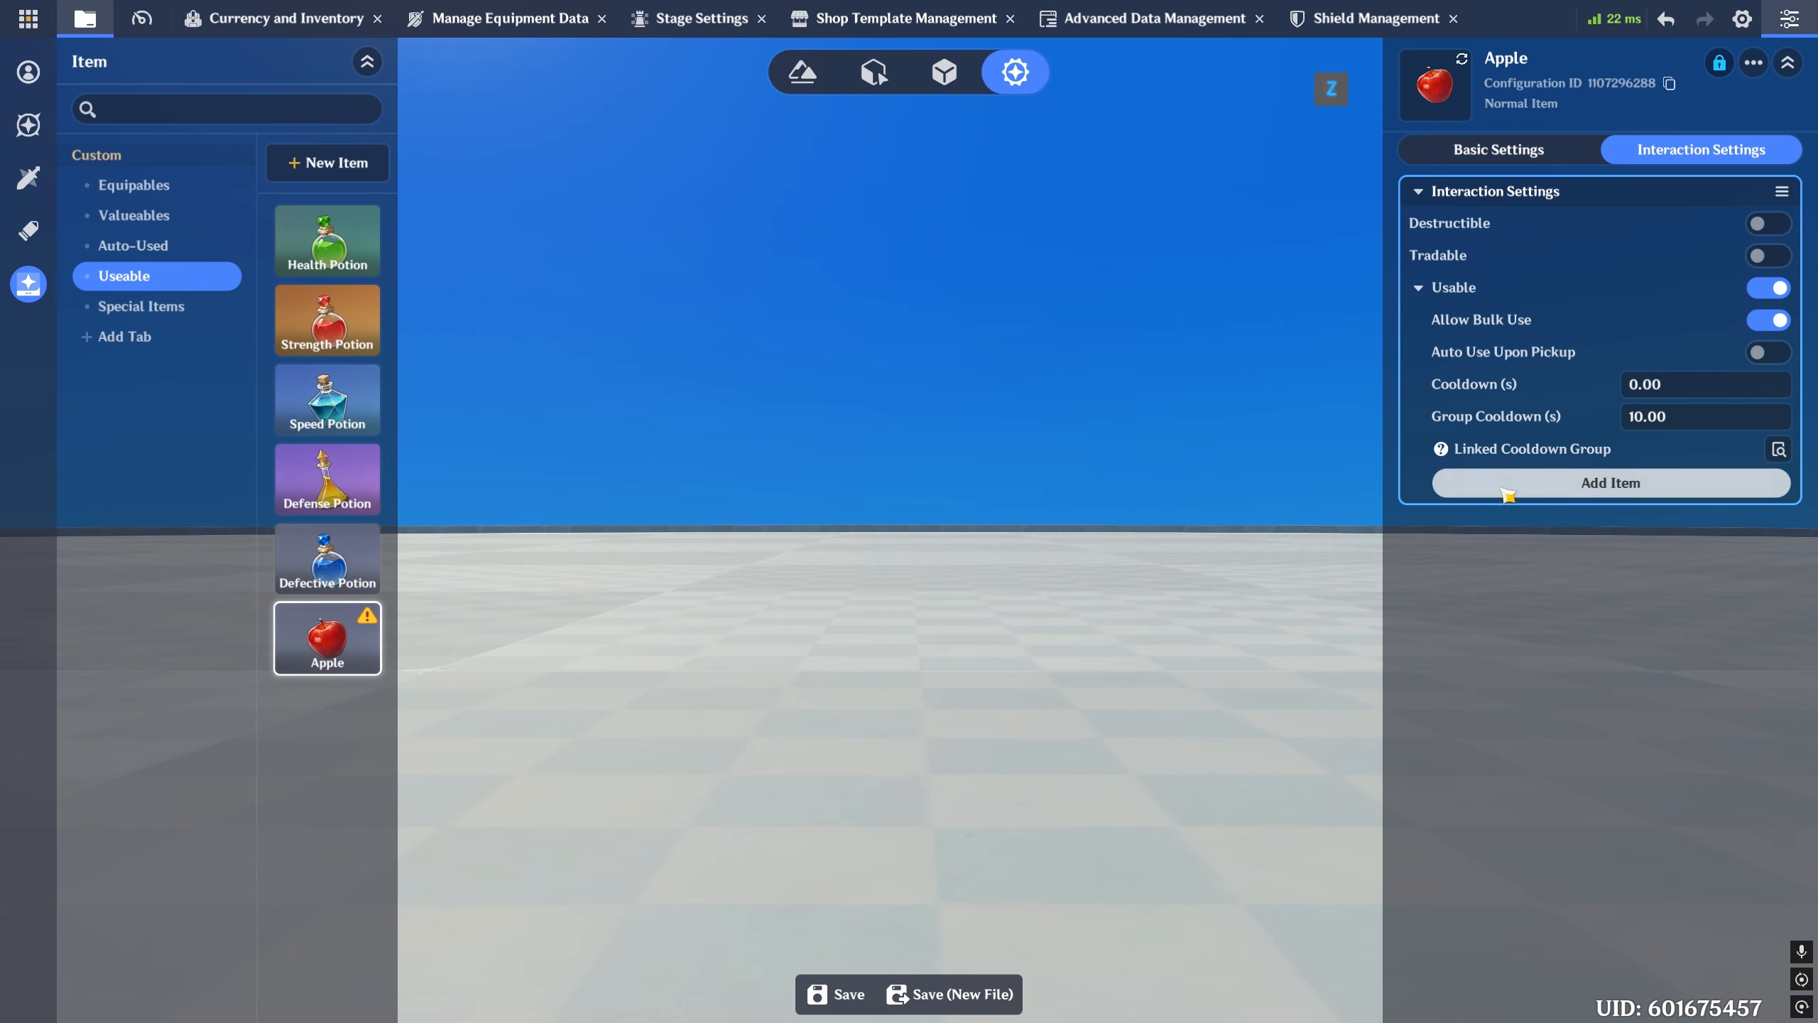
- Add a potion to the Apple's linked cooldown group
{"action": "left_click", "coordinate": [1599, 490]}
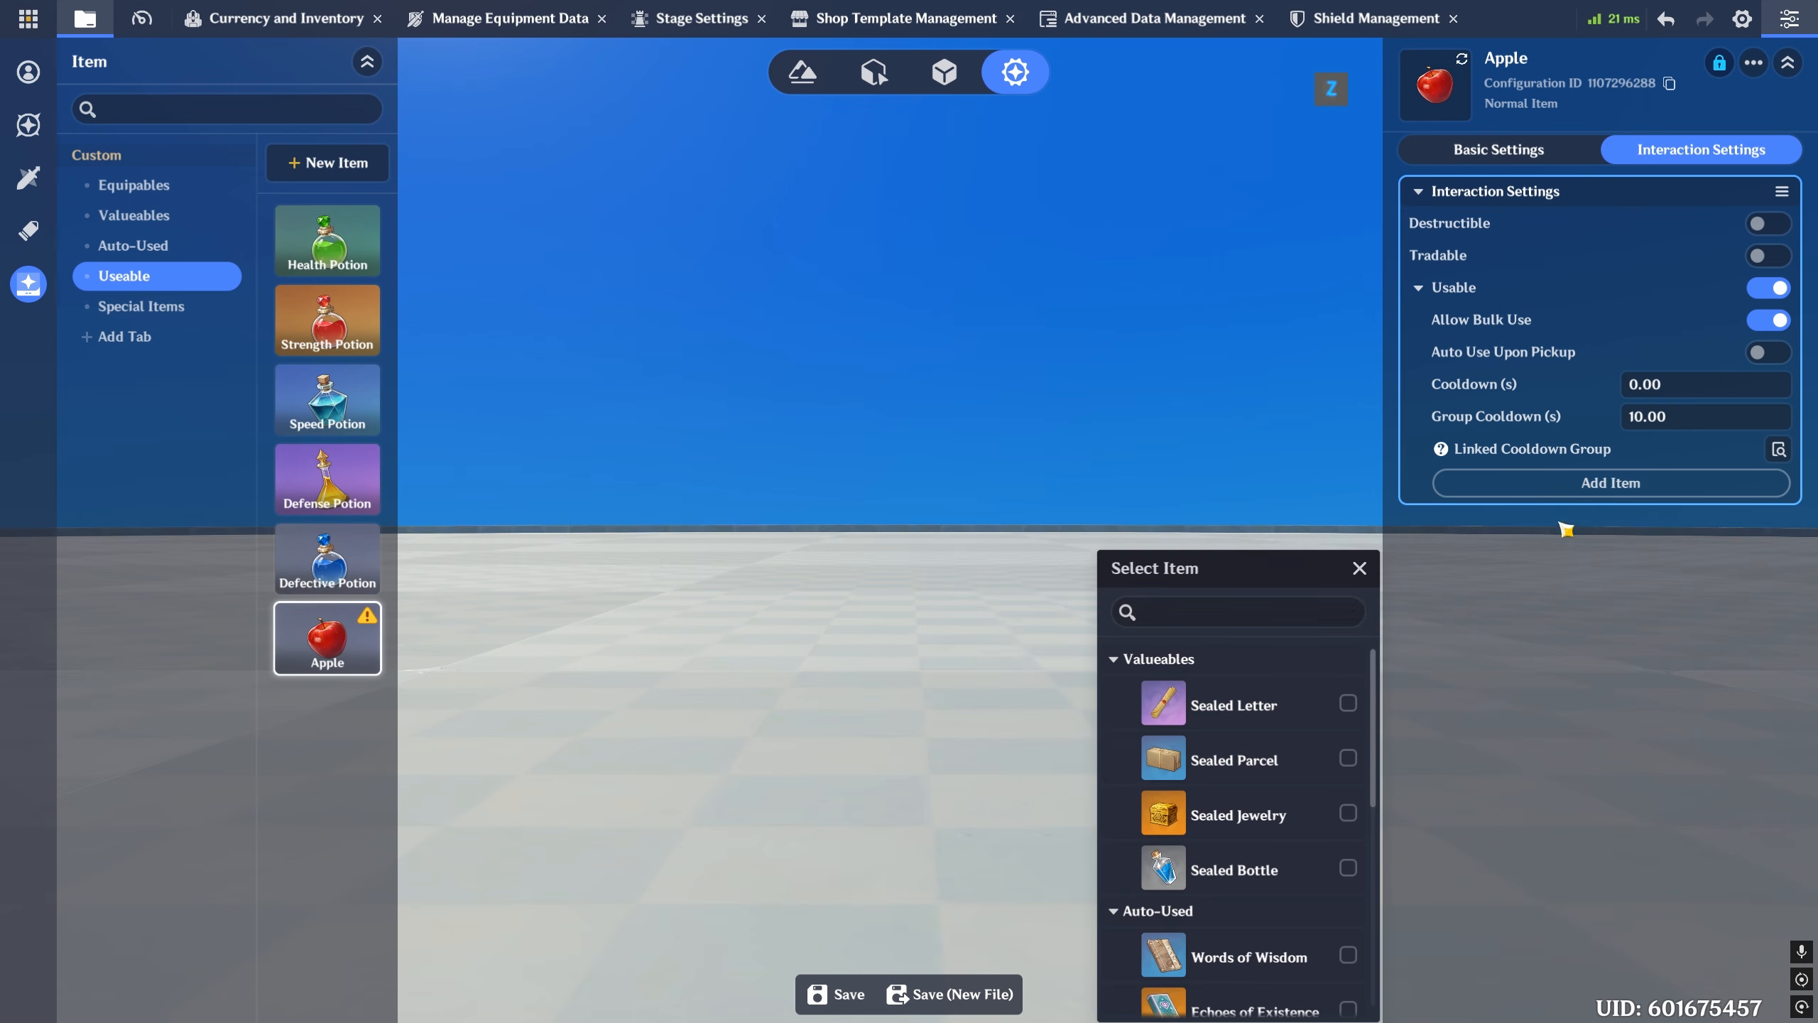
{"action": "scroll", "coordinate": [1226, 759], "scroll_direction": "down", "scroll_amount": 5}
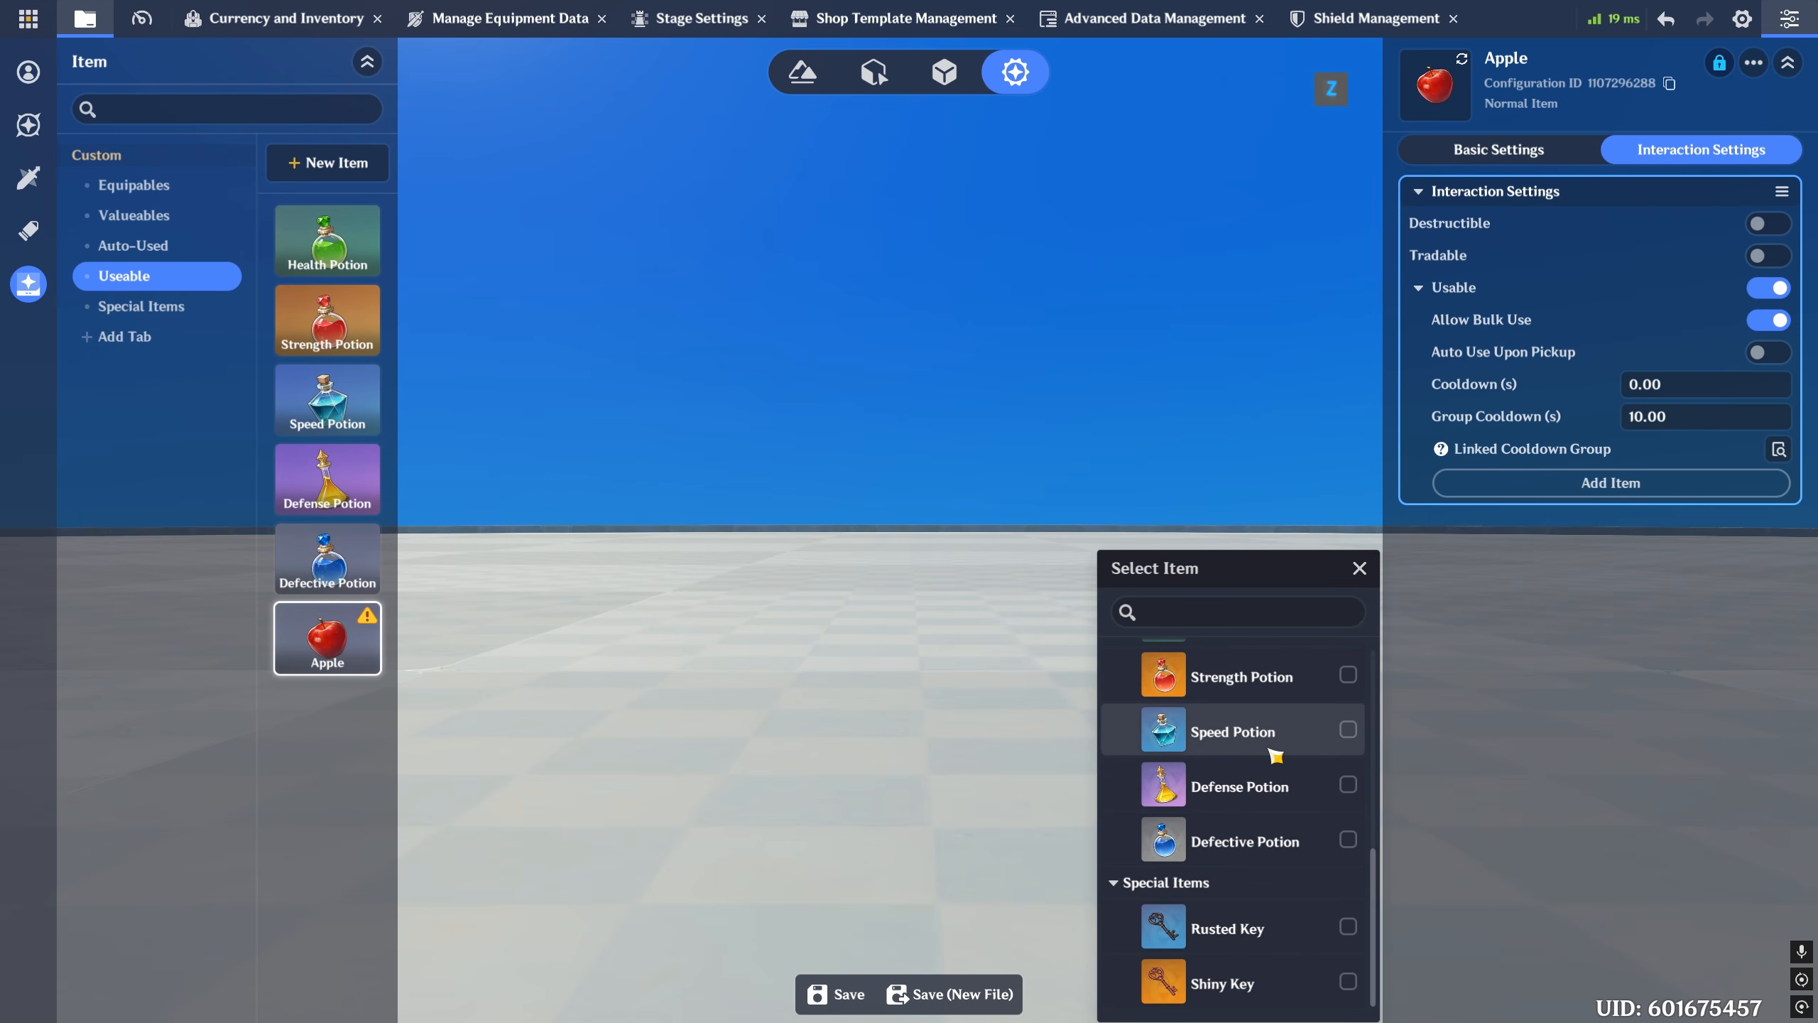
{"action": "scroll", "coordinate": [1289, 839], "scroll_direction": "up", "scroll_amount": 1}
{"action": "left_click", "coordinate": [1348, 714]}
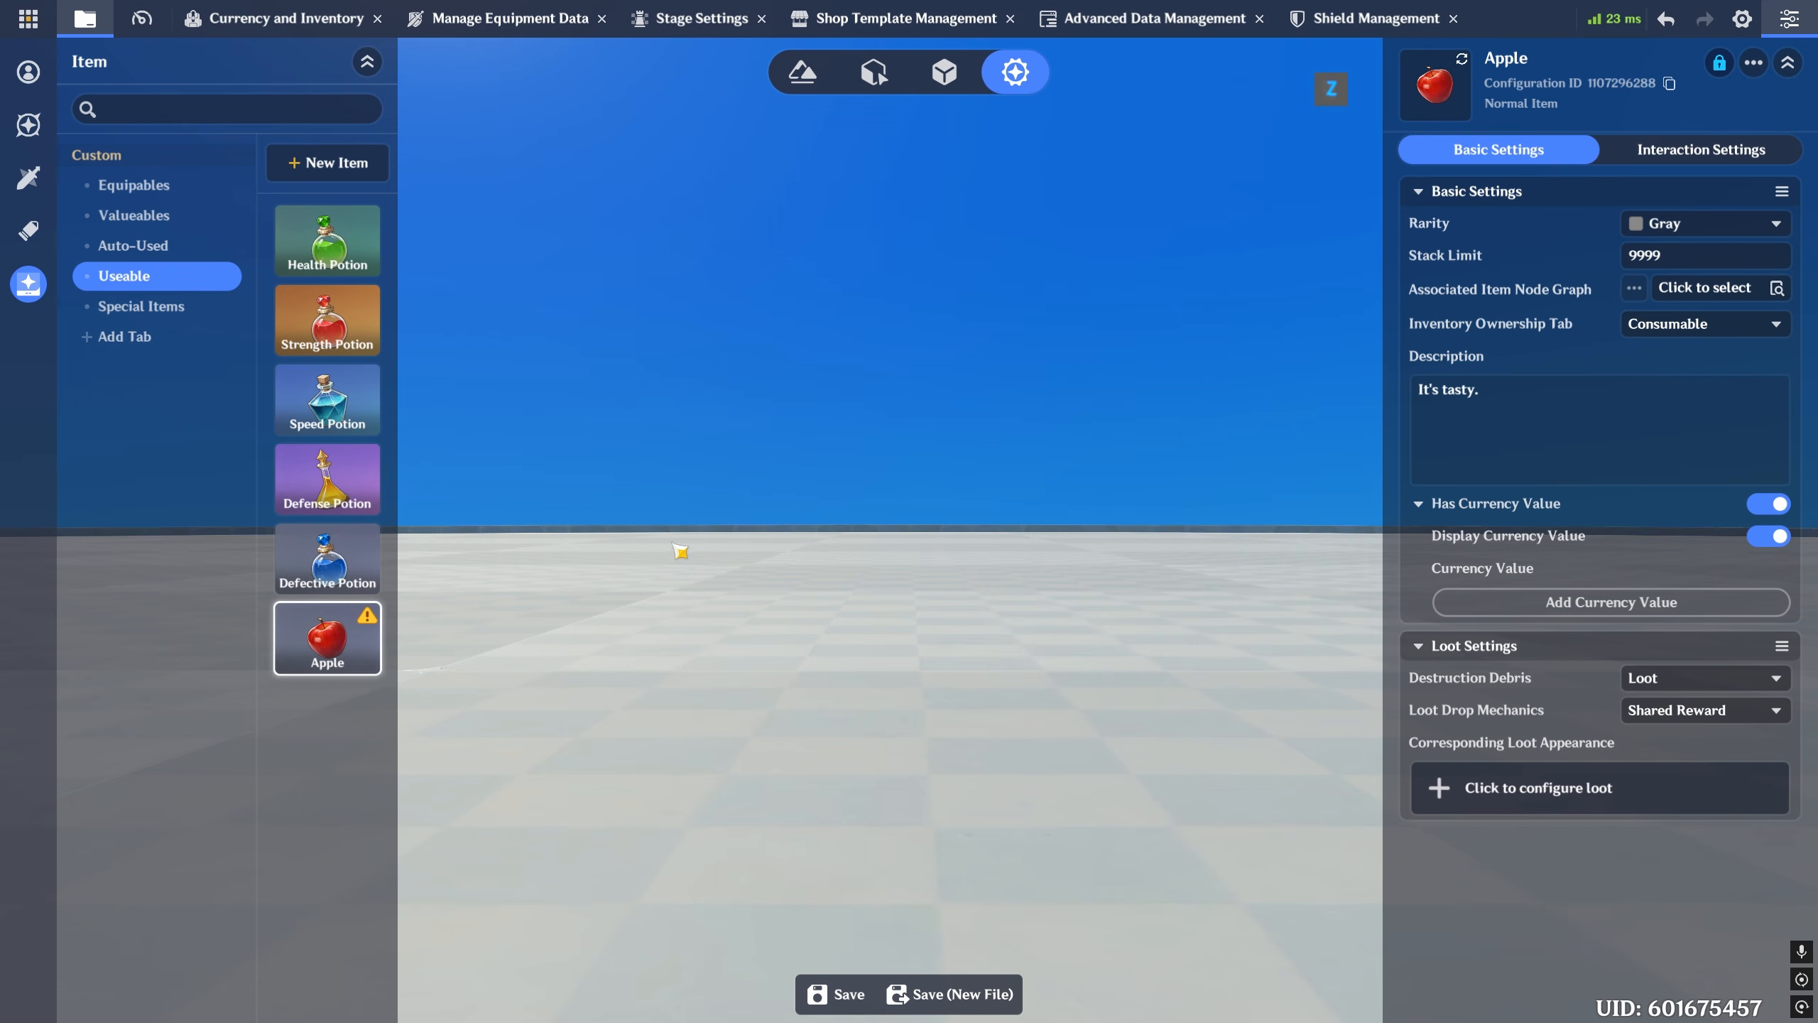
- Create a new gray-quality item named Sword in the Useable category, with the plain sword icon and the type Equip
{"action": "left_click", "coordinate": [326, 163]}
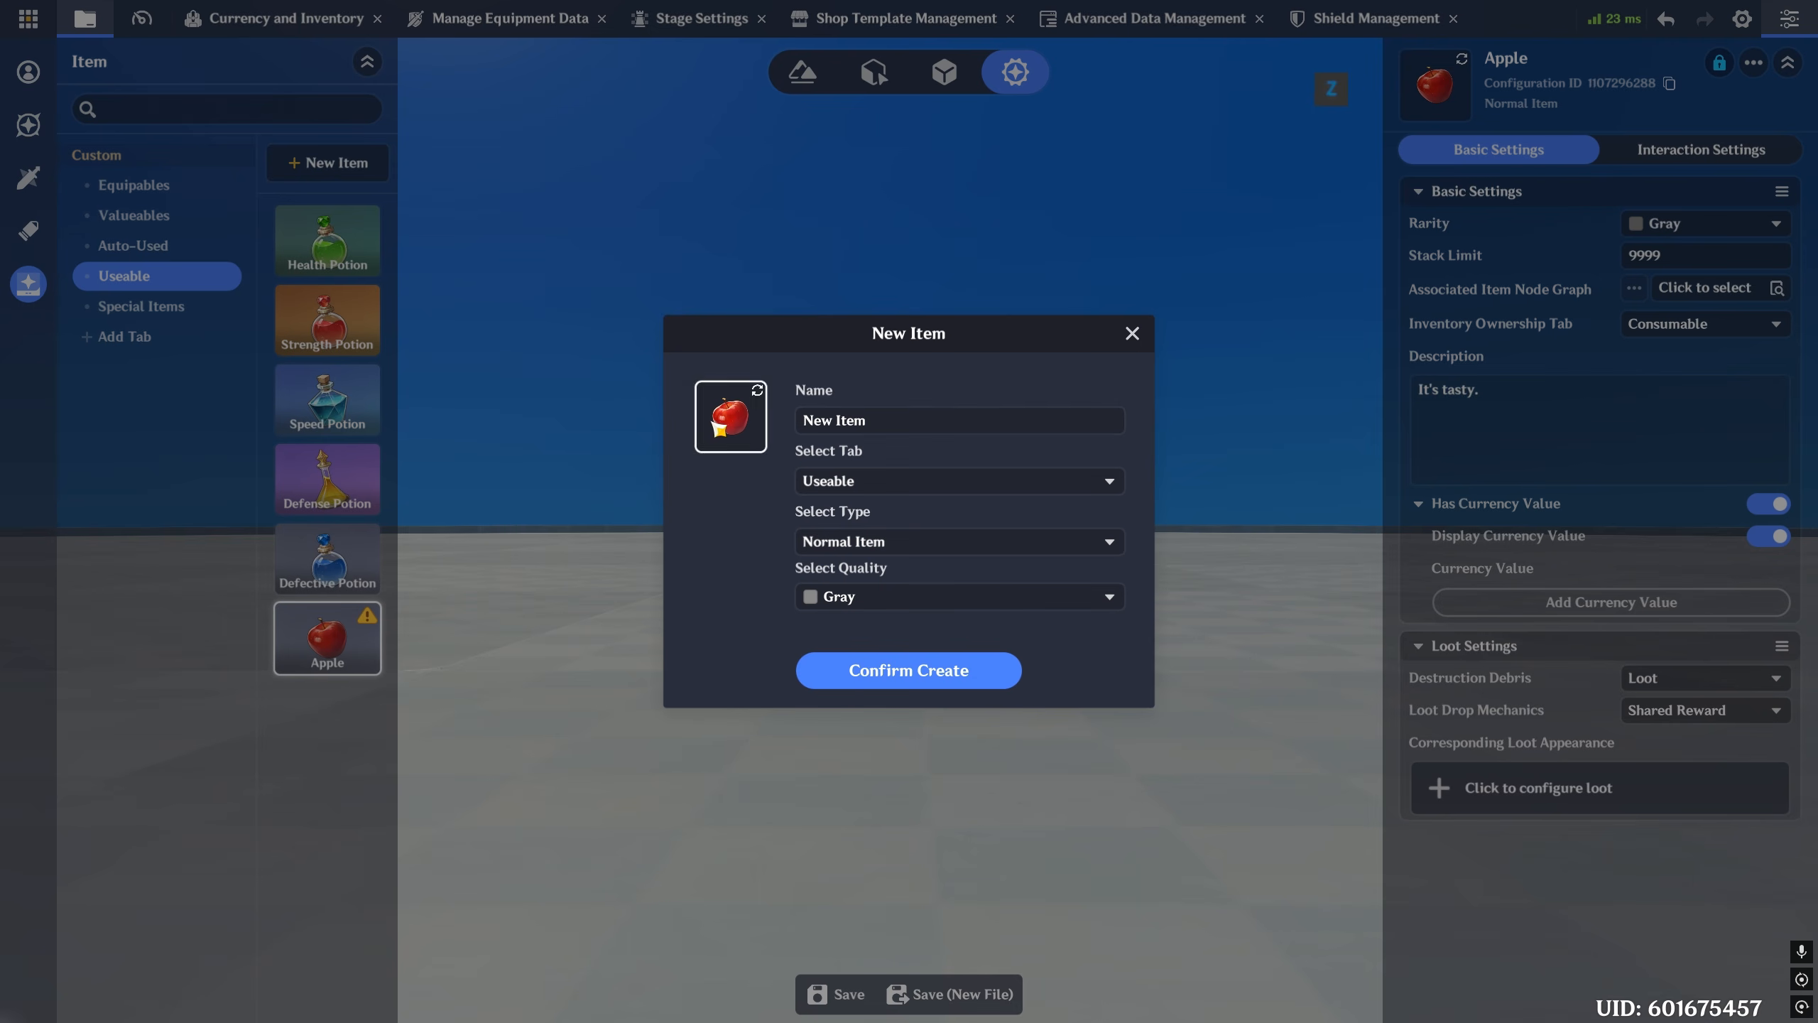
{"action": "left_click", "coordinate": [730, 417]}
{"action": "scroll", "coordinate": [685, 686], "scroll_direction": "down", "scroll_amount": 6}
{"action": "left_click", "coordinate": [454, 592]}
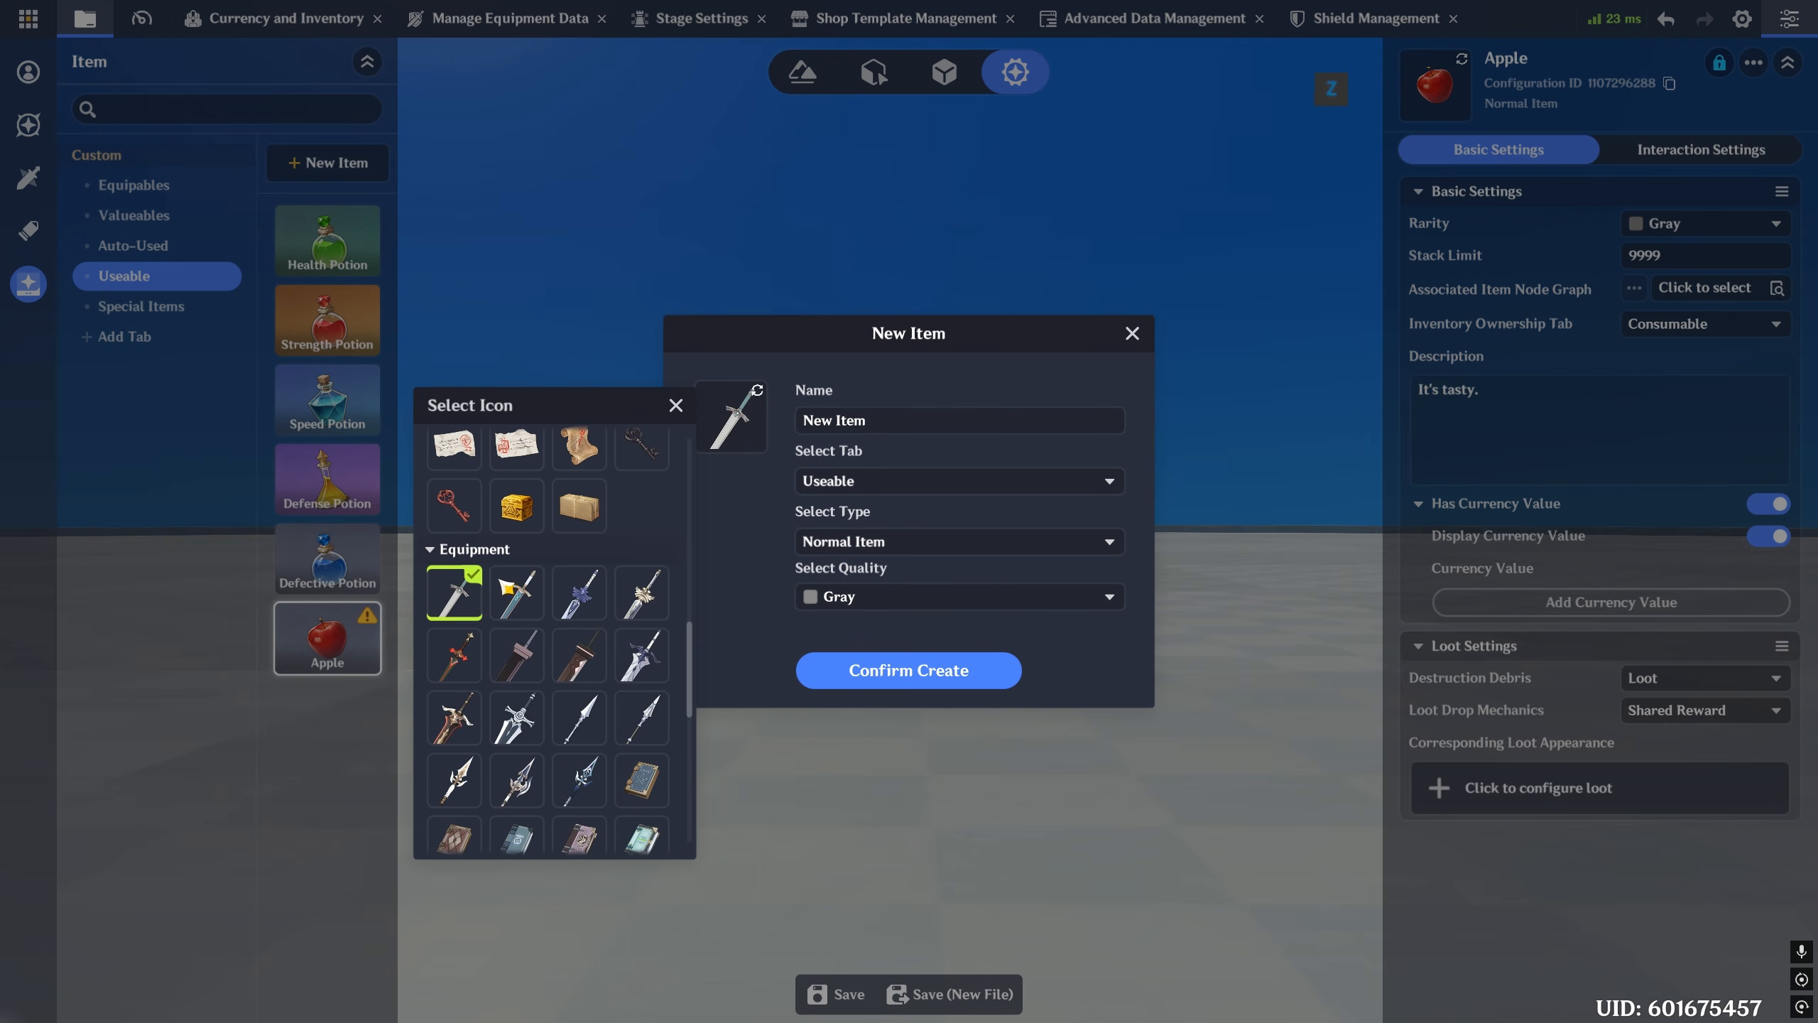
{"action": "triple_click", "coordinate": [817, 421]}
{"action": "type", "text": "Sword"}
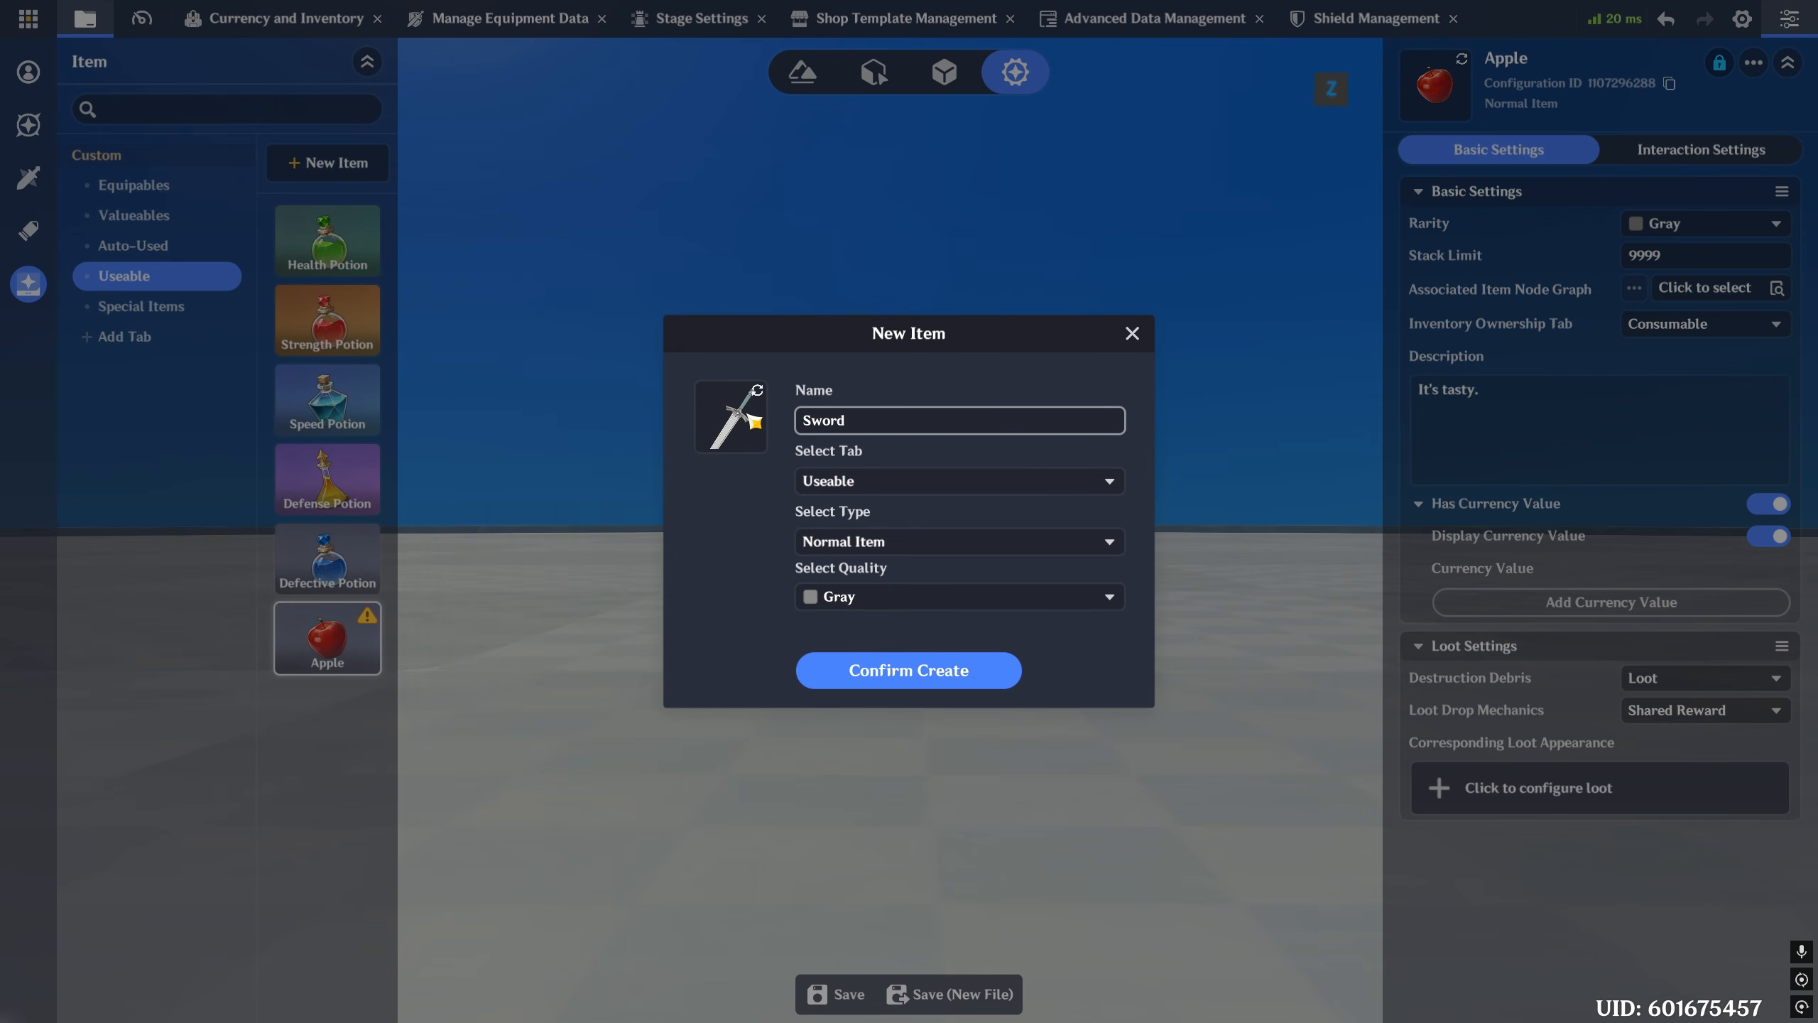
{"action": "left_click", "coordinate": [852, 546]}
{"action": "left_click", "coordinate": [852, 601]}
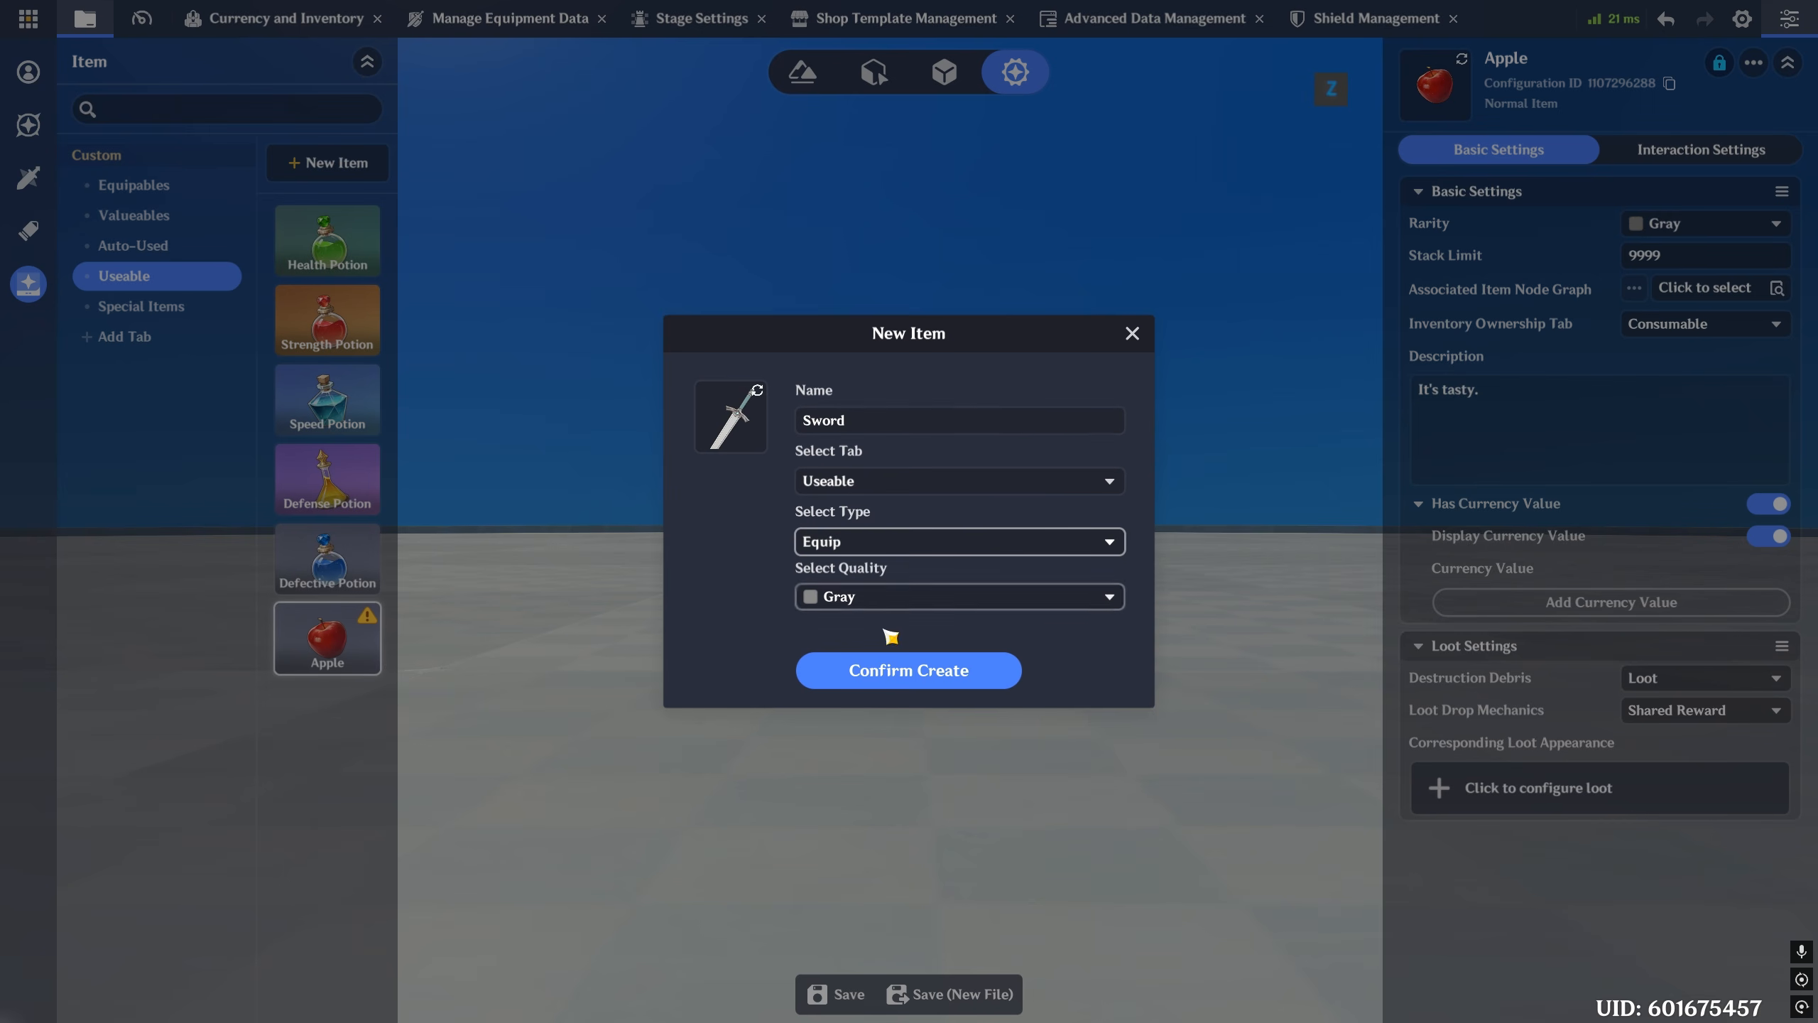
{"action": "left_click", "coordinate": [896, 670]}
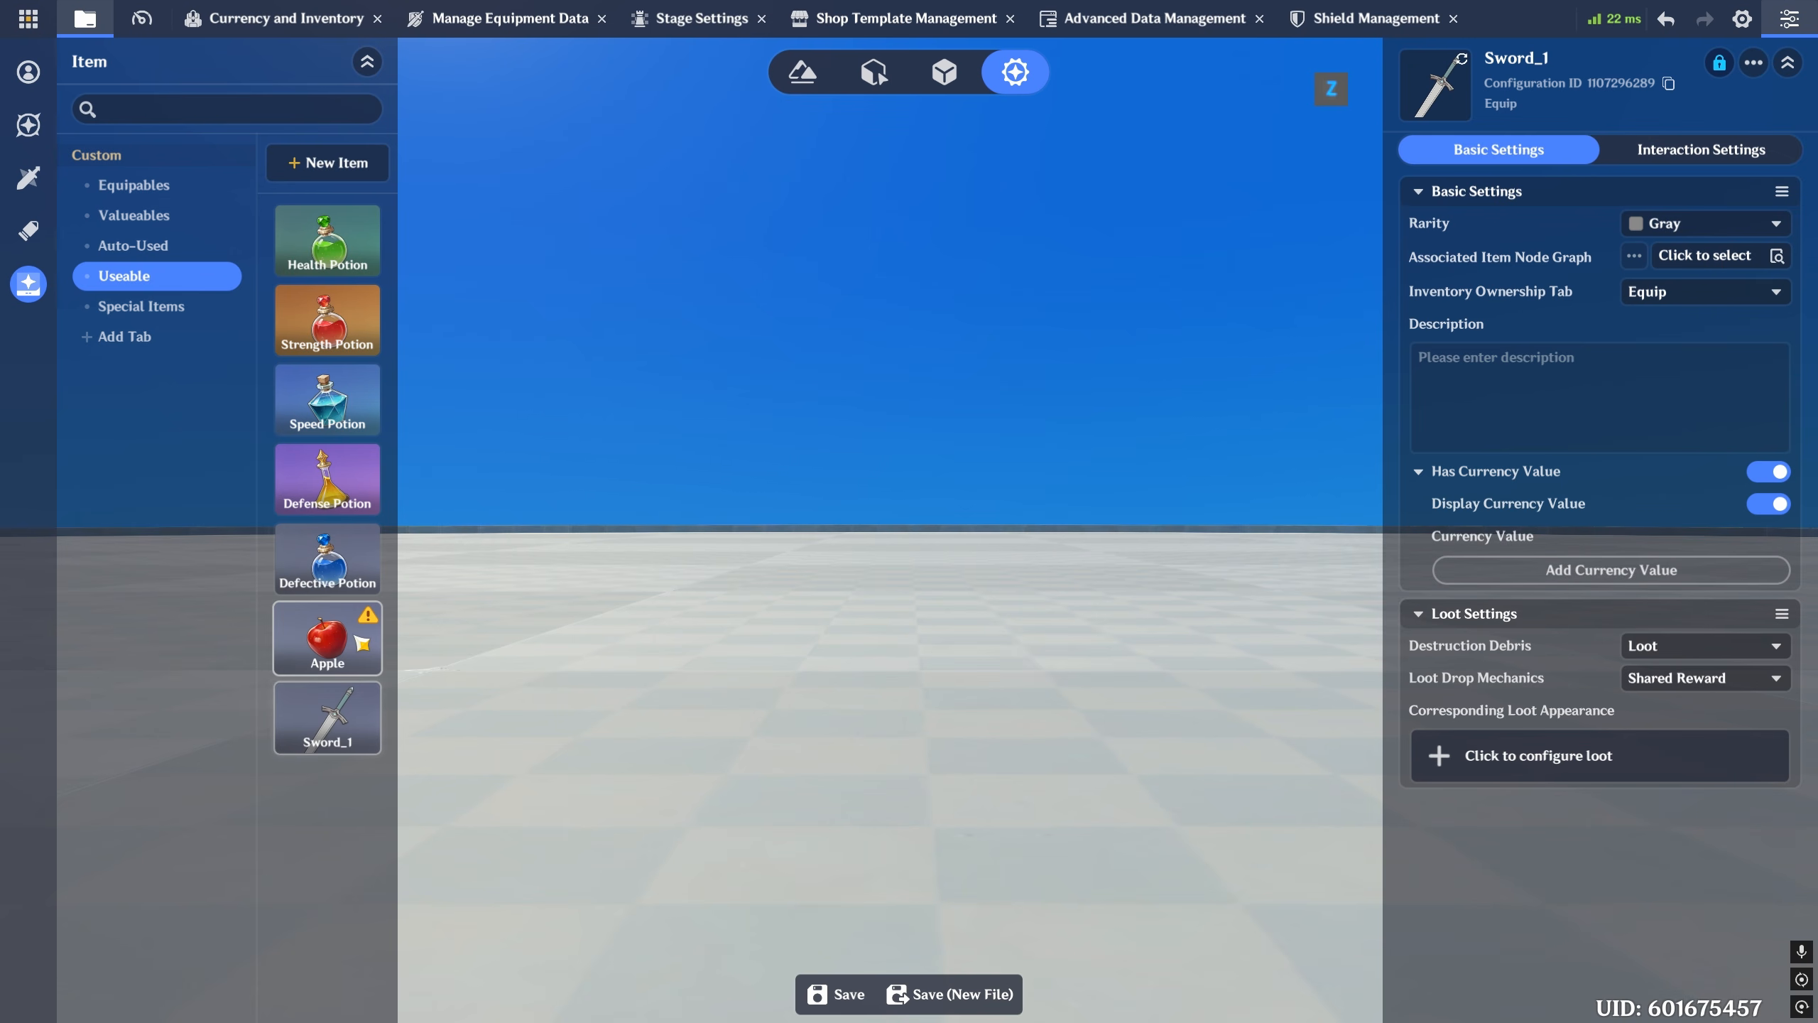
- Compare the Sword's basic settings with the Apple's, and examine the Equipment Index output of the "When Equipment Is Equipped" node
{"action": "left_click", "coordinate": [360, 649]}
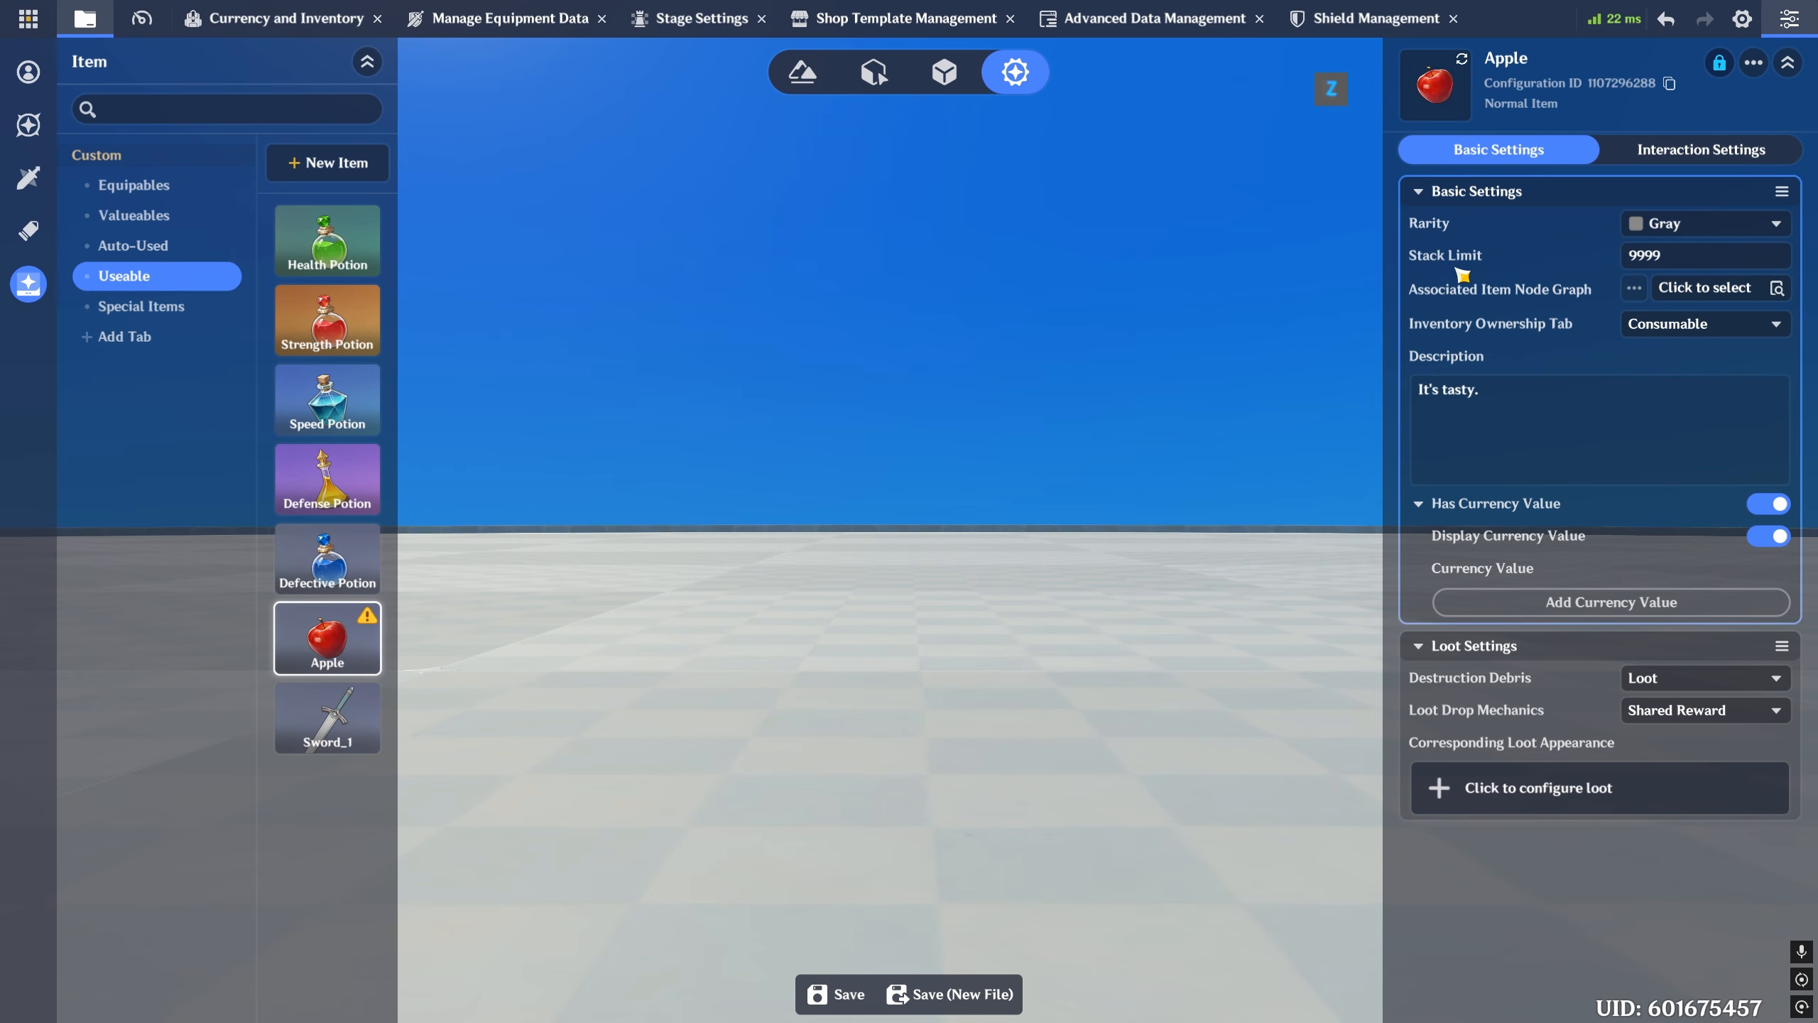
{"action": "left_click", "coordinate": [333, 728]}
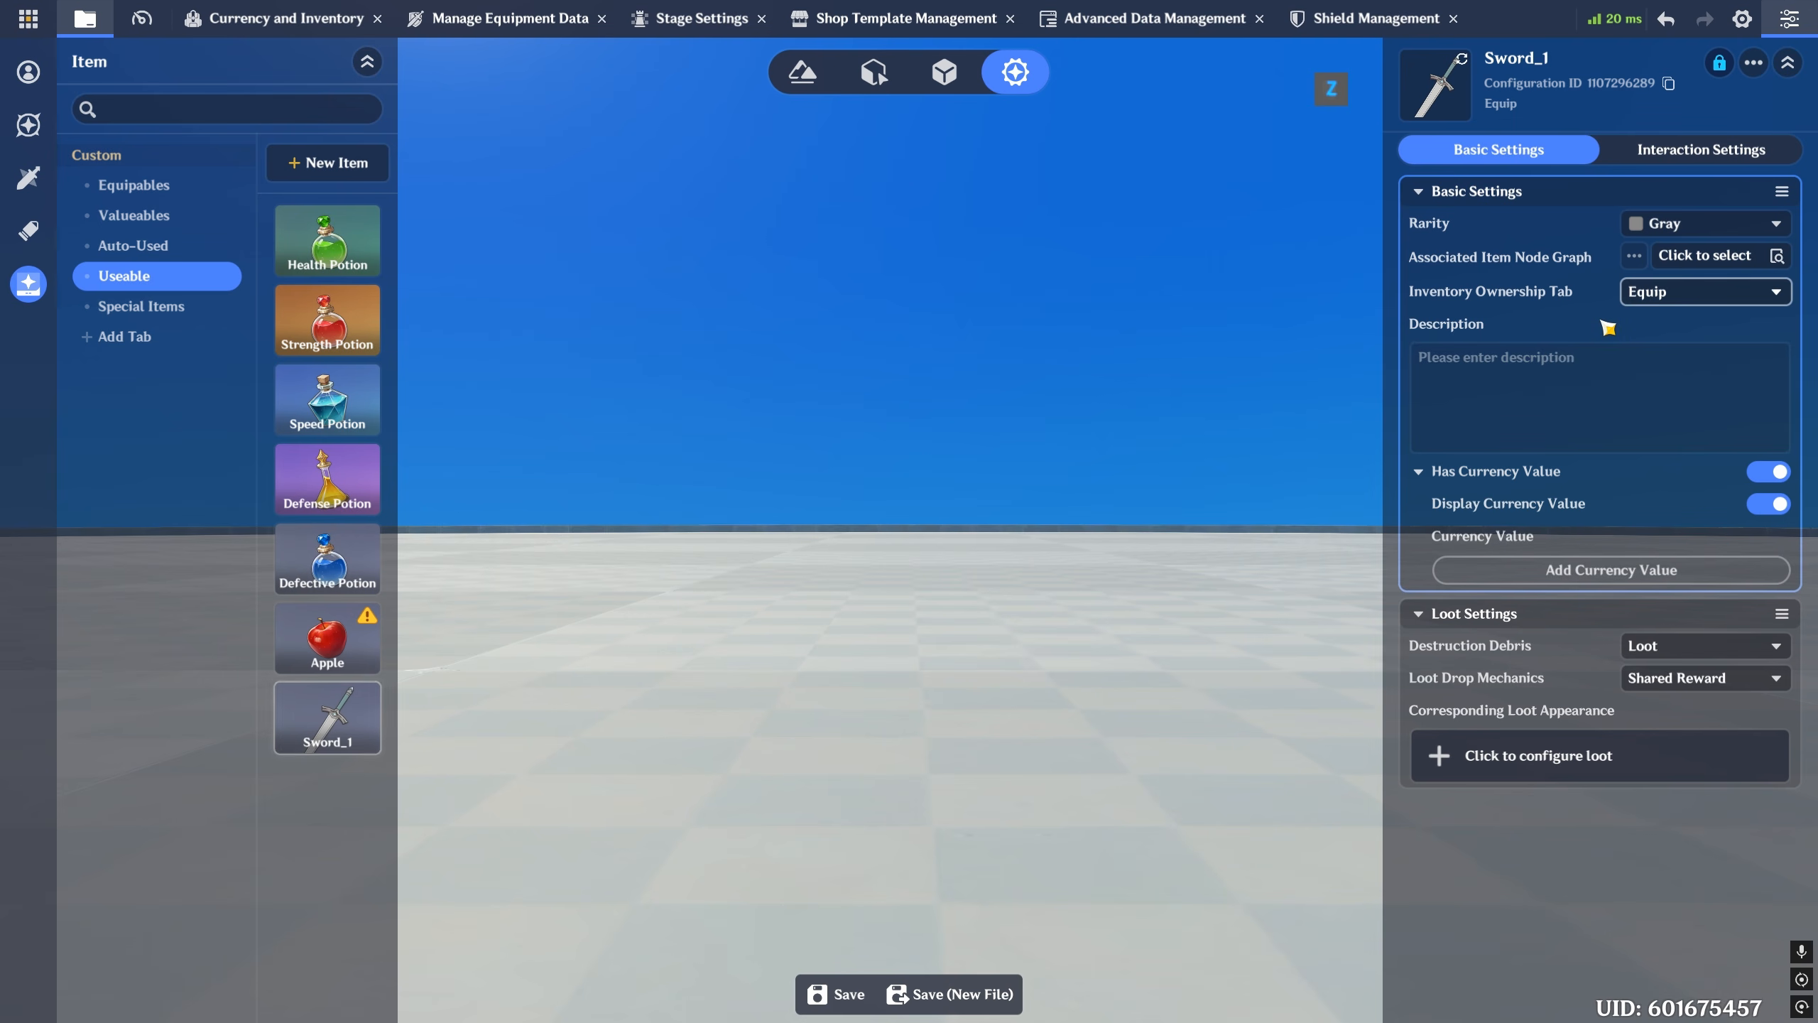
{"action": "left_click", "coordinate": [1671, 293]}
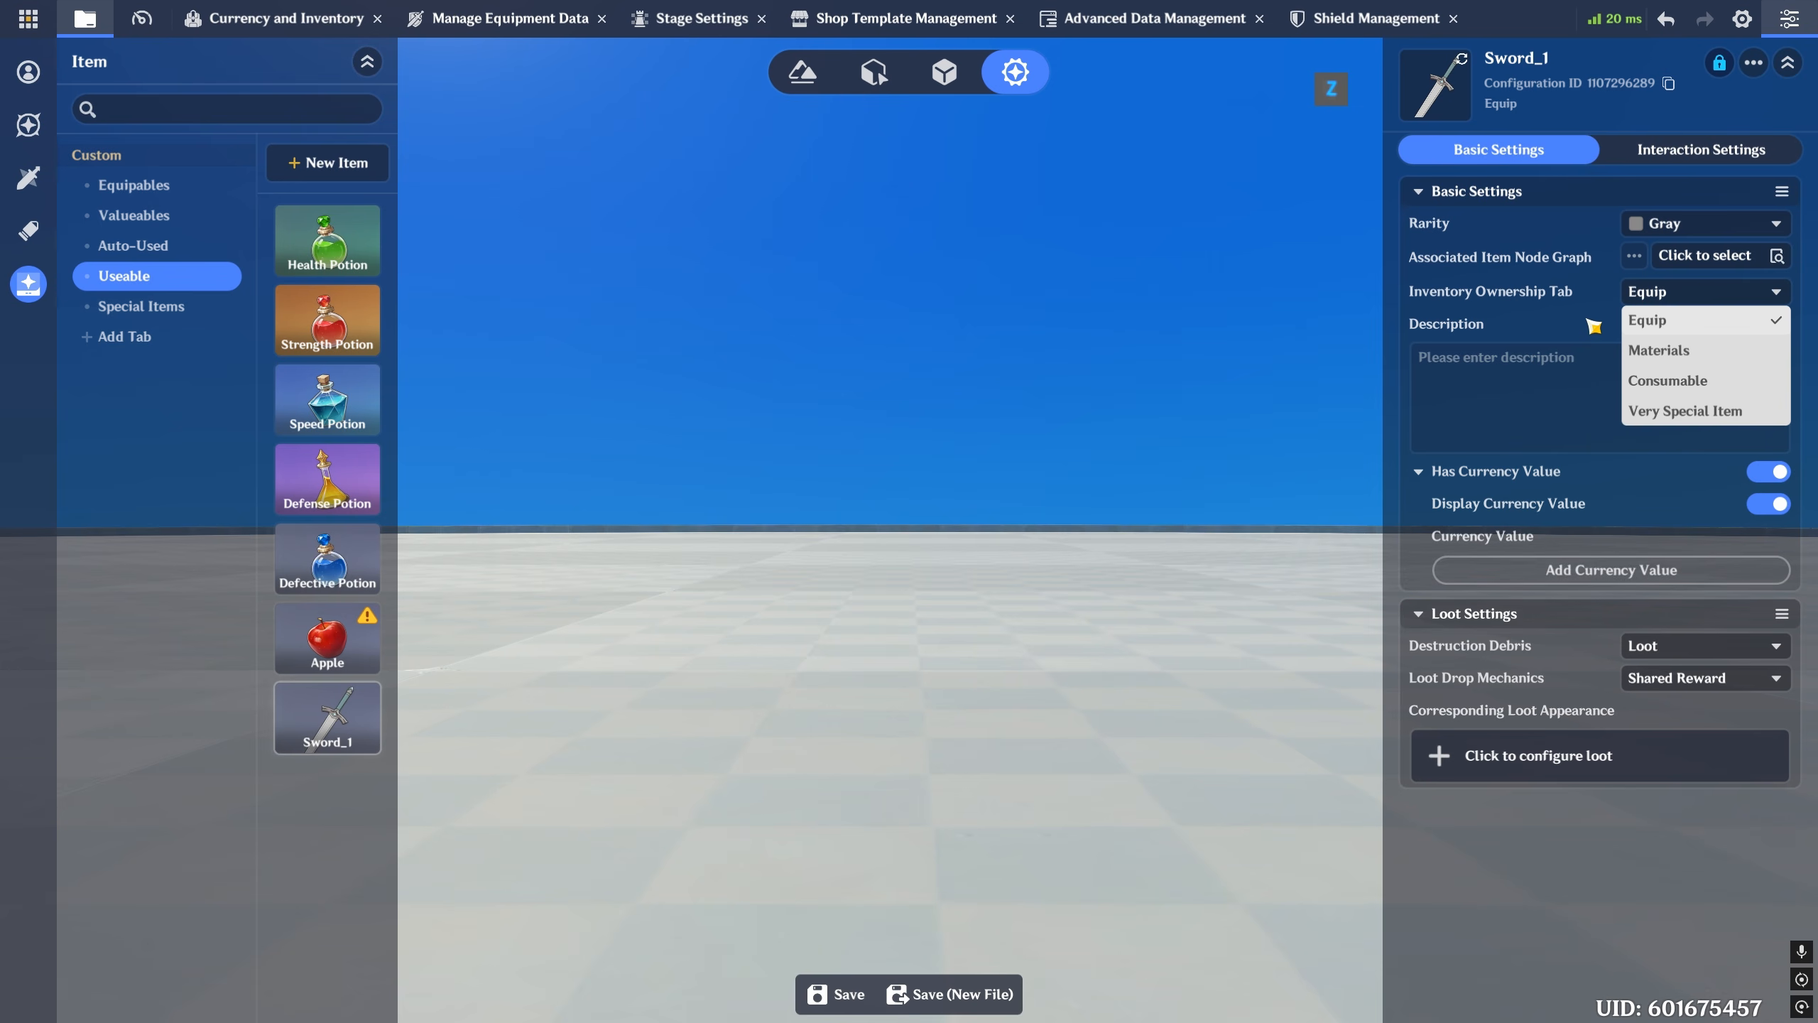
{"action": "left_click", "coordinate": [1572, 301]}
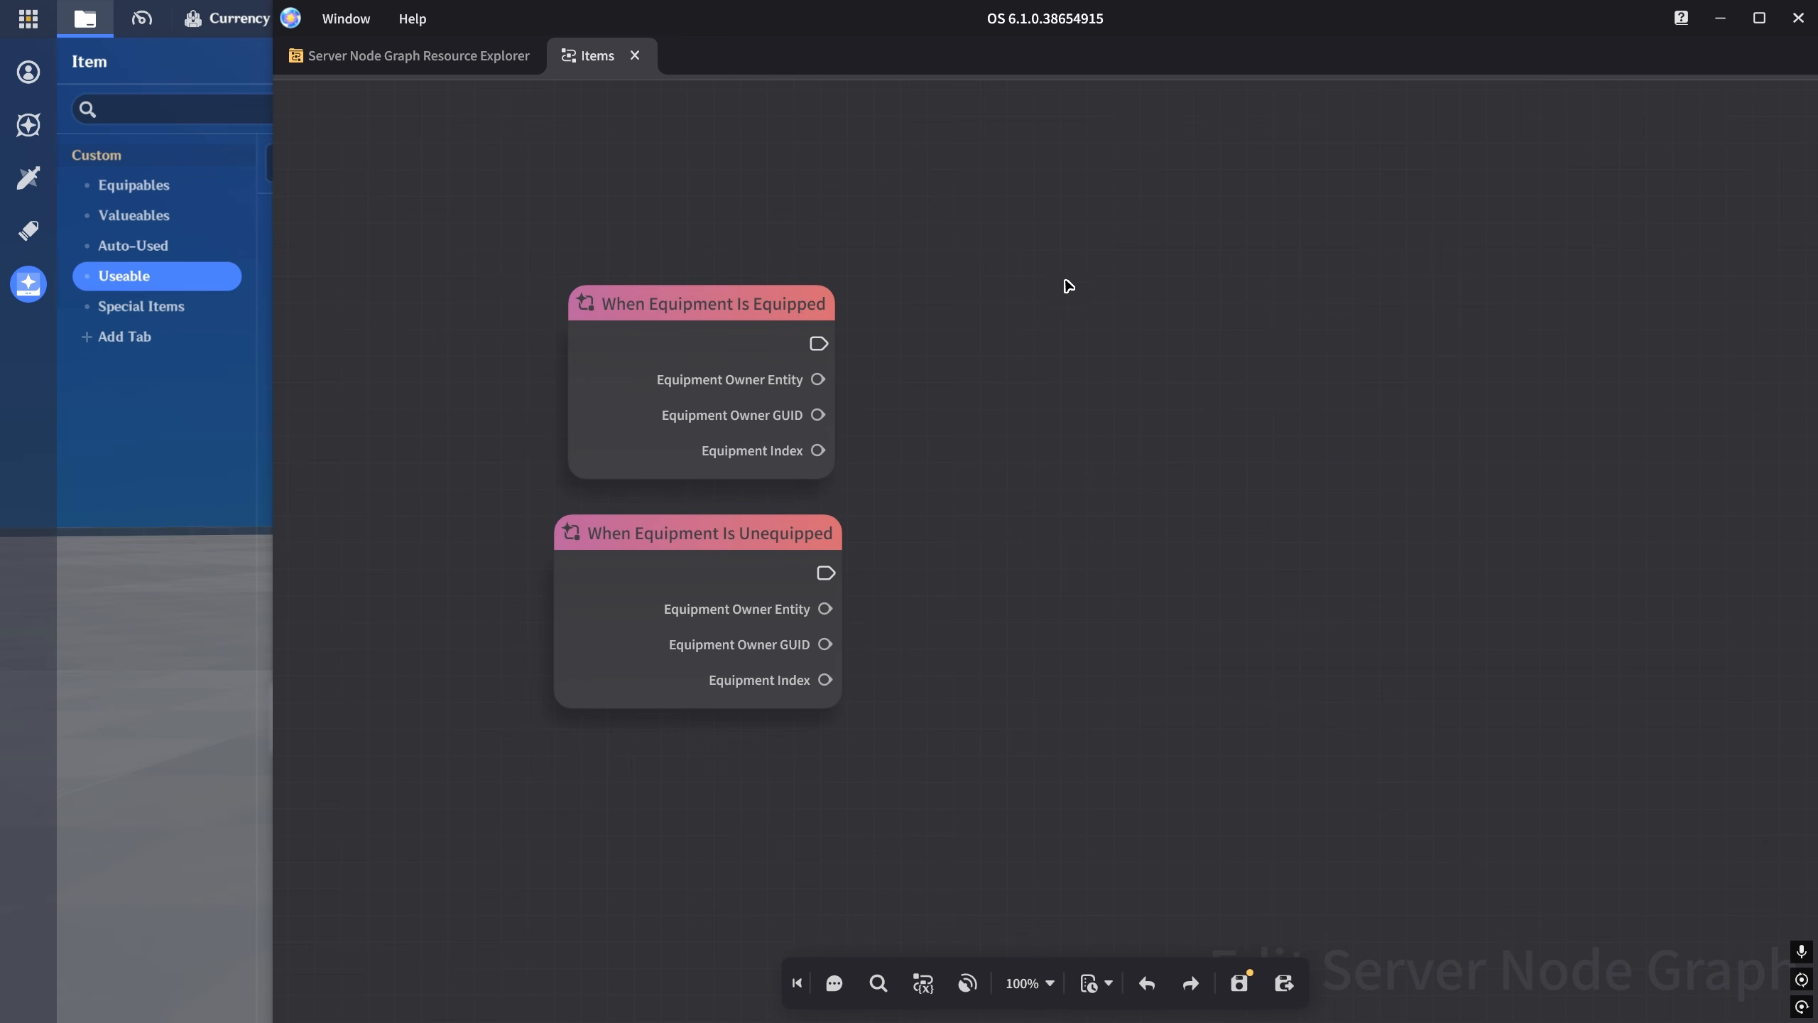
{"action": "left_click_drag", "start_coordinate": [949, 217], "coordinate": [1141, 224]}
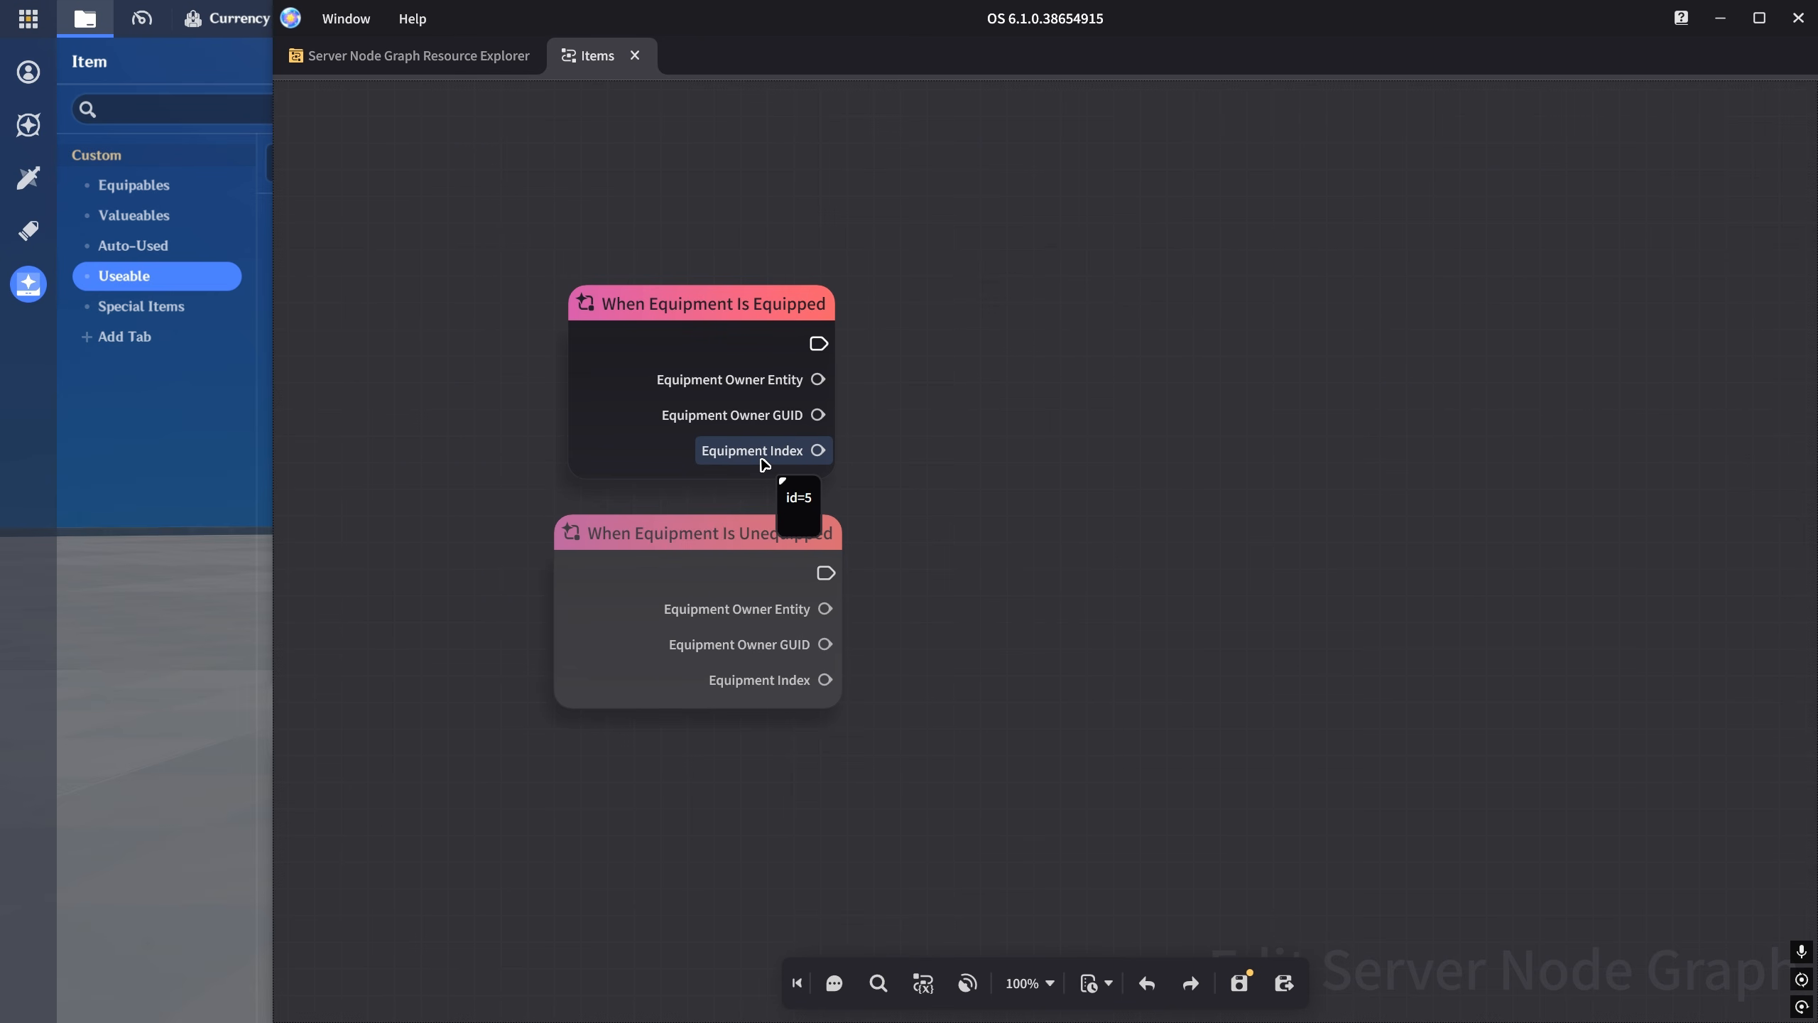
{"action": "left_click_drag", "start_coordinate": [818, 449], "coordinate": [1093, 407]}
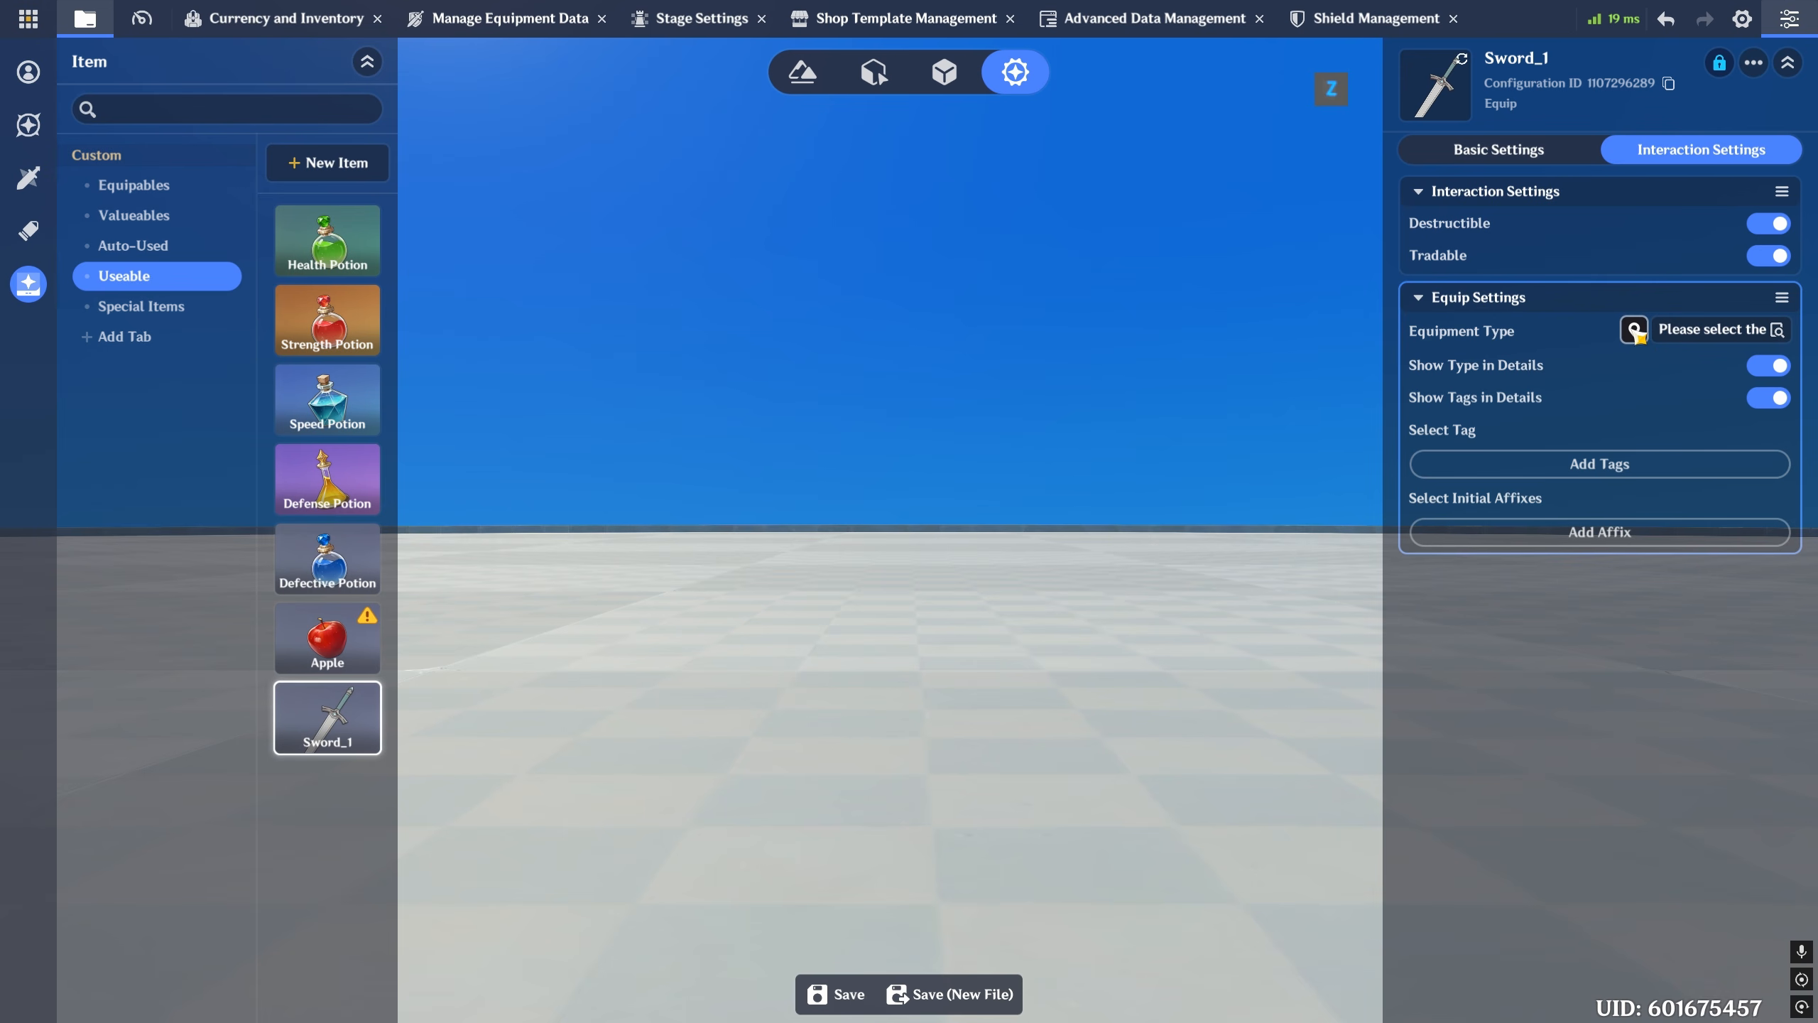
- Examine the Weapon equipment type's reference list and the Main Weapon slot of the Equipment Slot Template, including its equippable type
{"action": "left_click", "coordinate": [1633, 331]}
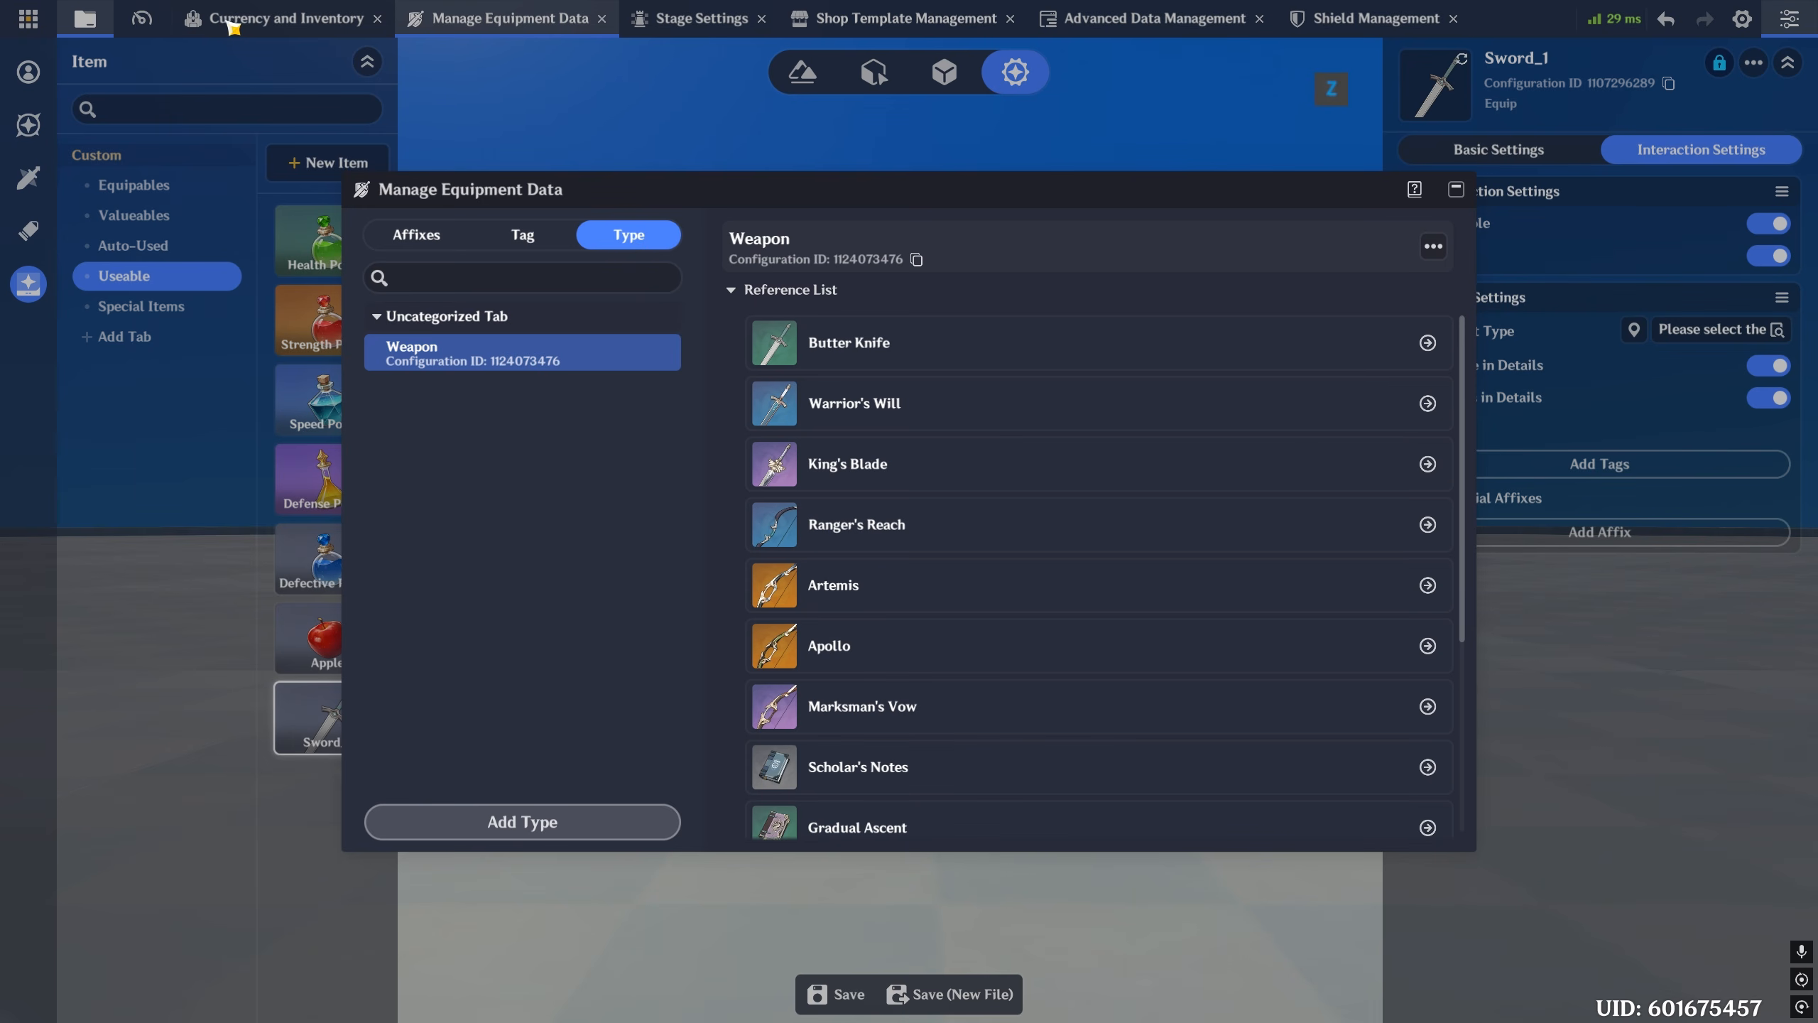
{"action": "left_click", "coordinate": [1455, 189]}
{"action": "left_click", "coordinate": [283, 18]}
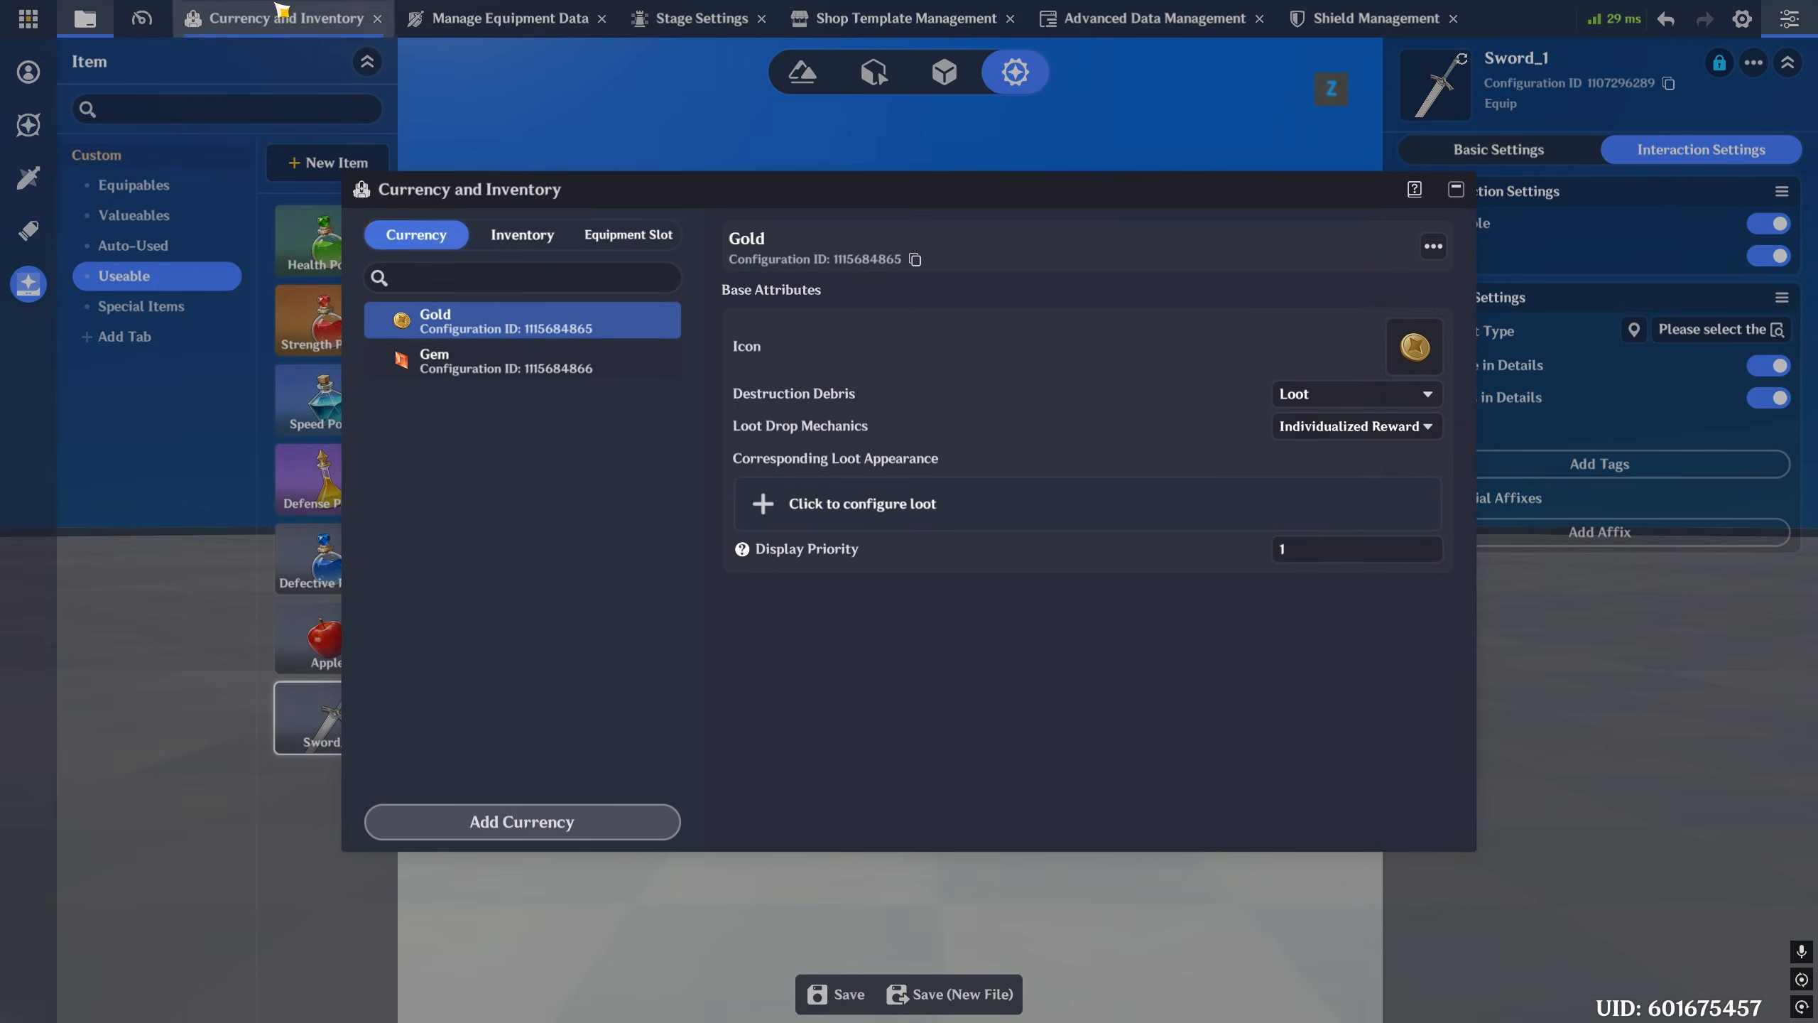
{"action": "left_click", "coordinate": [625, 244]}
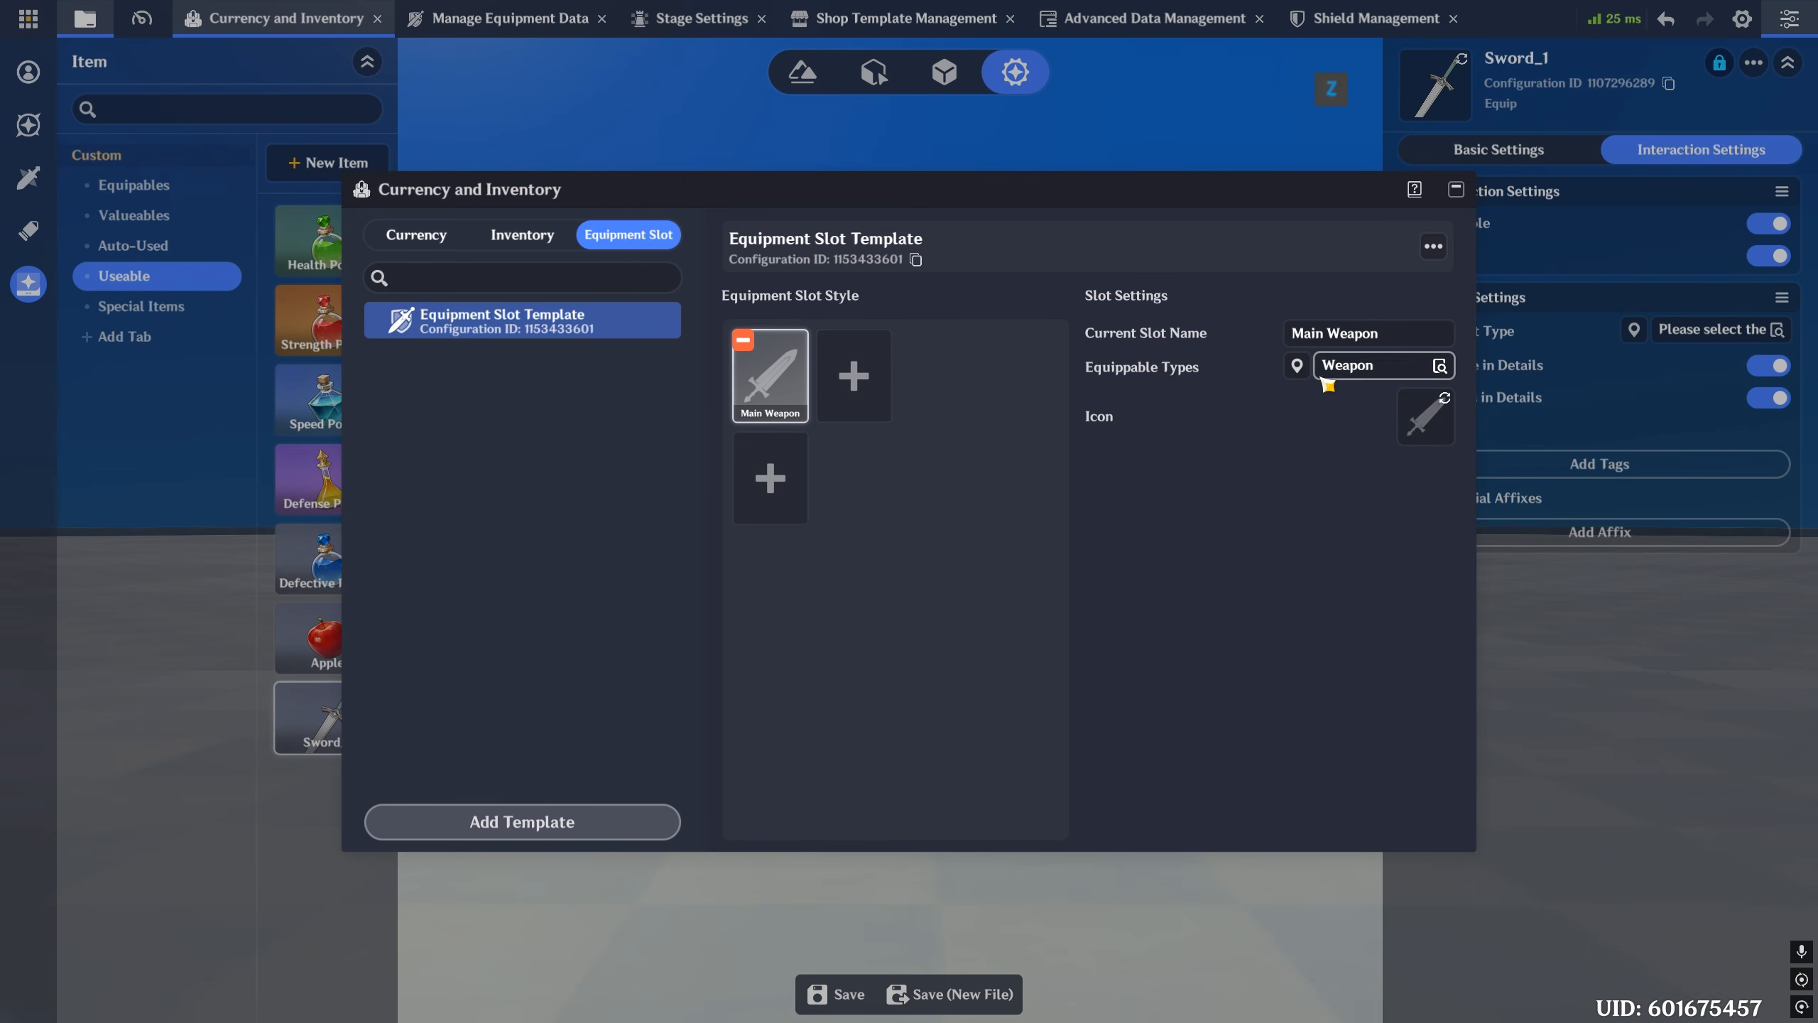
{"action": "left_click", "coordinate": [1296, 365]}
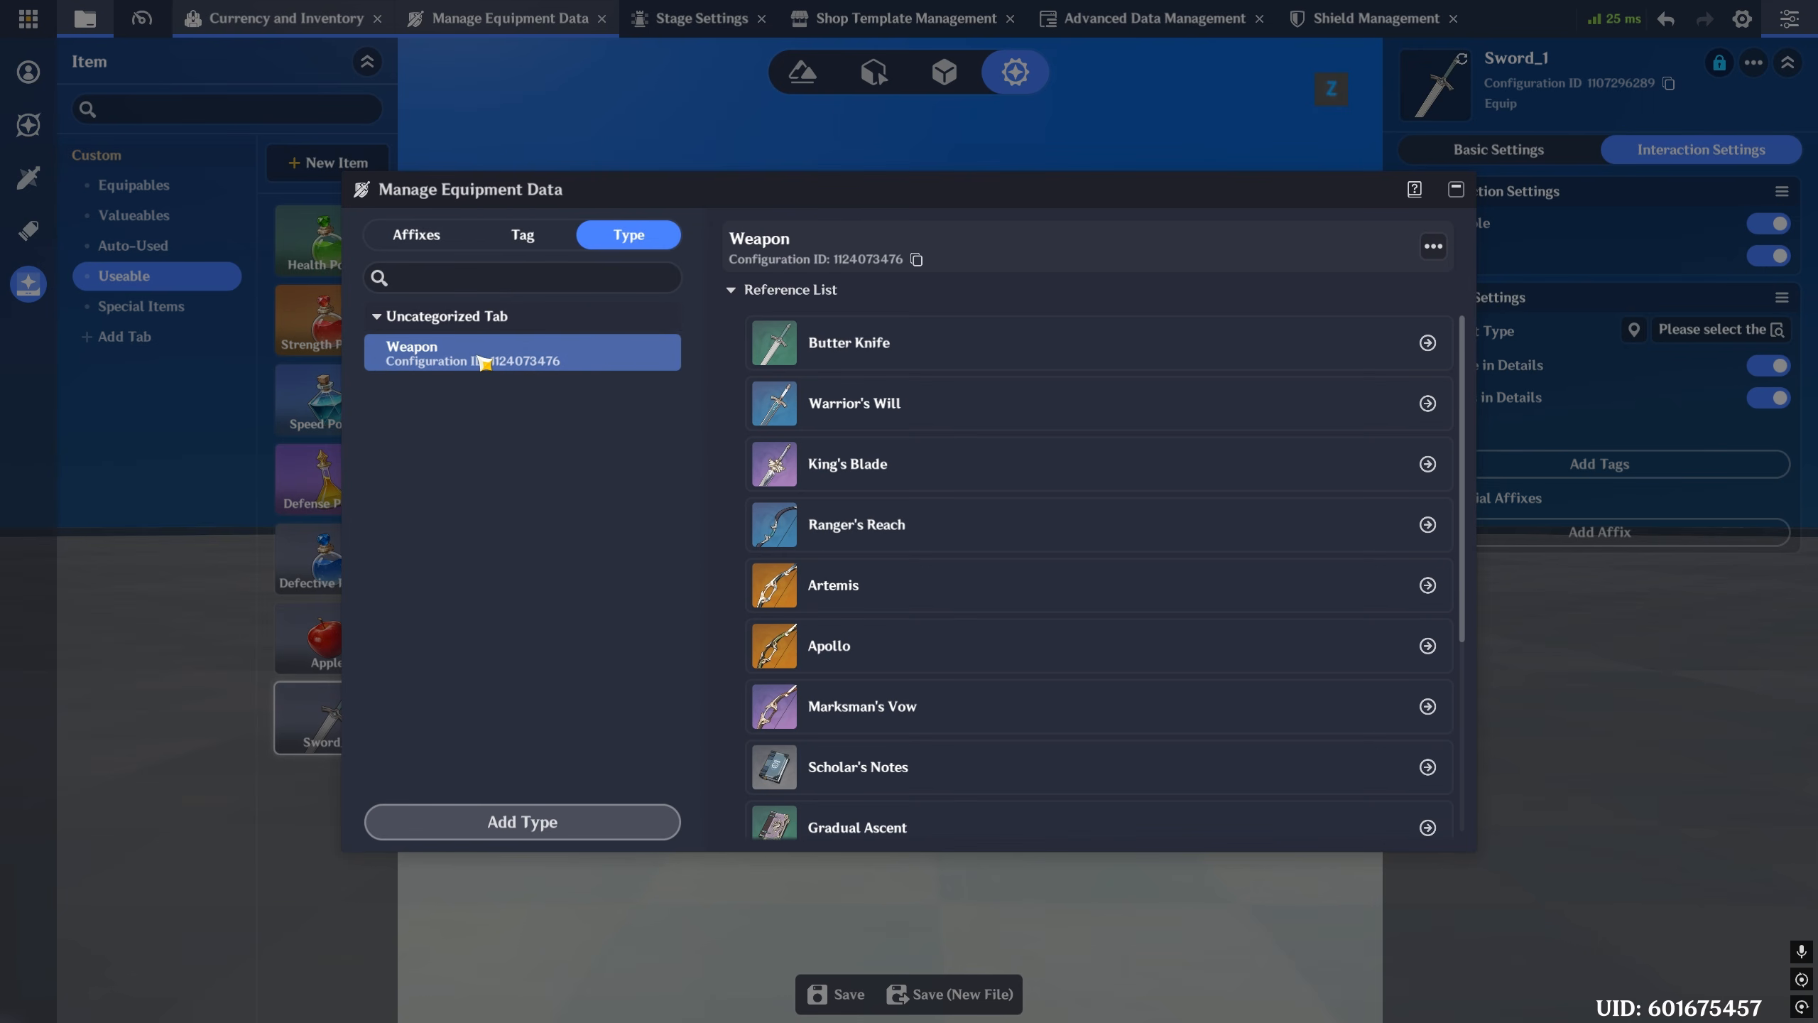
{"action": "left_click", "coordinate": [1456, 190]}
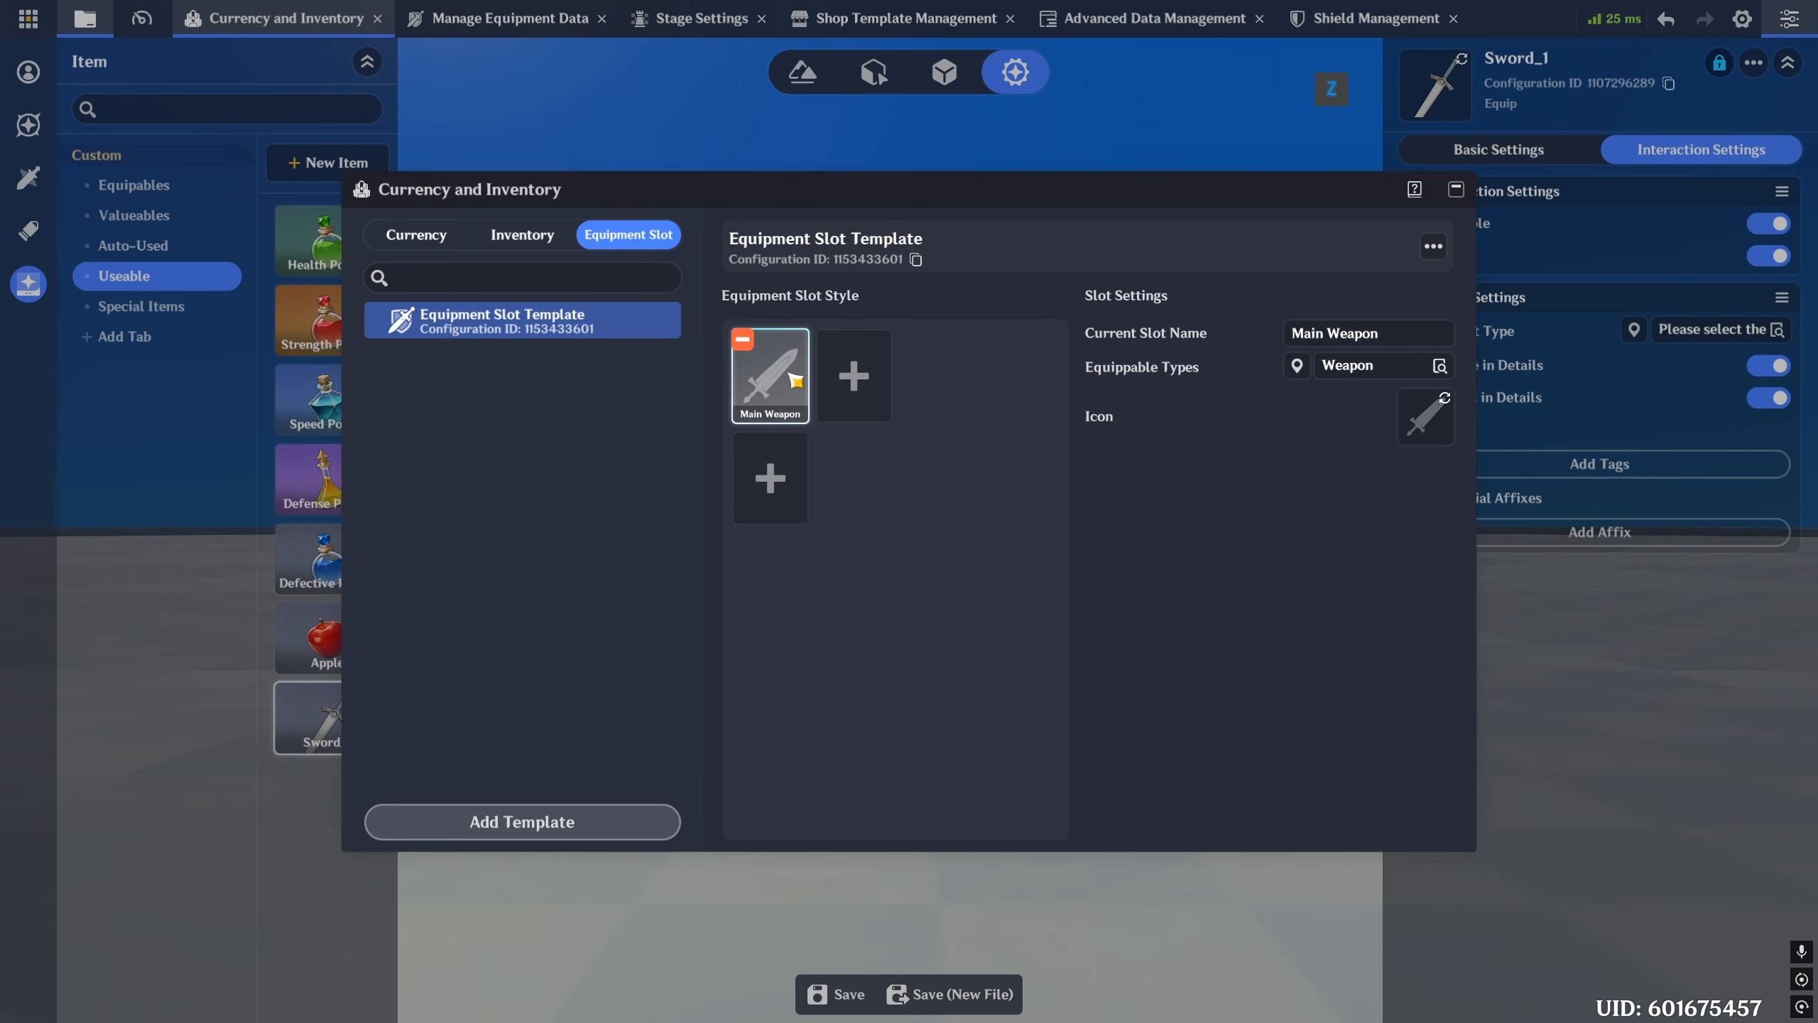
- Add a second equipment slot beside Main Weapon in the Equipment Slot Template and name it Helmet
{"action": "left_click", "coordinate": [859, 373]}
{"action": "left_click", "coordinate": [1333, 338]}
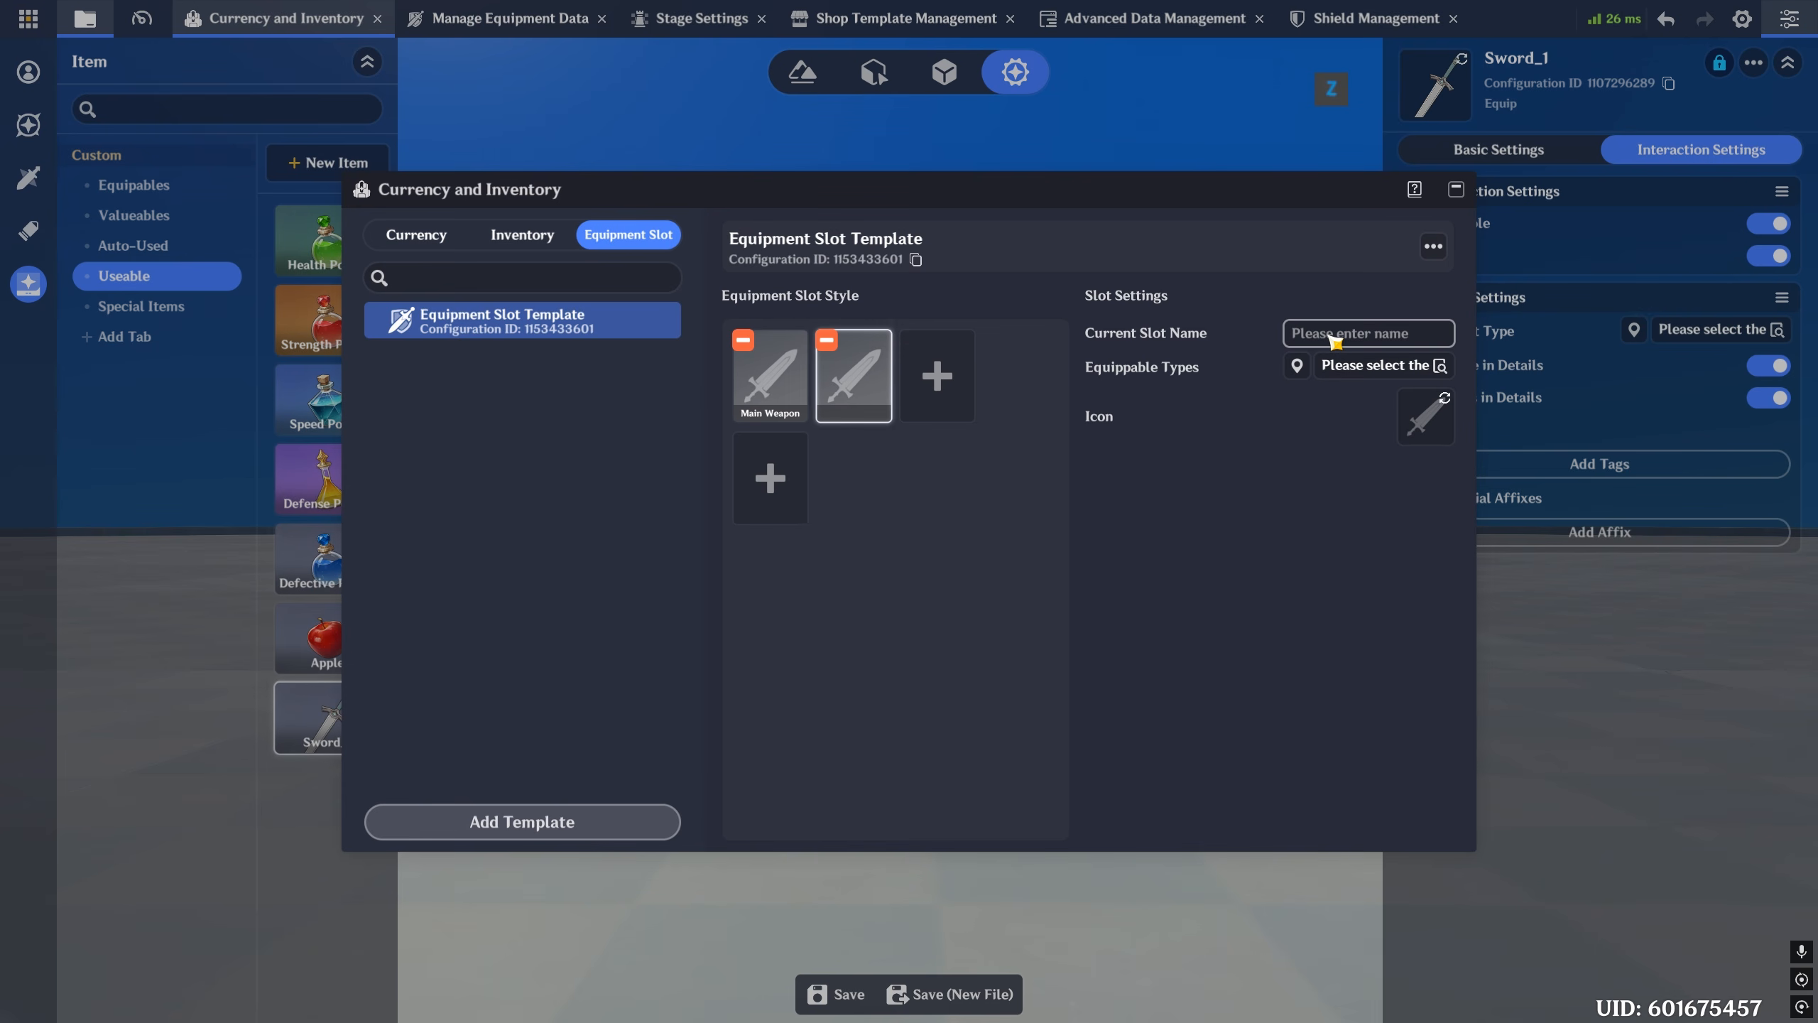
{"action": "type", "text": "Secondary Weap"}
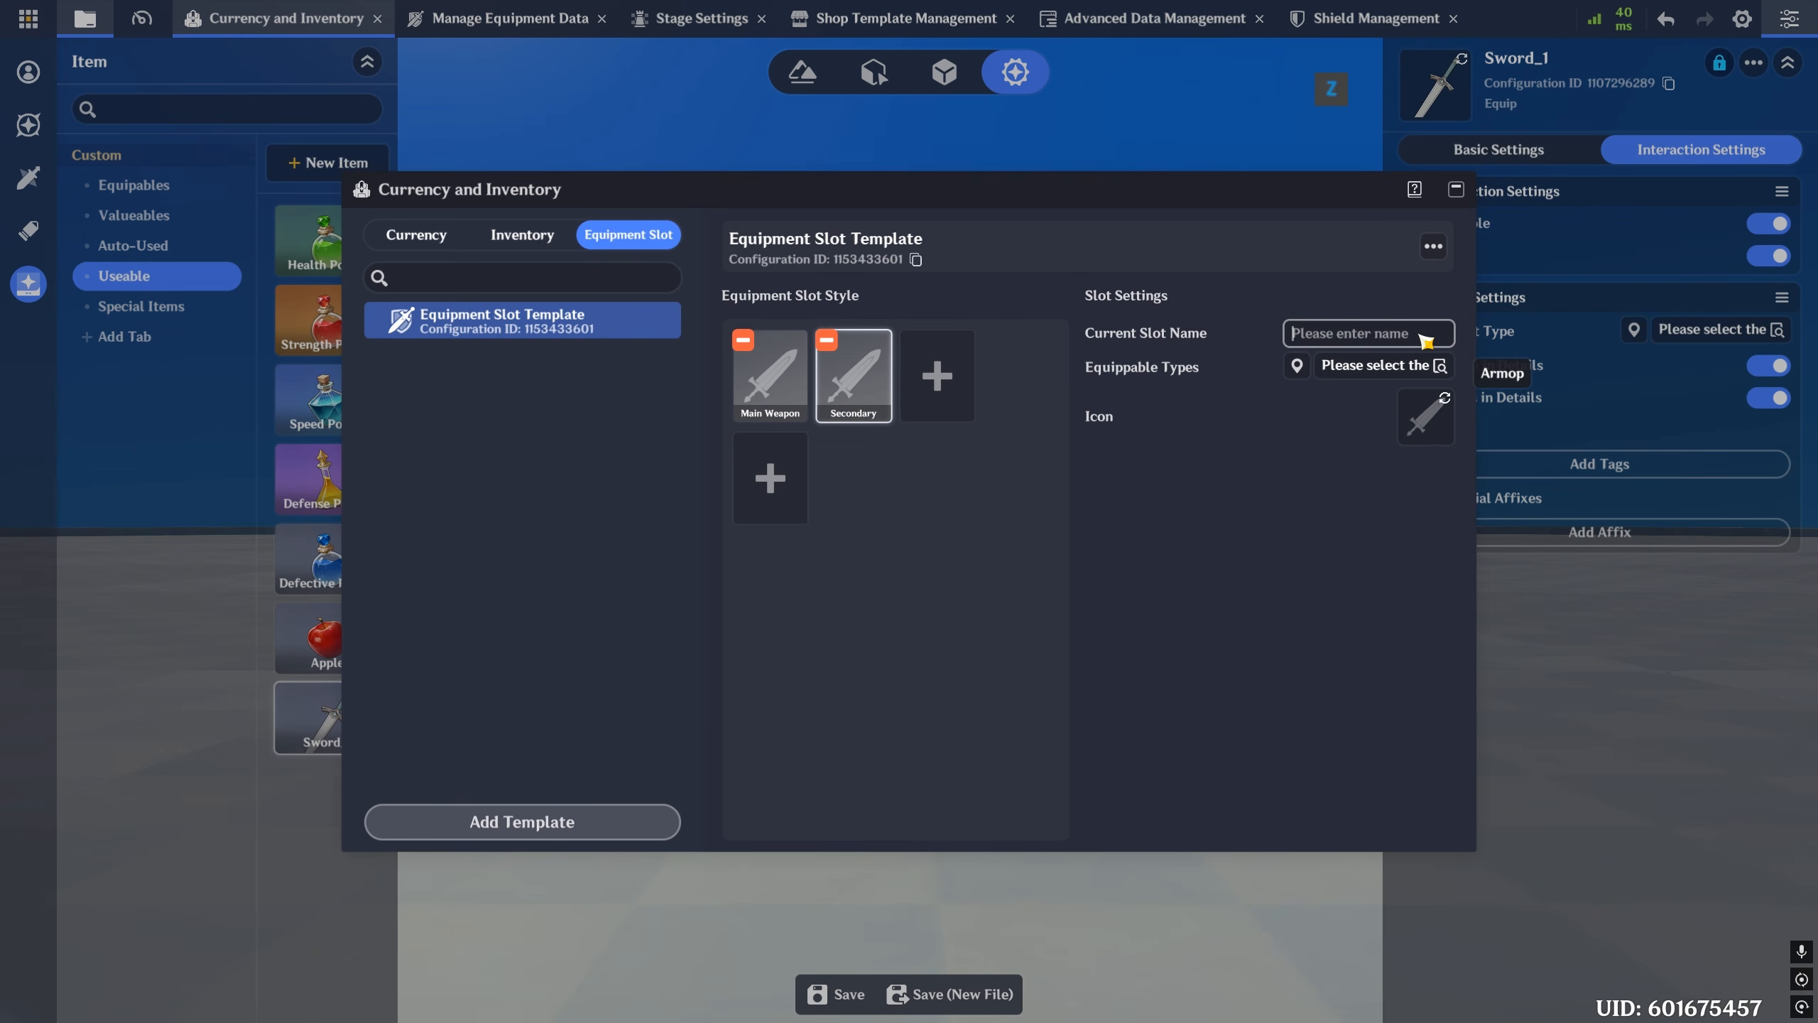
{"action": "type", "text": "Helmet"}
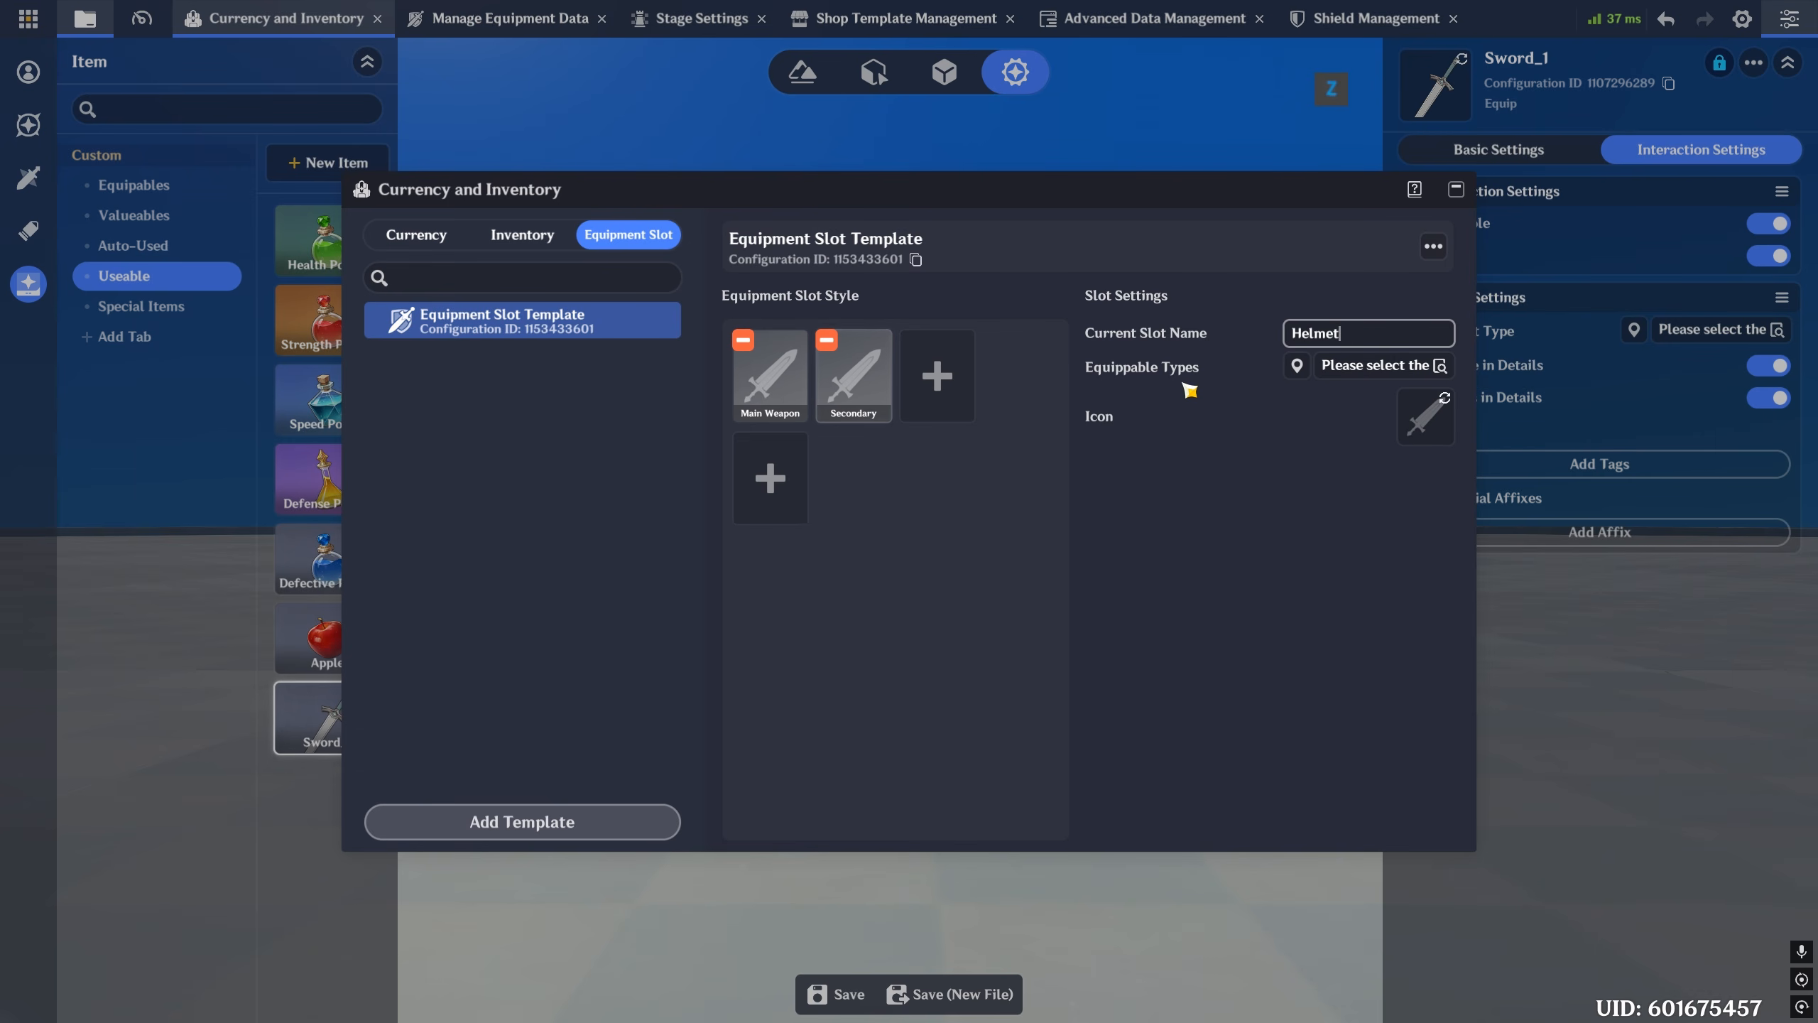
- Create a new equipment type named Armor in the Uncategorized Tab
{"action": "left_click", "coordinate": [1296, 365]}
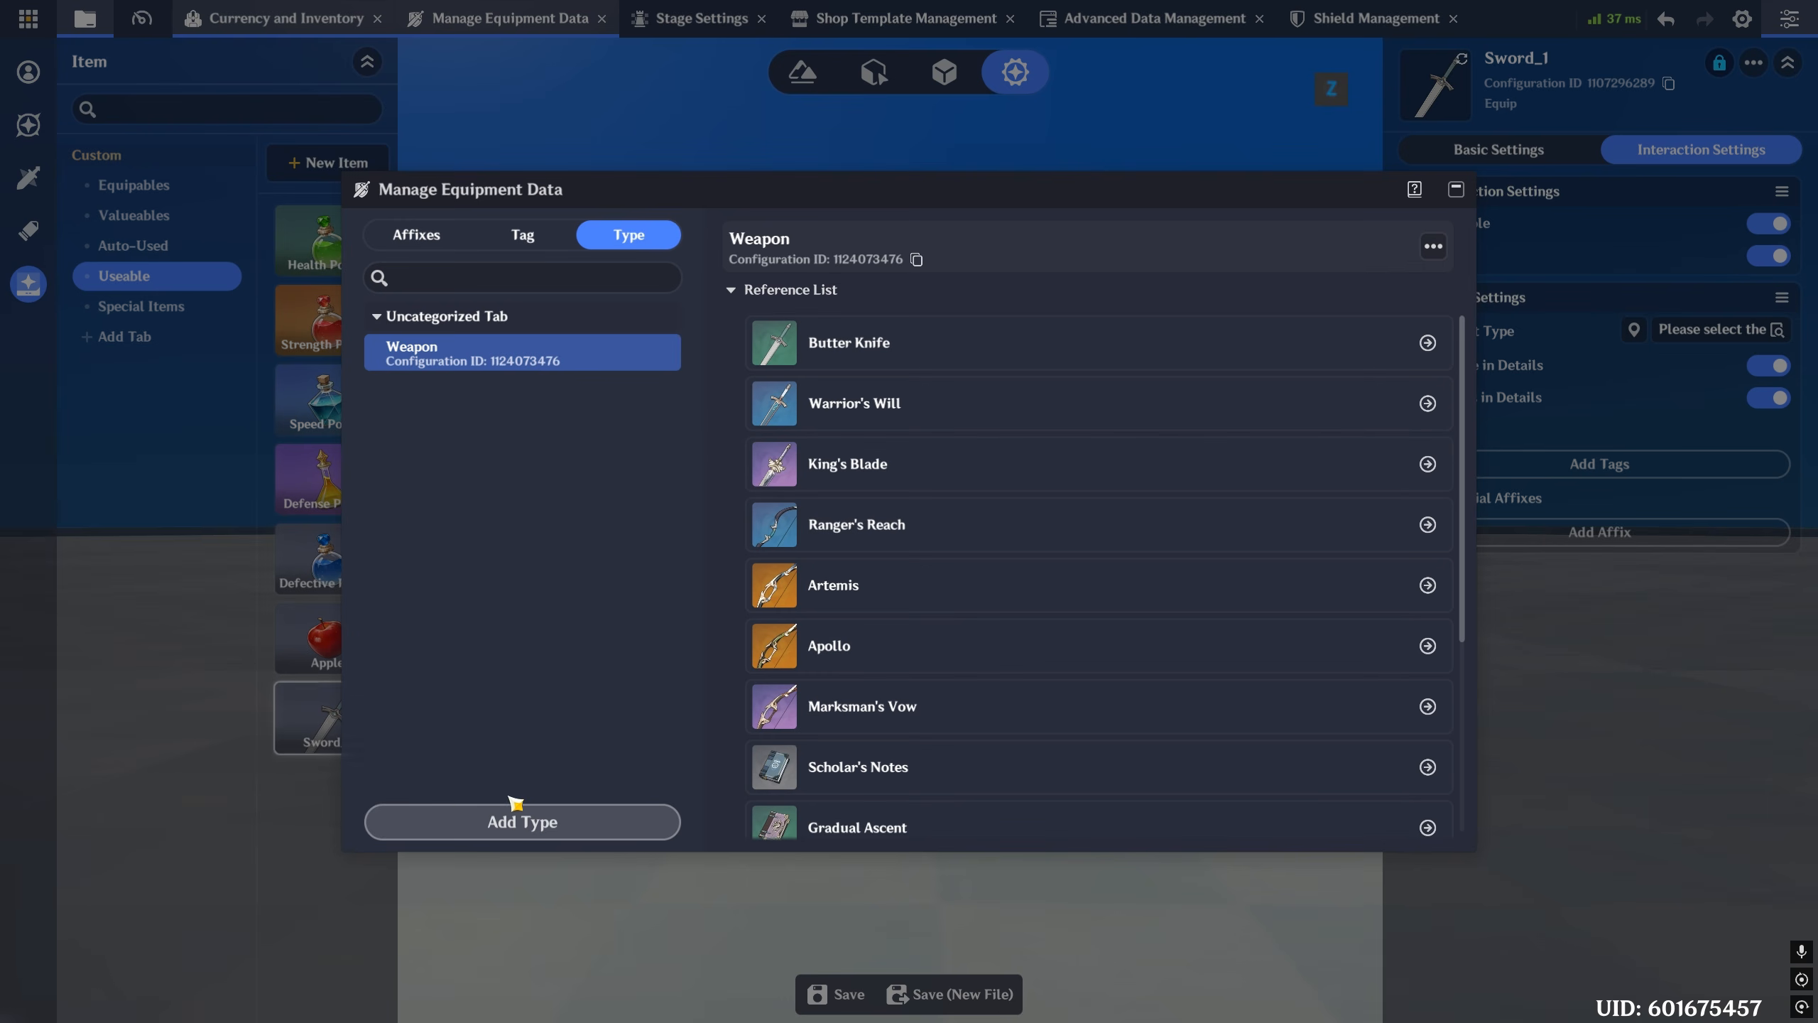
{"action": "left_click", "coordinate": [488, 822]}
{"action": "type", "text": "Armor"}
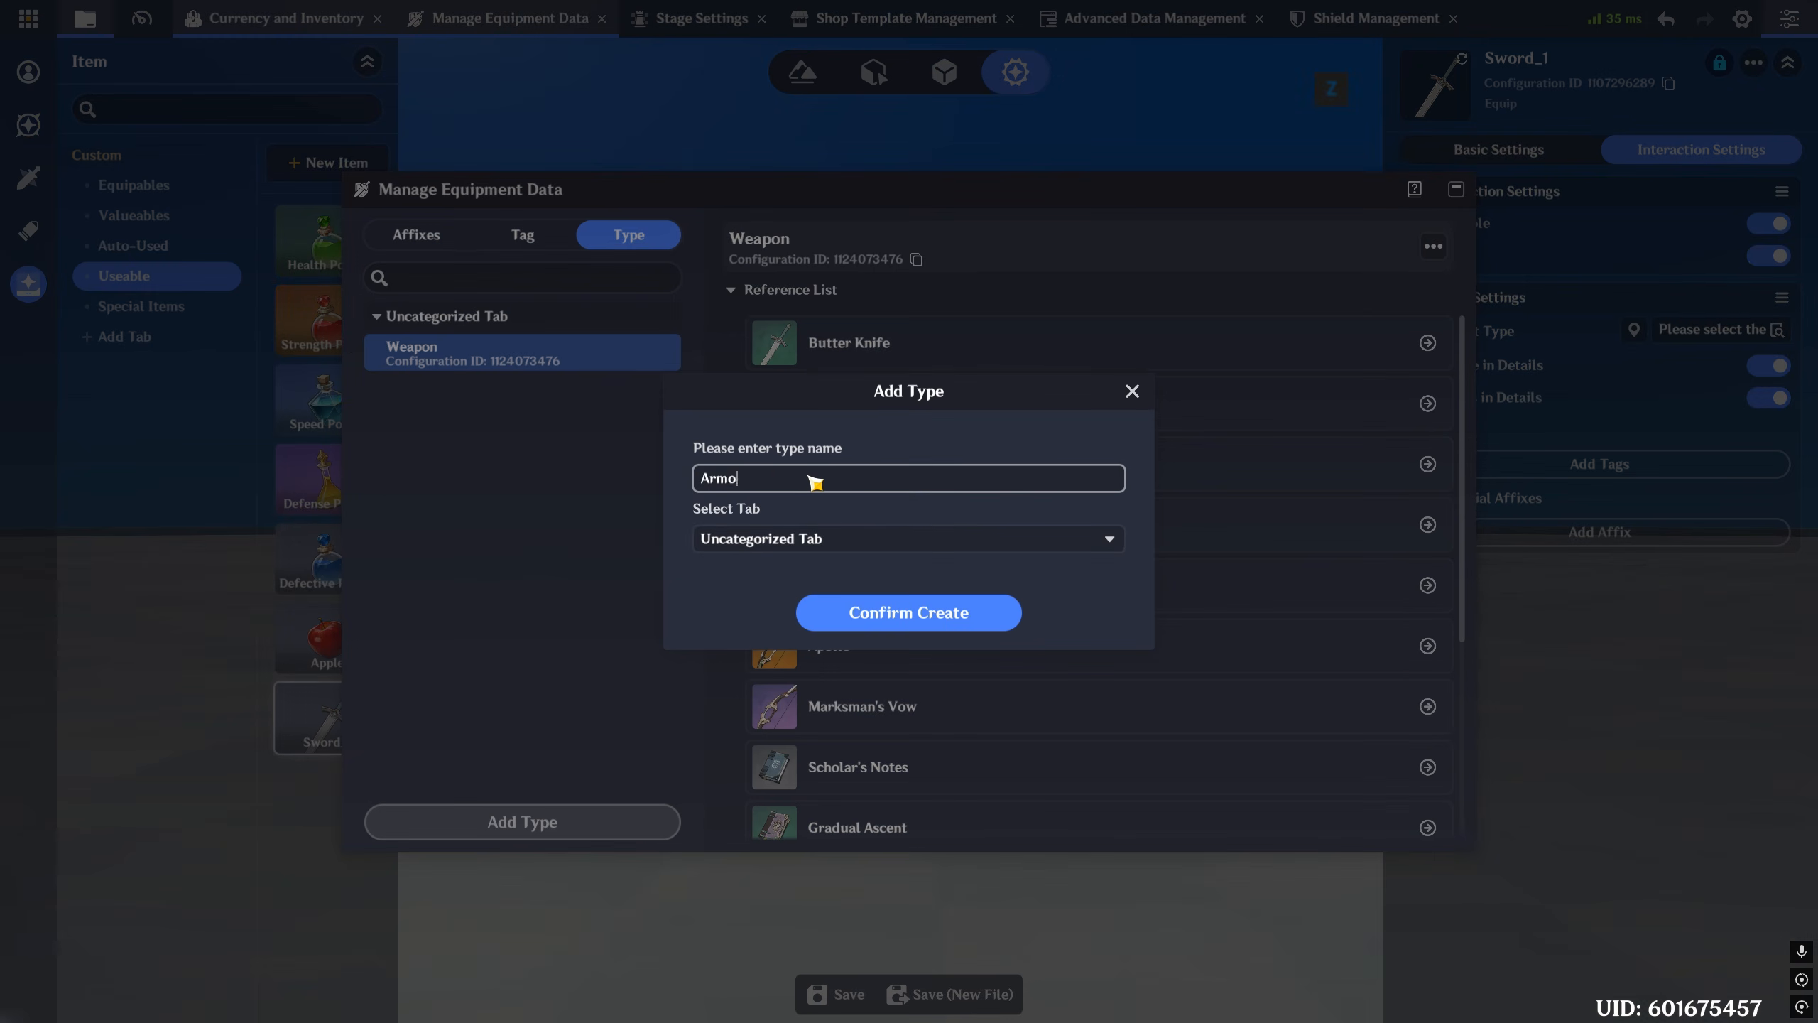
{"action": "key", "text": "Return"}
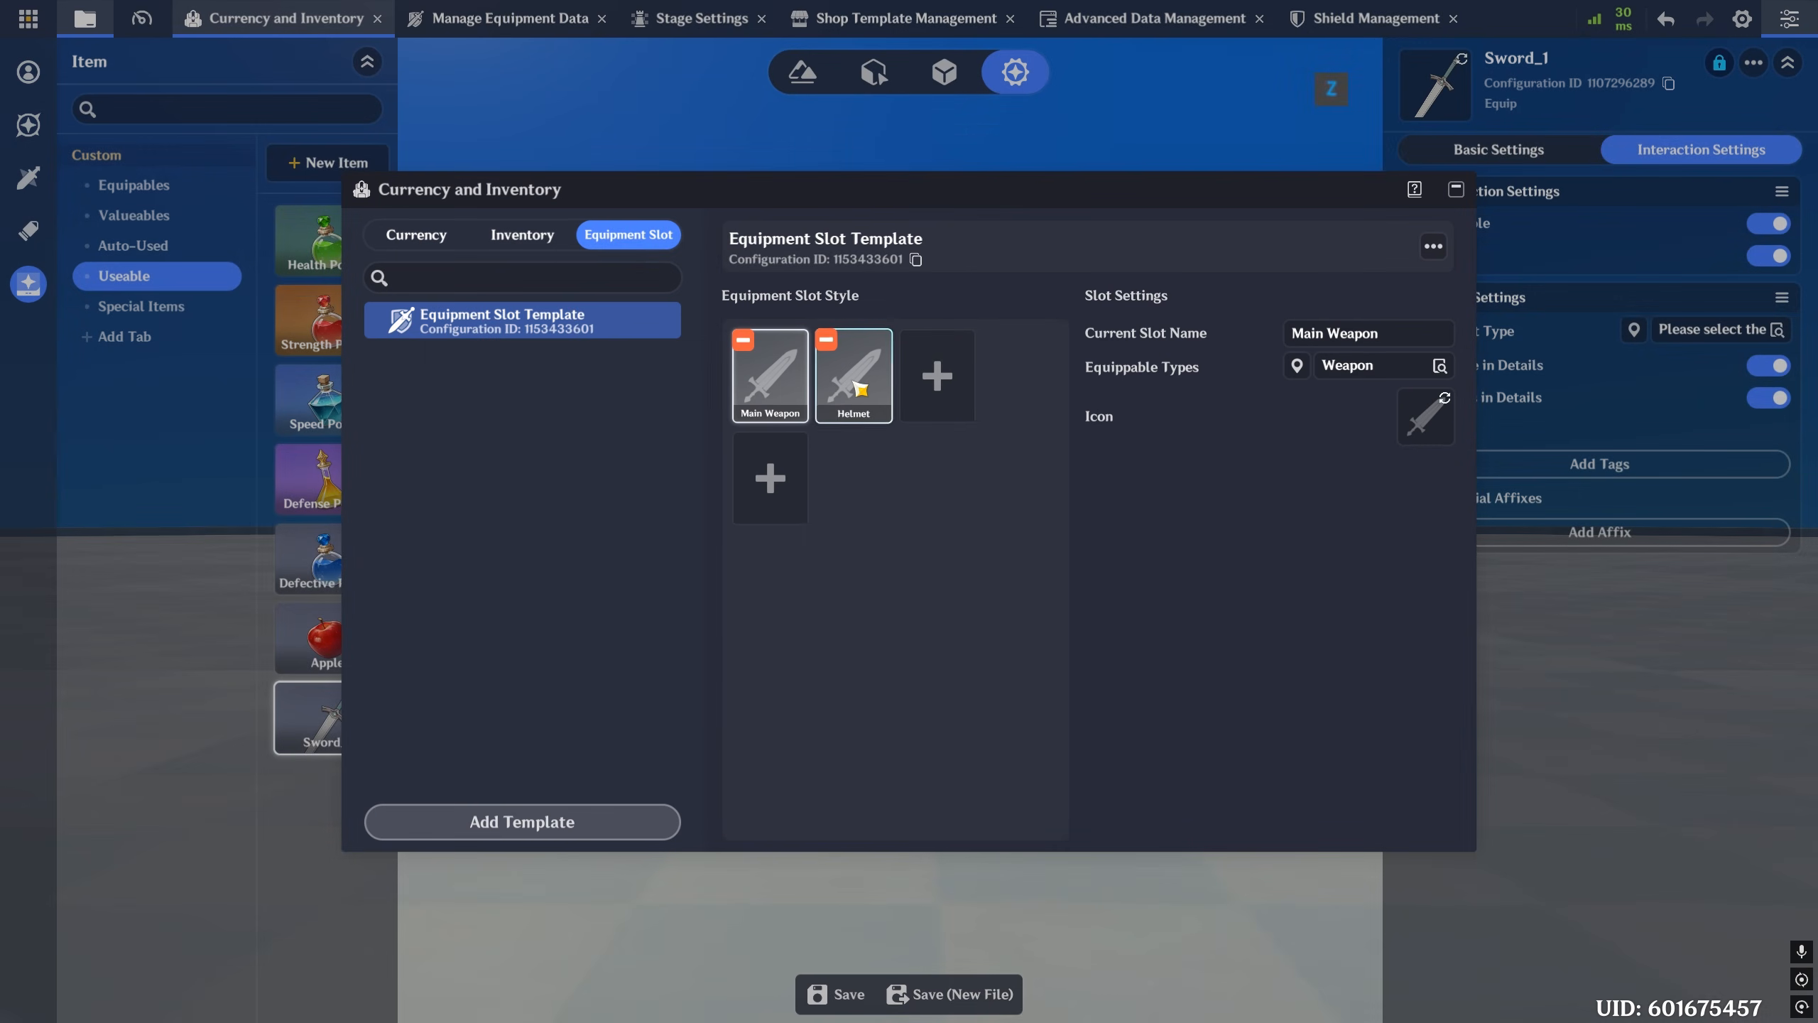
- Add a third equipment slot beside Helmet and check the Armor type's reference list
{"action": "left_click", "coordinate": [855, 380]}
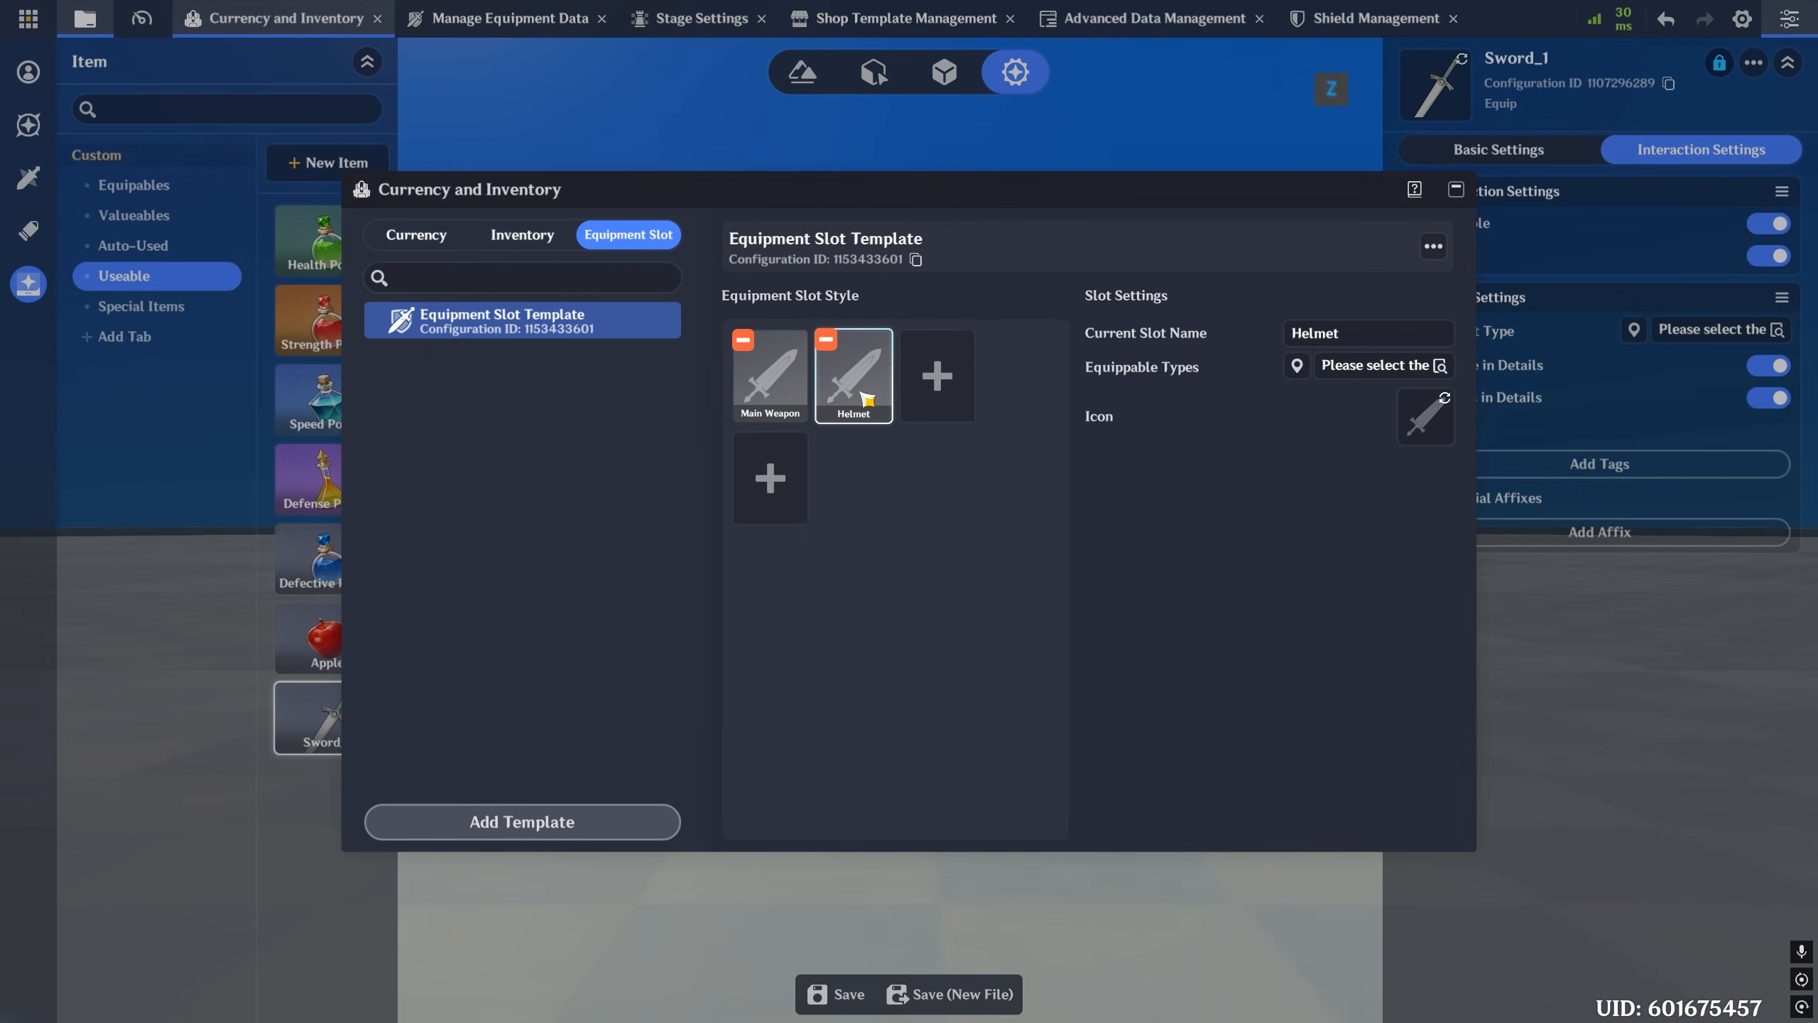
{"action": "left_click", "coordinate": [937, 375]}
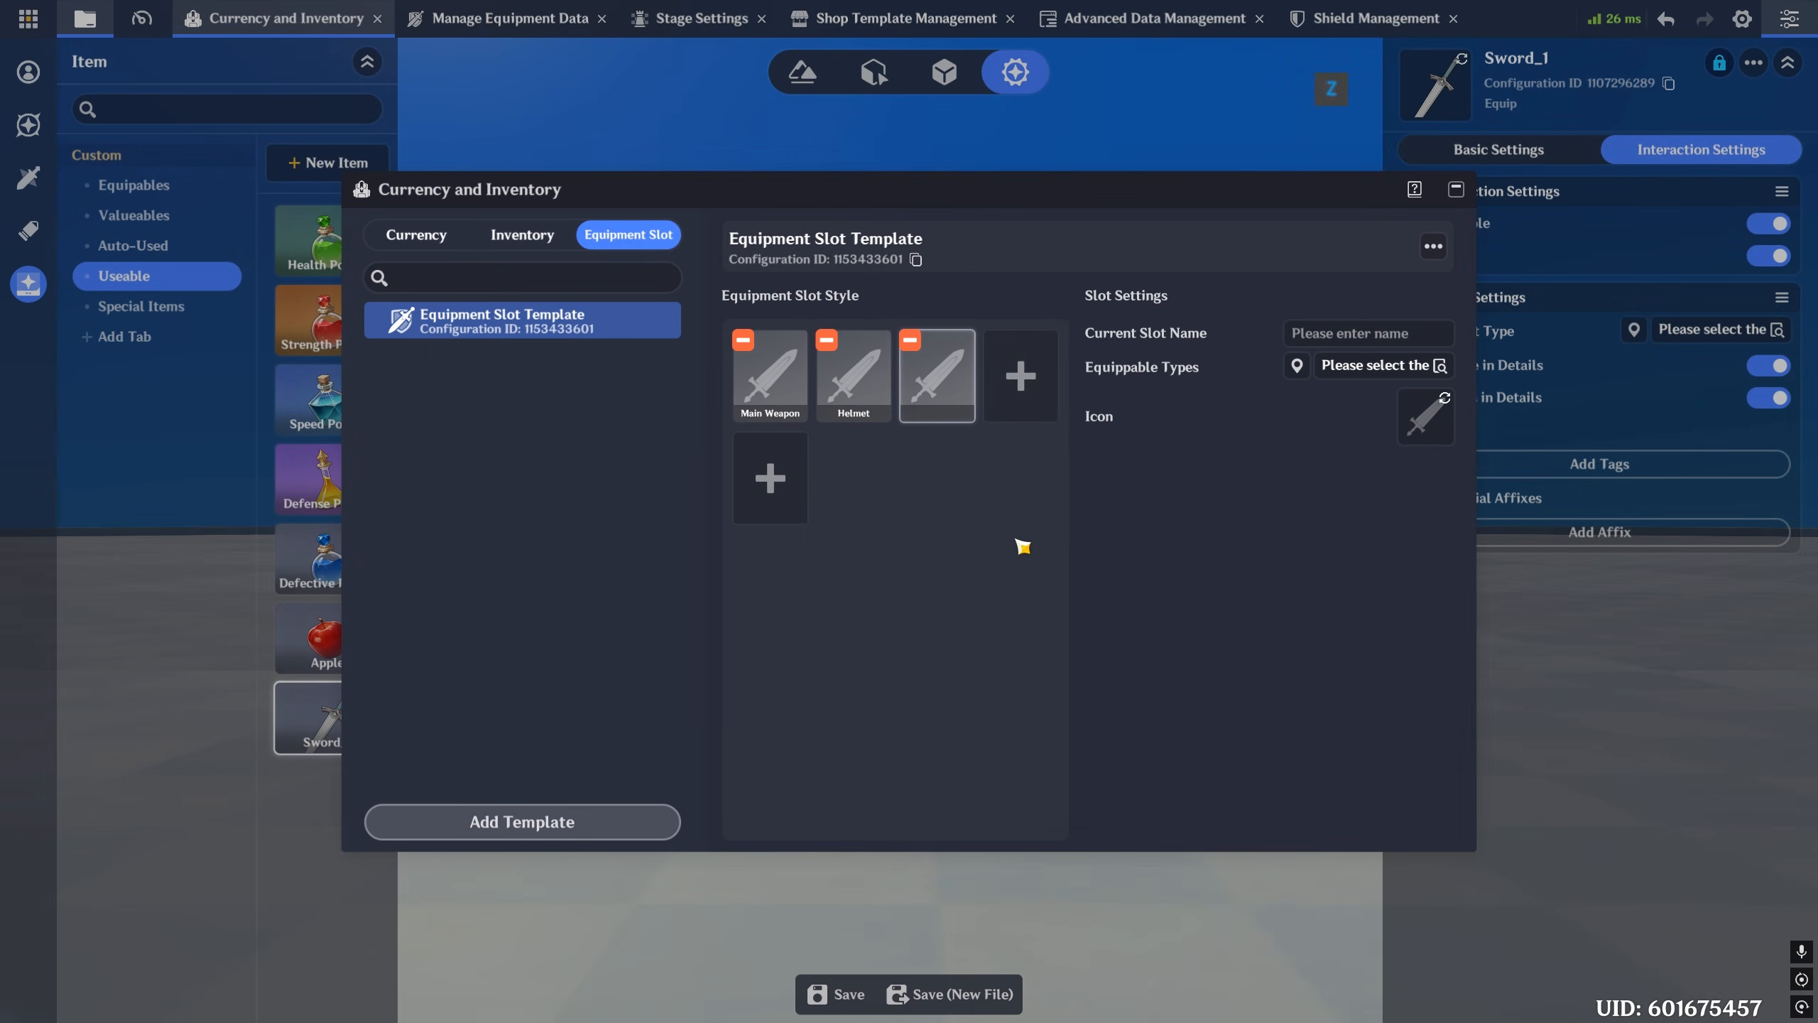
{"action": "left_click", "coordinate": [1296, 365]}
{"action": "left_click", "coordinate": [623, 397]}
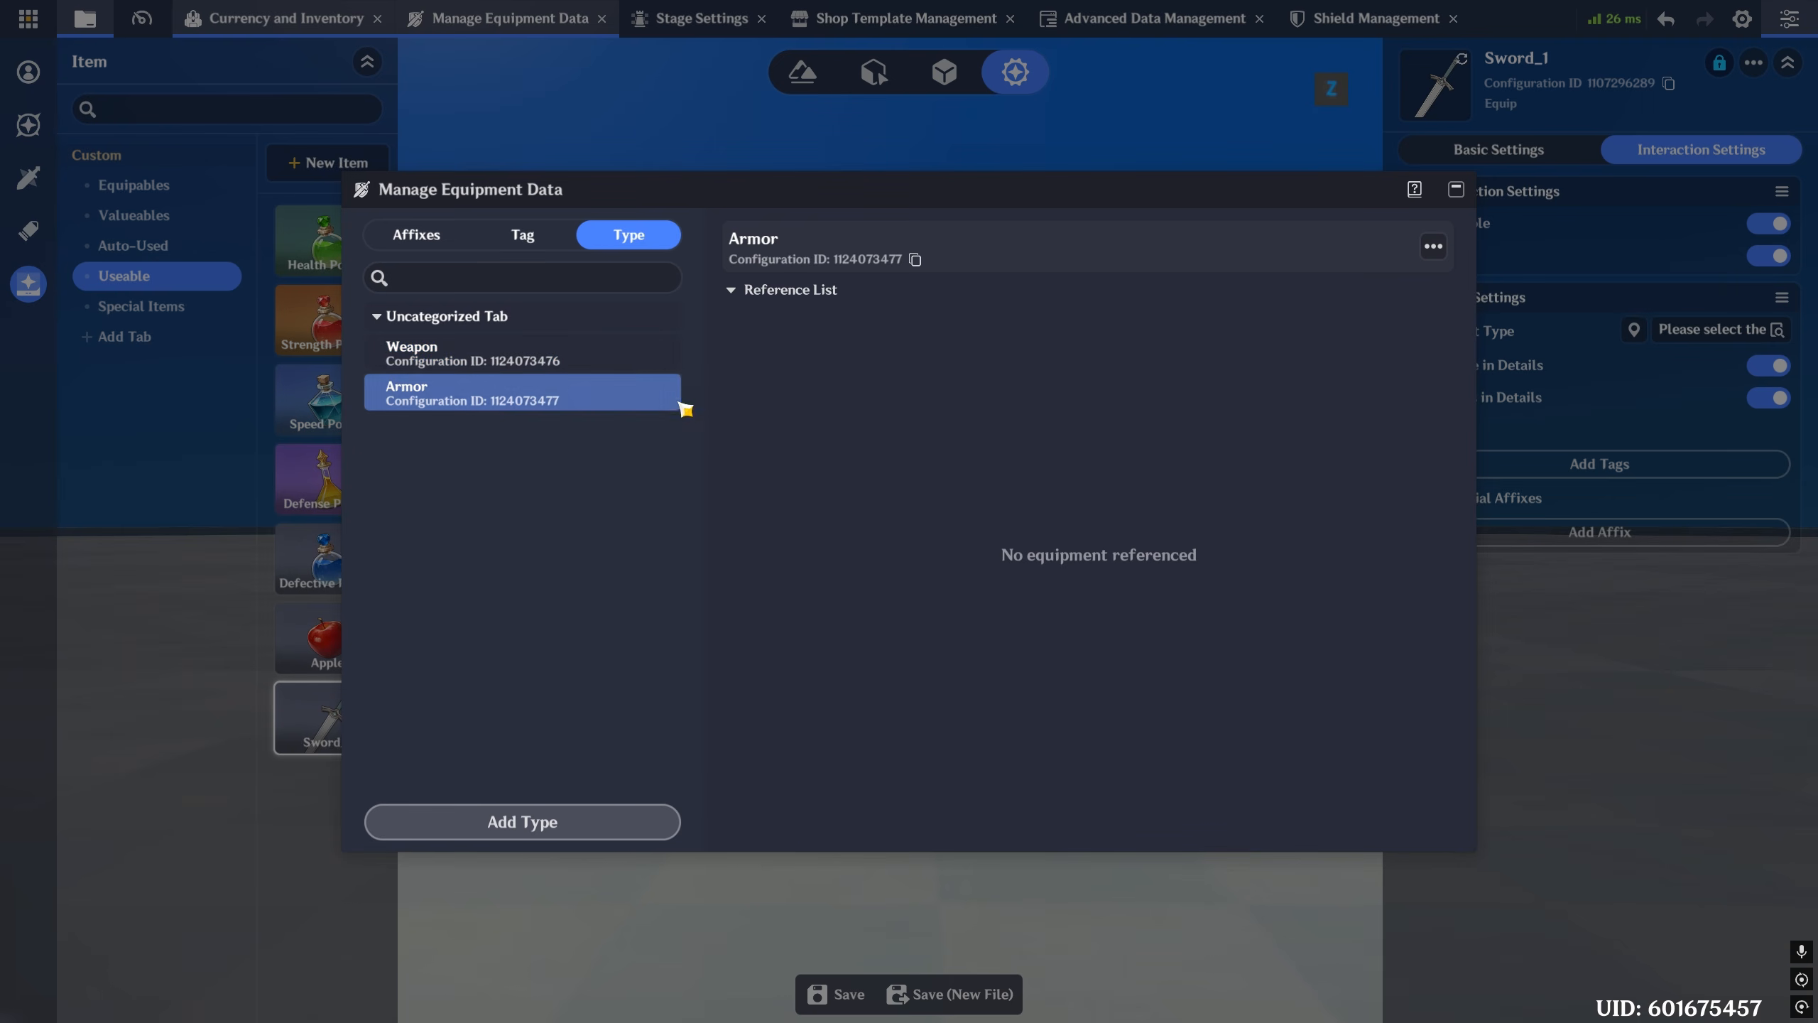
{"action": "left_click", "coordinate": [1456, 190]}
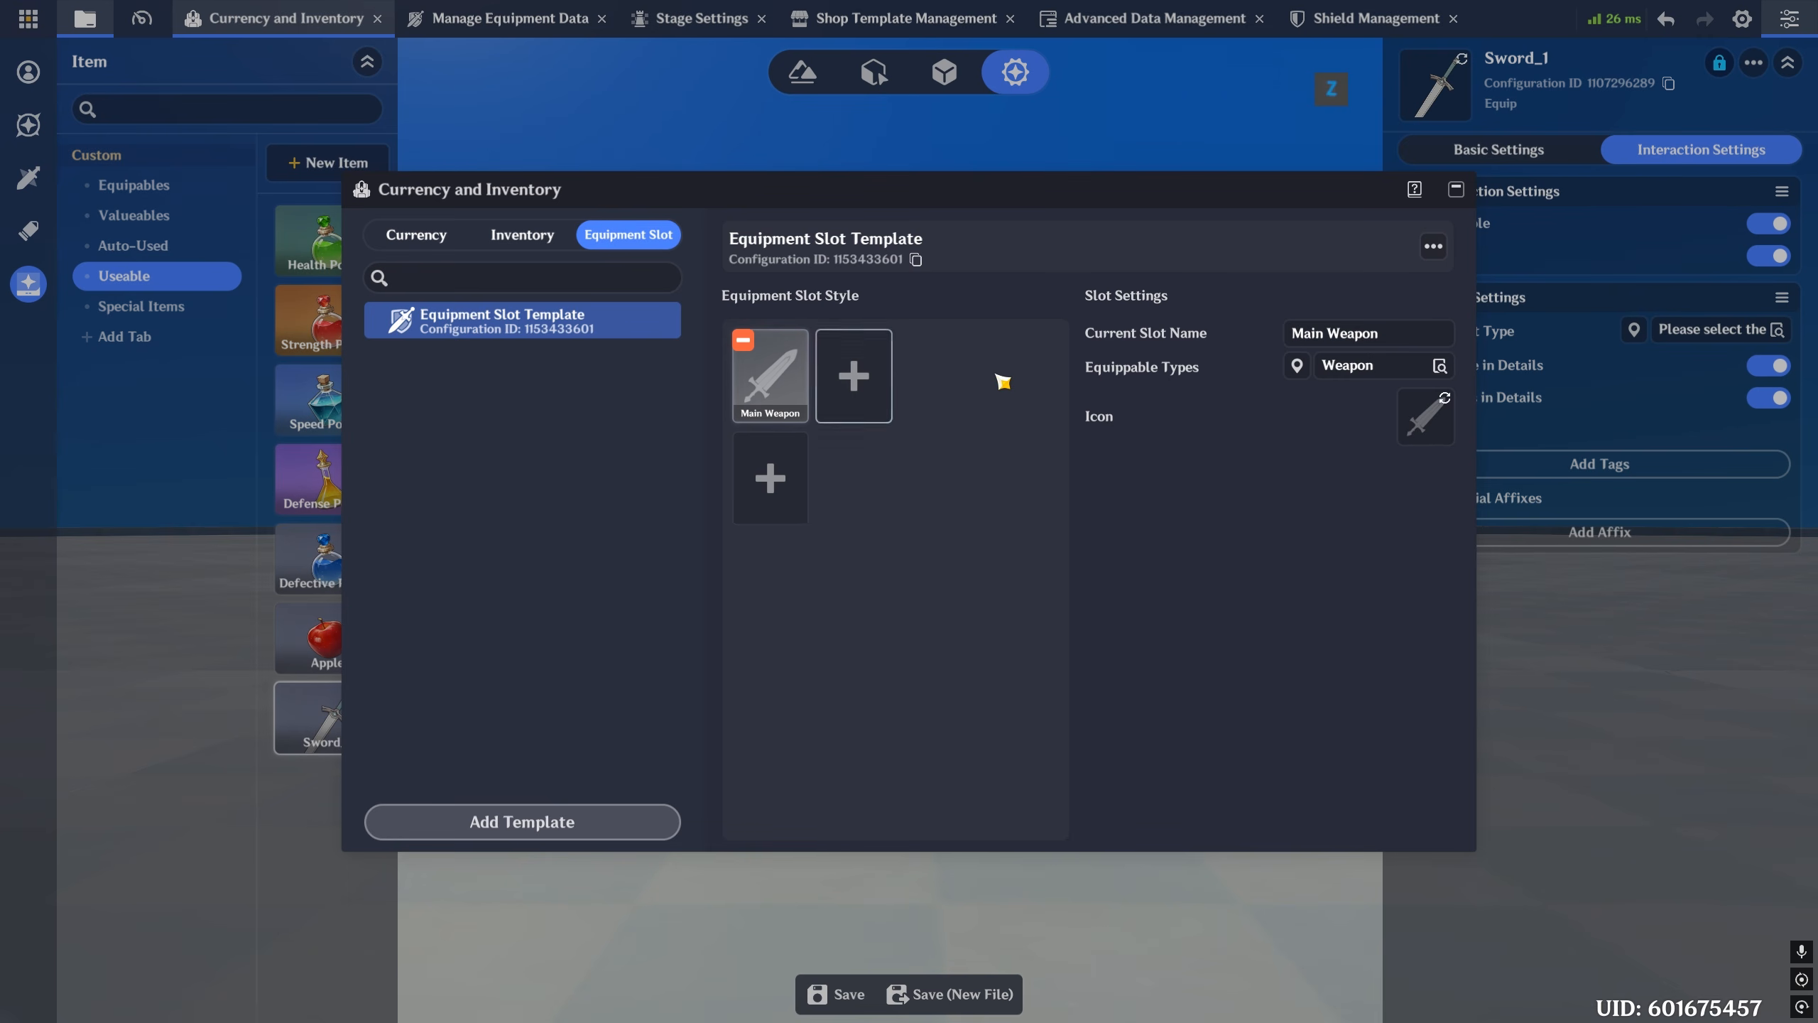
- Try adding equipment slots in new rows below Main Weapon, remove them again, and close the slot template window
{"action": "left_click", "coordinate": [800, 474]}
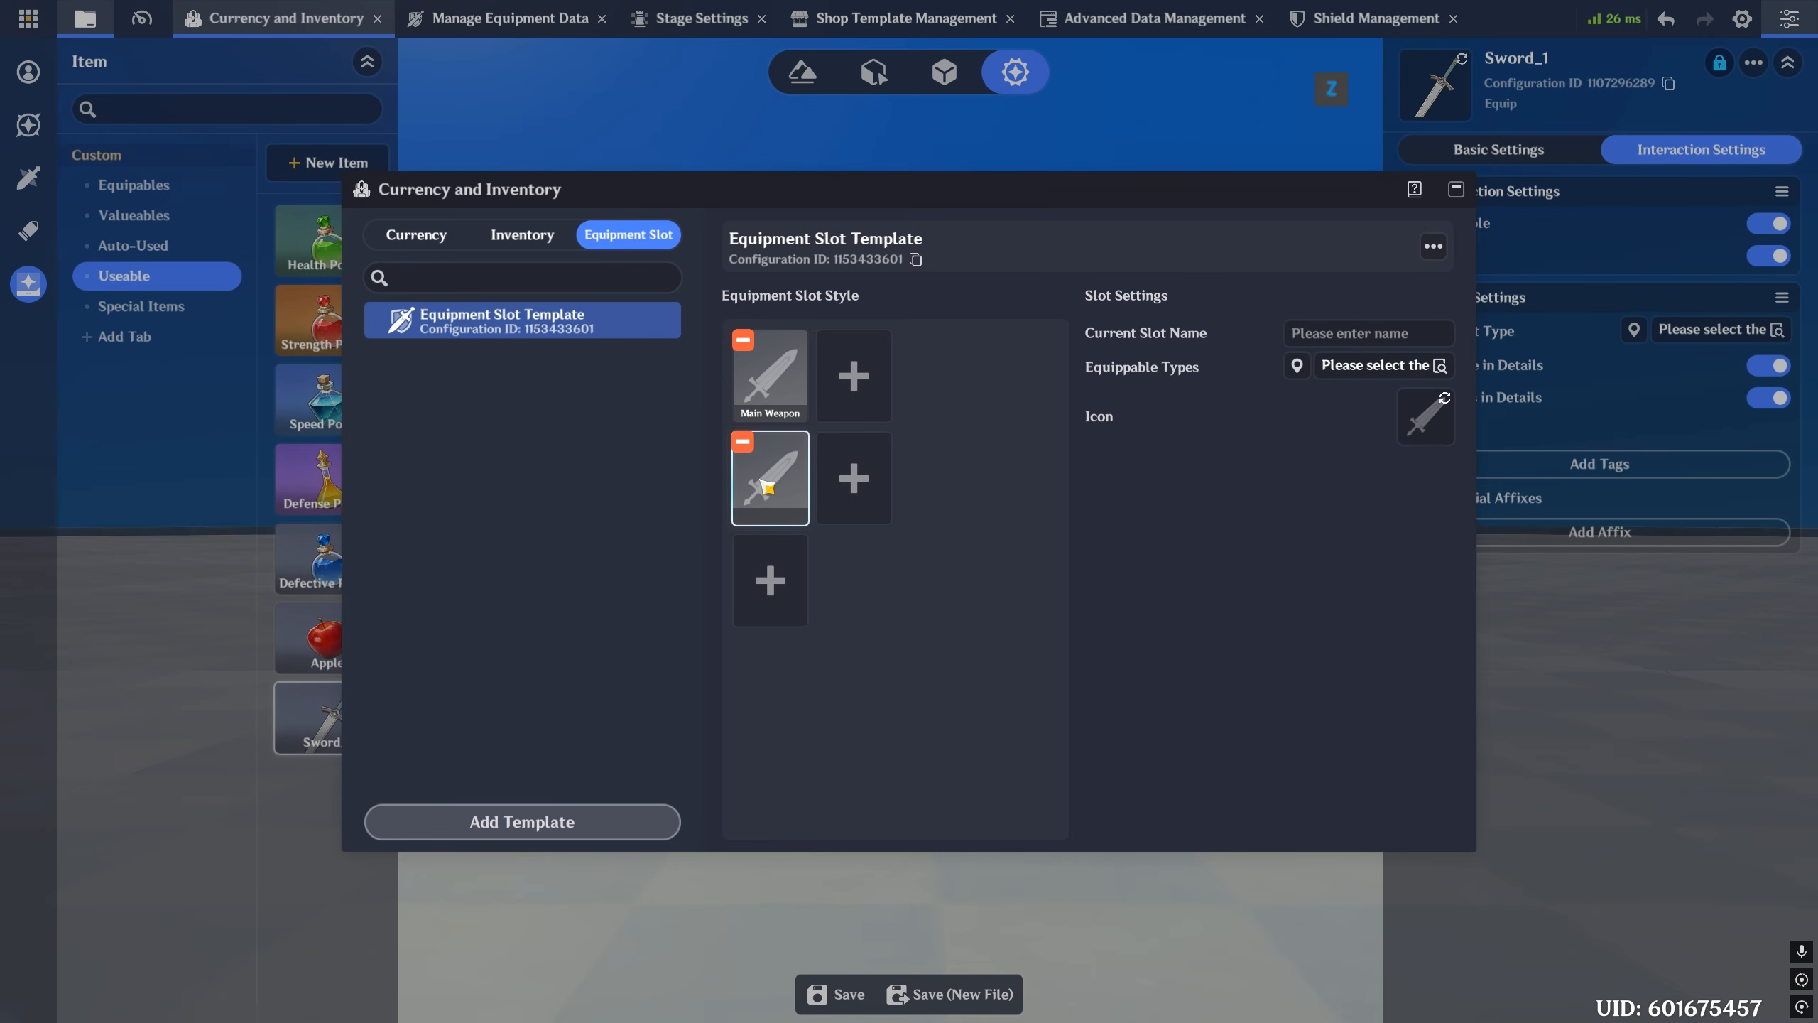
{"action": "left_click", "coordinate": [769, 581]}
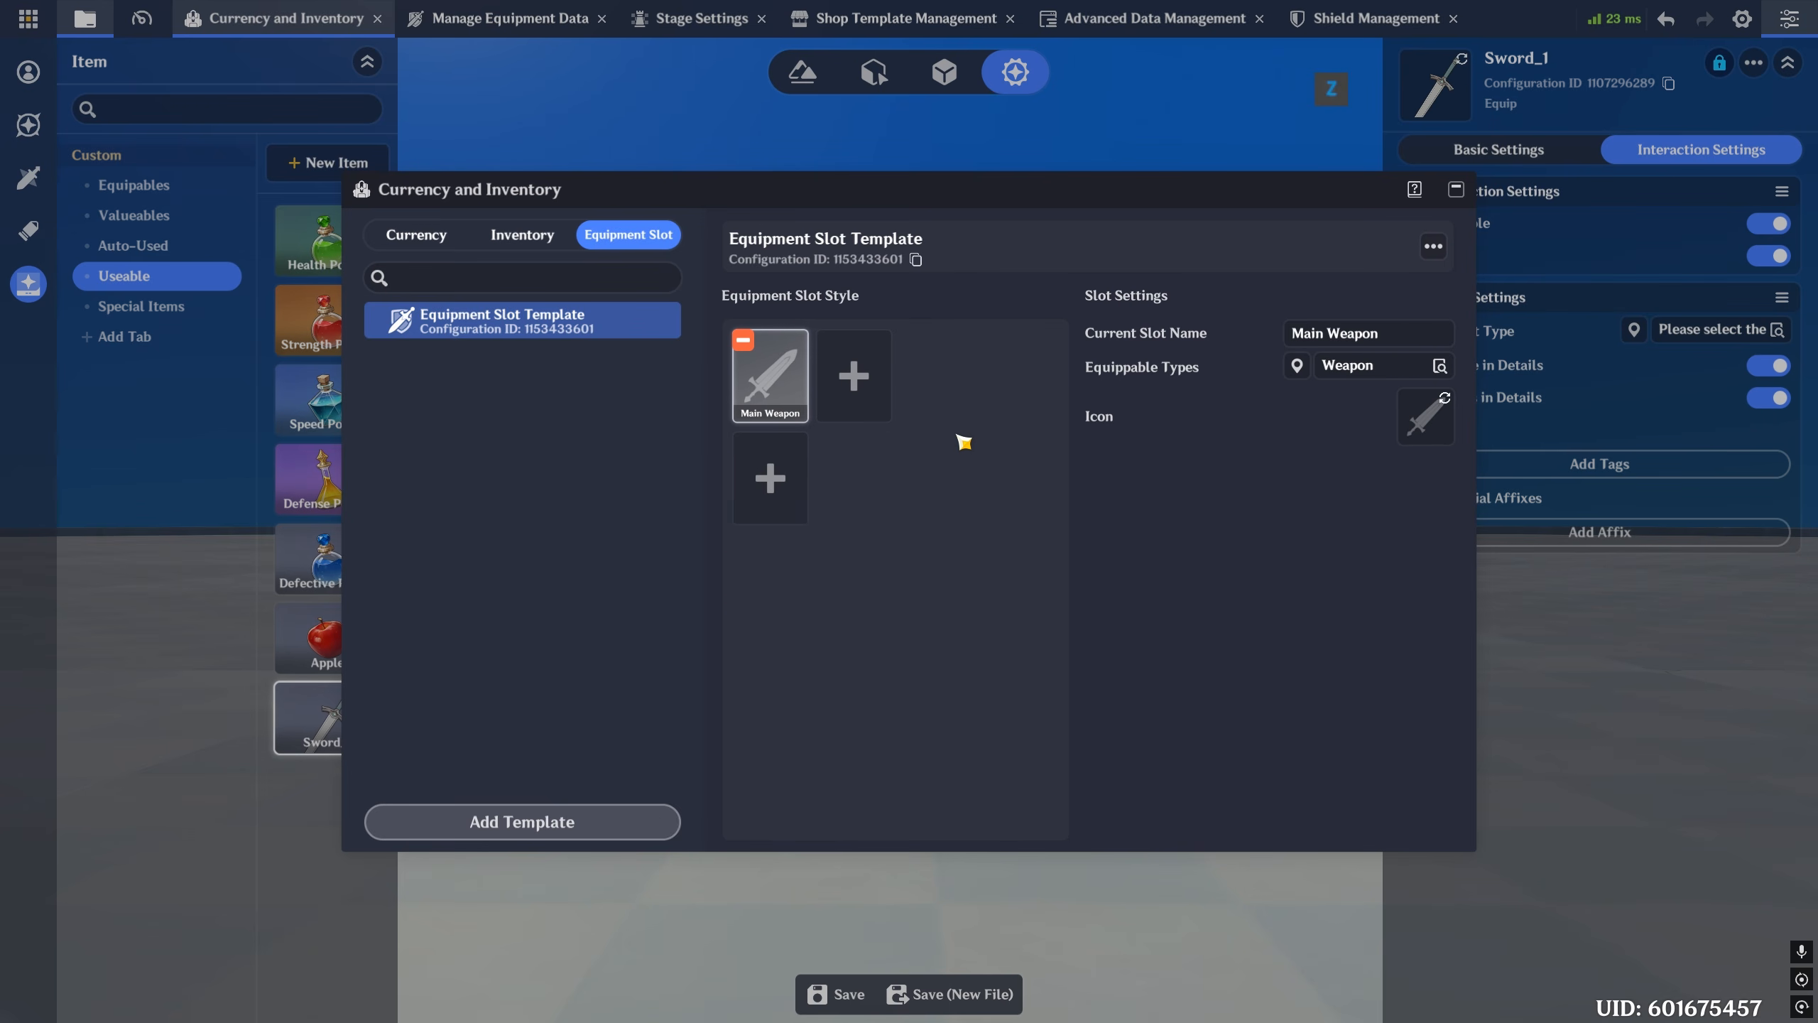
{"action": "left_click", "coordinate": [1457, 190]}
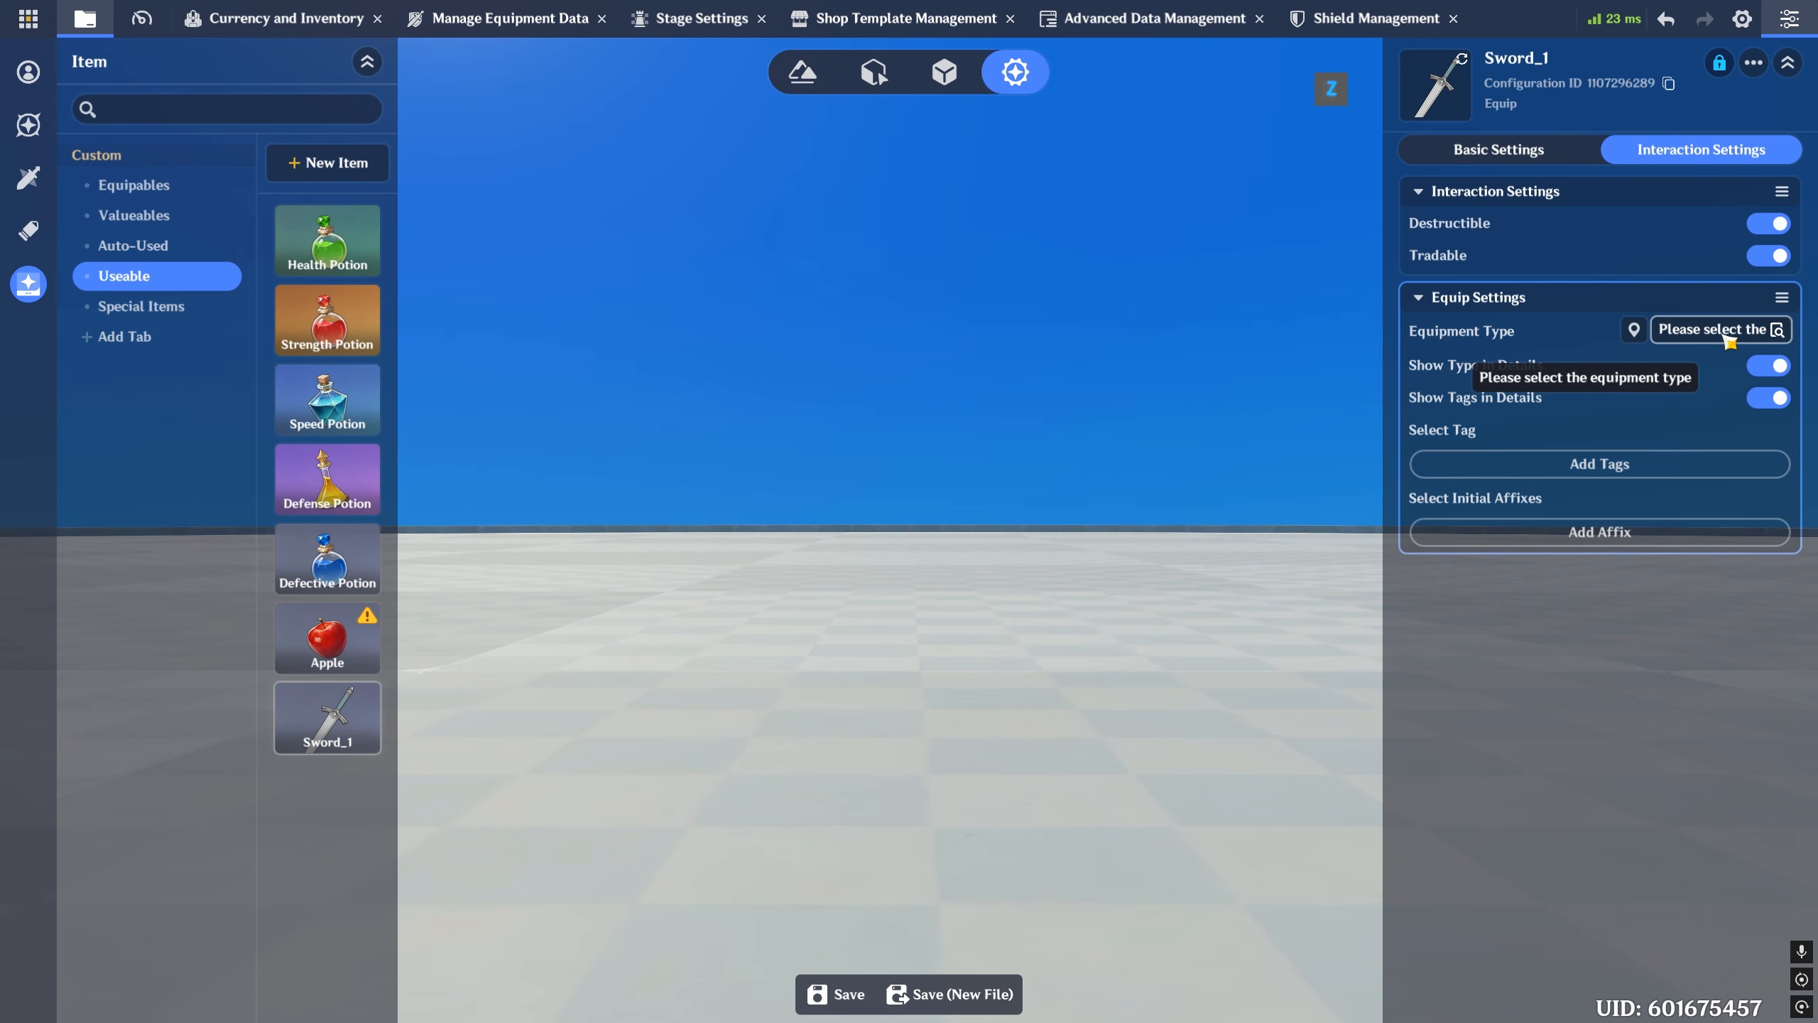
- Set the Sword's equipment type to Weapon
{"action": "left_click", "coordinate": [1757, 336]}
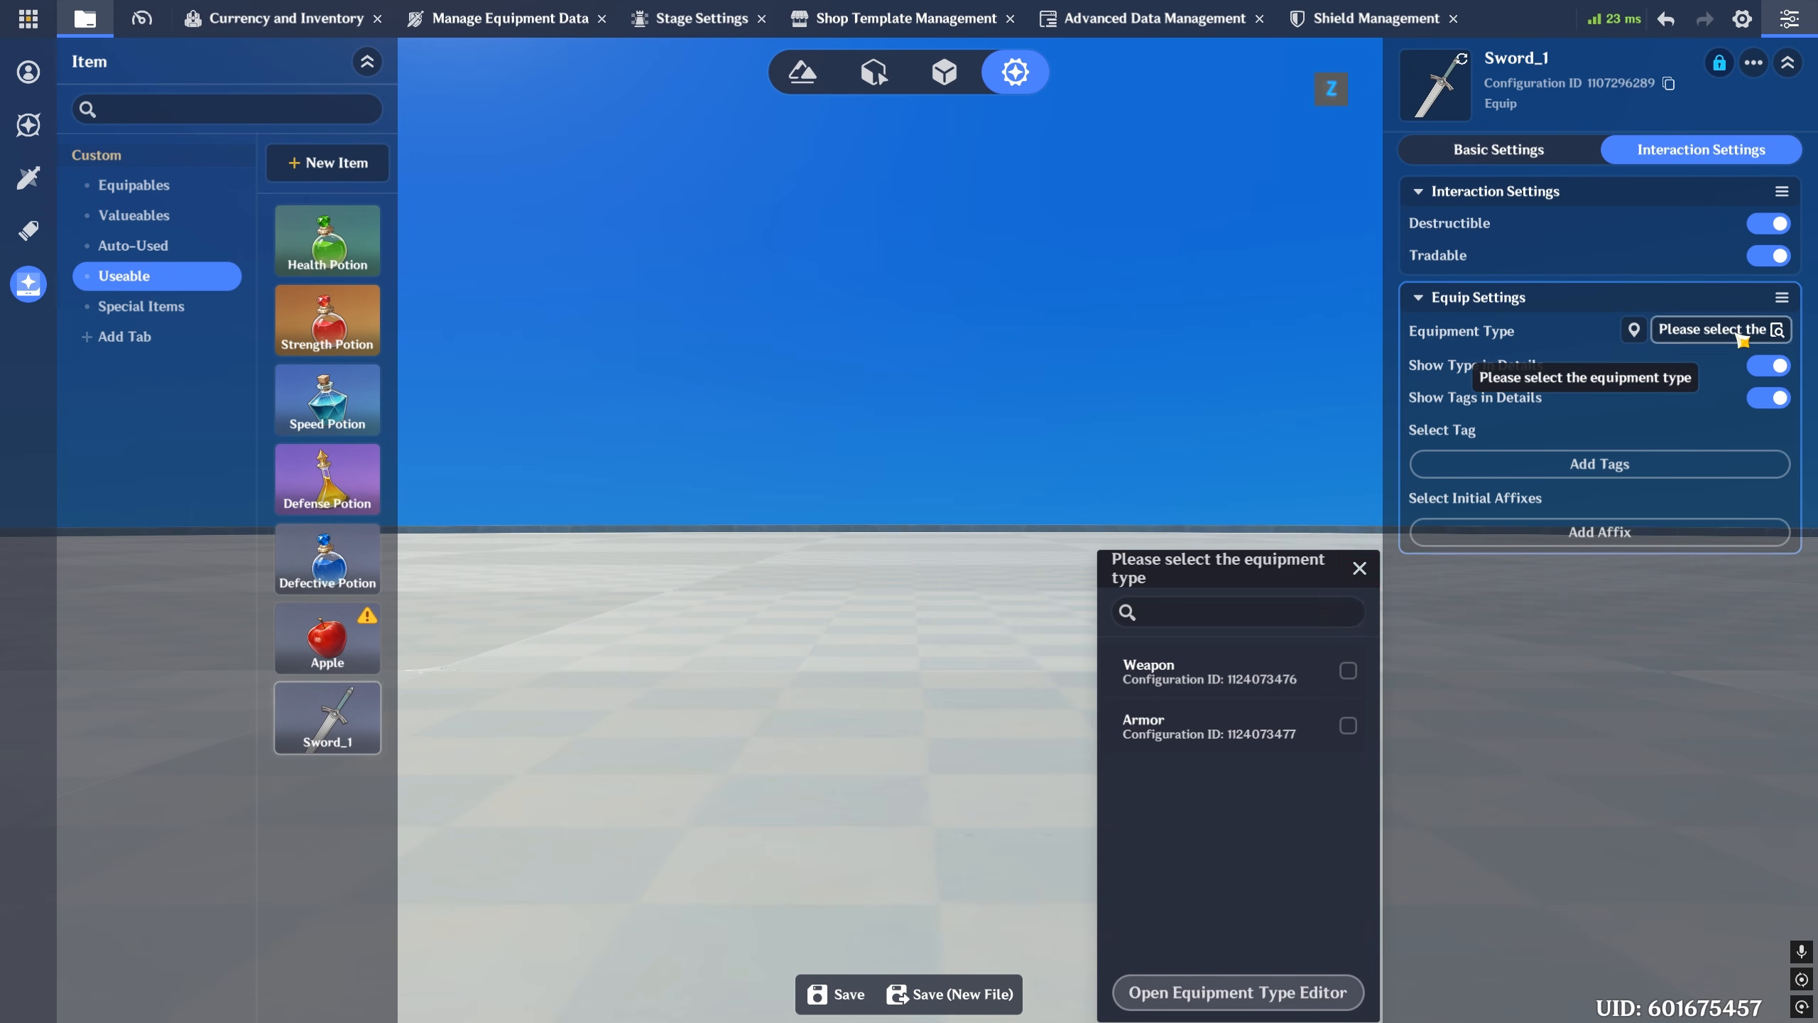
{"action": "left_click", "coordinate": [1348, 671]}
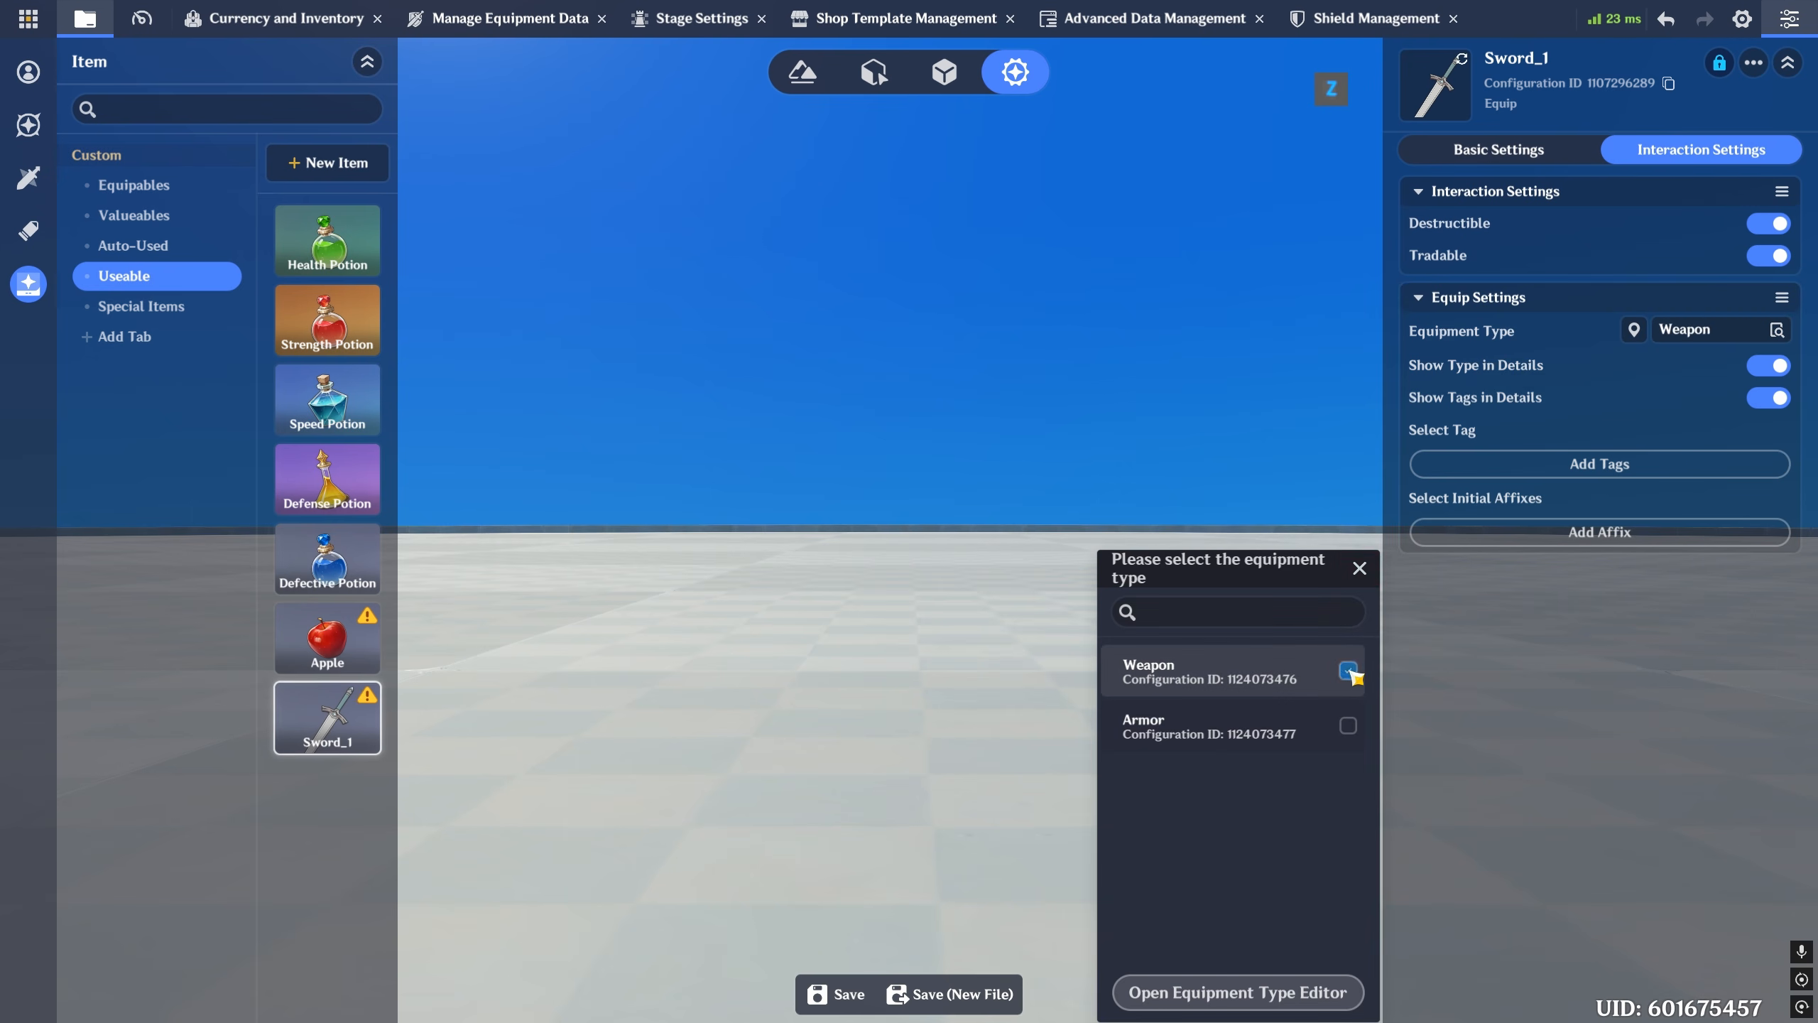
{"action": "left_click", "coordinate": [1359, 568]}
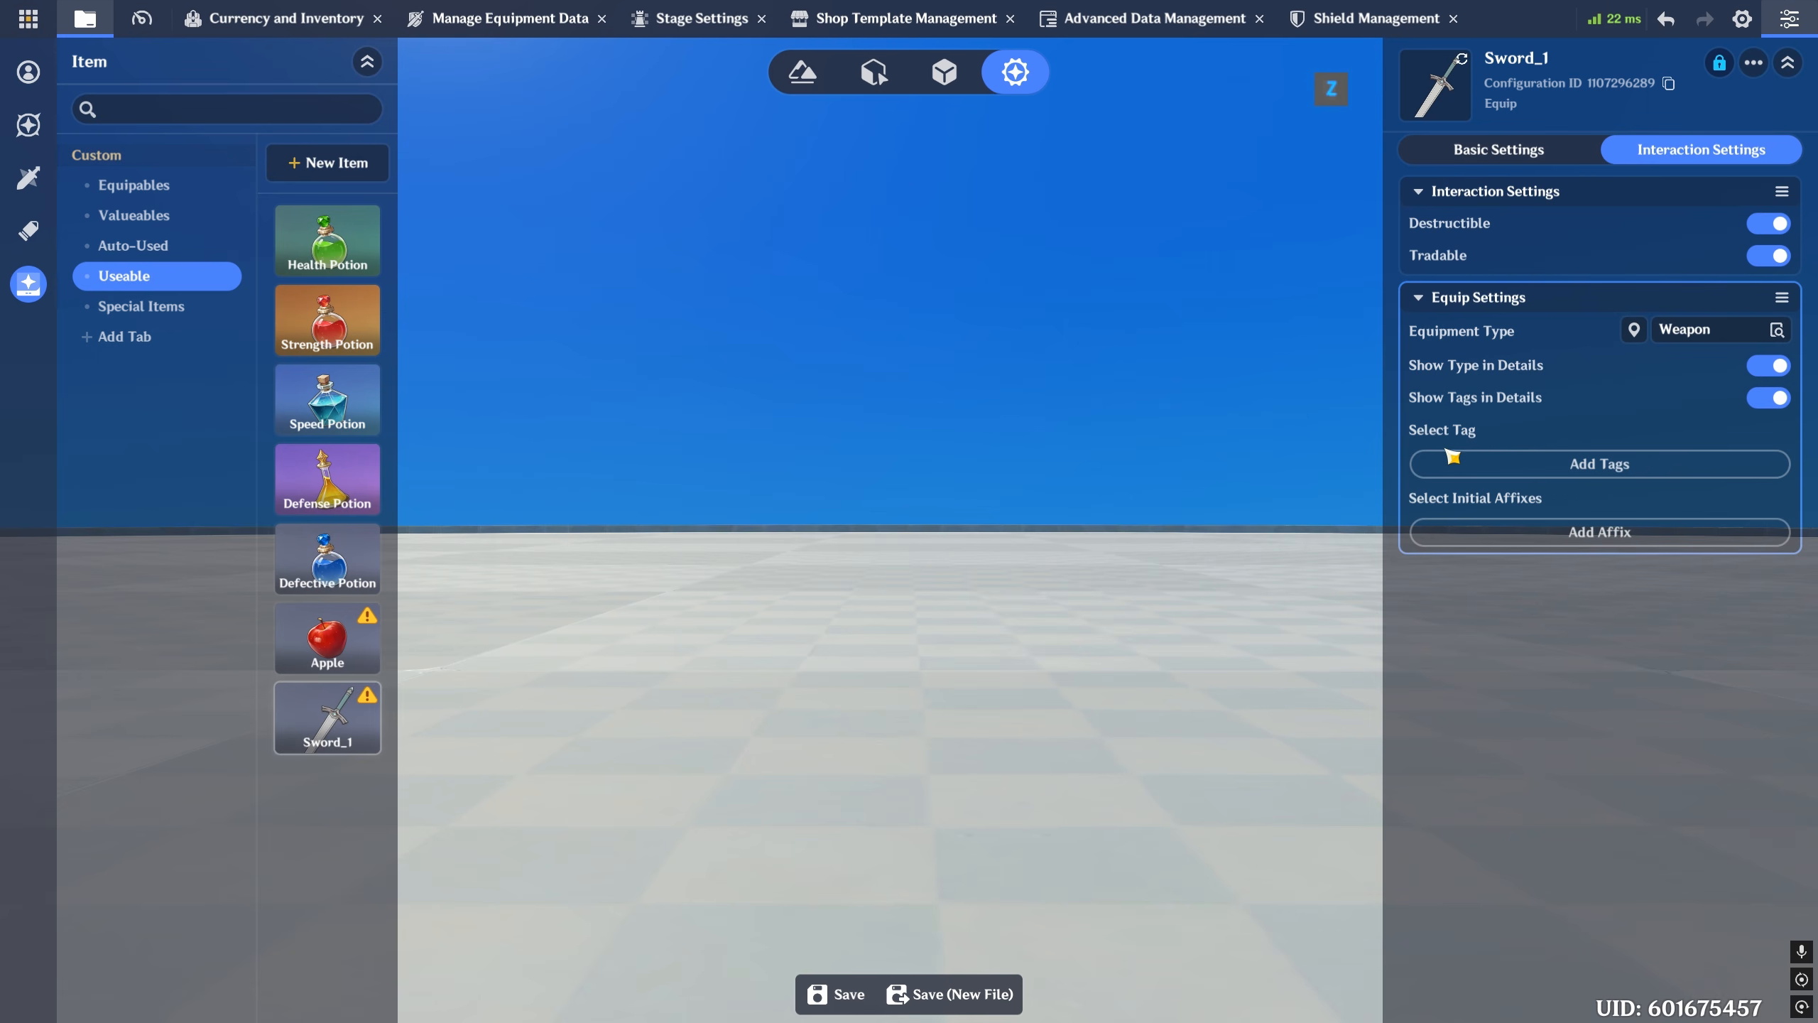
- Review the tags available for the Sword, and examine the Rarity and Uncategorized groups in the equipment tag editor
{"action": "left_click", "coordinate": [1601, 477]}
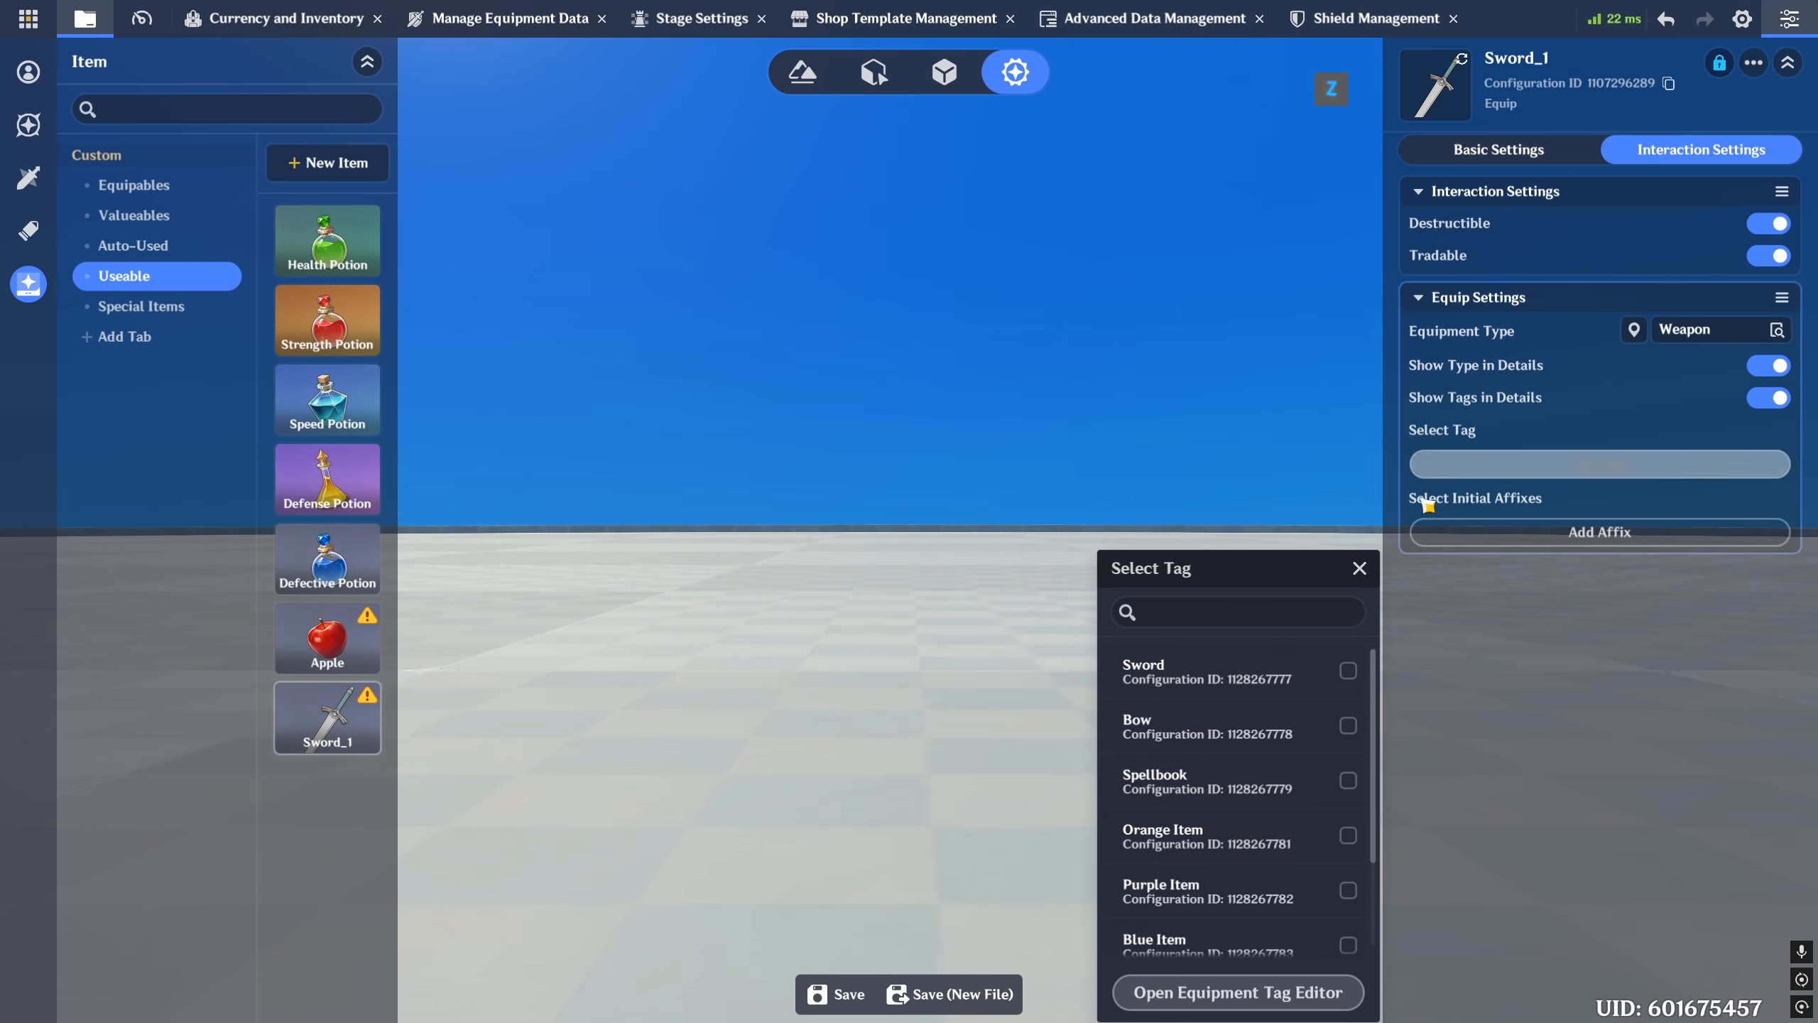
{"action": "left_click_drag", "start_coordinate": [1372, 674], "coordinate": [1403, 564]}
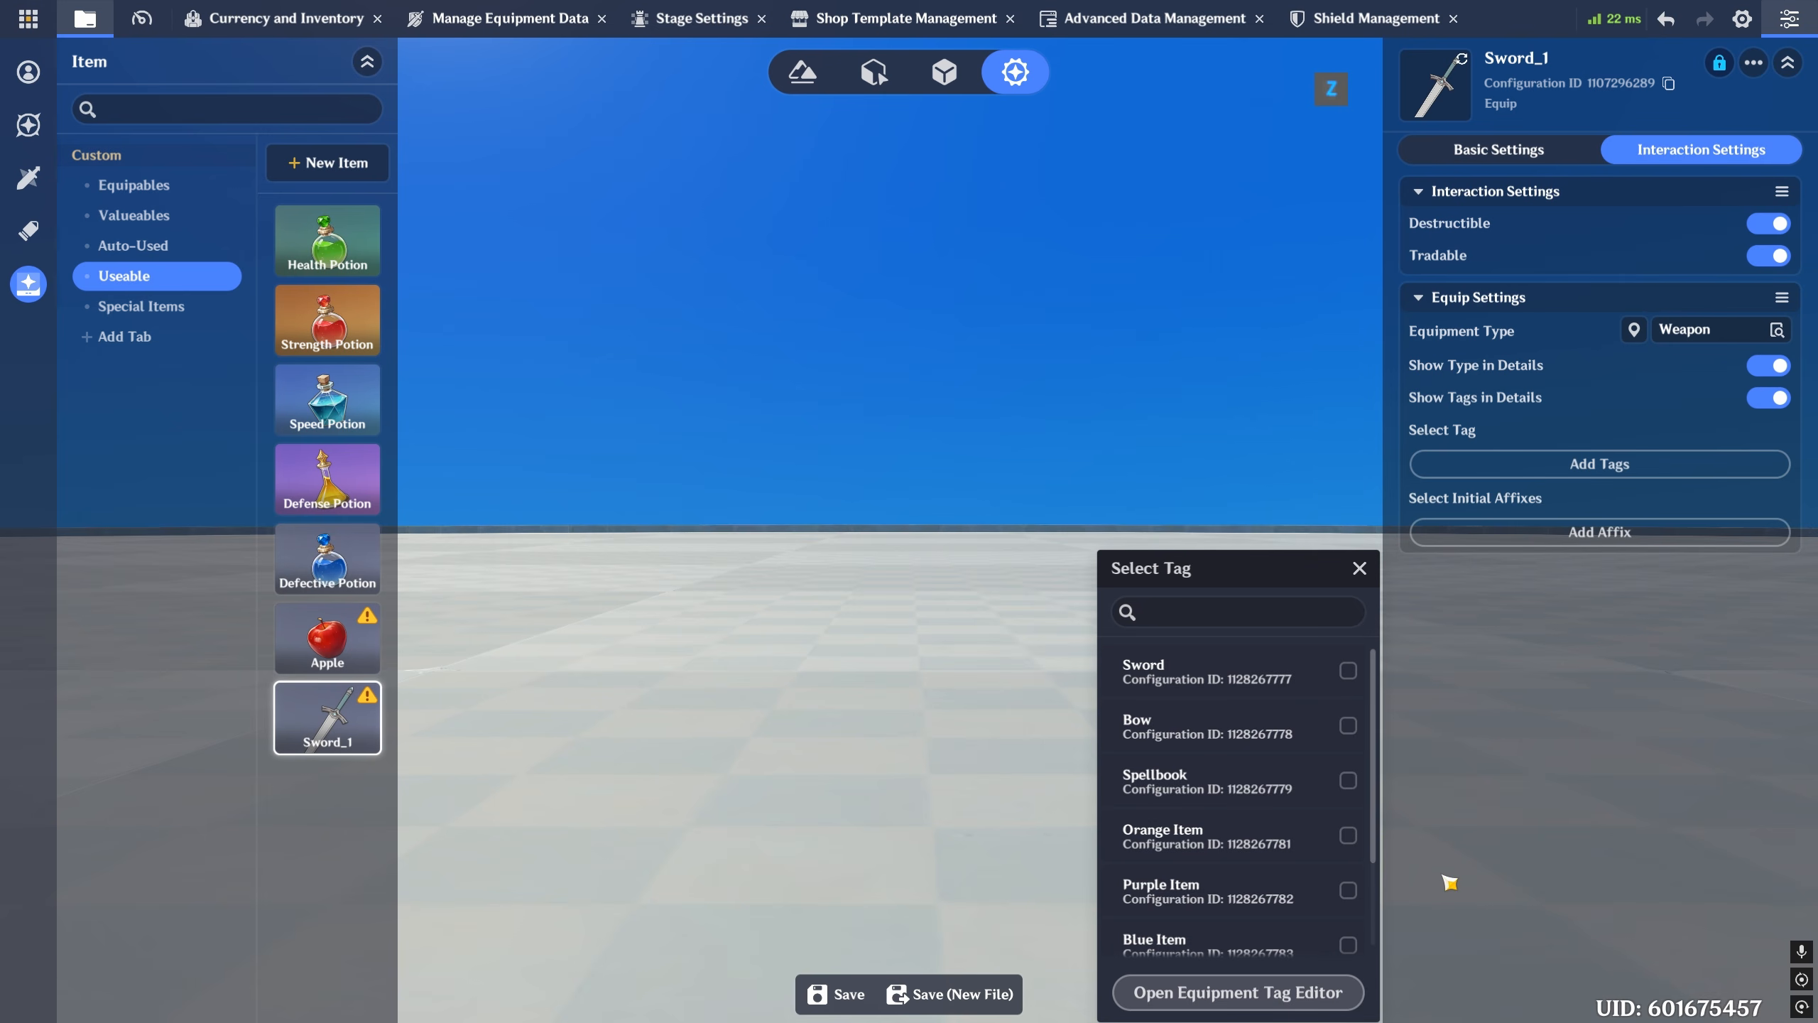
{"action": "left_click", "coordinate": [1285, 993]}
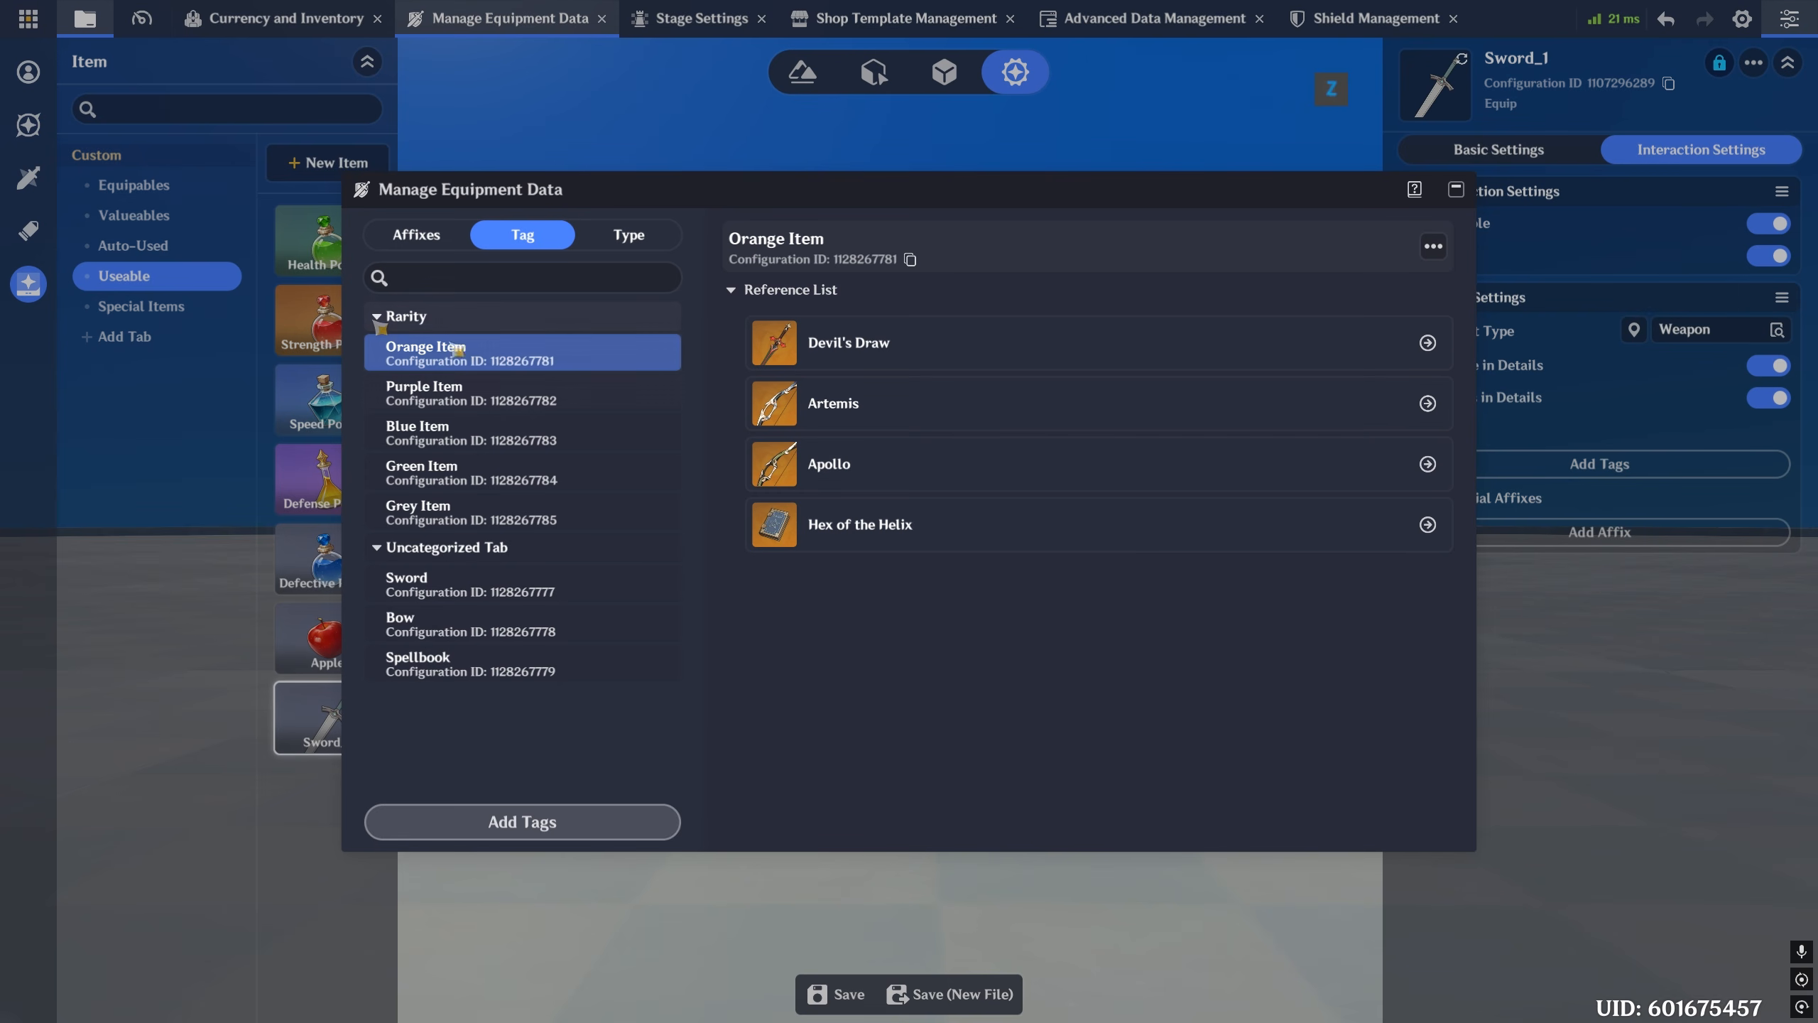
{"action": "left_click", "coordinate": [377, 316]}
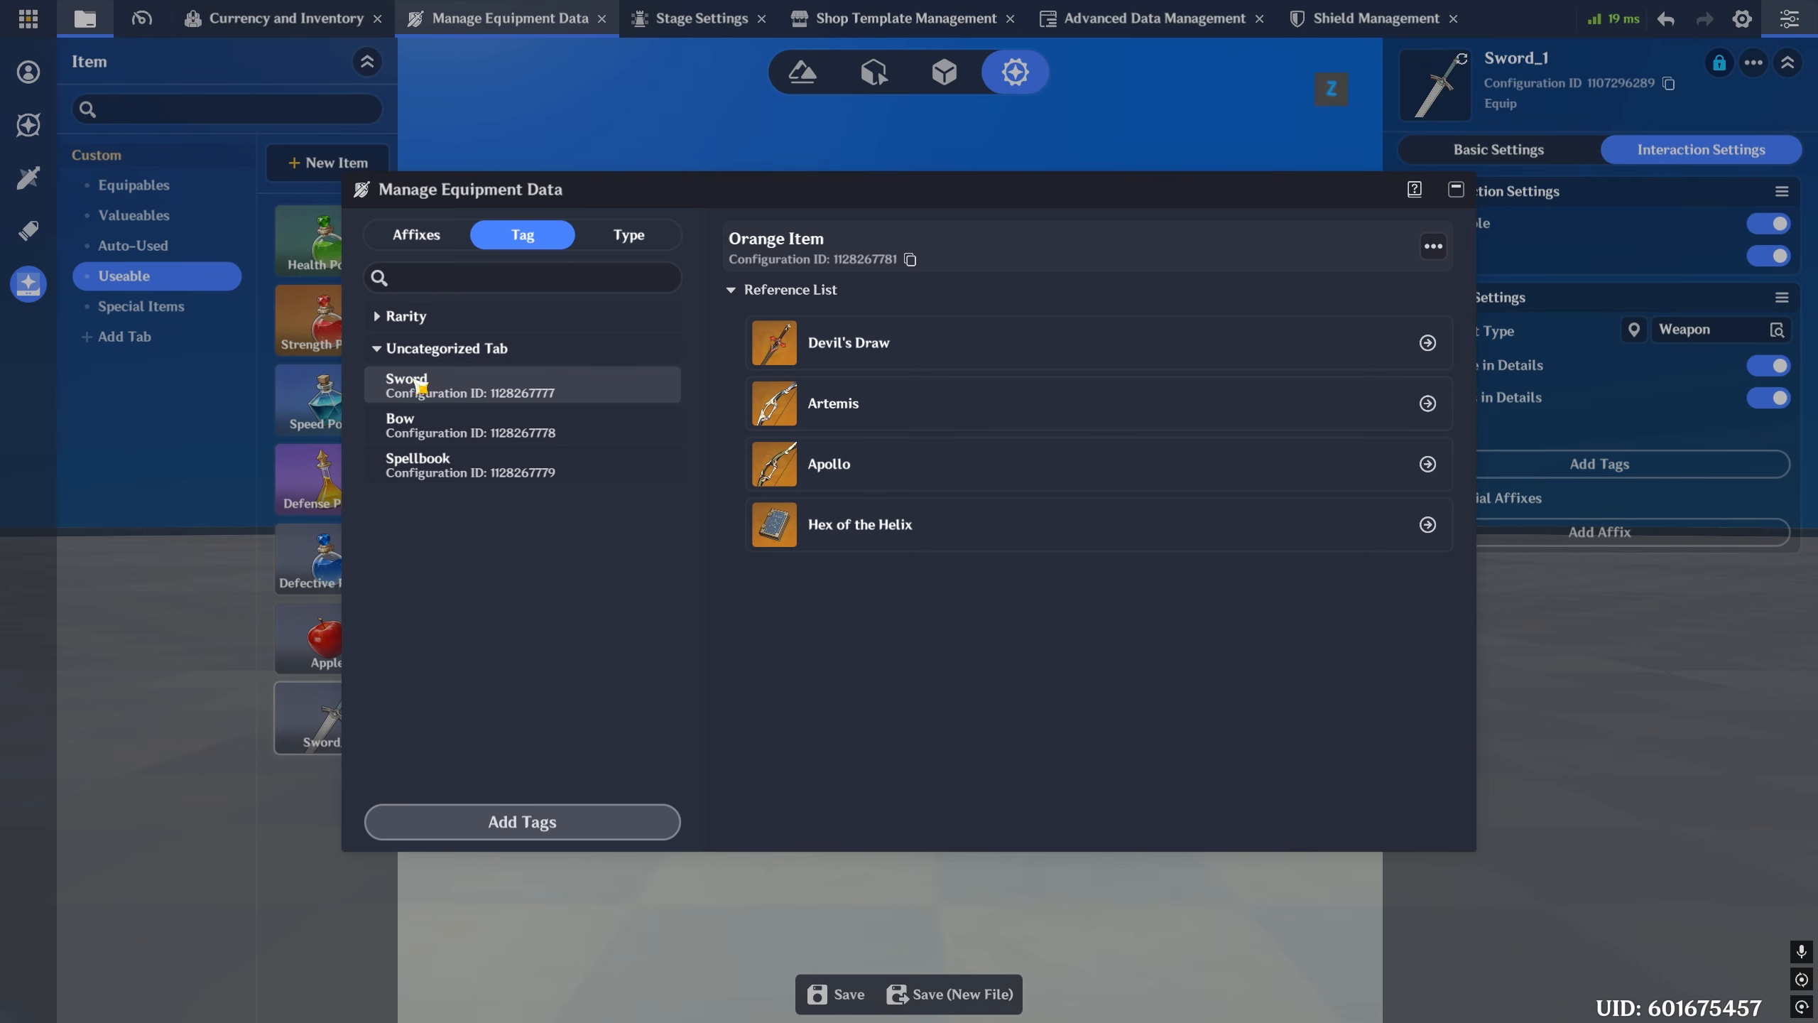
{"action": "left_click", "coordinate": [390, 348]}
{"action": "left_click", "coordinate": [395, 331]}
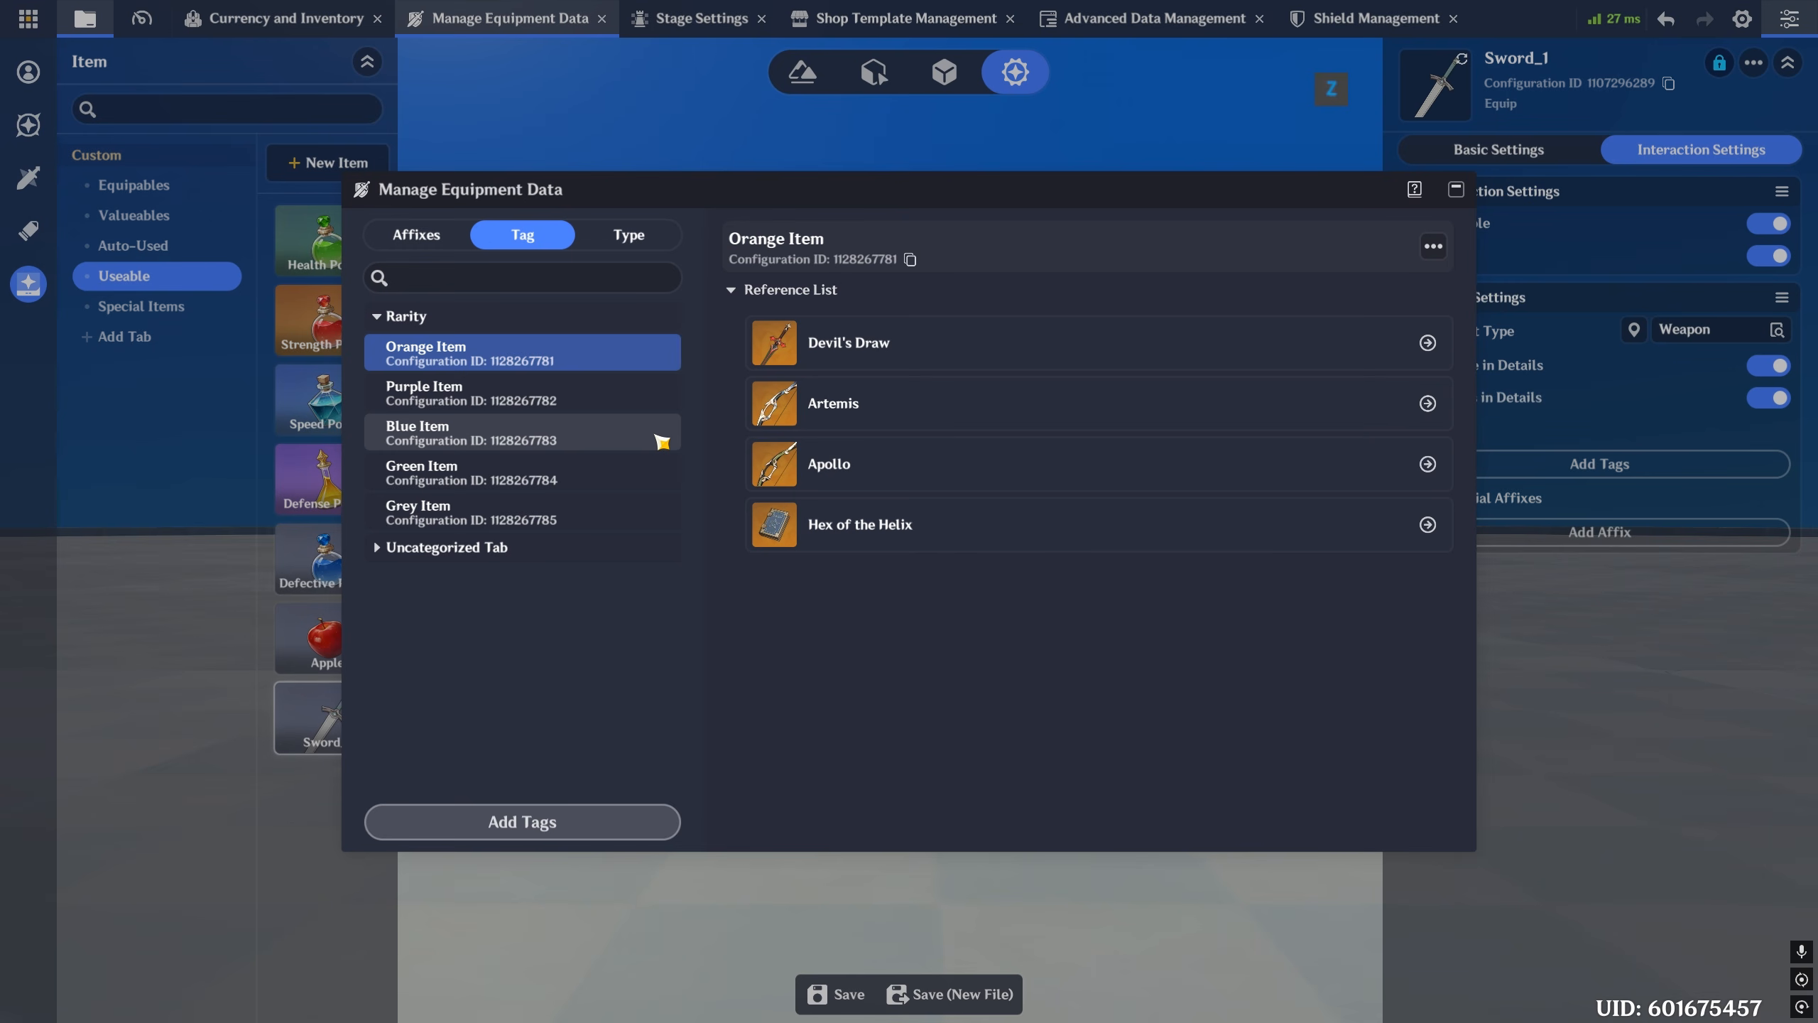
- Compare the equipment referenced by the Sword, Bow, Spellbook and Orange Item tags, and leave the tag editor
{"action": "left_click", "coordinate": [401, 546]}
{"action": "left_click", "coordinate": [429, 584]}
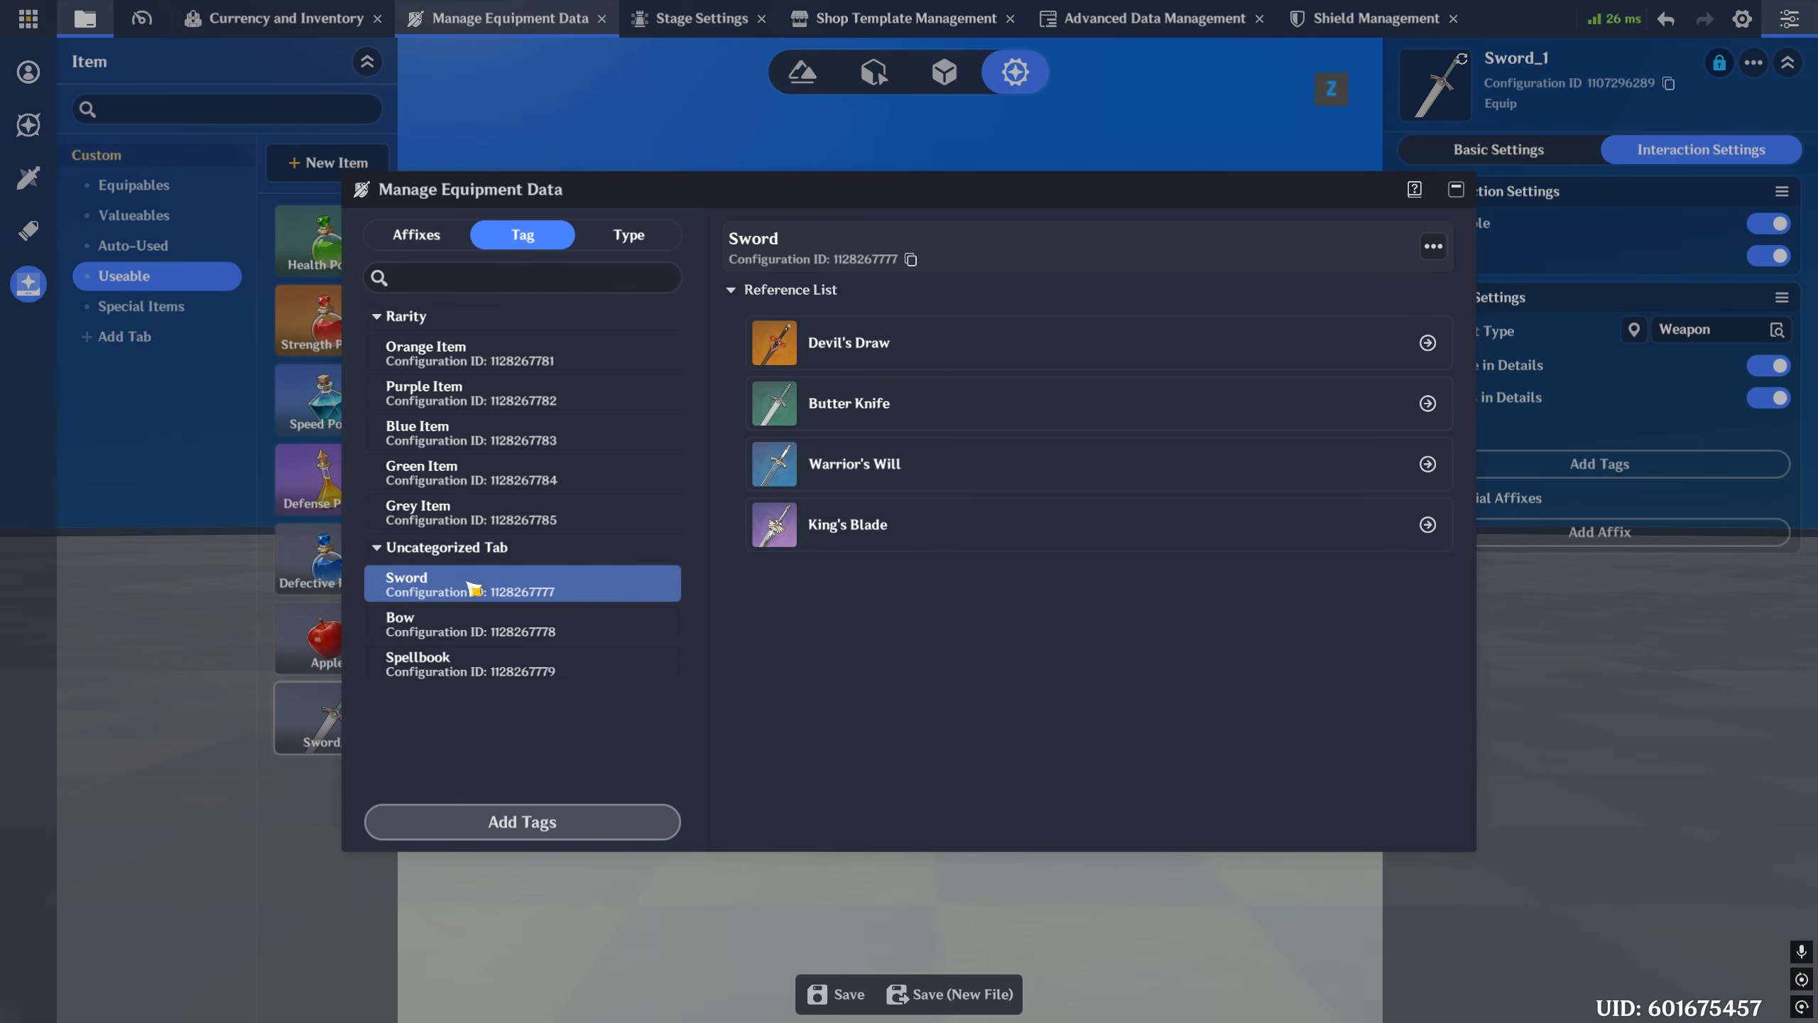
{"action": "left_click", "coordinate": [395, 618]}
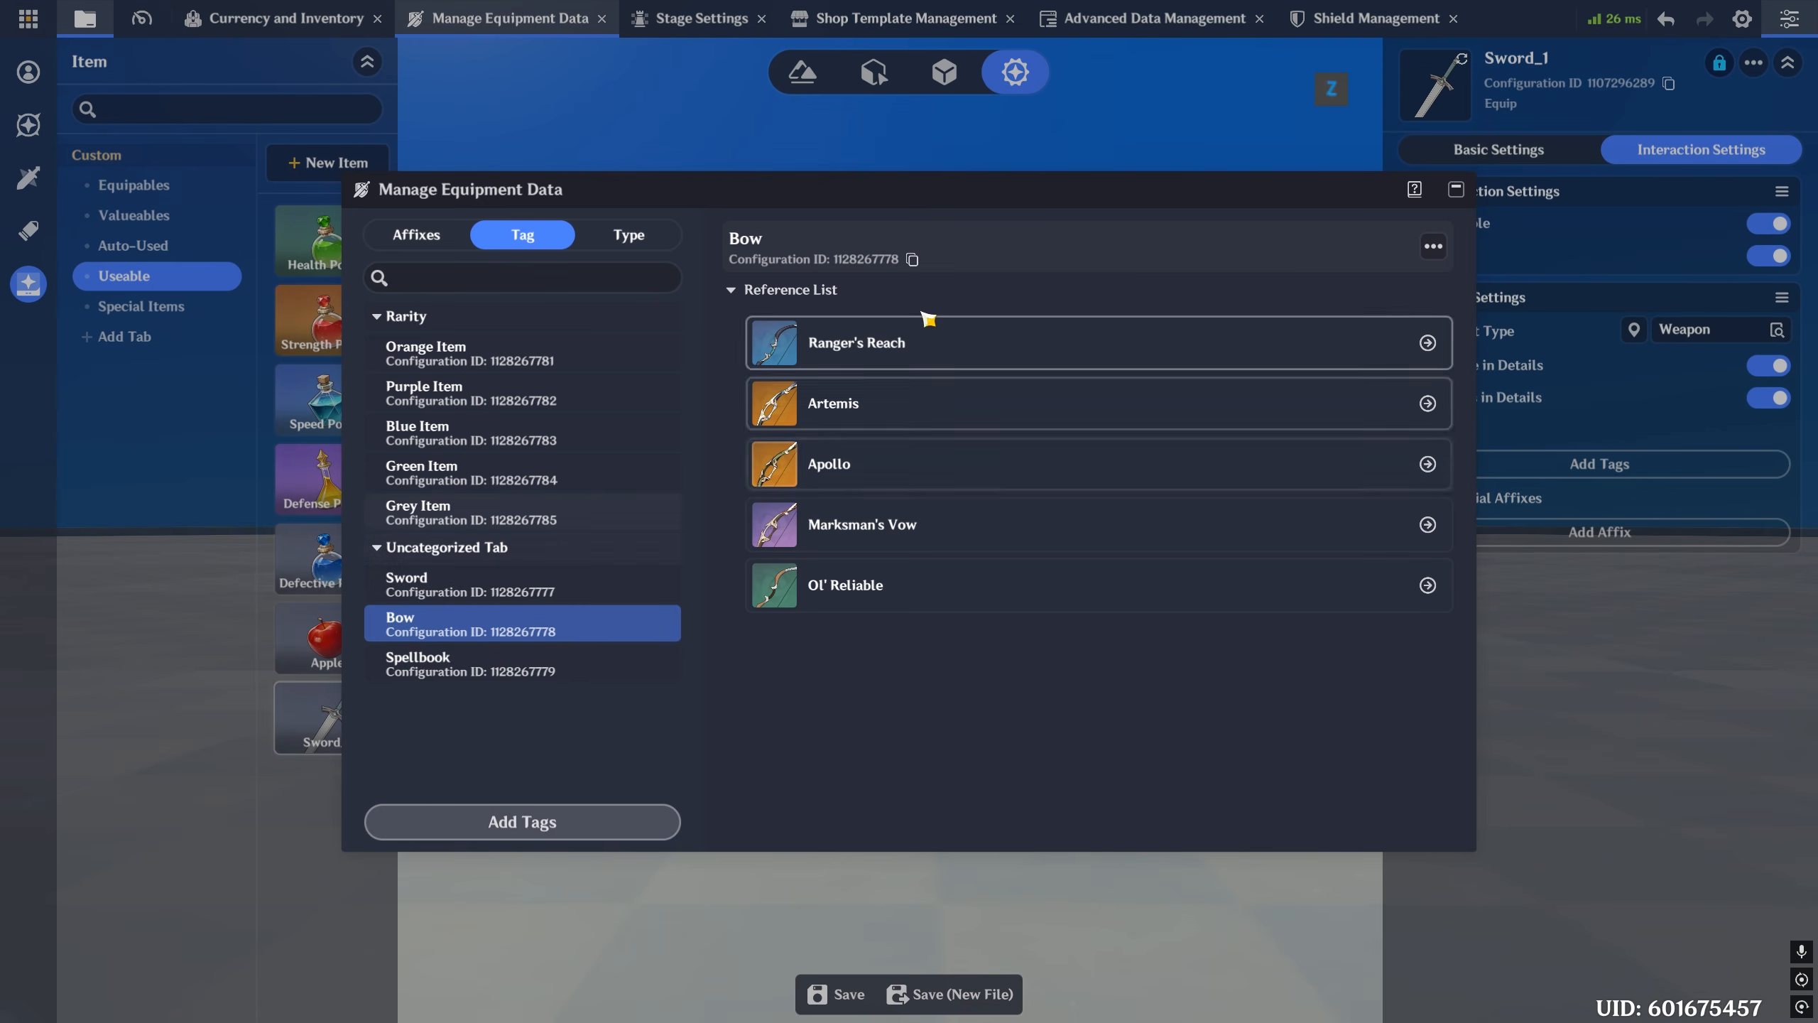
{"action": "left_click", "coordinate": [423, 663]}
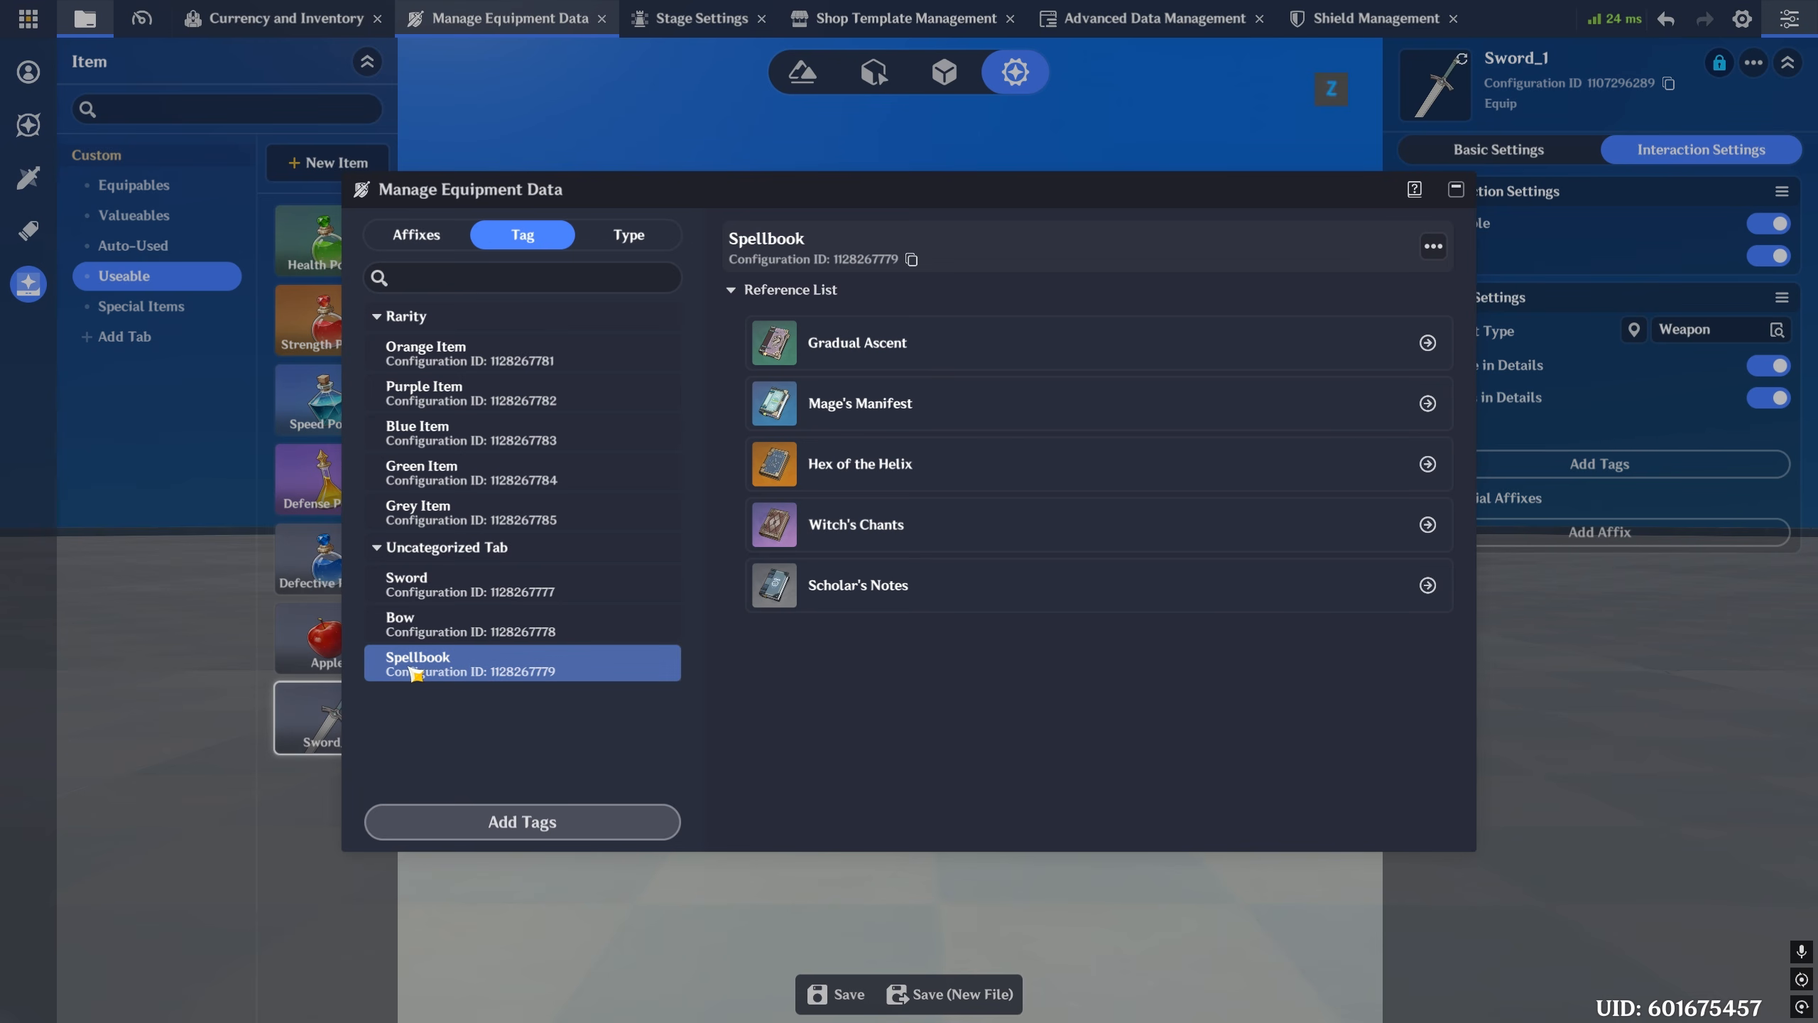
{"action": "left_click", "coordinate": [453, 362]}
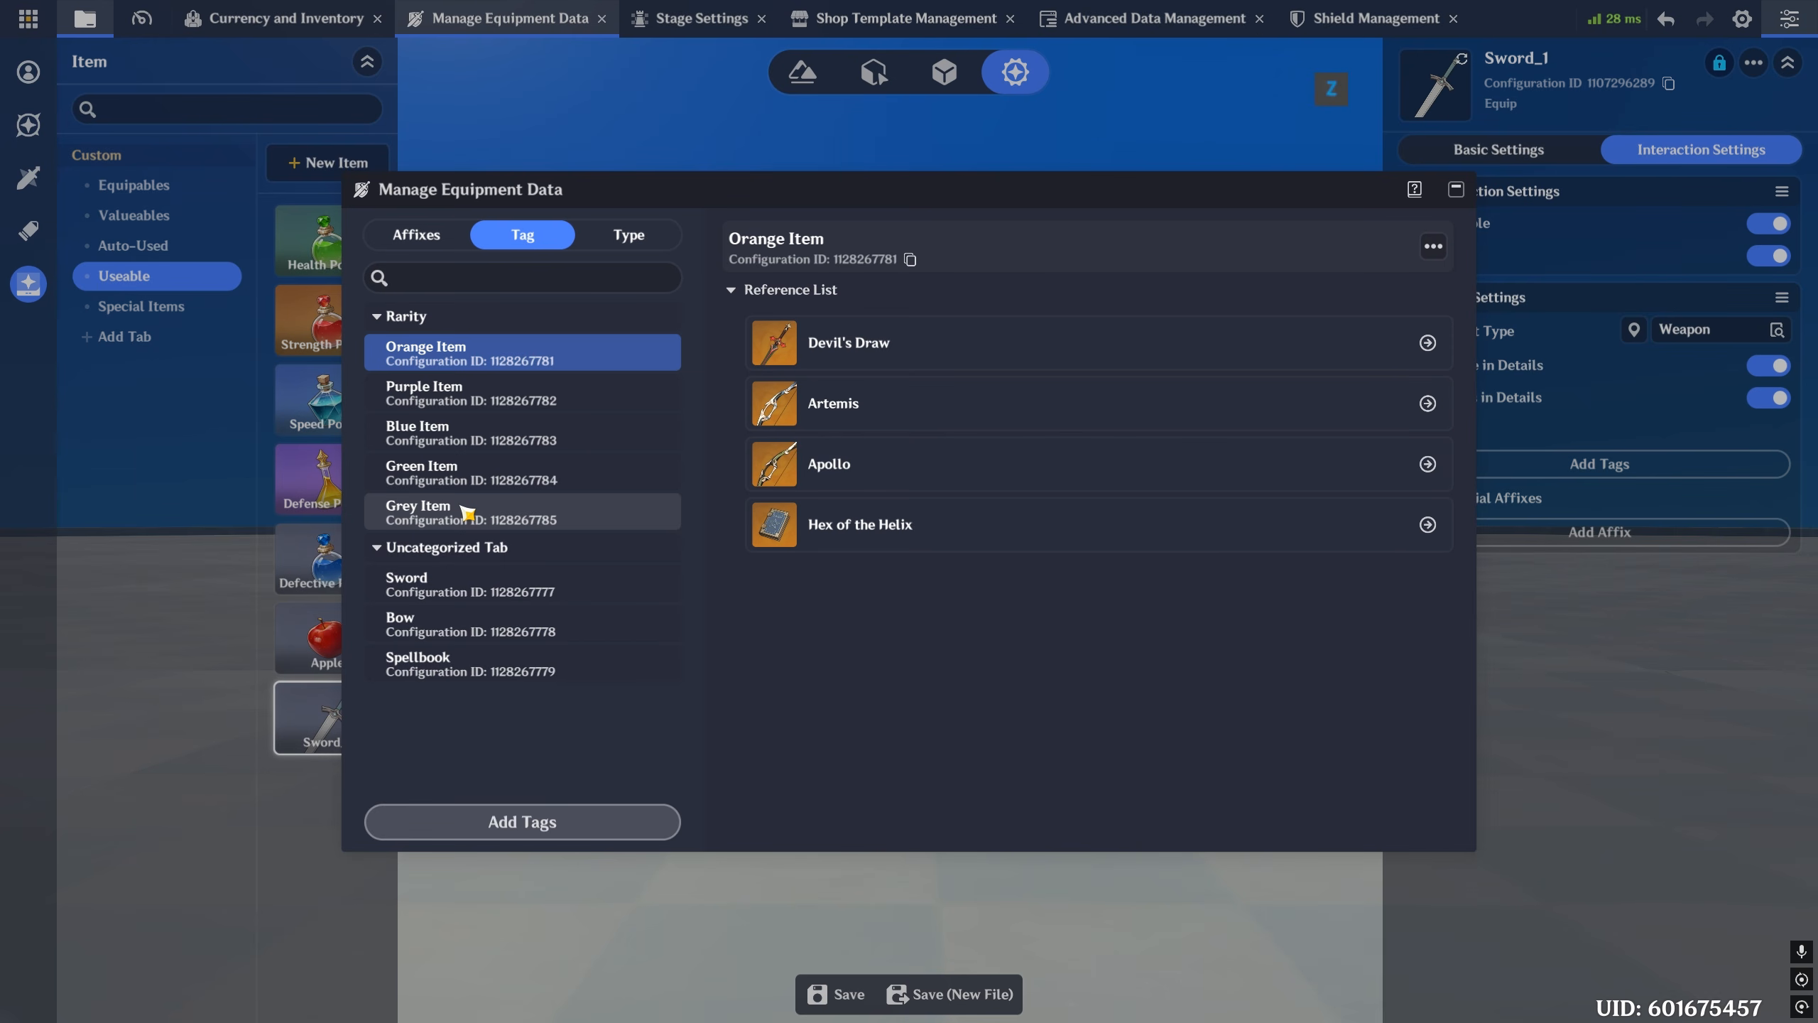
{"action": "left_click", "coordinate": [450, 586]}
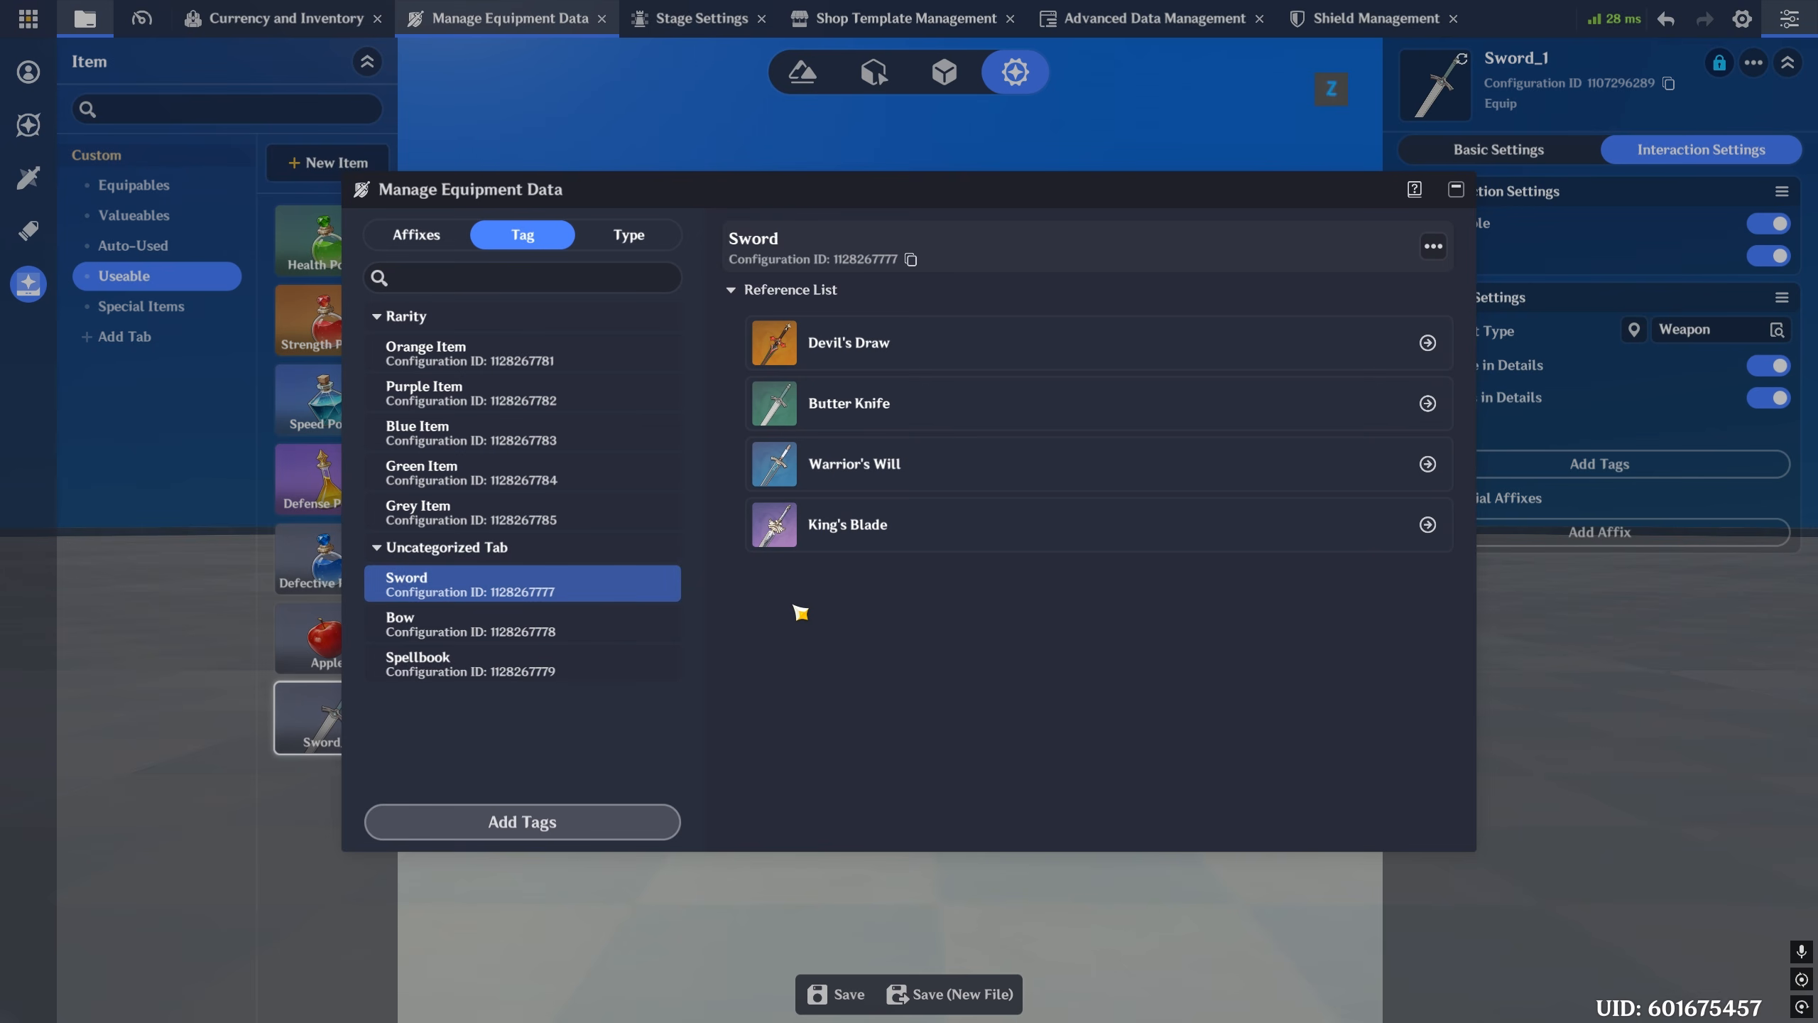
{"action": "left_click", "coordinate": [555, 618]}
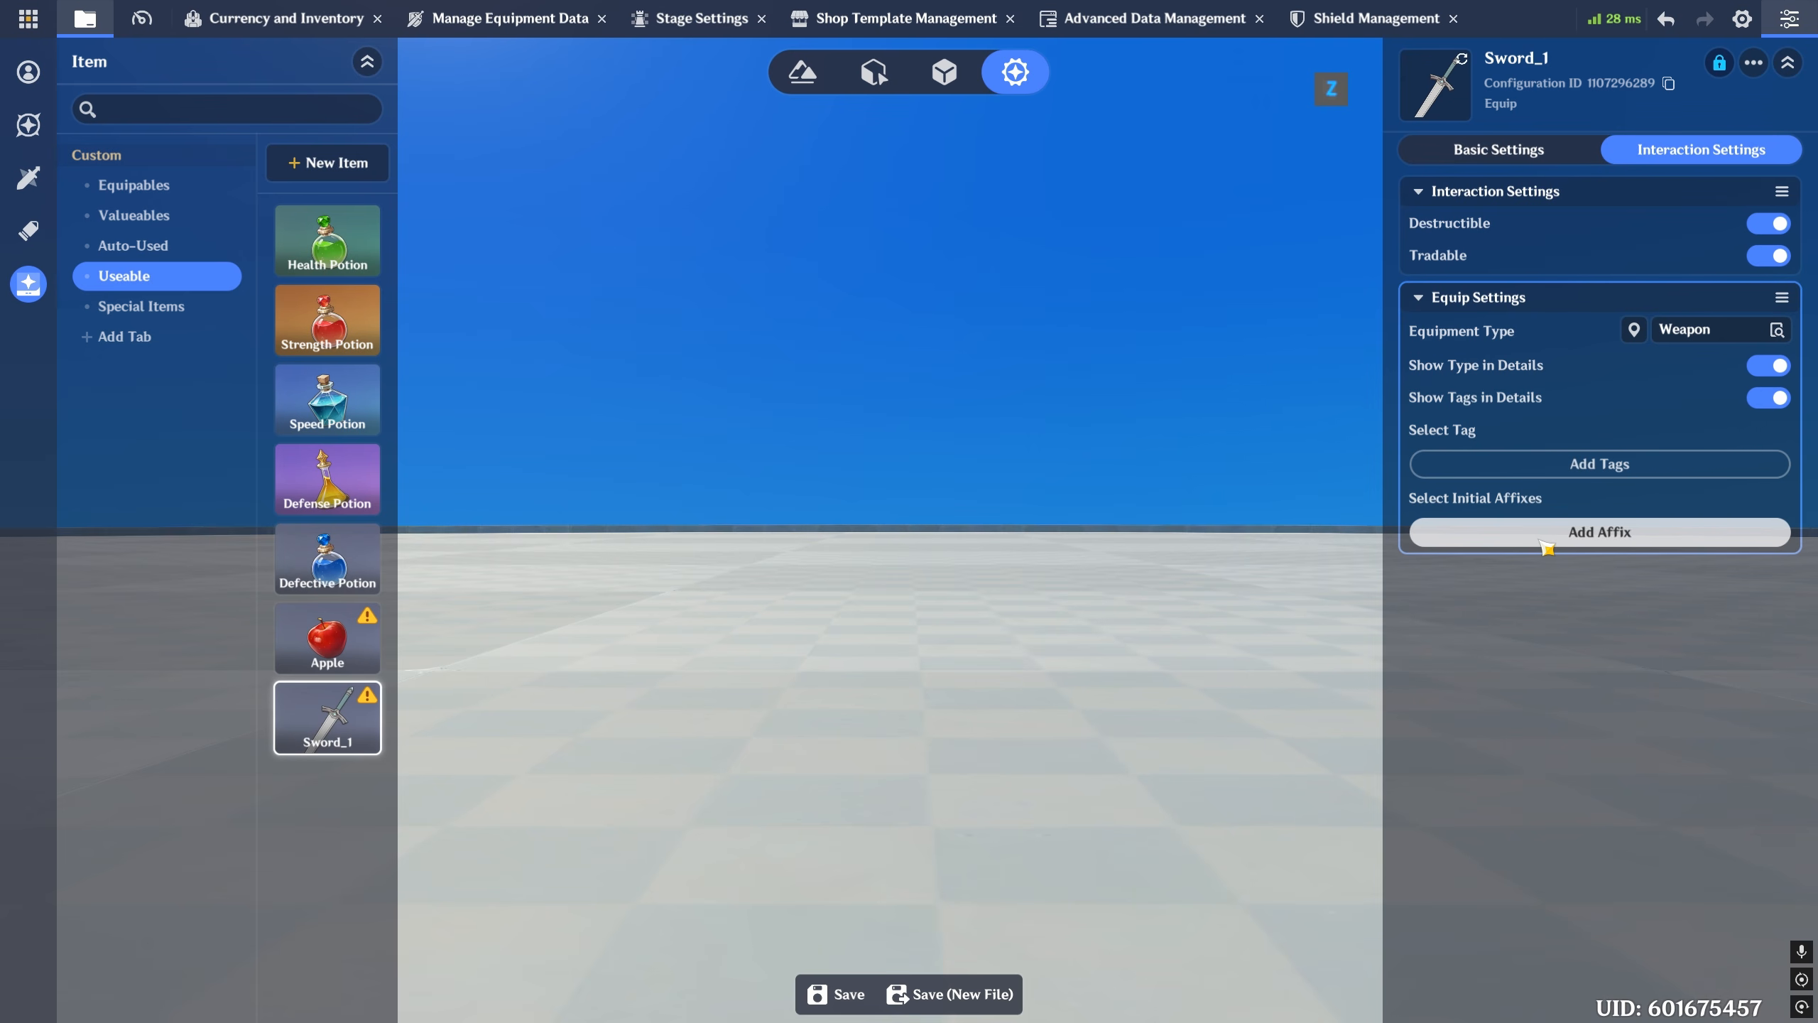
- Browse the initial affixes available for the Sword and open the equipment affix editor
{"action": "left_click", "coordinate": [1547, 544]}
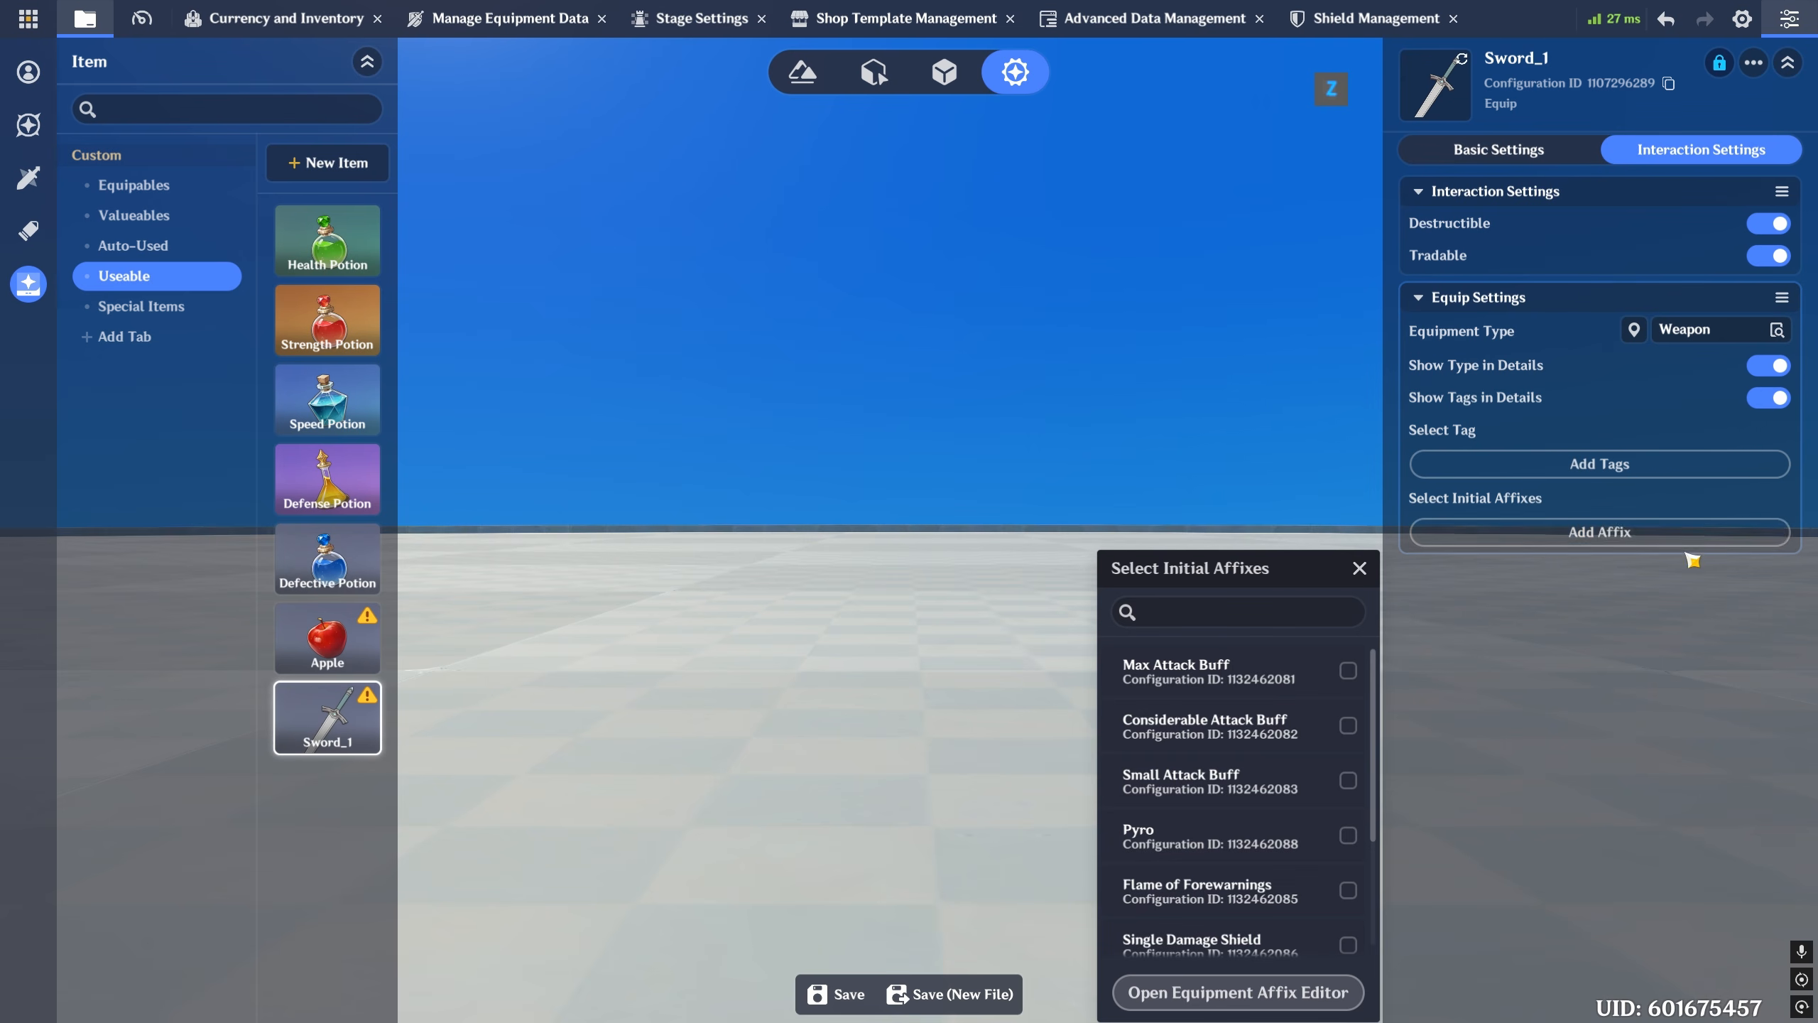
{"action": "scroll", "coordinate": [1253, 831], "scroll_direction": "down", "scroll_amount": 1}
{"action": "scroll", "coordinate": [1224, 827], "scroll_direction": "down", "scroll_amount": 3}
{"action": "scroll", "coordinate": [1210, 896], "scroll_direction": "up", "scroll_amount": 2}
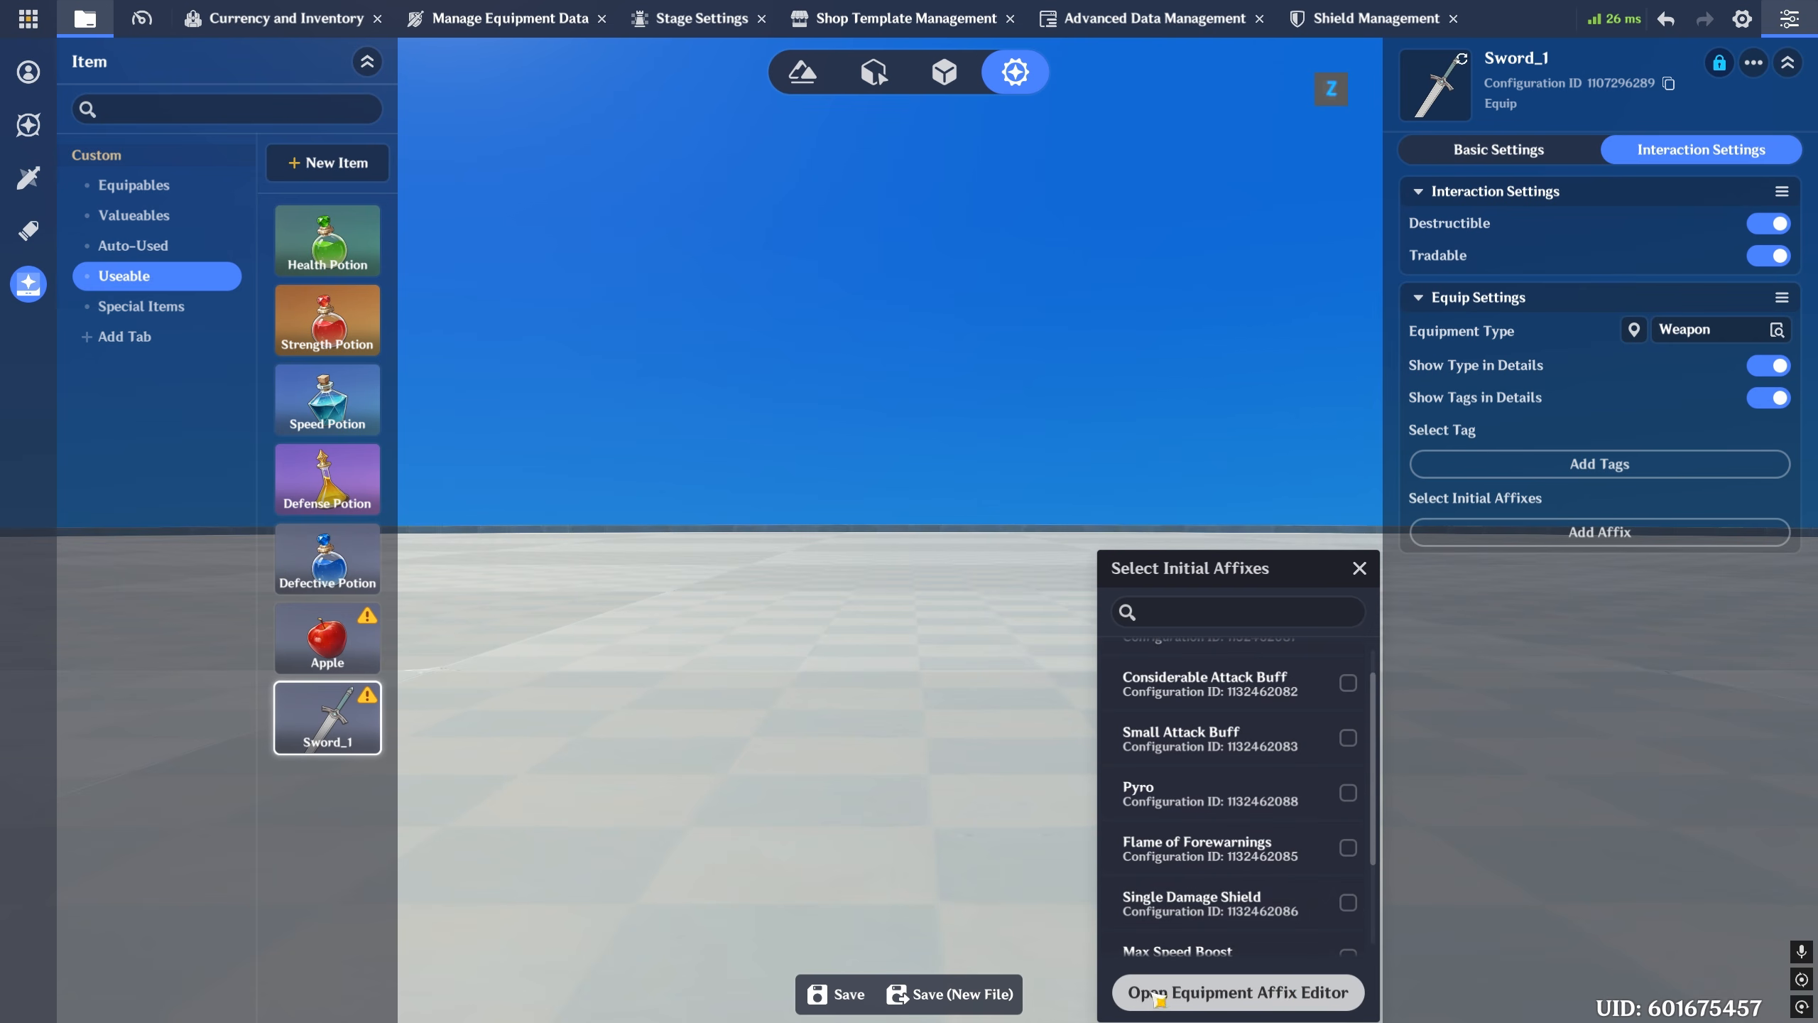
{"action": "left_click", "coordinate": [1341, 992]}
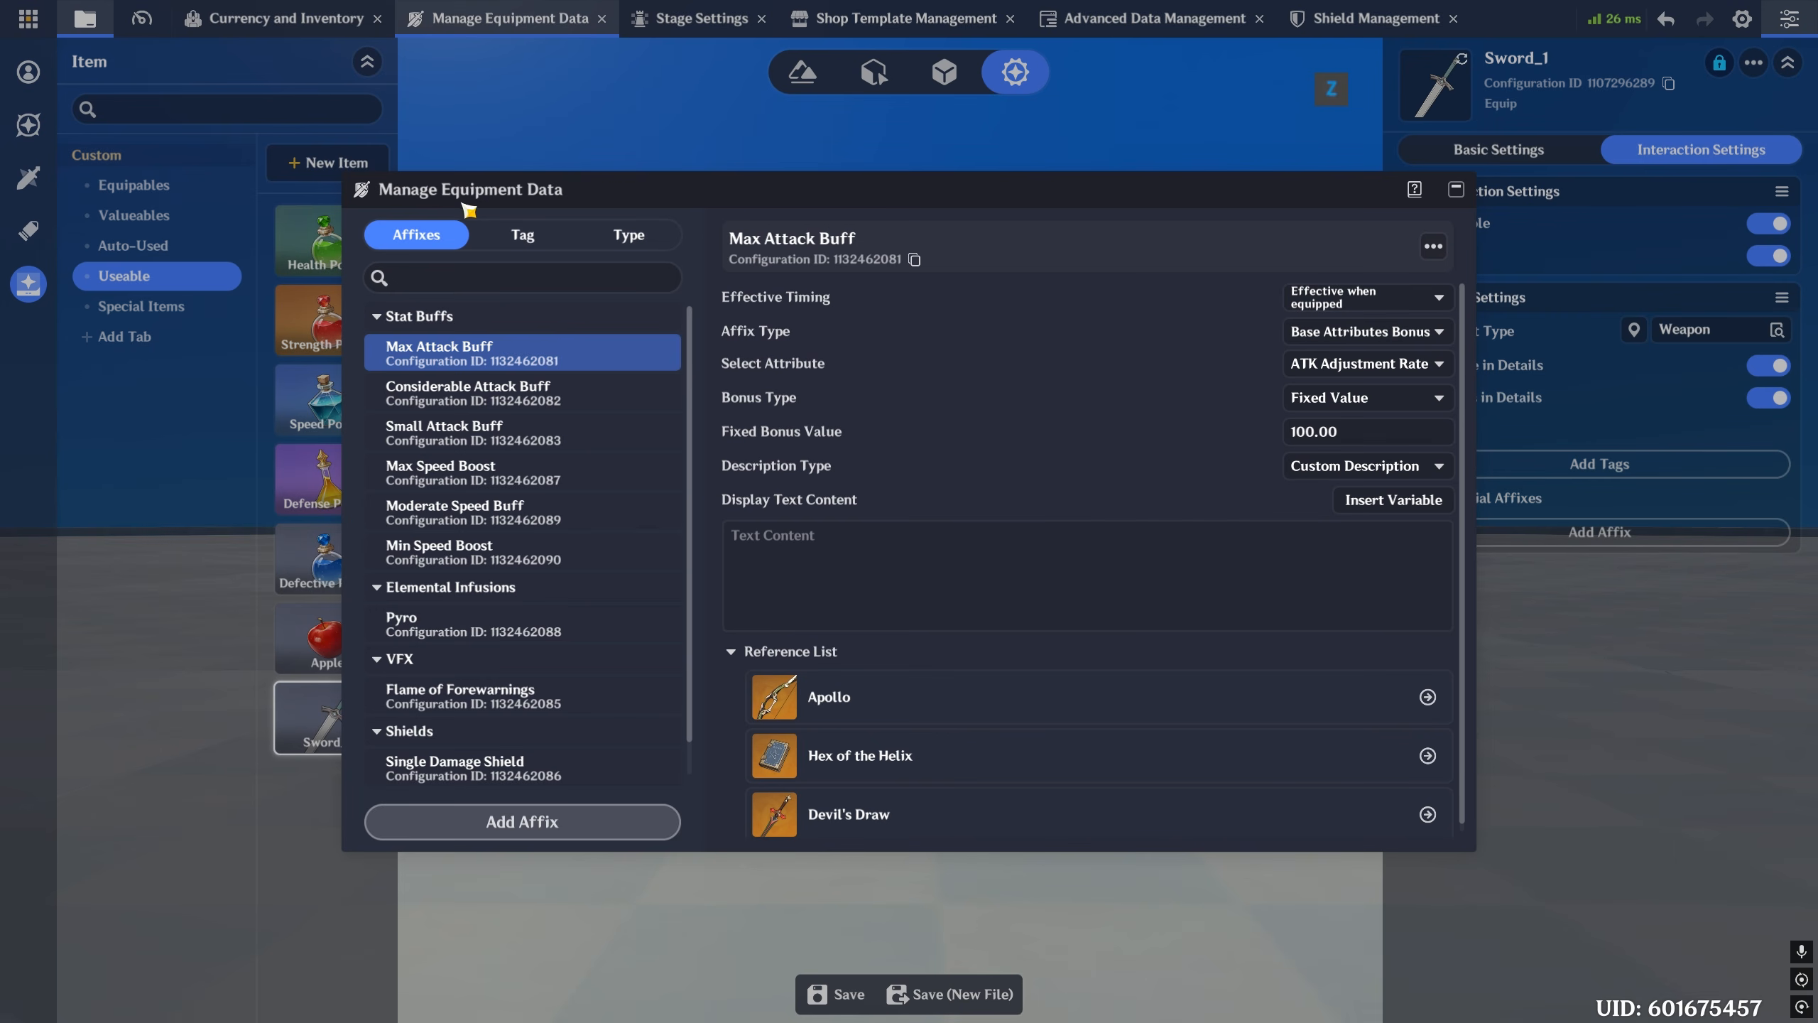
- Collapse the existing affix groups and create a new affix named SUPER SPEED in the Uncategorized Tab
{"action": "left_click", "coordinate": [379, 316]}
{"action": "left_click", "coordinate": [383, 348]}
{"action": "left_click", "coordinate": [387, 380]}
{"action": "left_click", "coordinate": [387, 413]}
{"action": "left_click", "coordinate": [379, 445]}
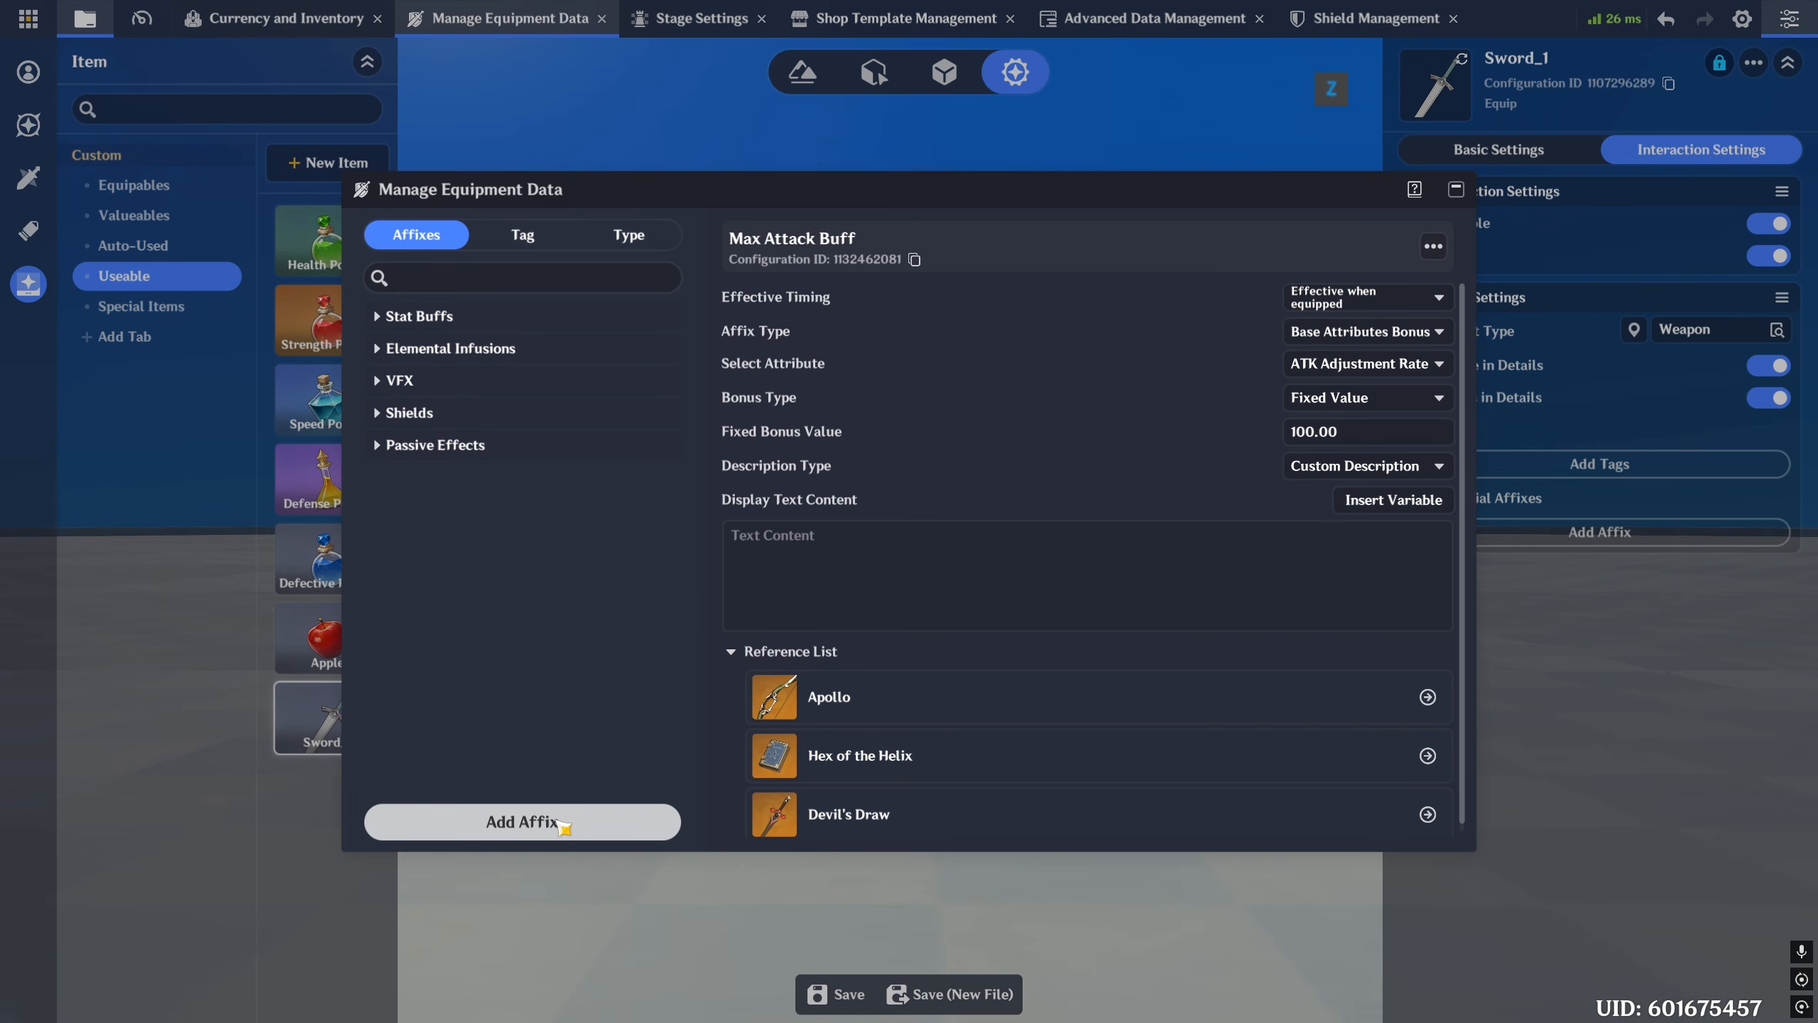
{"action": "left_click", "coordinate": [532, 838]}
{"action": "left_click", "coordinate": [816, 487]}
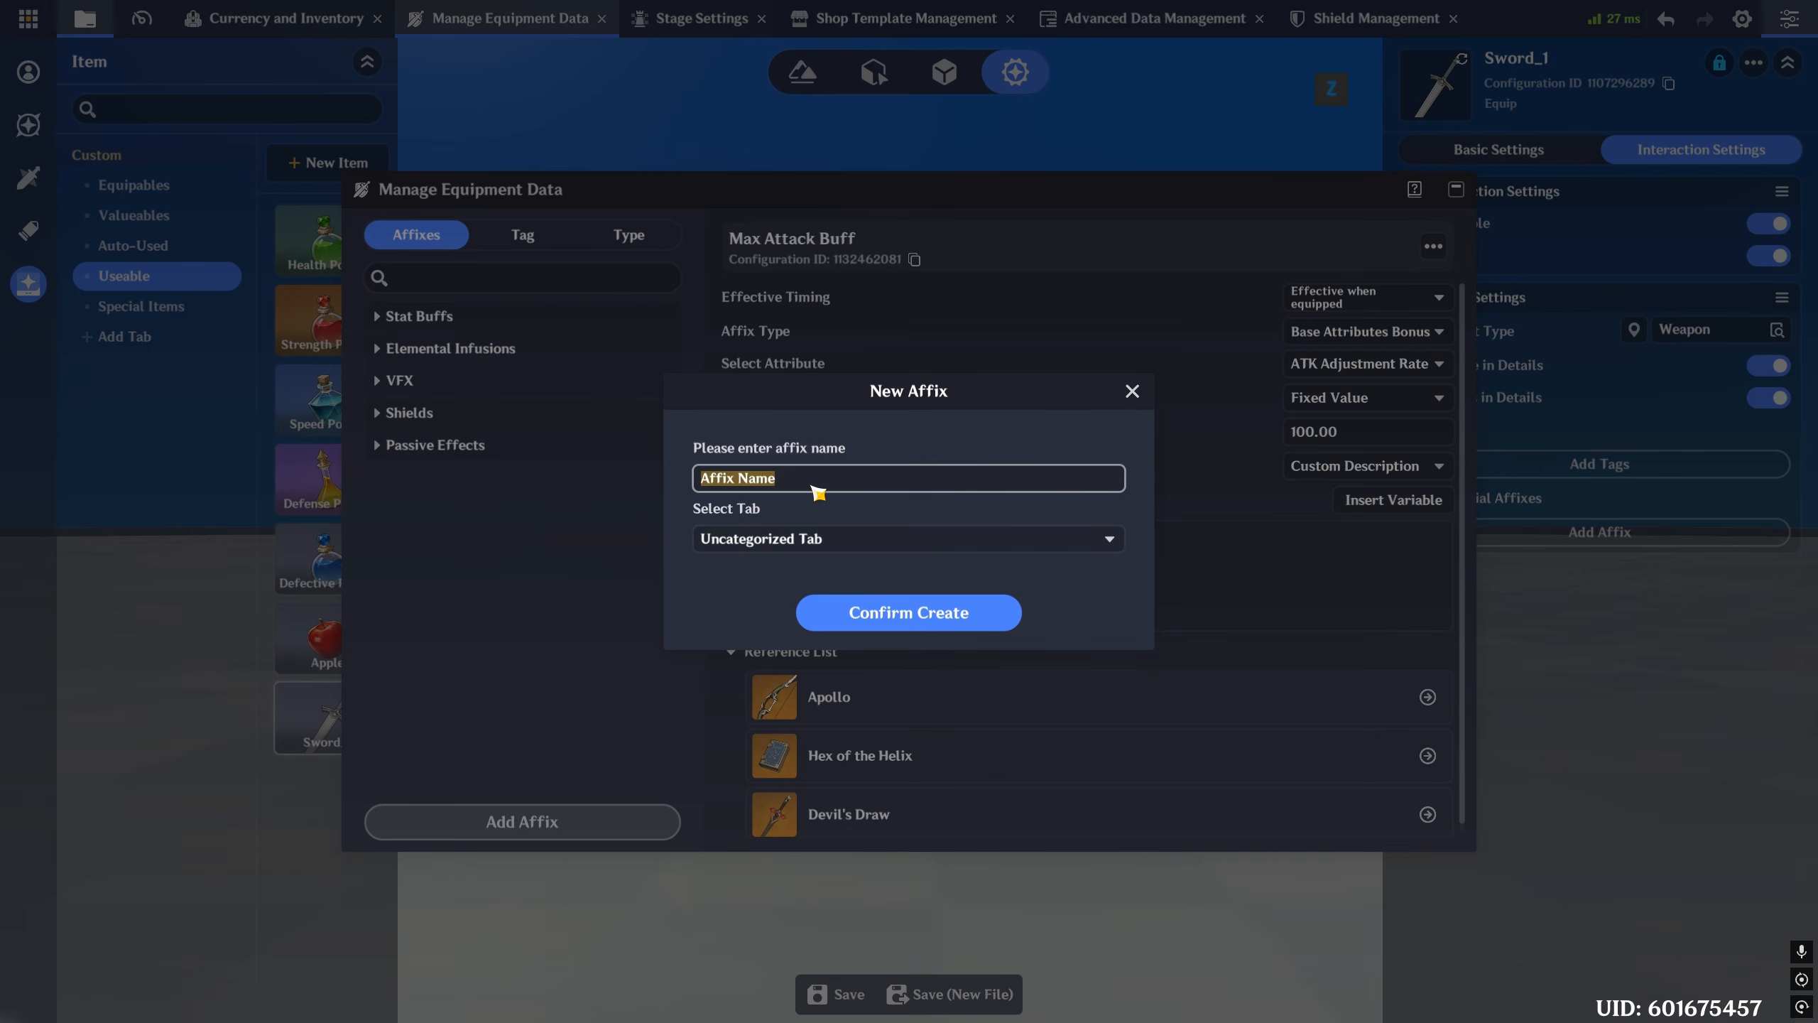
{"action": "type", "text": "SUPER SPEED"}
{"action": "left_click", "coordinate": [880, 613]}
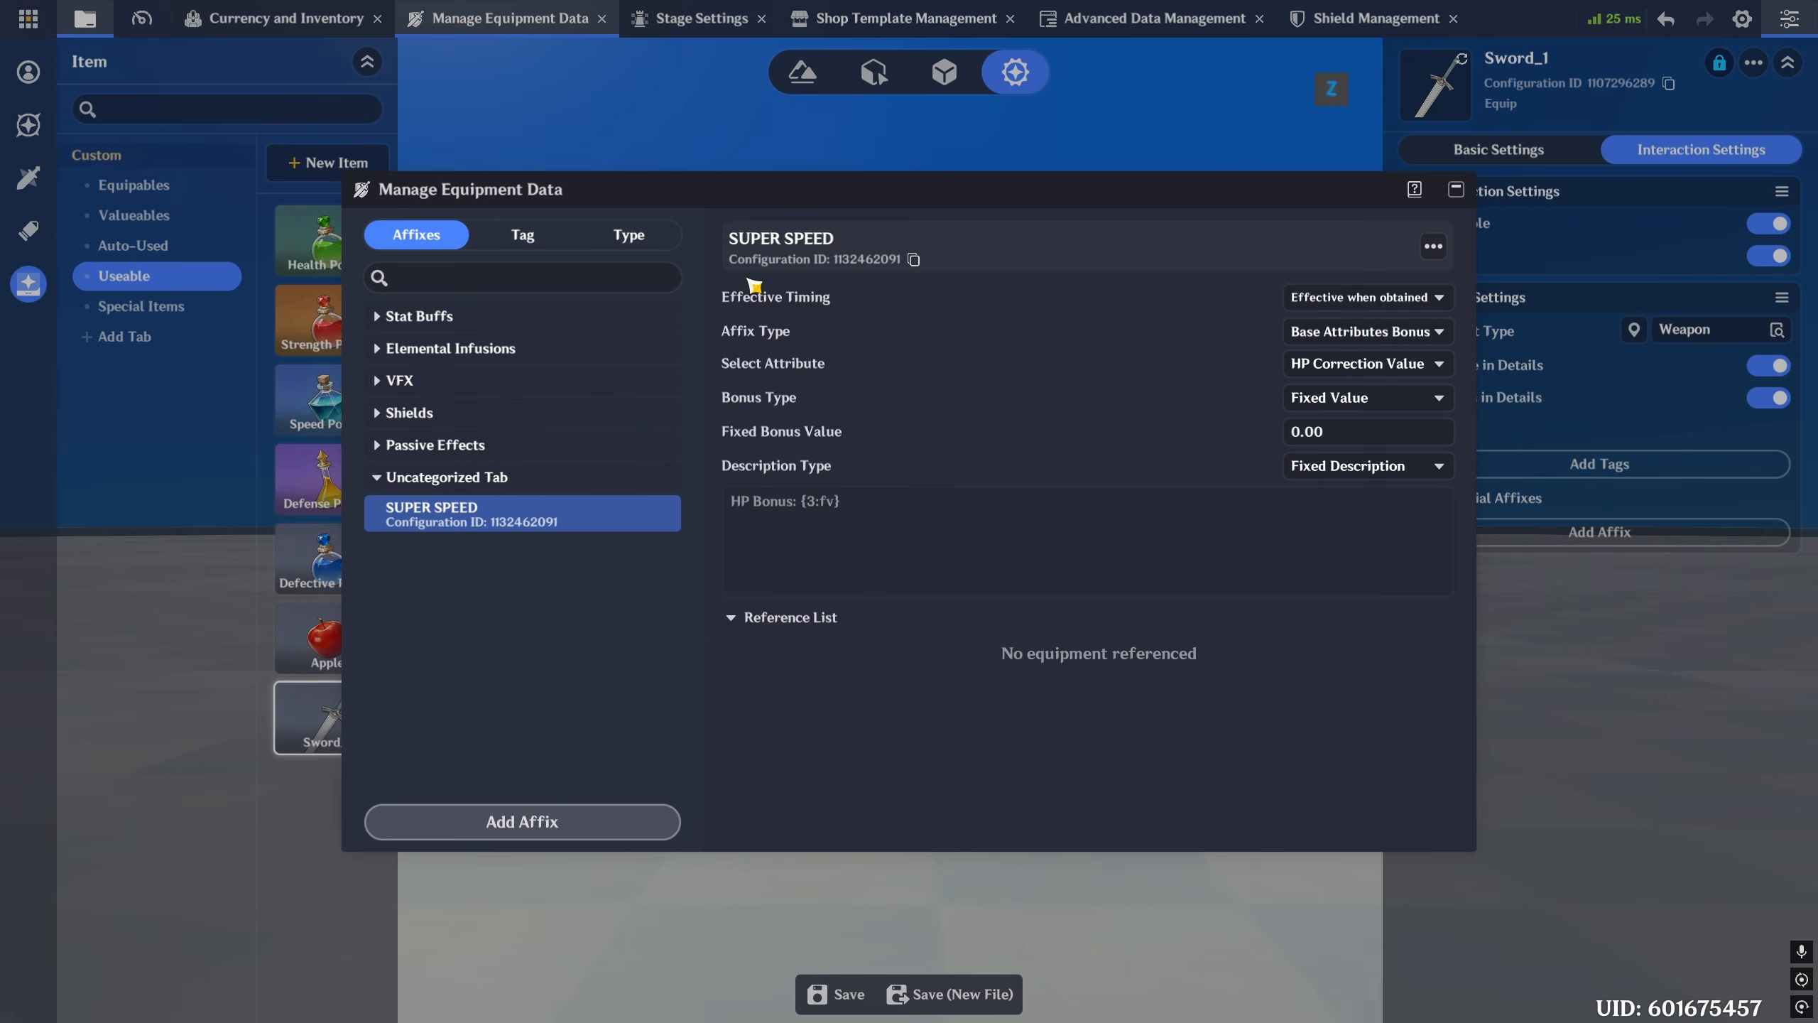
- Check the equipment tag and type lists, and examine the effective timing options of the SUPER SPEED affix
{"action": "left_click", "coordinate": [528, 243]}
{"action": "left_click", "coordinate": [629, 235]}
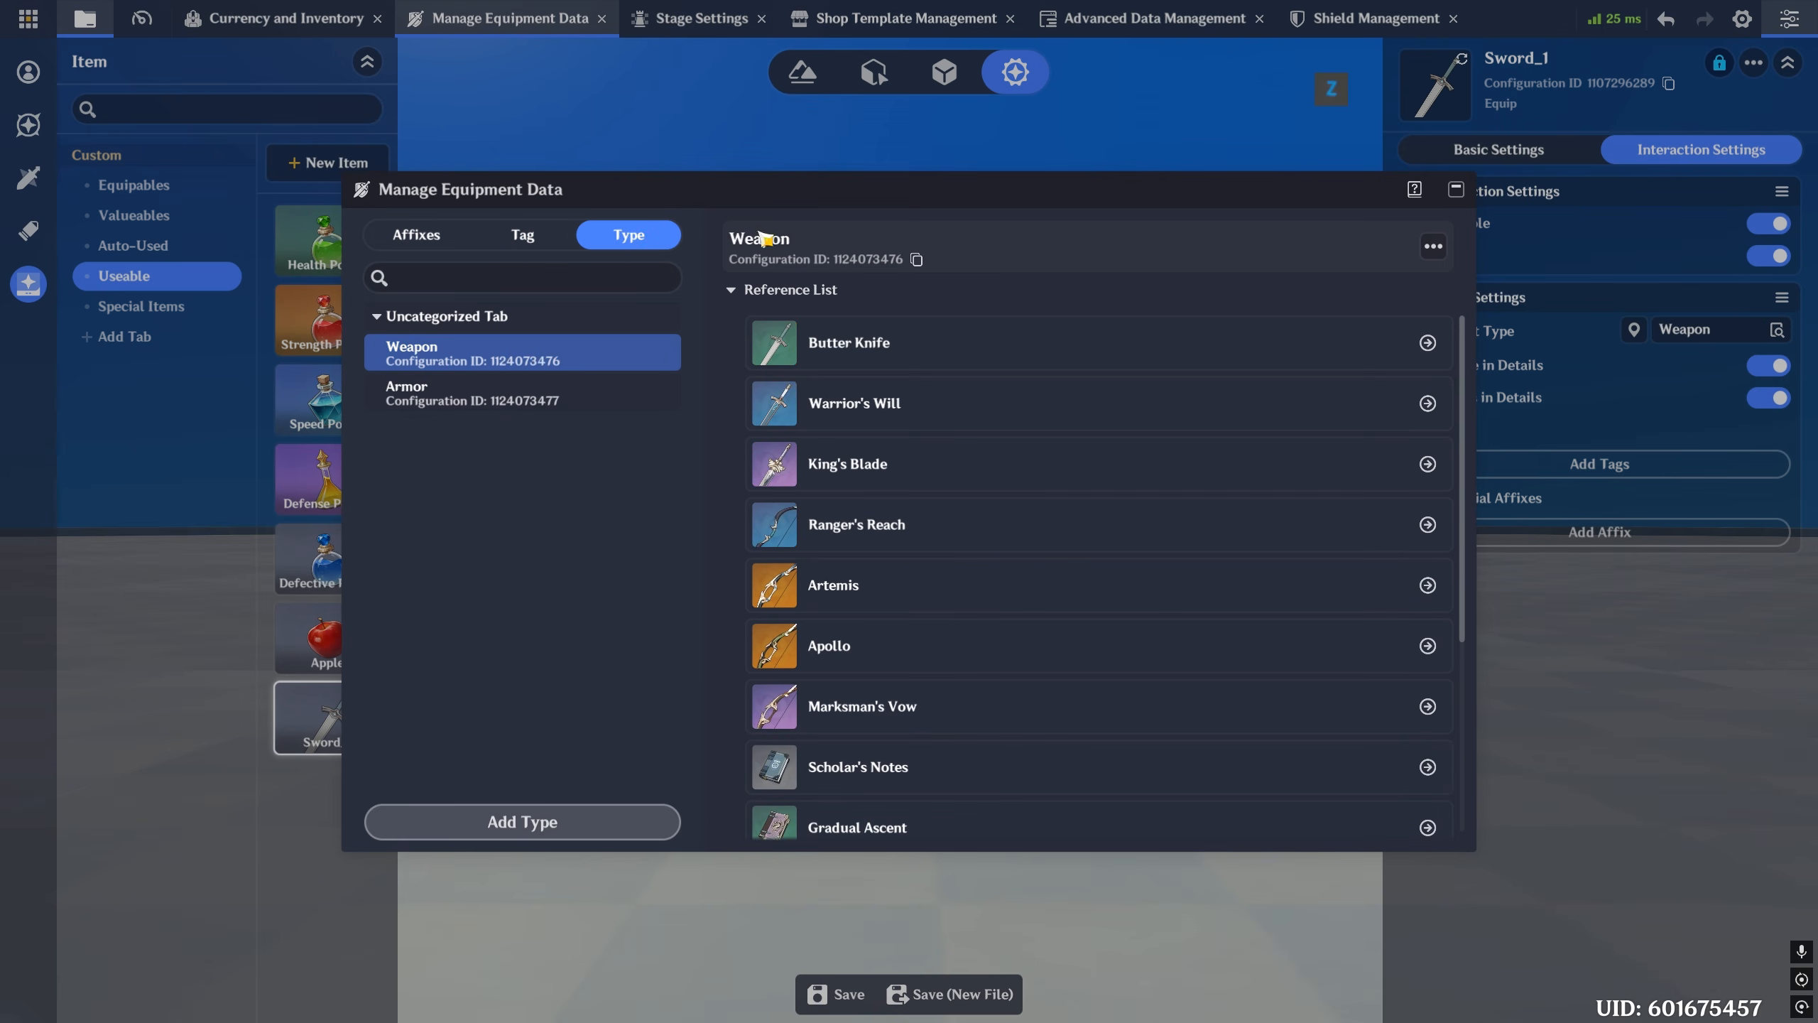
{"action": "left_click", "coordinate": [443, 241]}
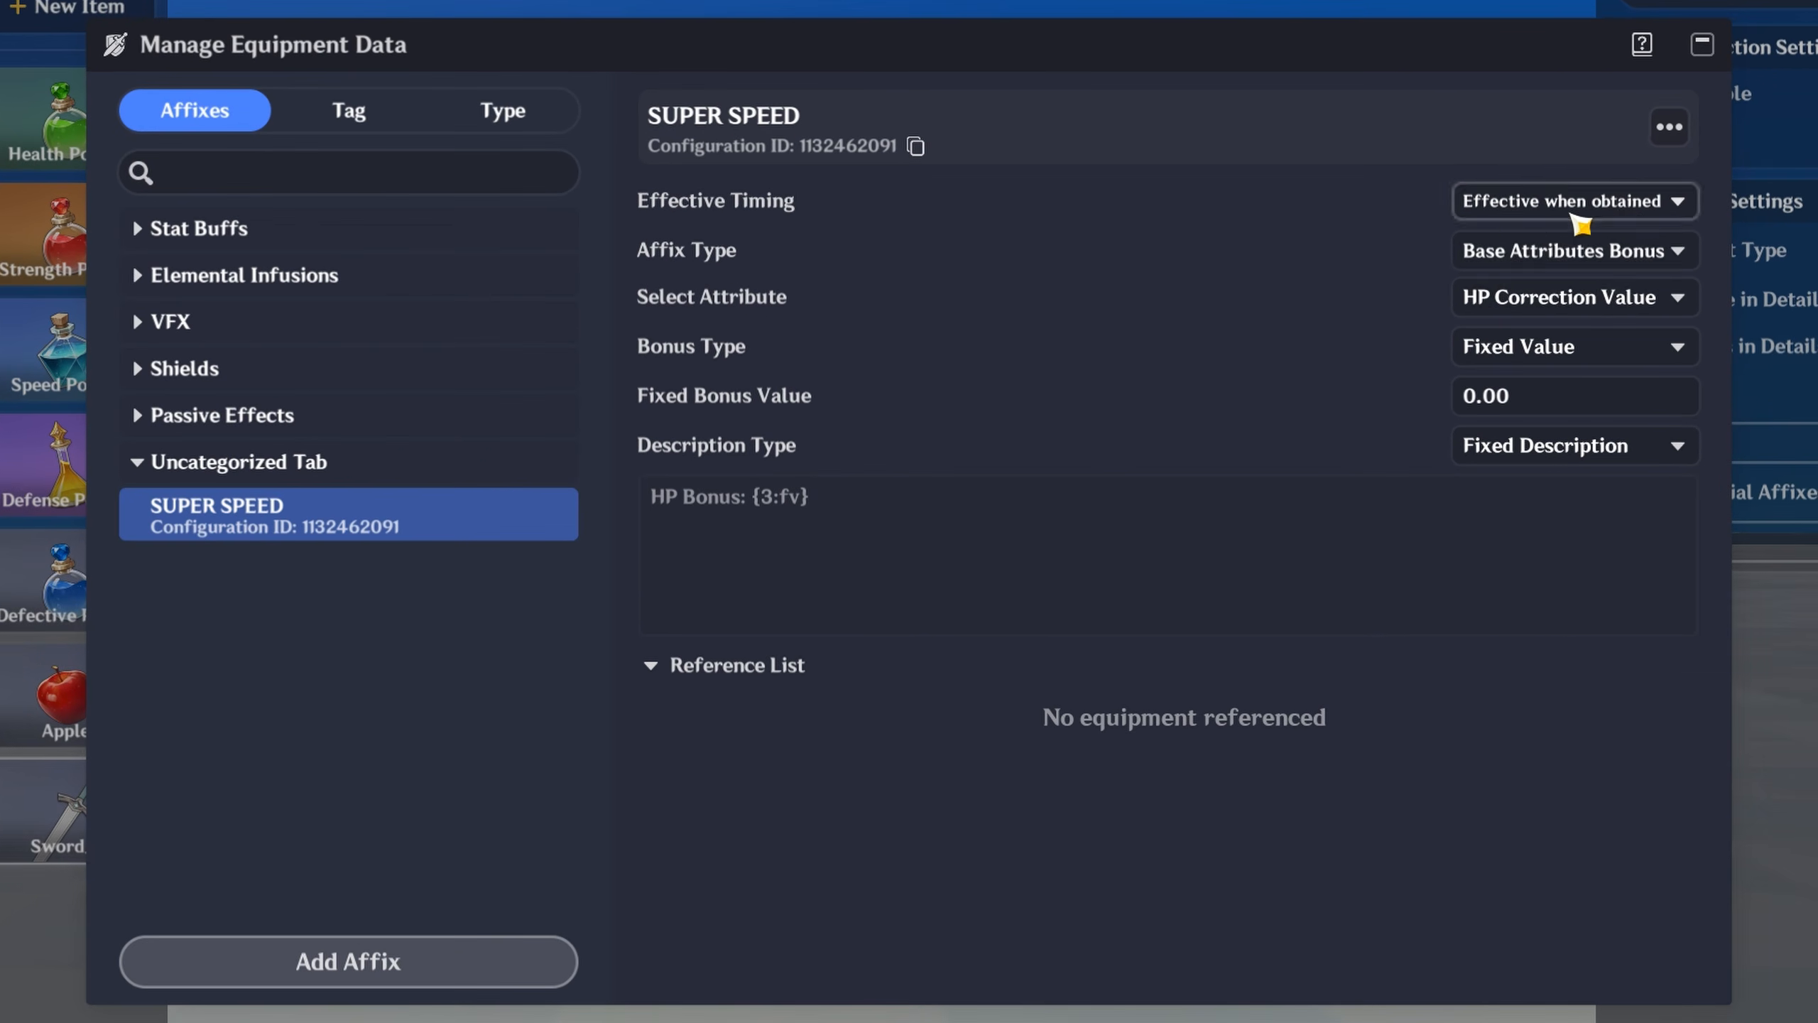
{"action": "left_click", "coordinate": [1400, 299]}
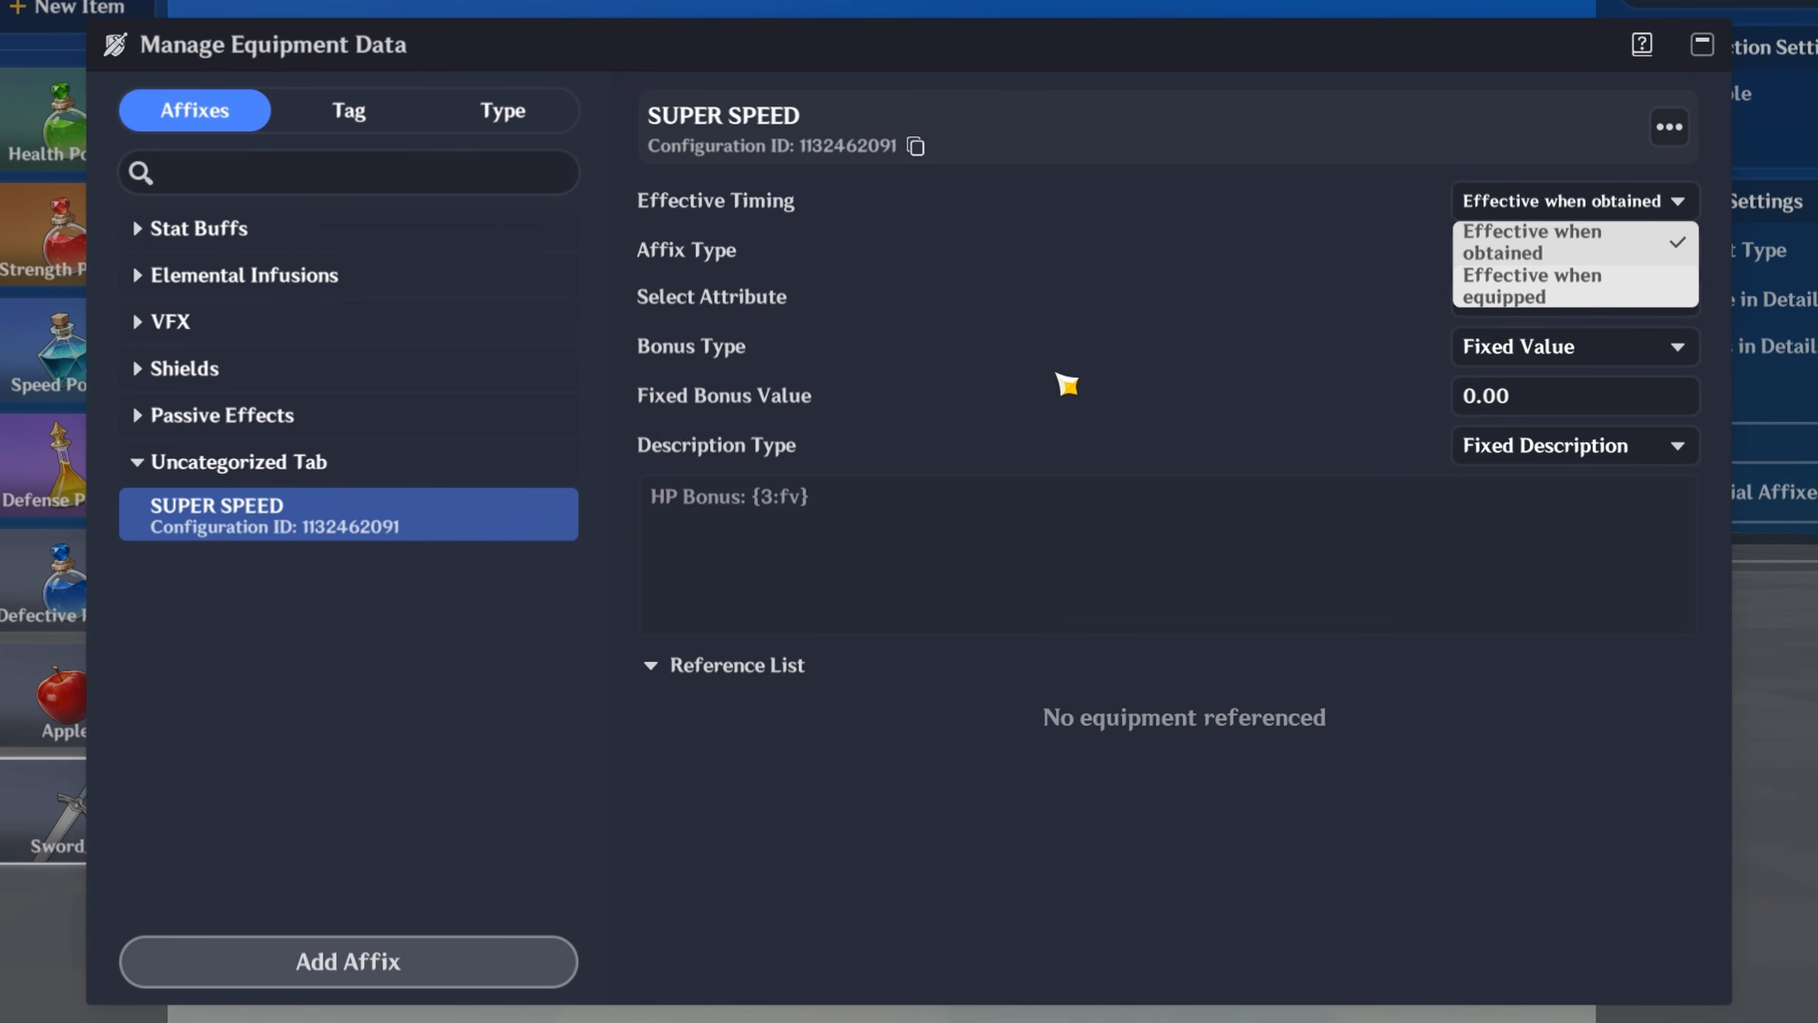
{"action": "left_click", "coordinate": [897, 290]}
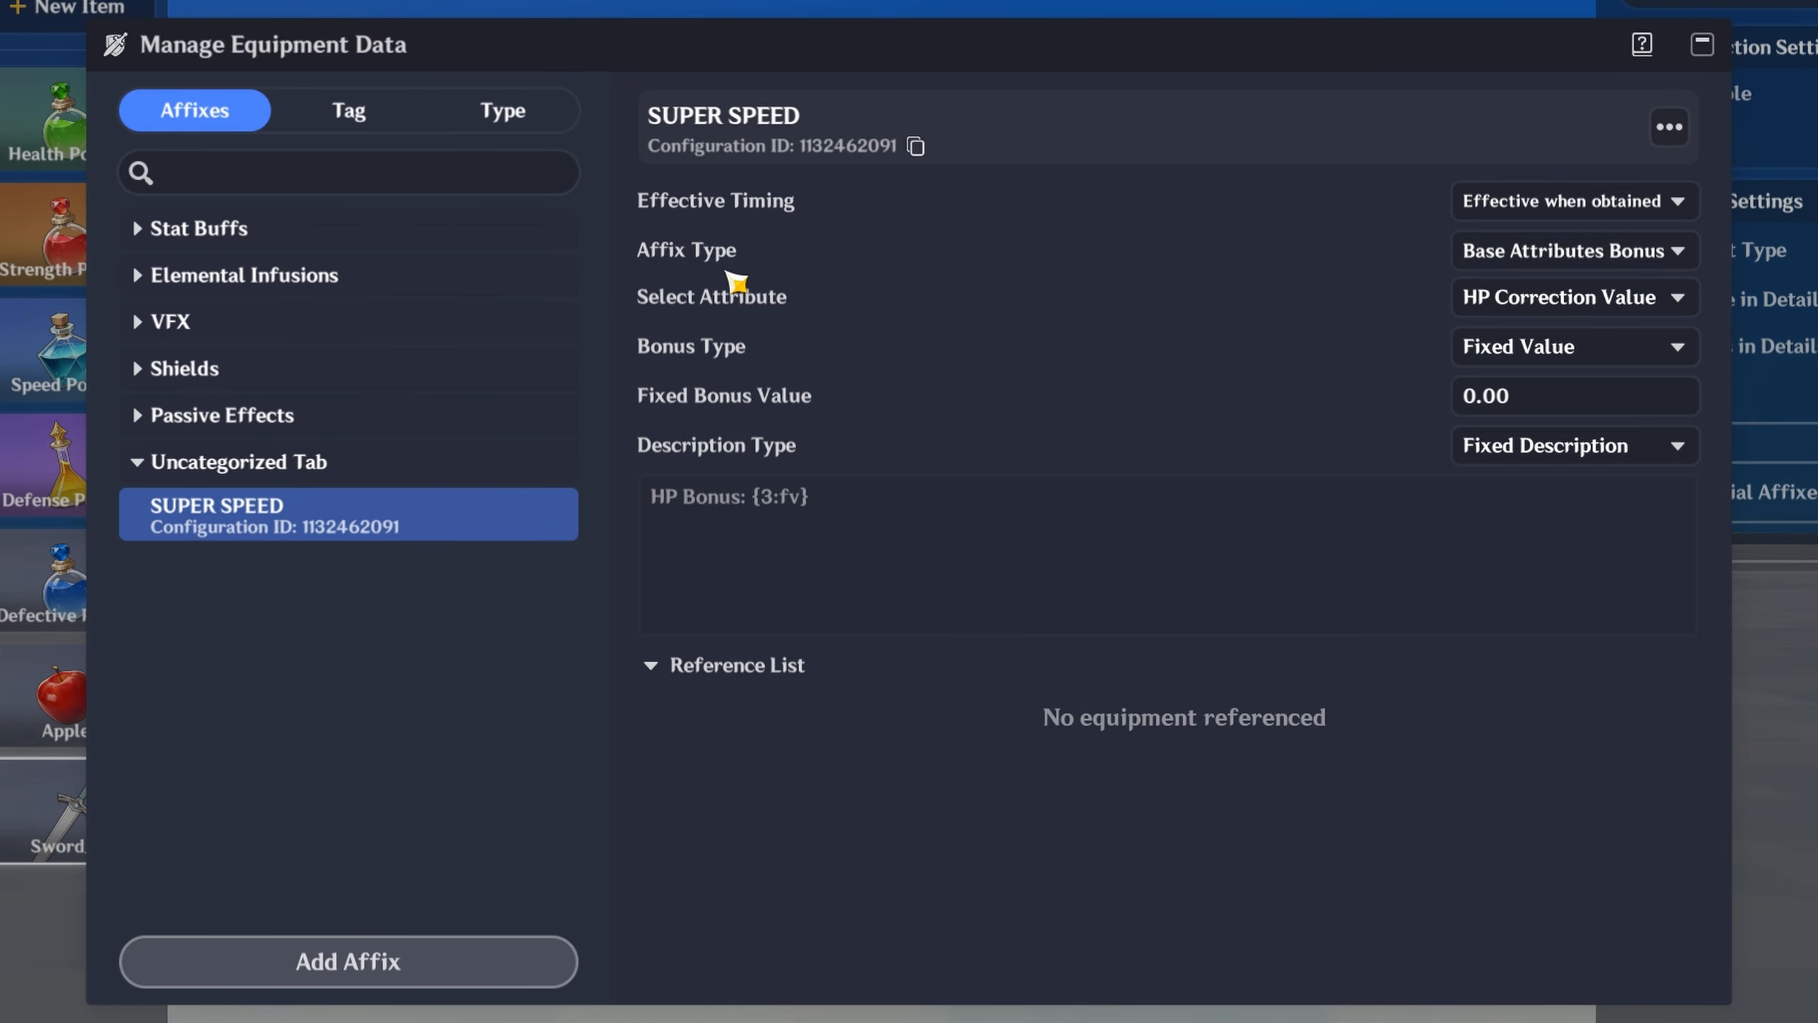
- Browse the affix types and the attributes available for a base bonus, and try the Apply Node Graph affix type for SUPER SPEED
{"action": "left_click", "coordinate": [1561, 251]}
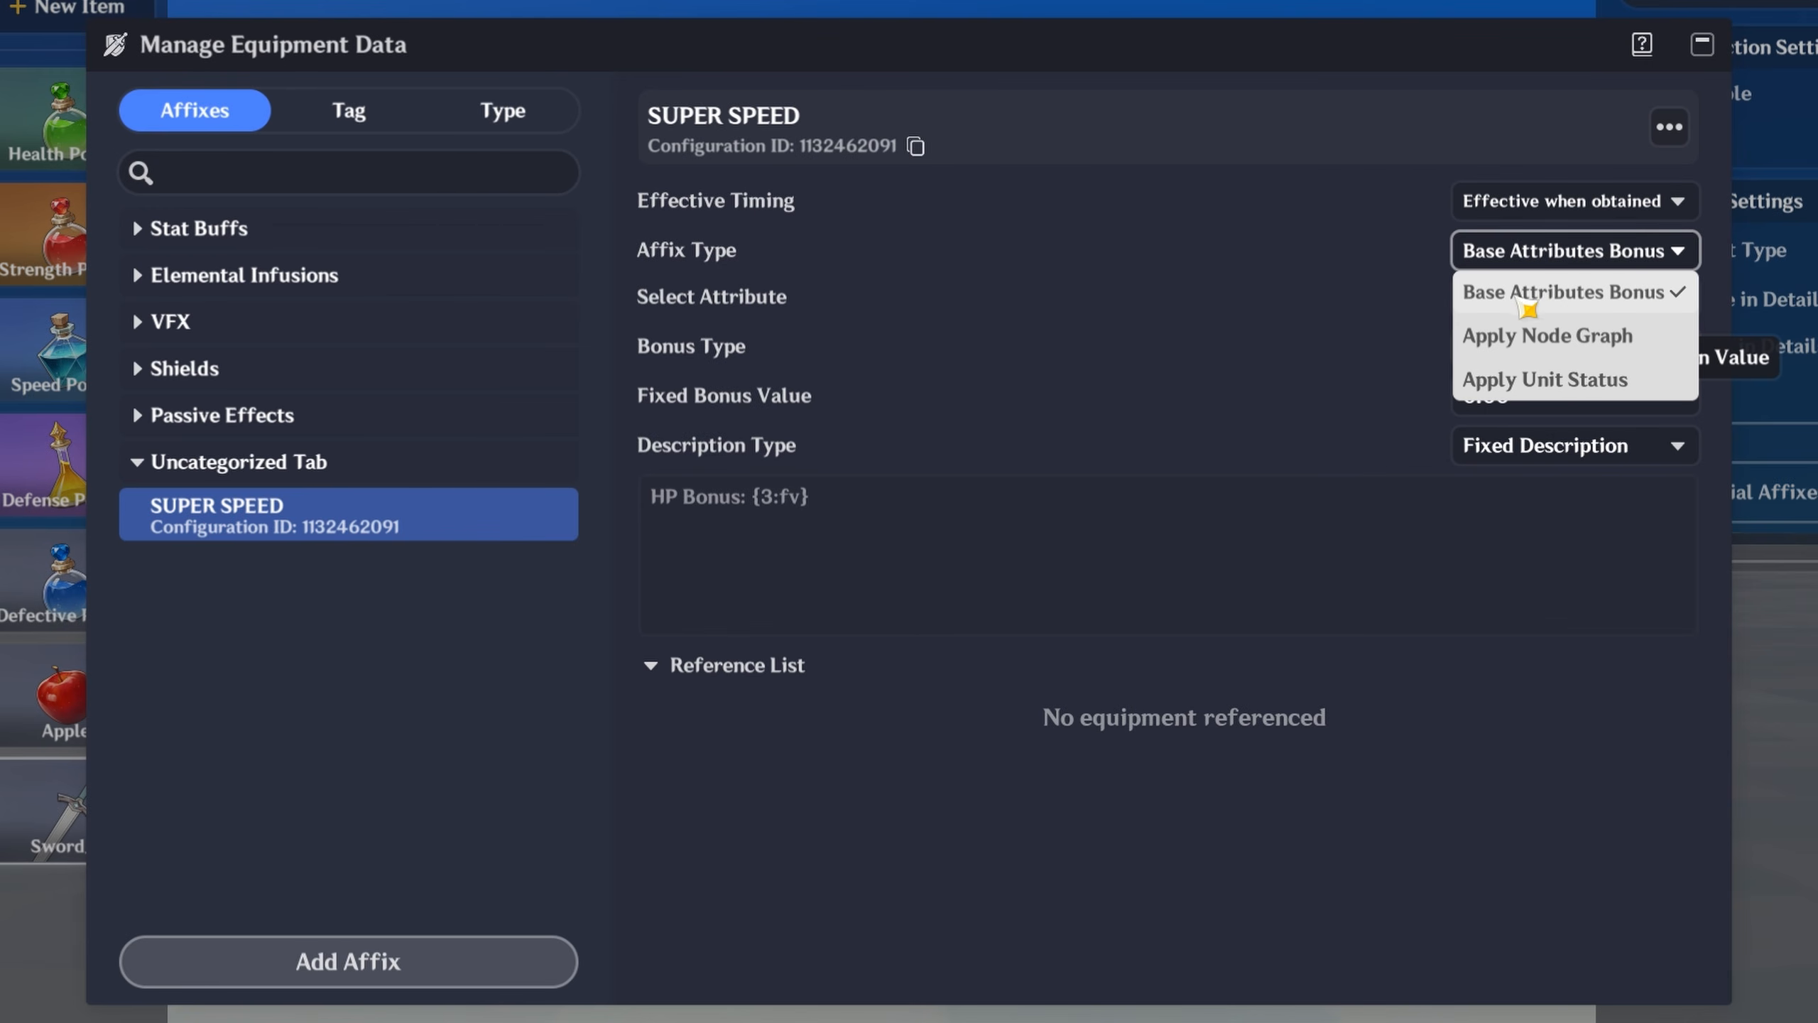
{"action": "left_click", "coordinate": [1543, 294]}
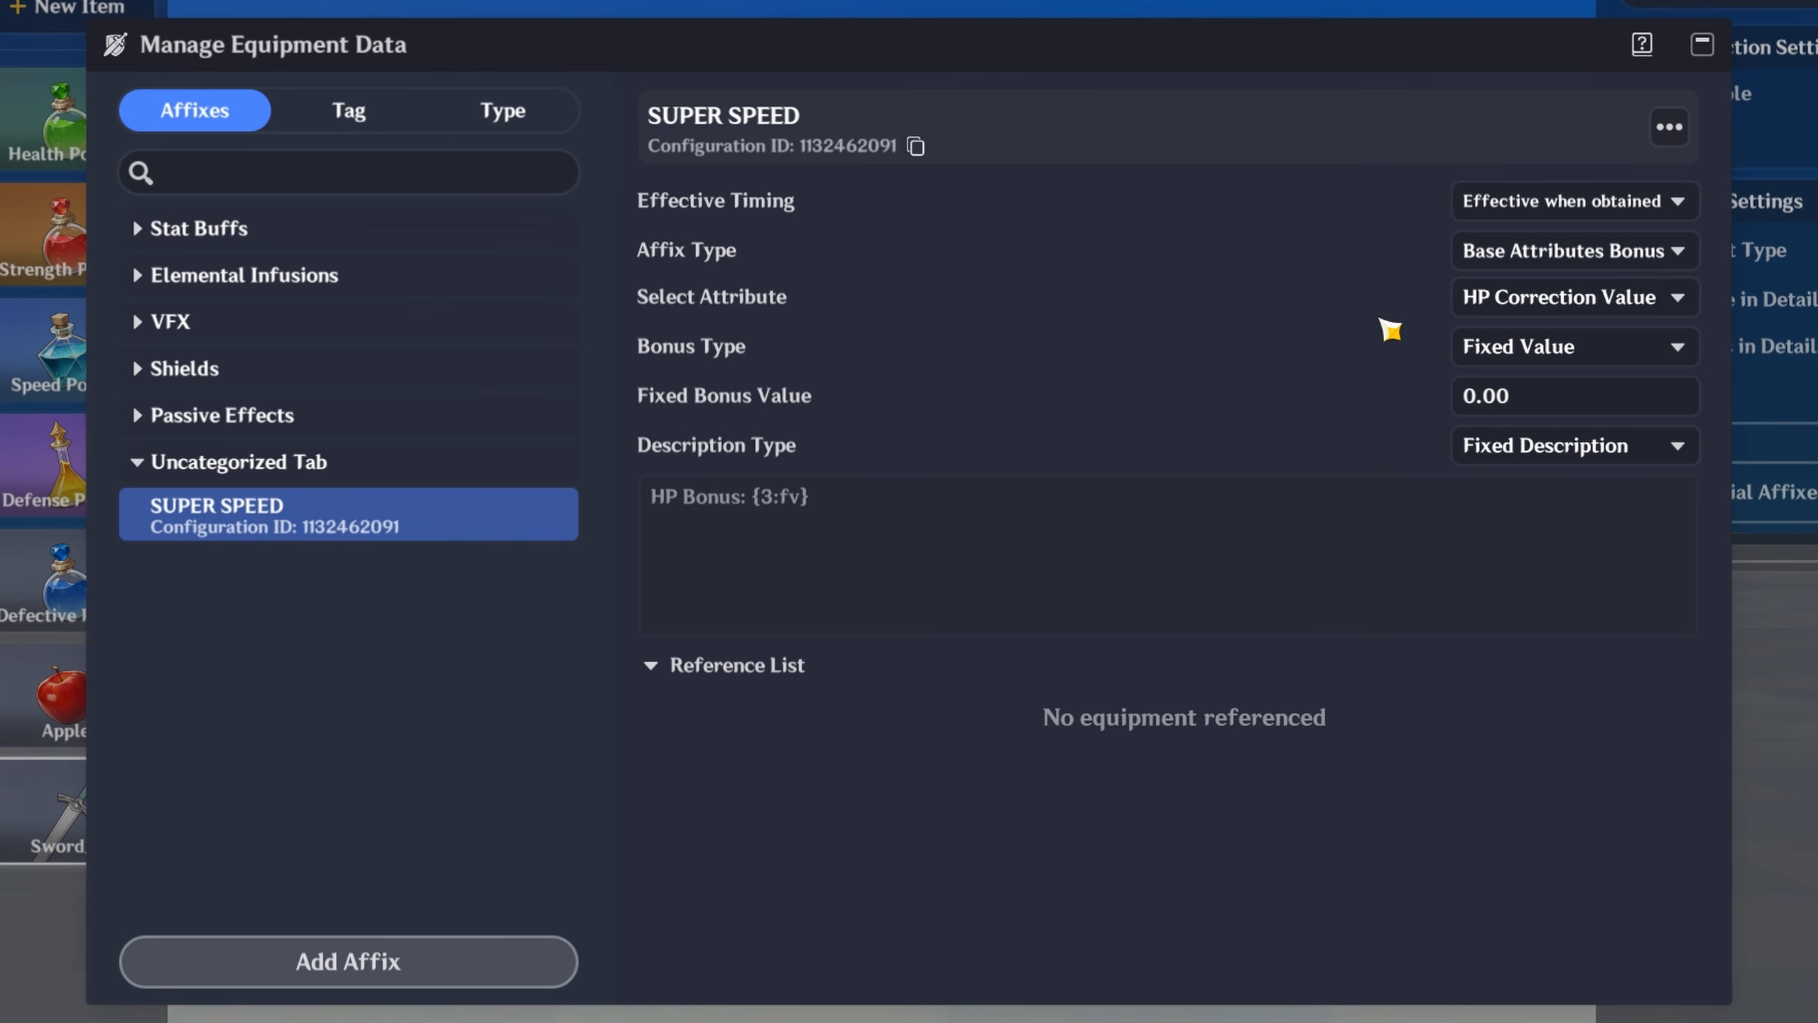
{"action": "left_click", "coordinate": [1598, 314]}
{"action": "scroll", "coordinate": [1727, 522], "scroll_direction": "up", "scroll_amount": 3}
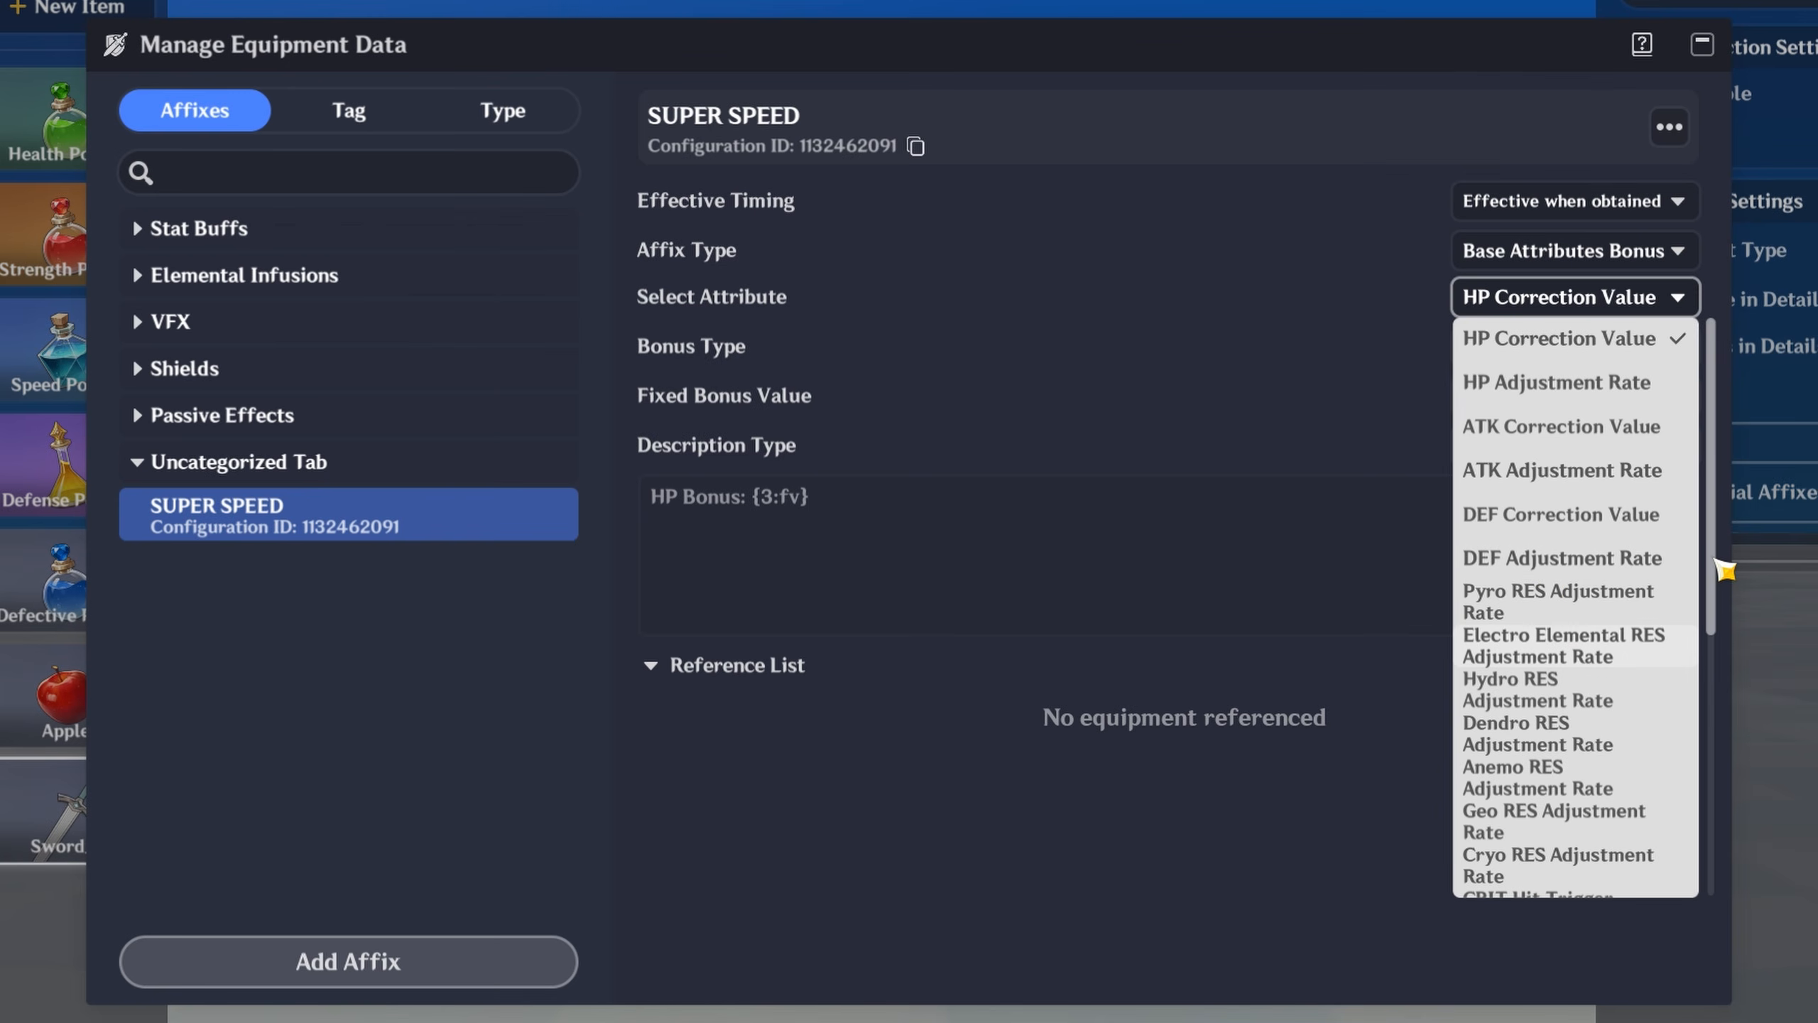
{"action": "scroll", "coordinate": [1658, 712], "scroll_direction": "down", "scroll_amount": 5}
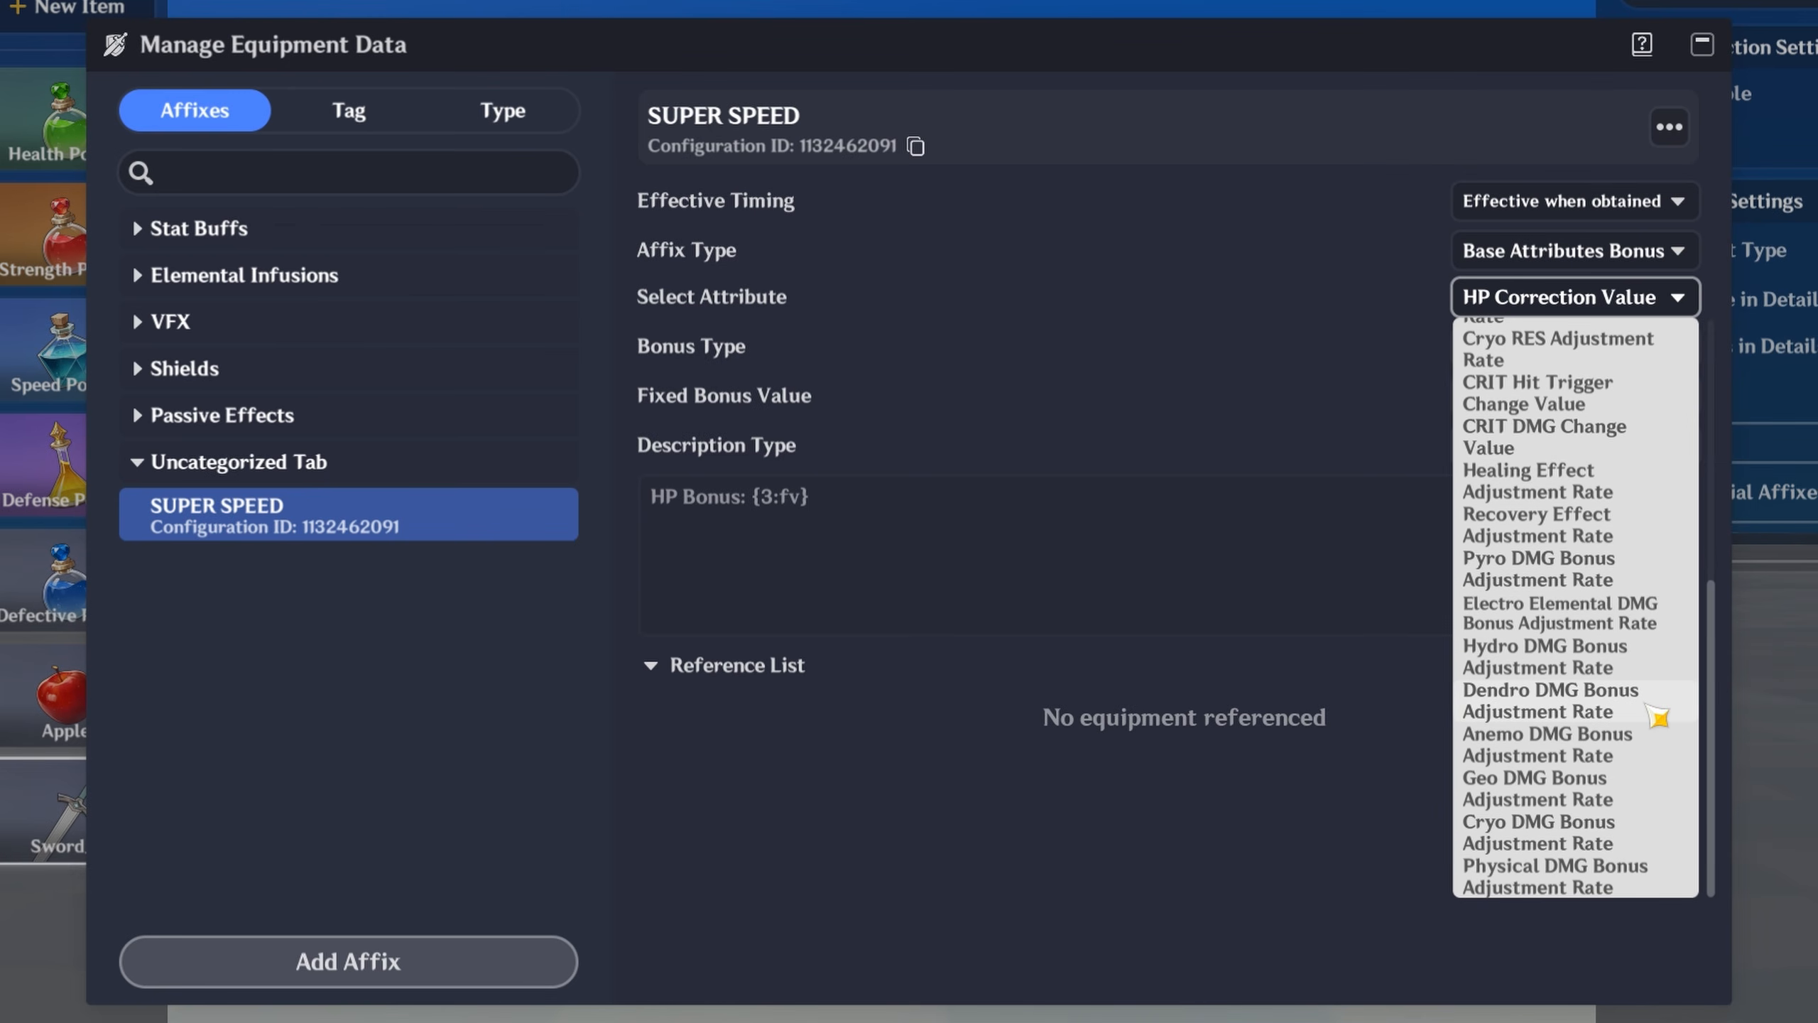
{"action": "left_click", "coordinate": [1568, 250]}
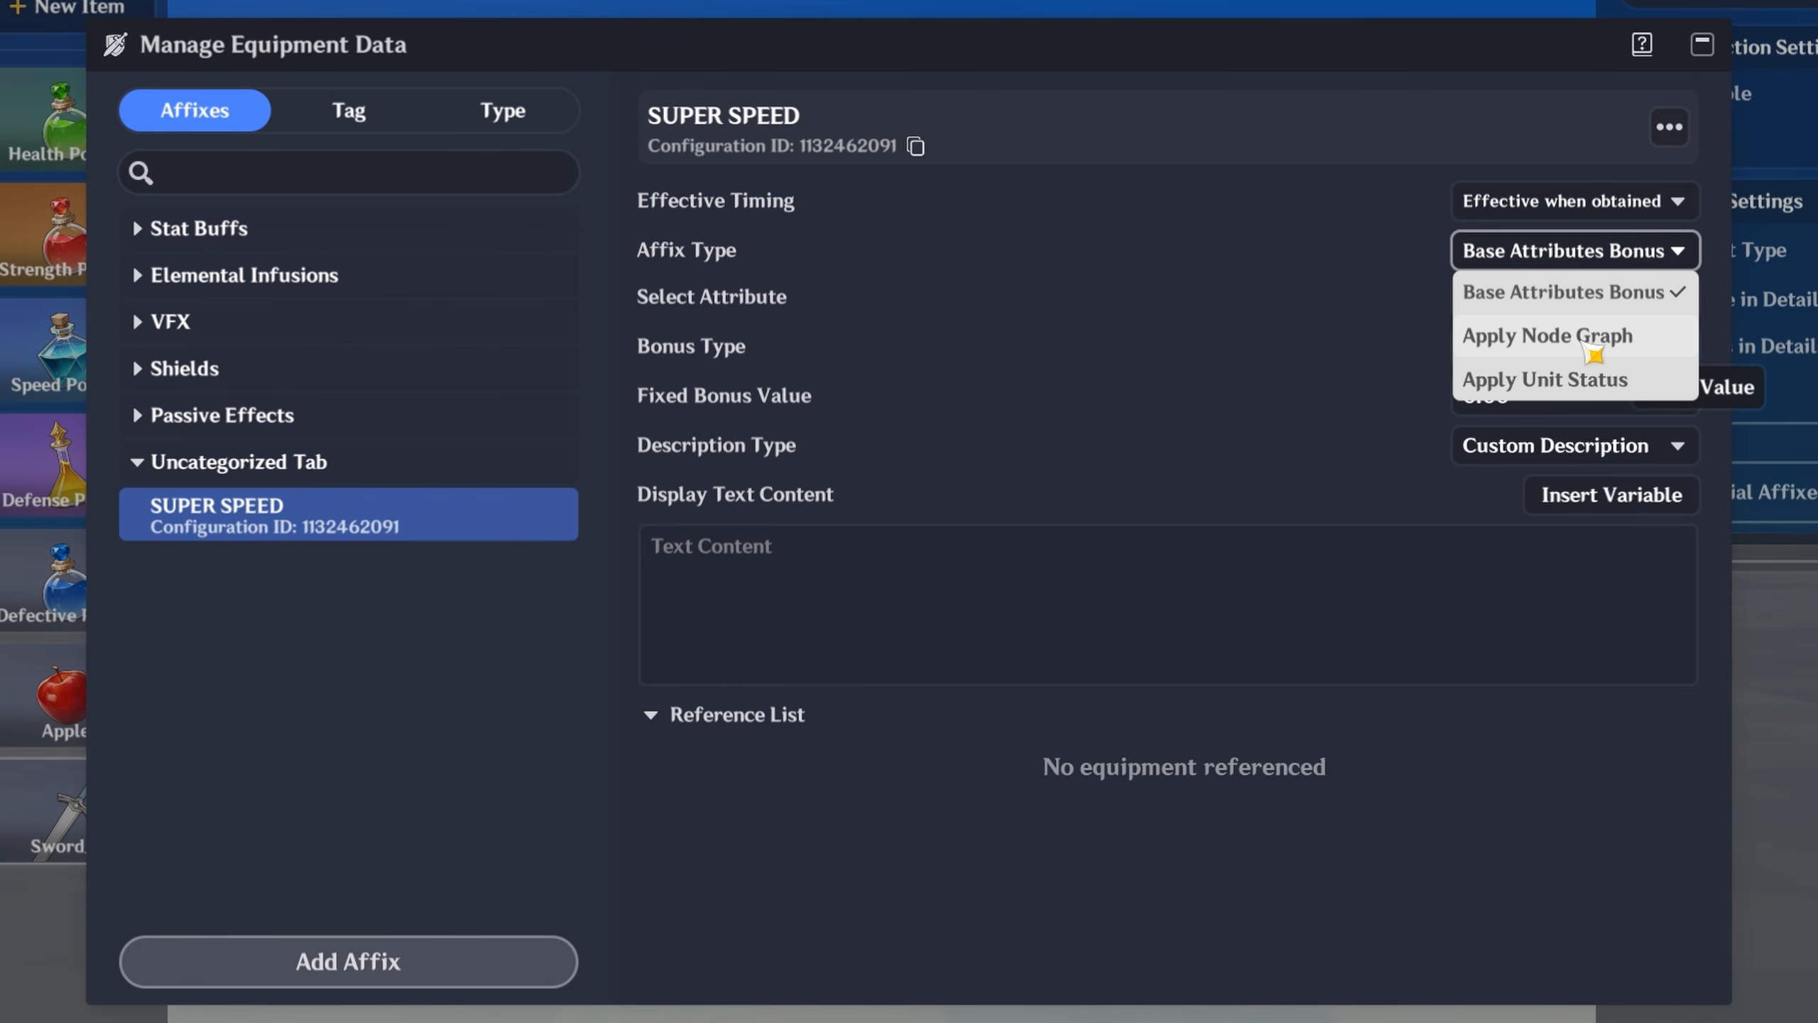
{"action": "left_click", "coordinate": [1594, 353]}
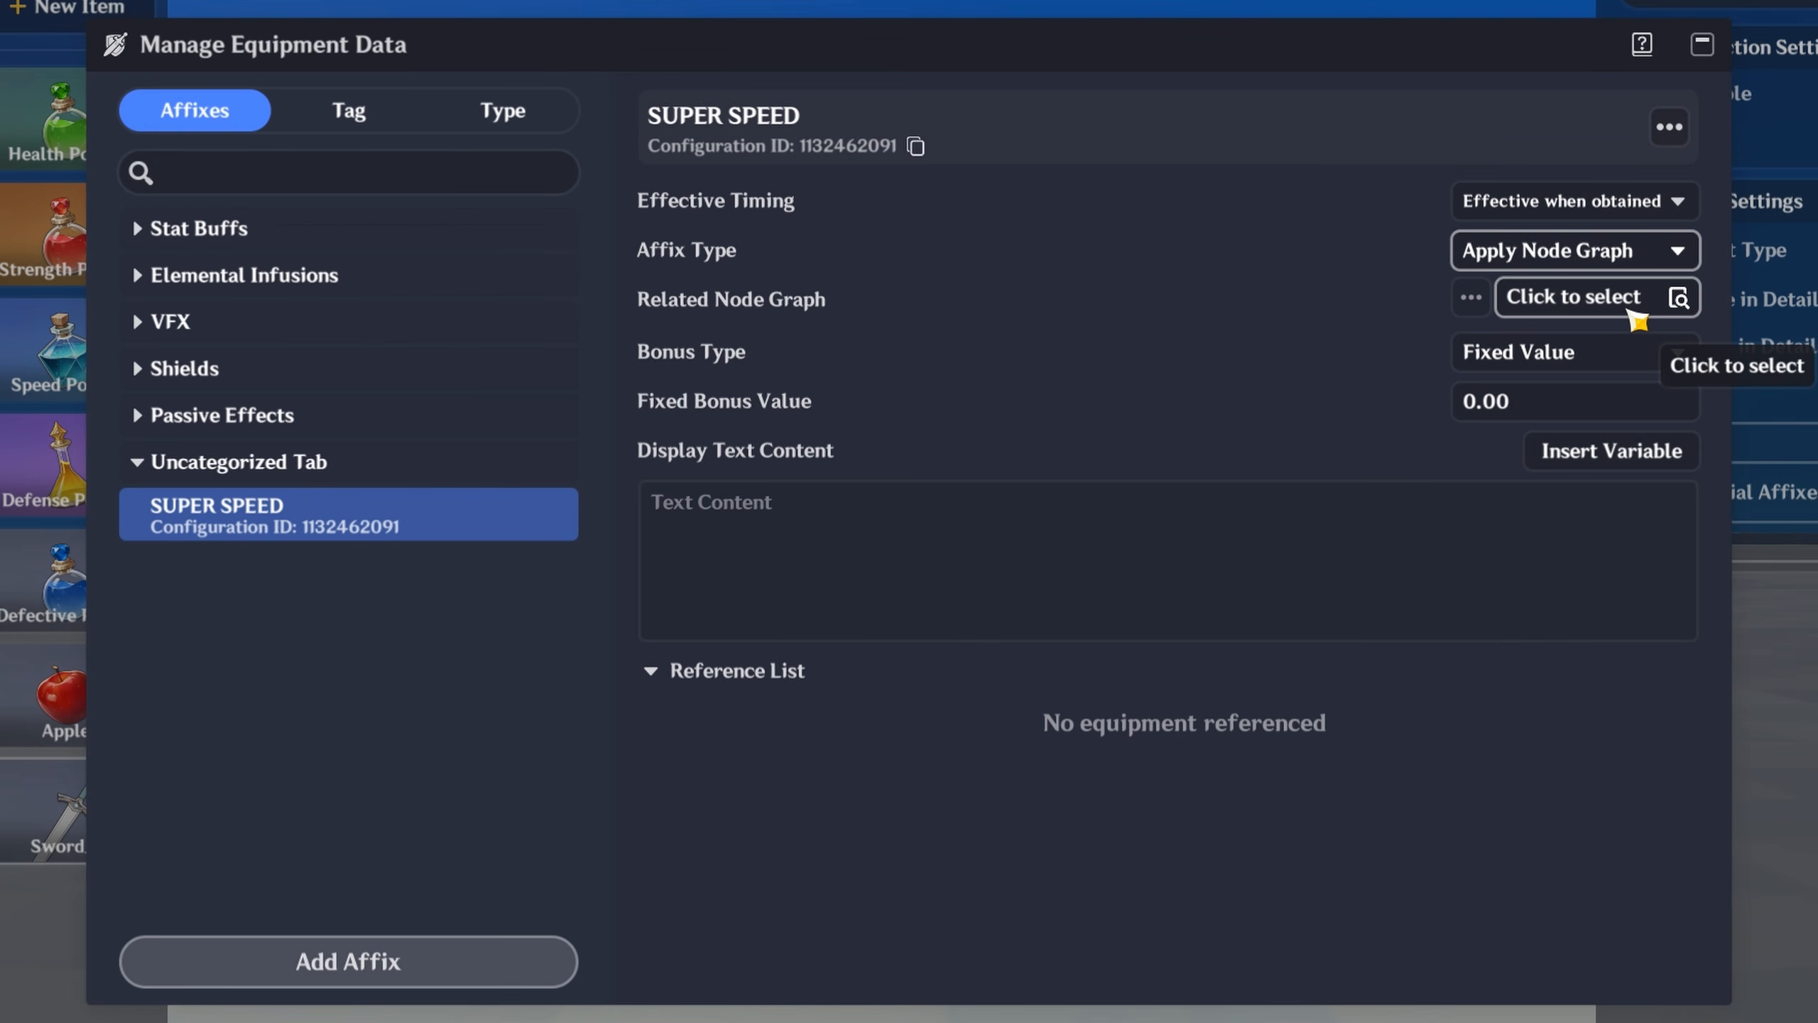
- Set the SUPER SPEED affix's effective timing to Effective when equipped
{"action": "left_click", "coordinate": [1611, 215]}
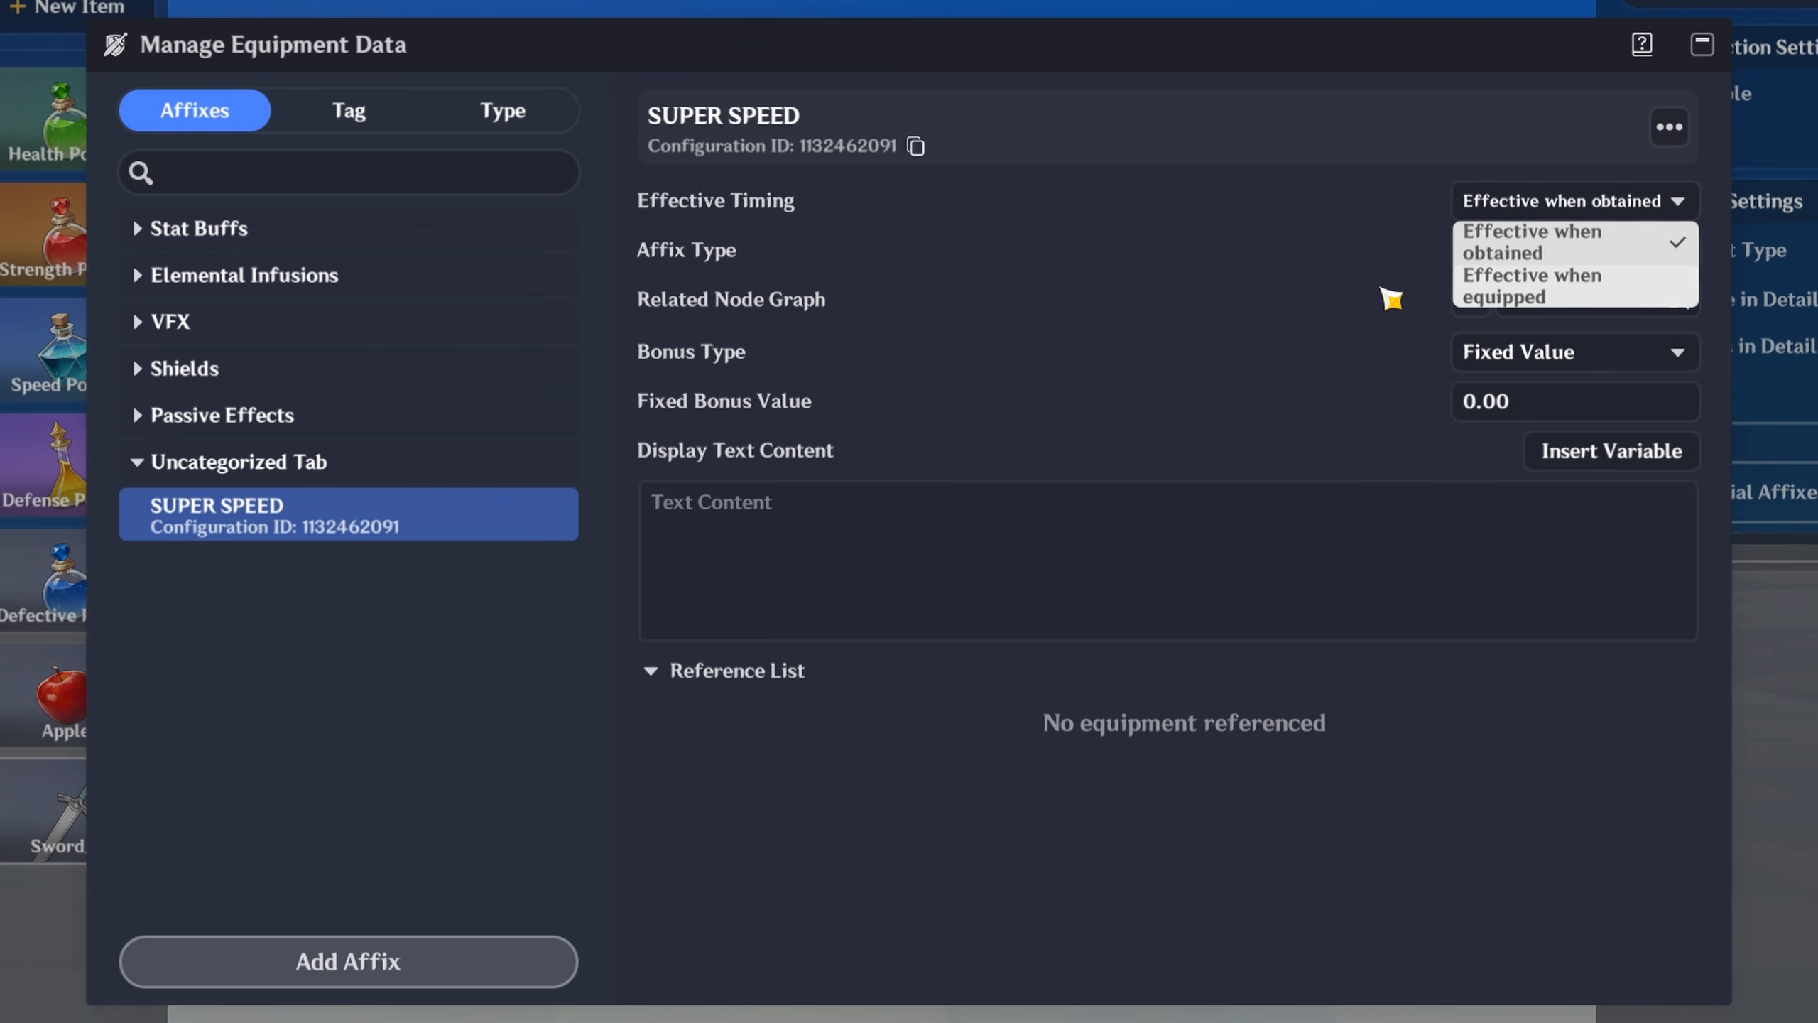
{"action": "left_click", "coordinate": [1386, 296]}
{"action": "left_click", "coordinate": [1598, 213]}
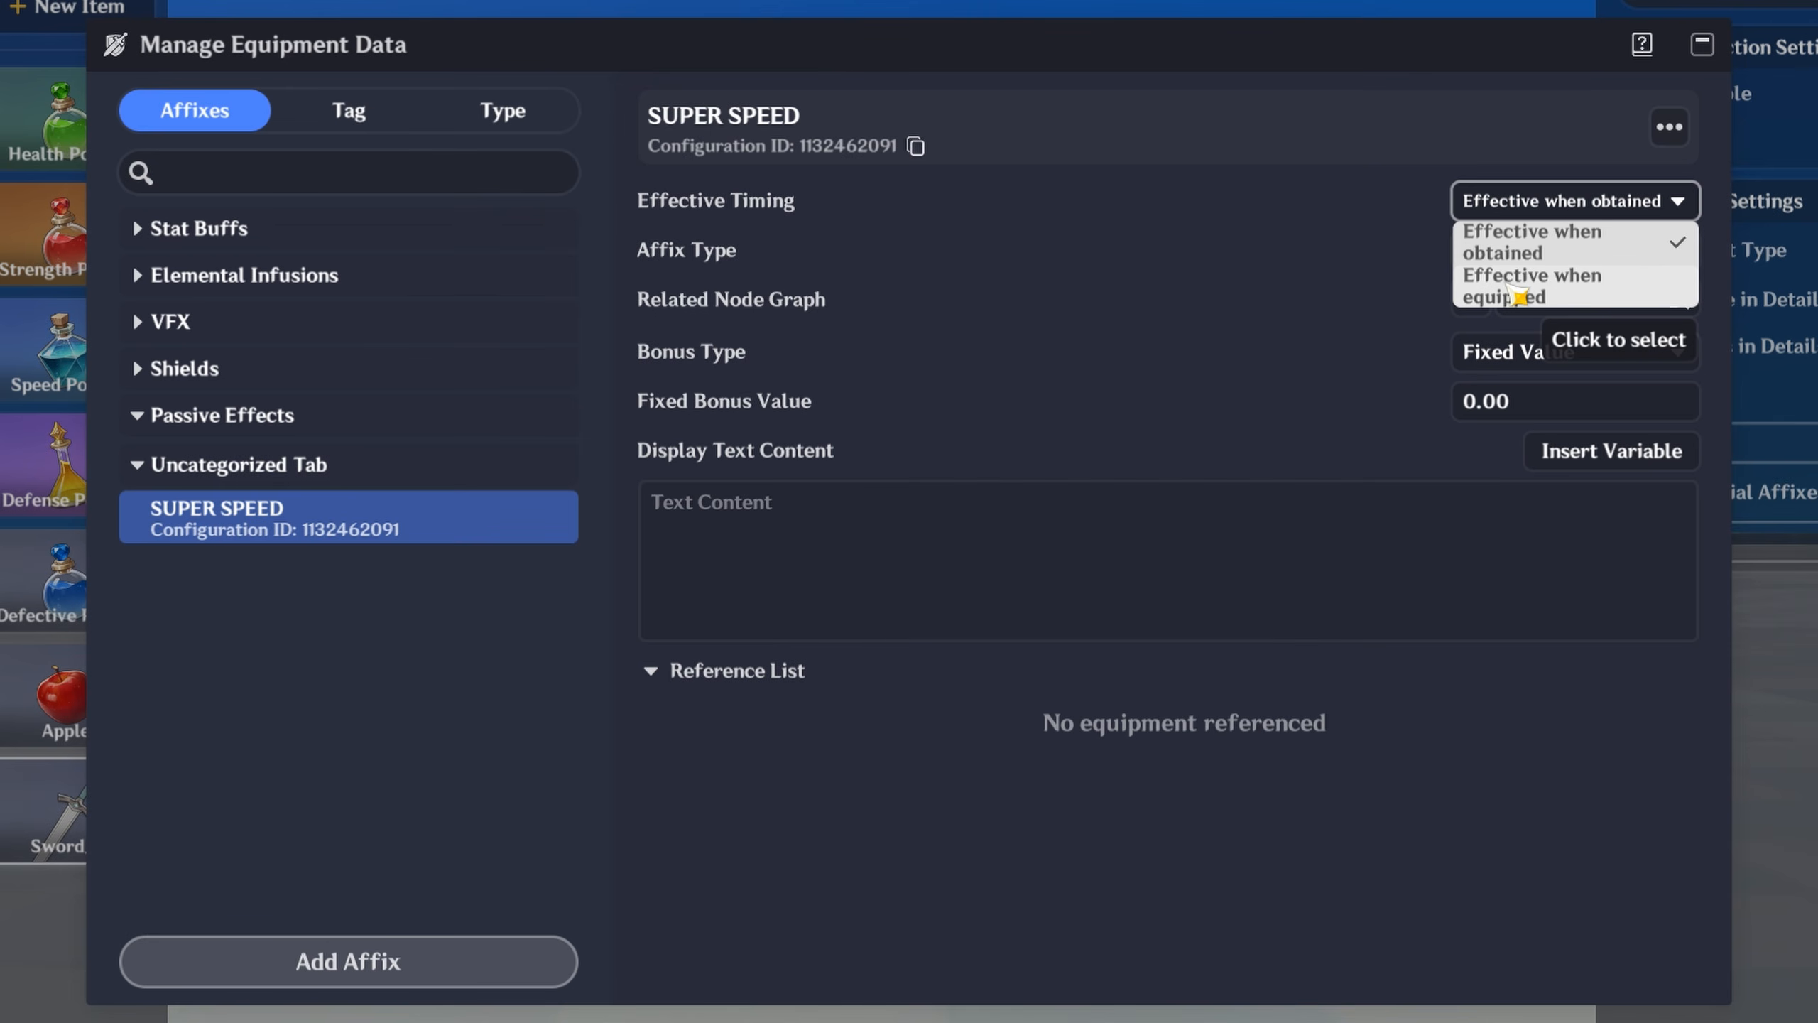
{"action": "left_click", "coordinate": [1587, 295]}
{"action": "left_click", "coordinate": [1563, 292]}
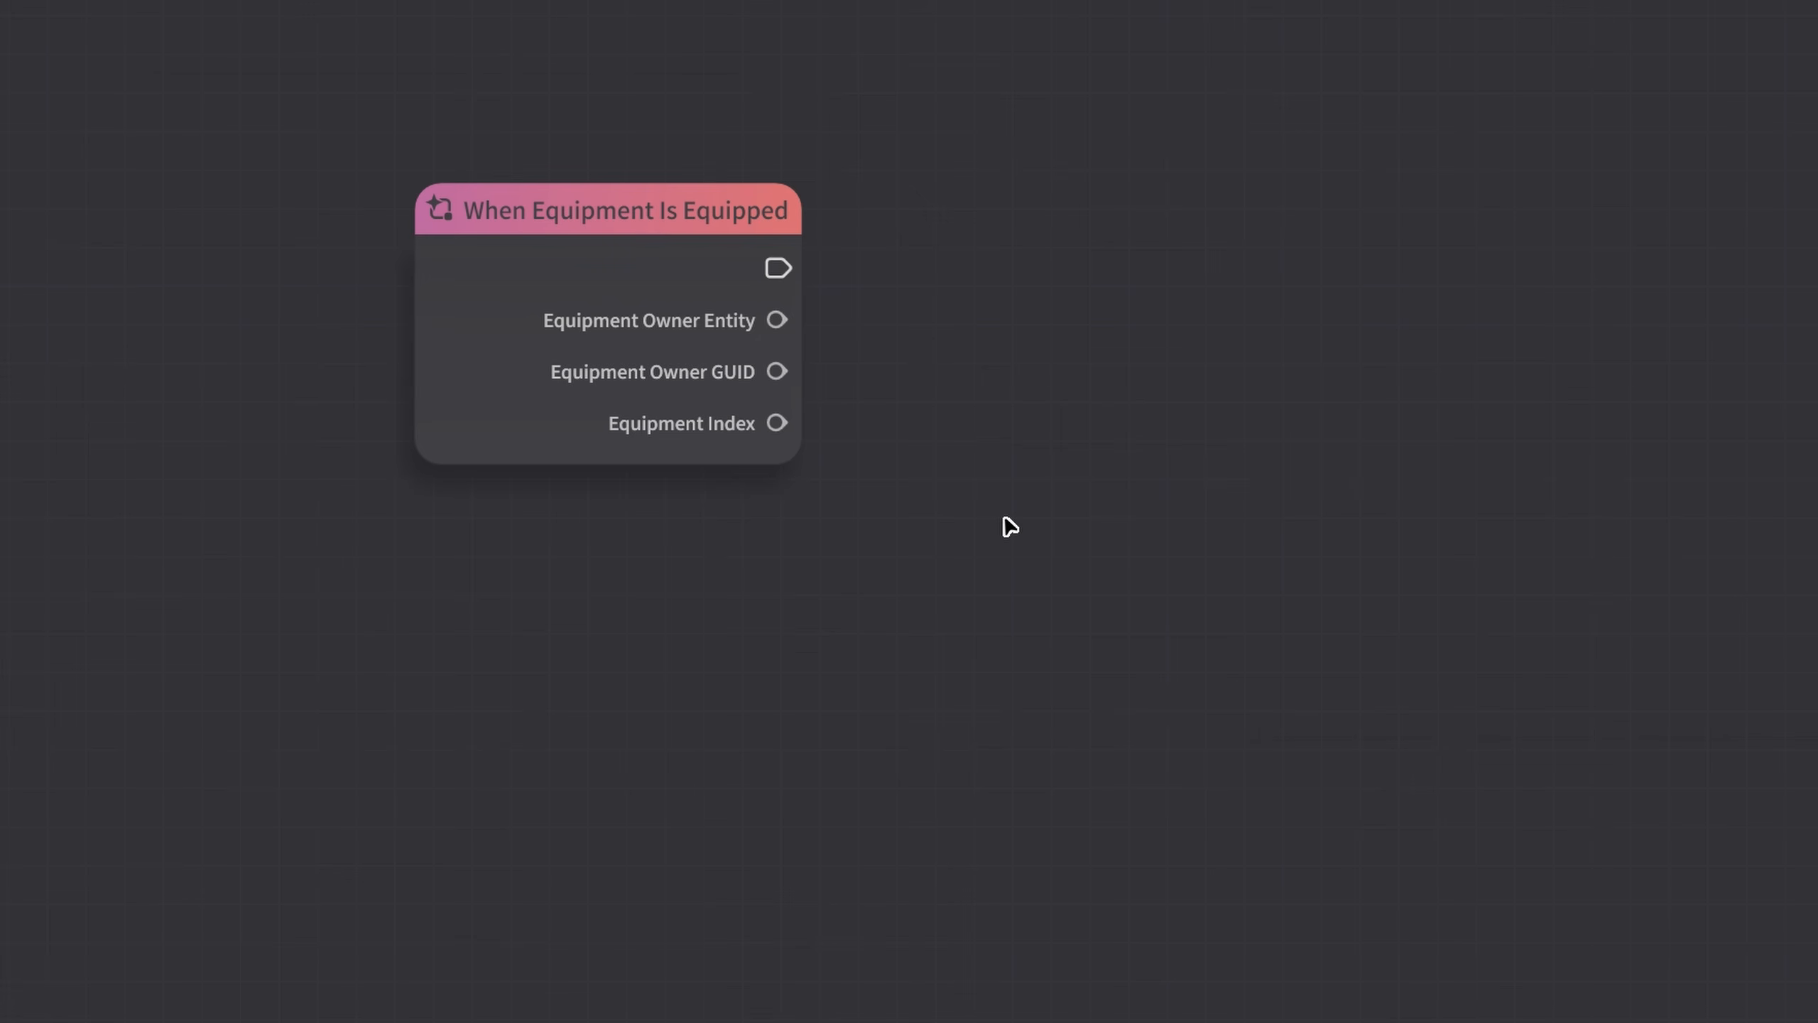
{"action": "left_click_drag", "start_coordinate": [361, 137], "coordinate": [904, 530]}
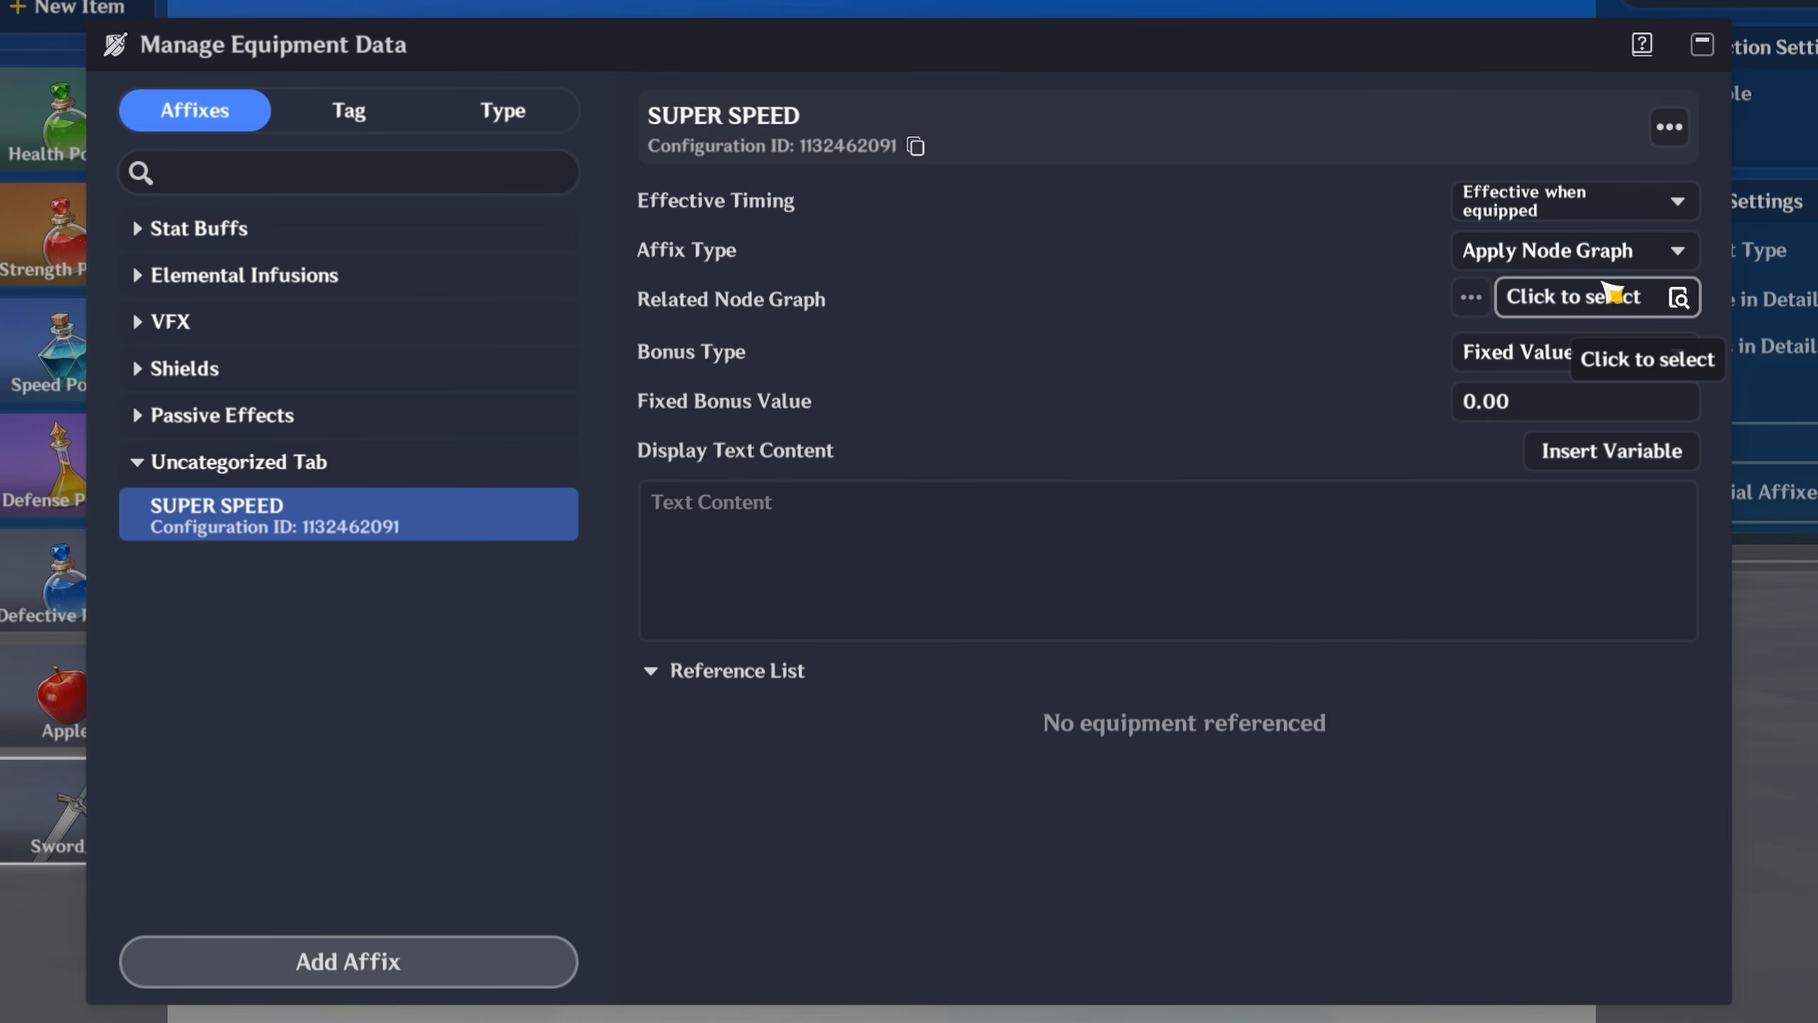
- Set the SUPER SPEED affix type to Apply Unit Status and choose Accelerate from Status Category 1 as its corresponding unit status
{"action": "left_click", "coordinate": [1575, 250]}
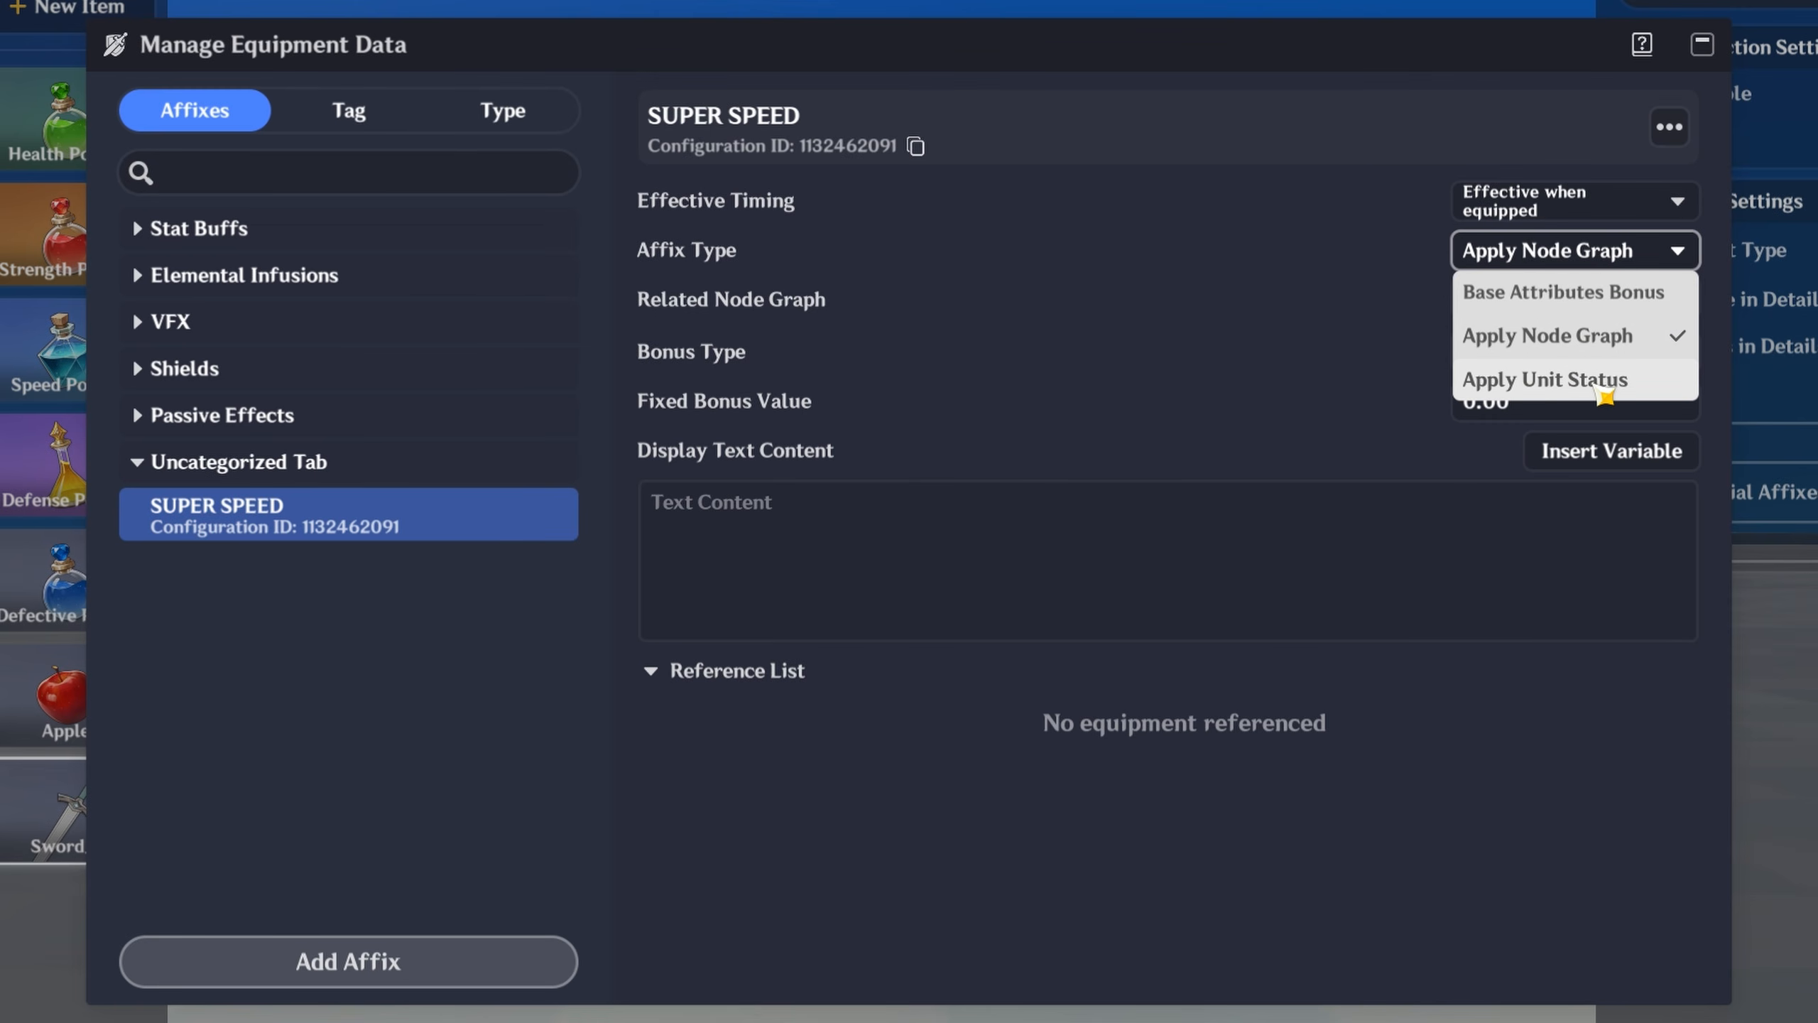
{"action": "left_click", "coordinate": [1575, 380]}
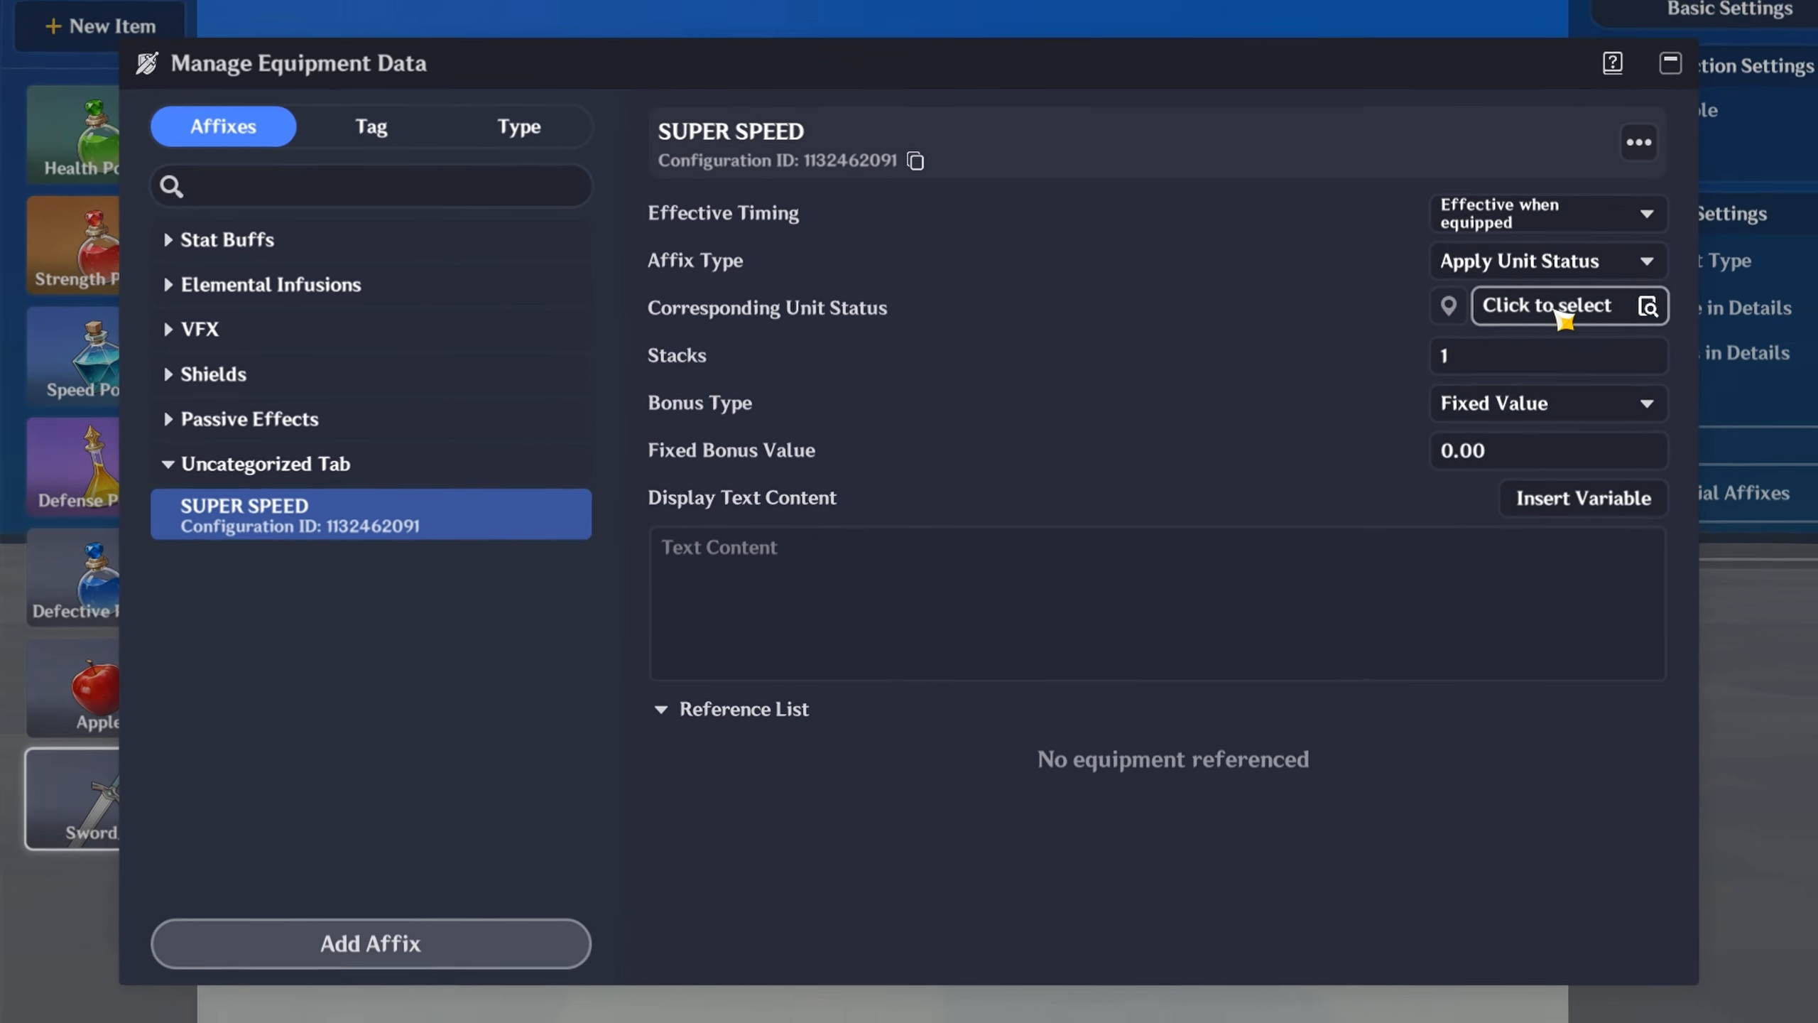
{"action": "left_click", "coordinate": [1564, 316]}
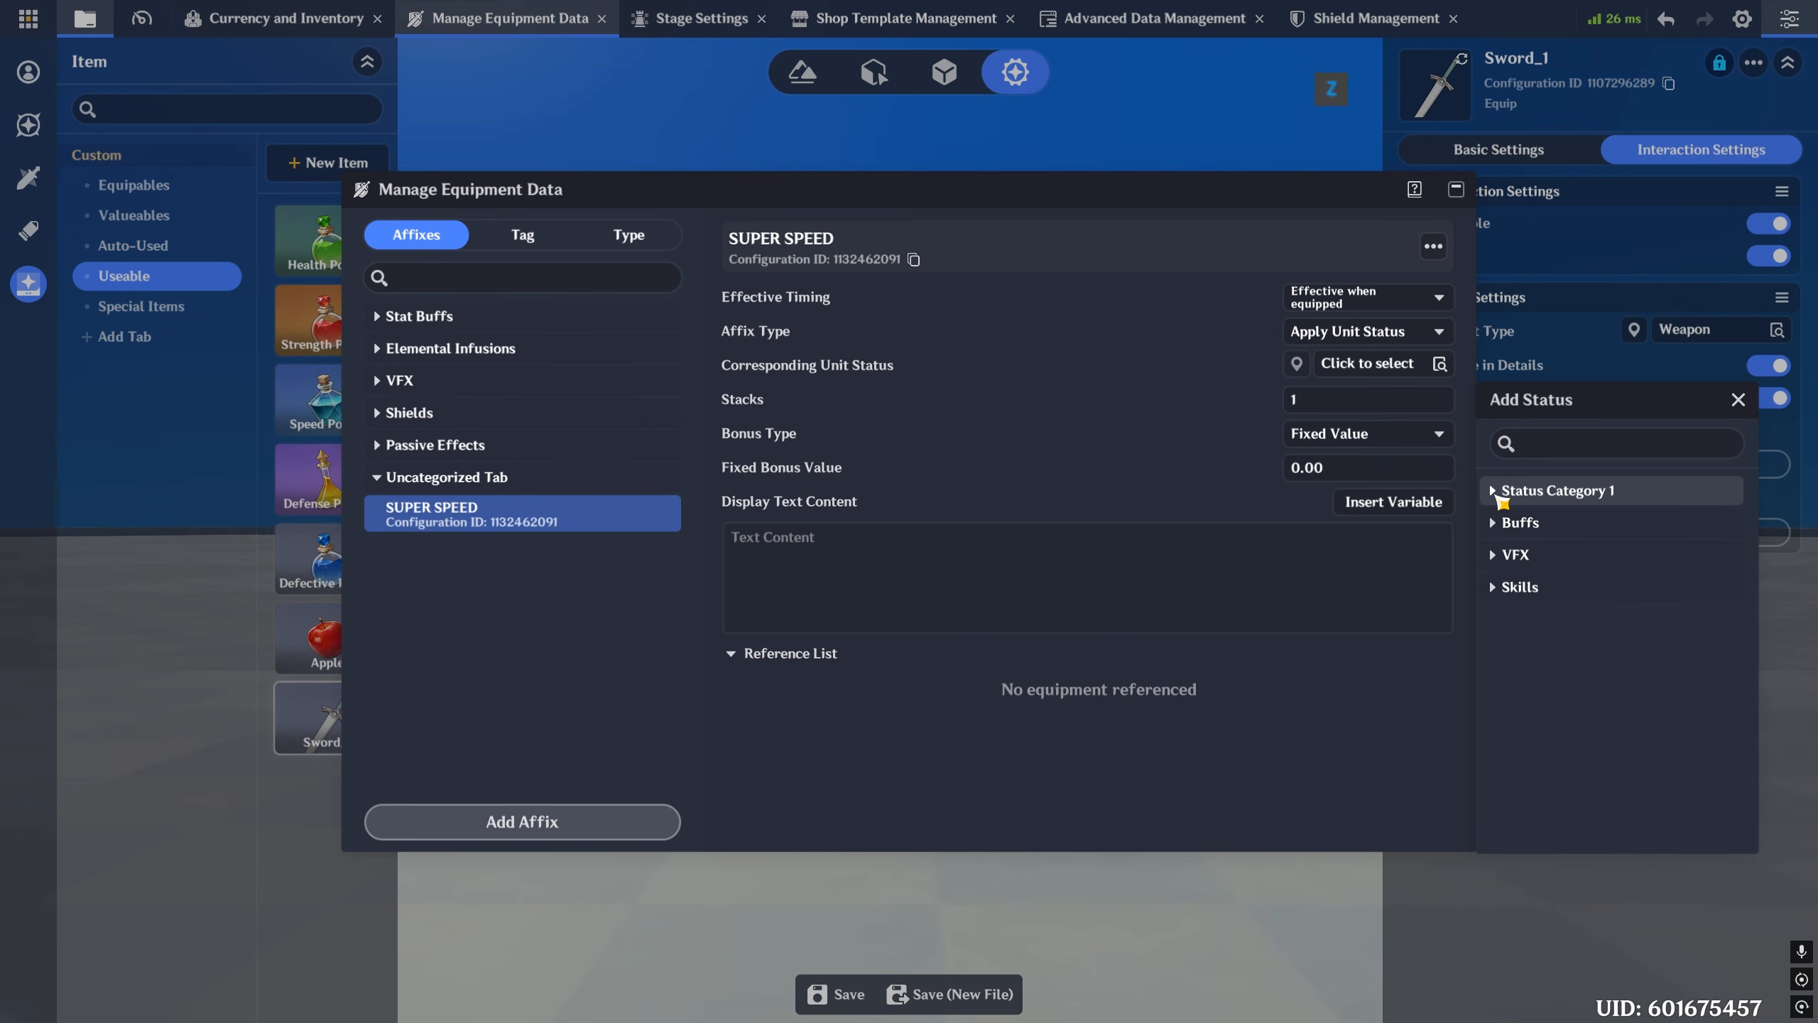
{"action": "left_click", "coordinate": [1503, 500]}
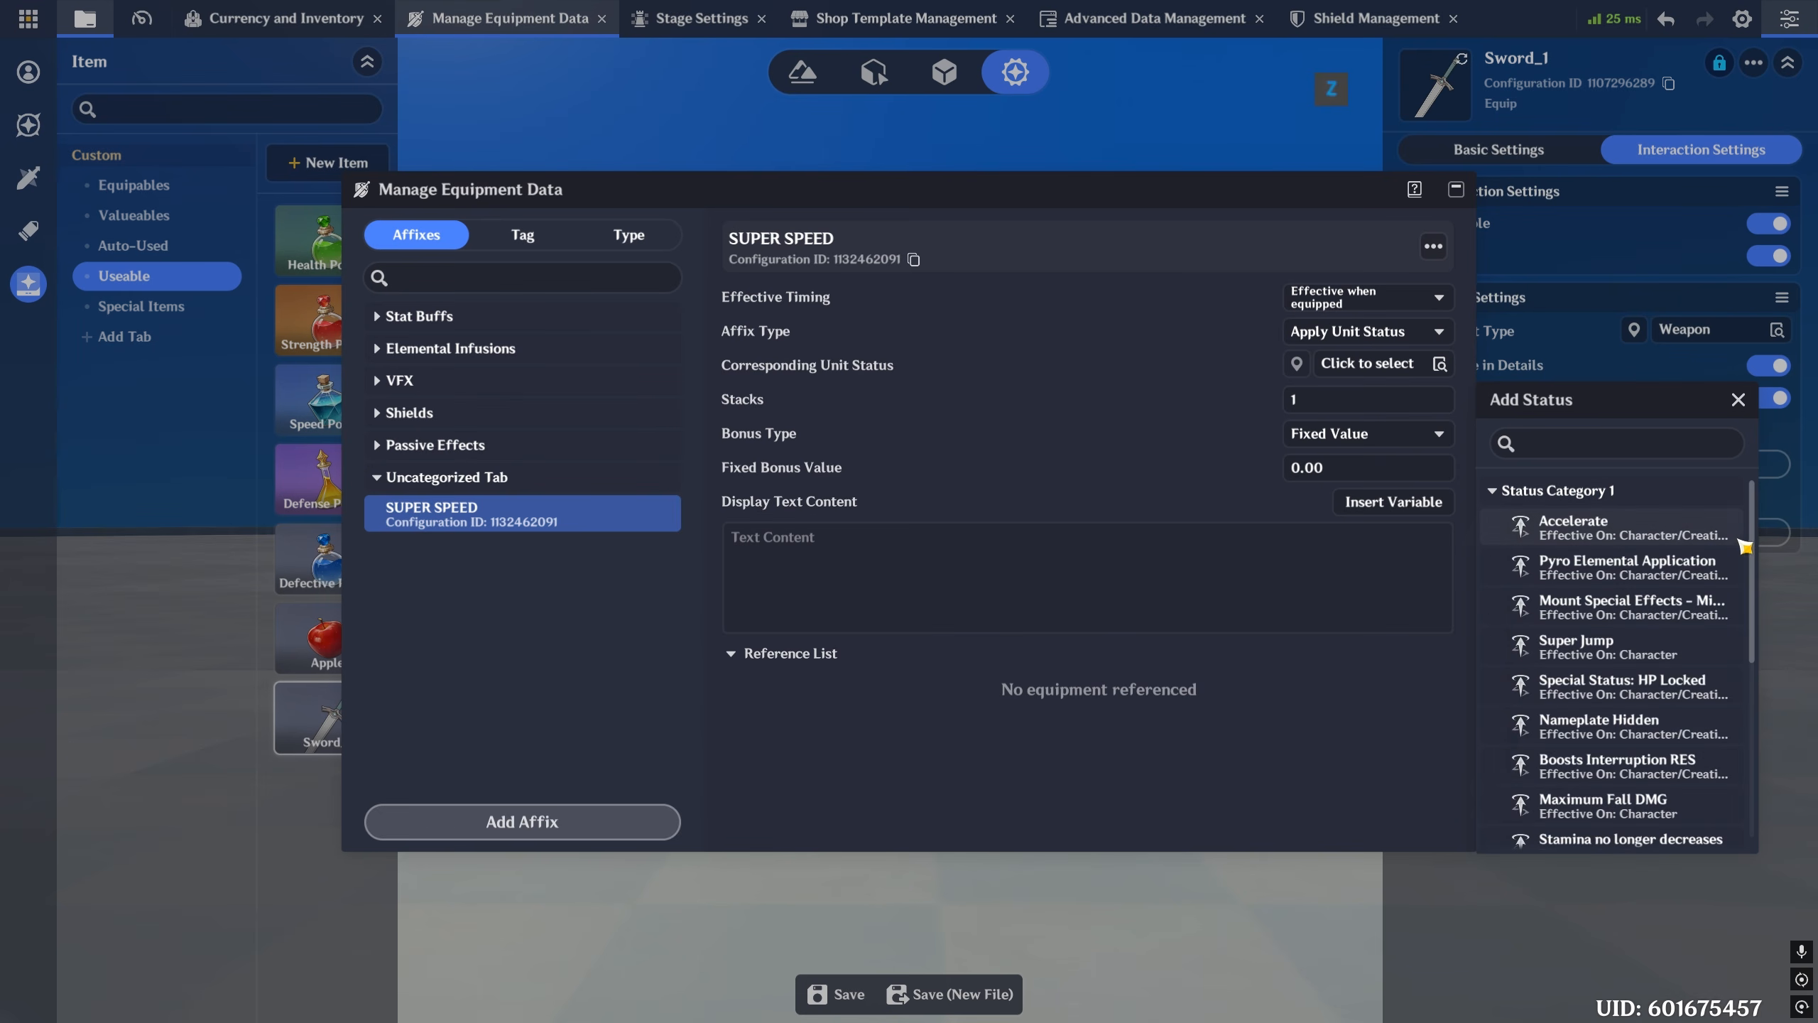
{"action": "left_click_drag", "start_coordinate": [1752, 529], "coordinate": [1750, 488]}
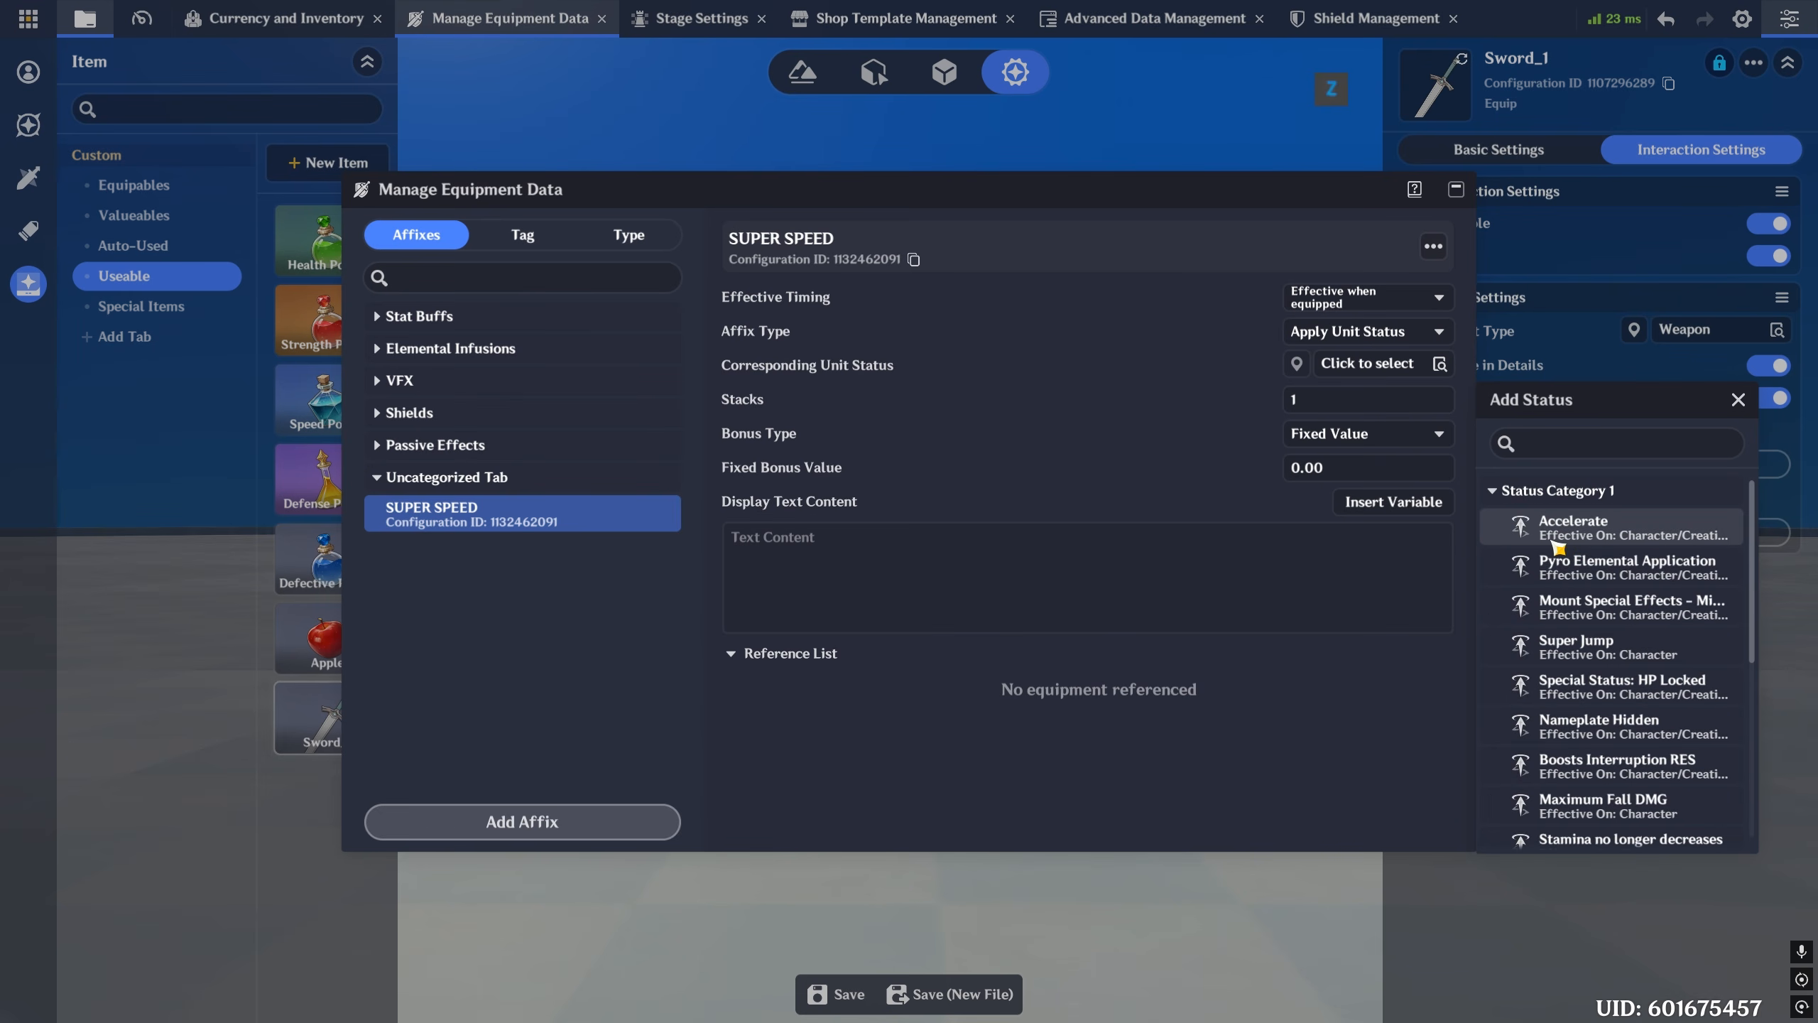
{"action": "left_click", "coordinate": [1581, 527]}
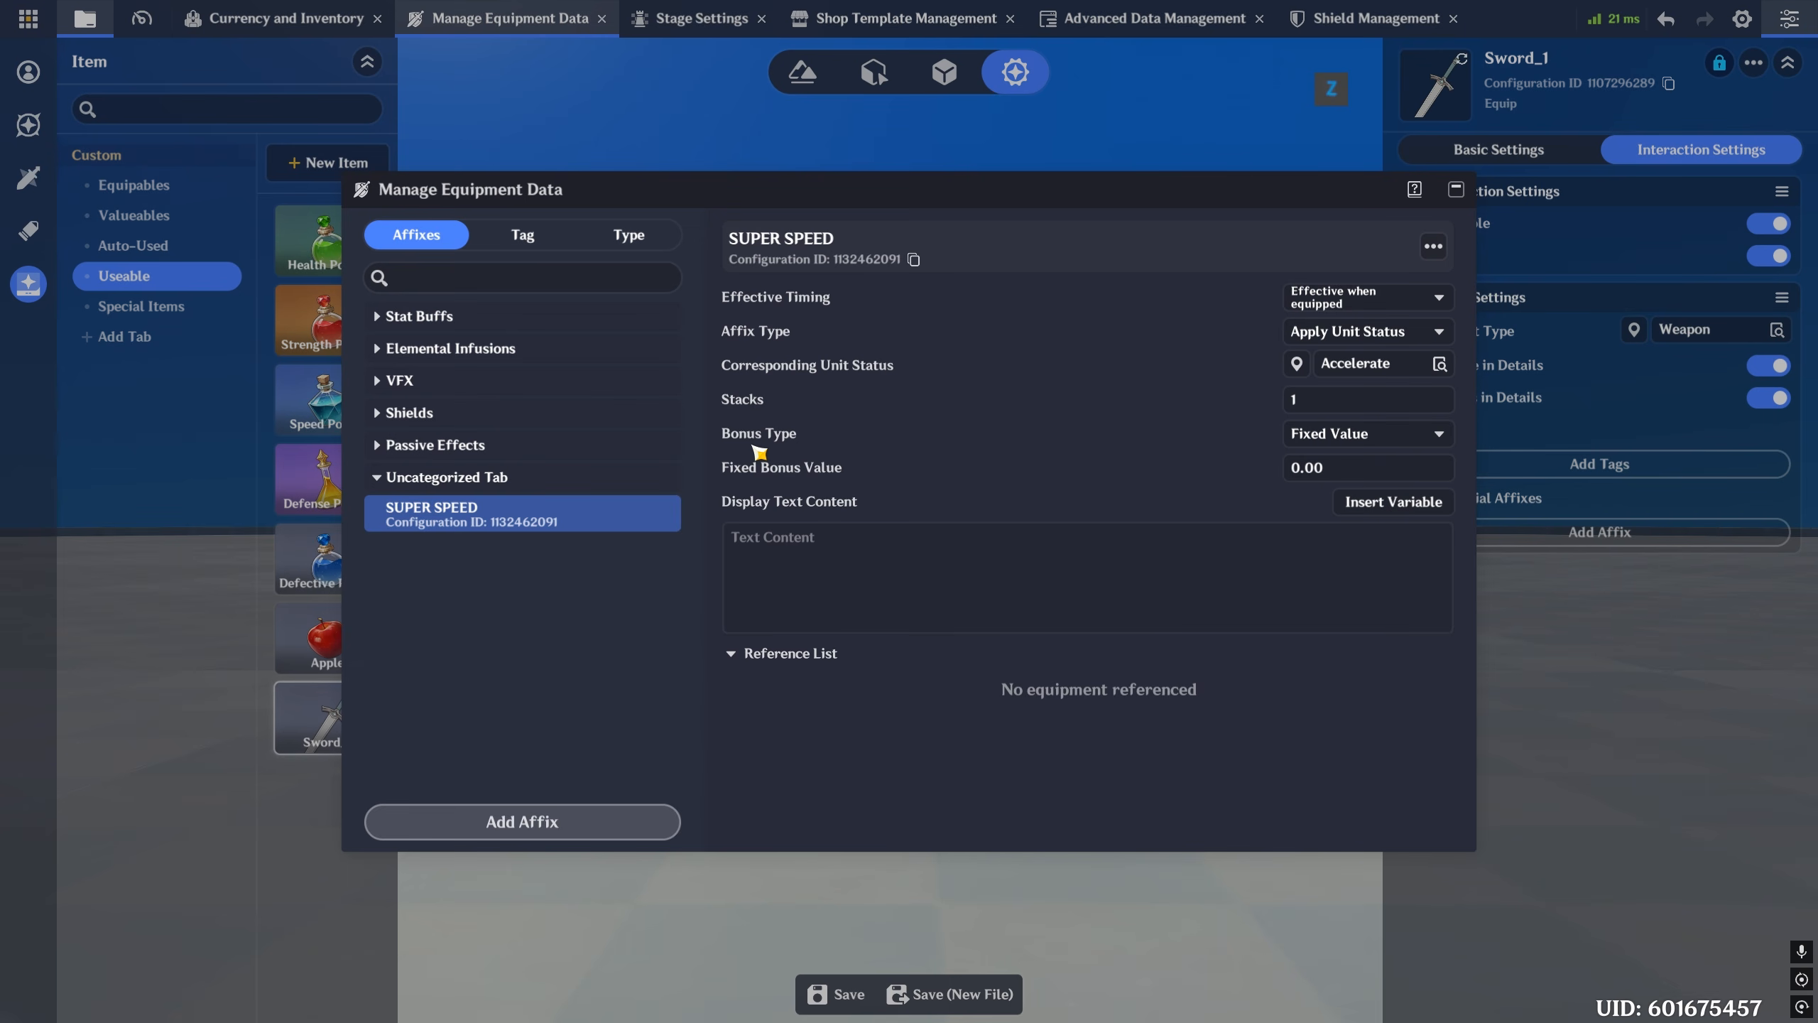
- Examine the affix type and bonus type options of the SUPER SPEED affix without changing them
{"action": "left_click", "coordinate": [1289, 332]}
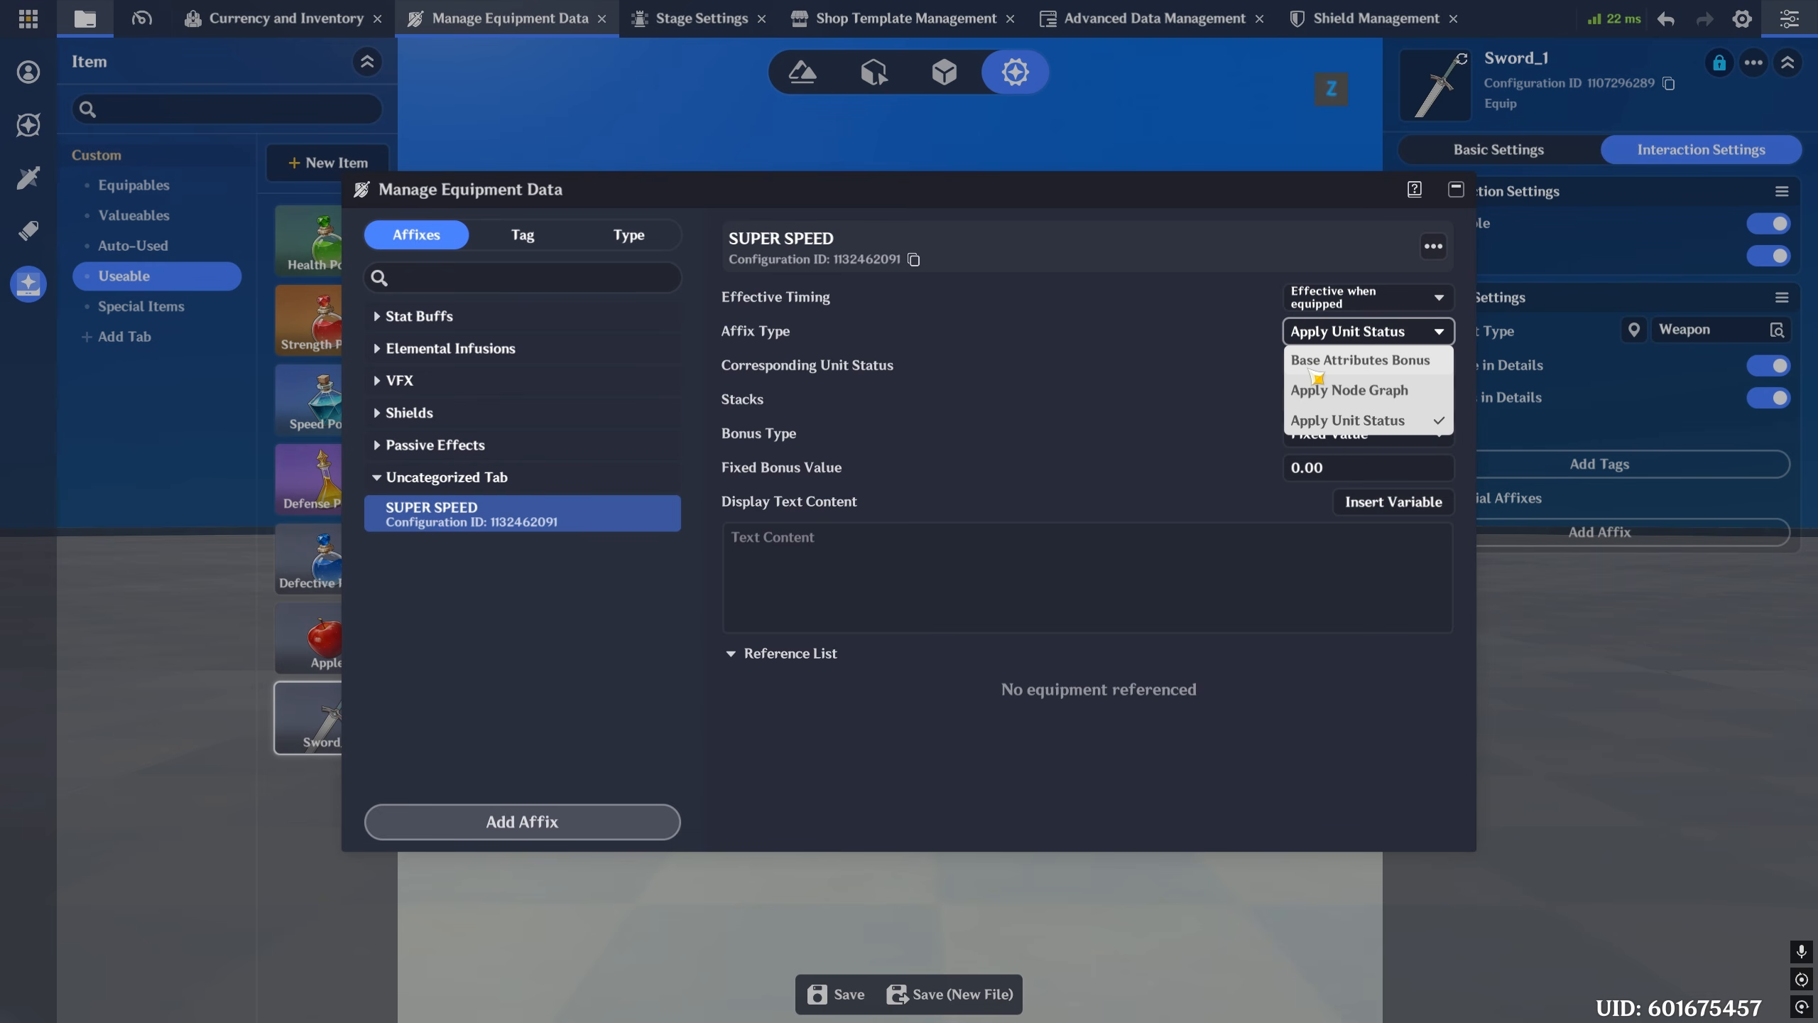
{"action": "left_click", "coordinate": [781, 440]}
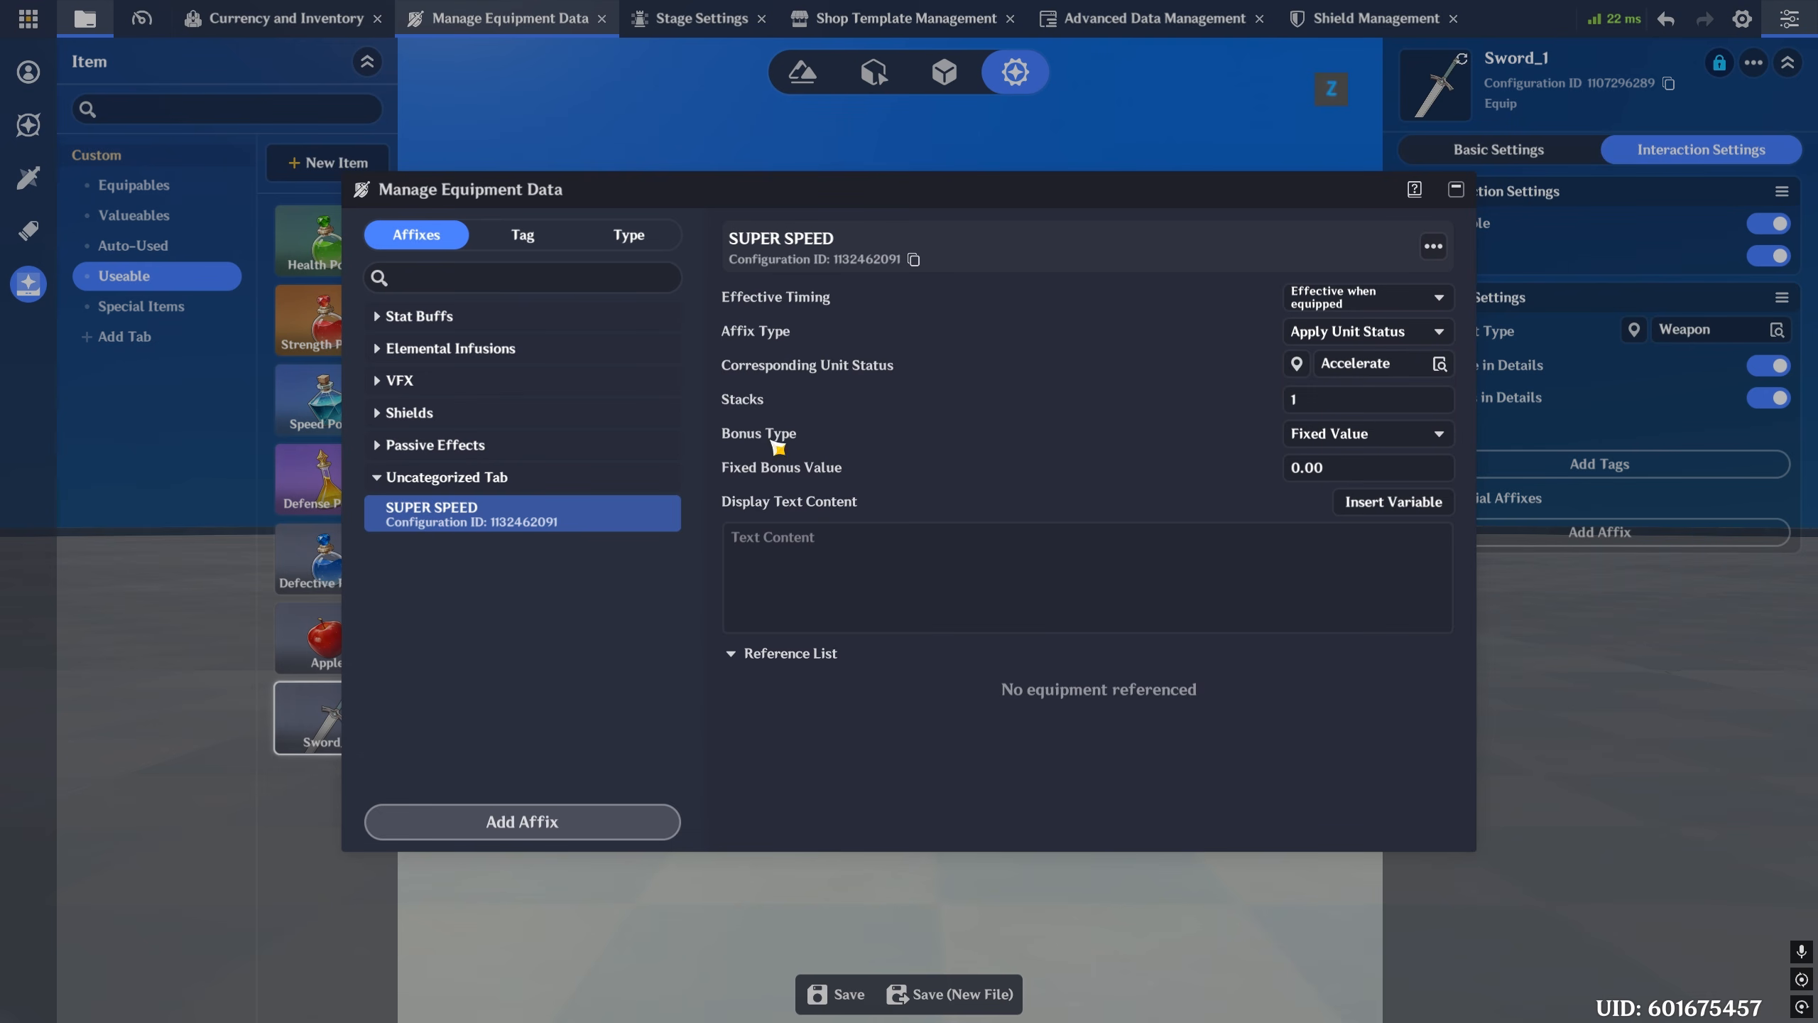
{"action": "left_click", "coordinate": [1397, 435]}
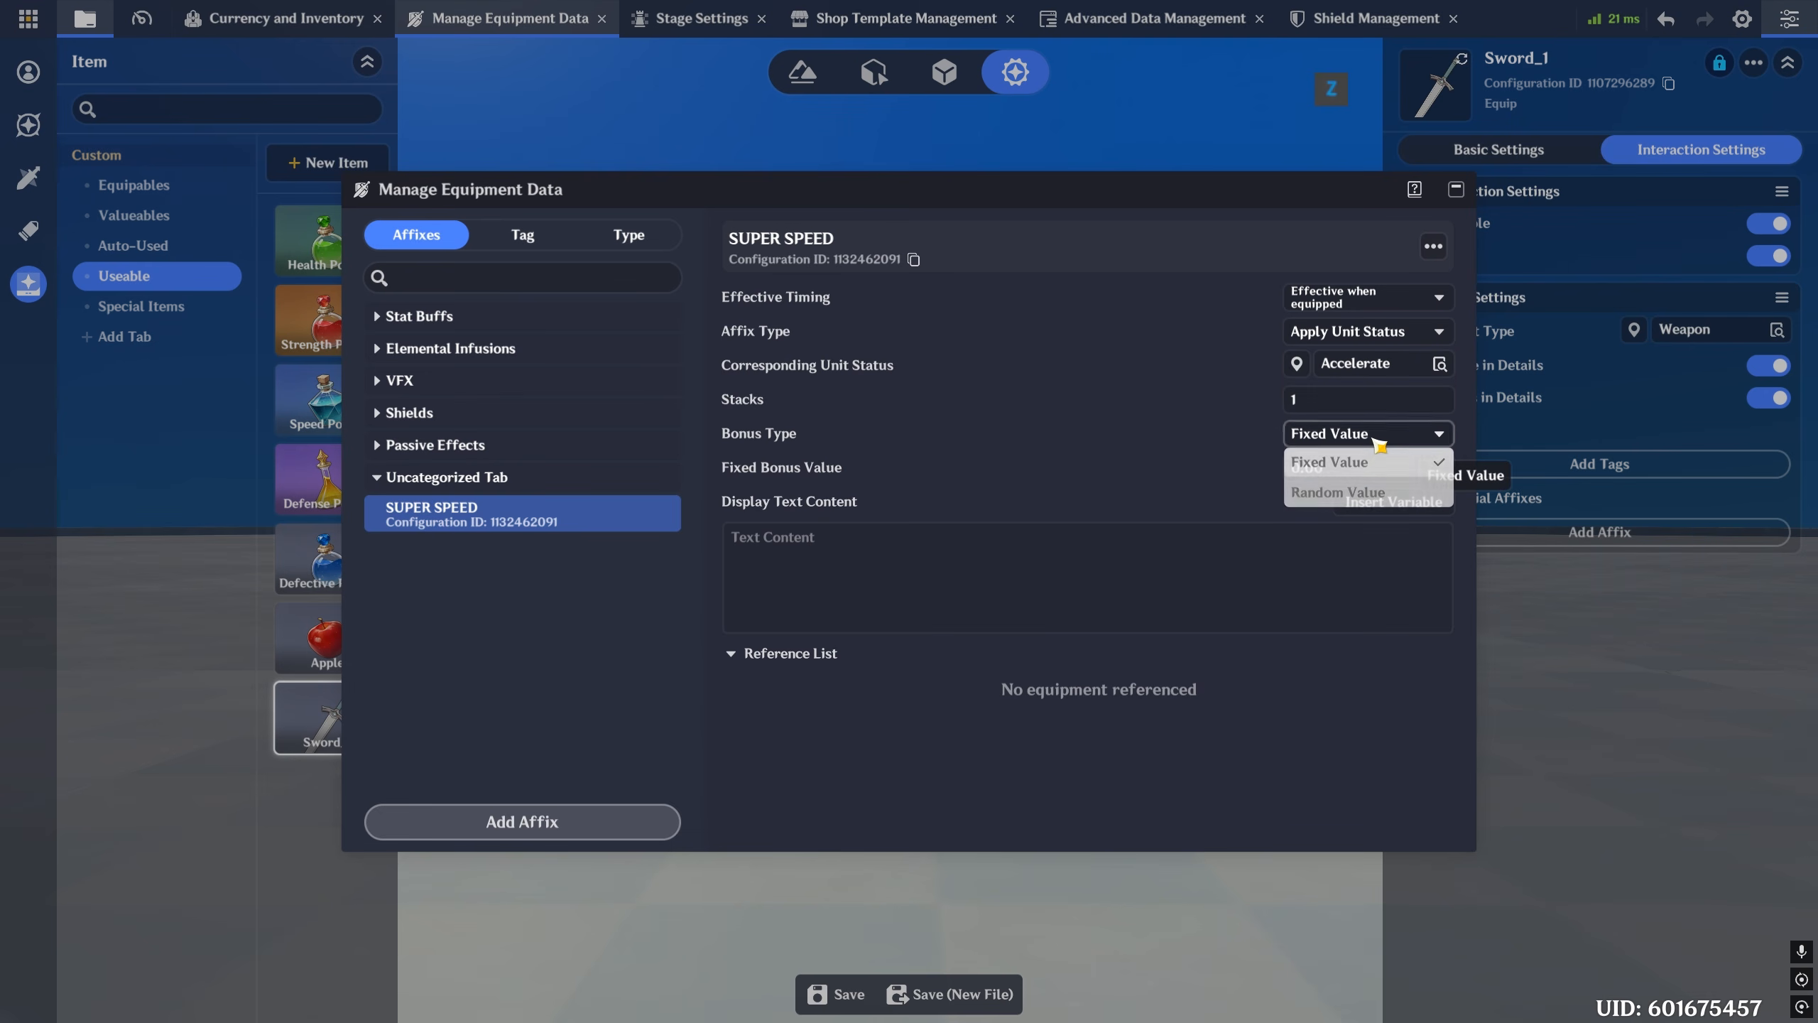
{"action": "left_click", "coordinate": [1144, 469]}
- Set the fixed bonus value to 100 with the Base Attributes Bonus type, and return the affix type to Apply Unit Status
{"action": "left_click", "coordinate": [1376, 335]}
{"action": "left_click", "coordinate": [1378, 366]}
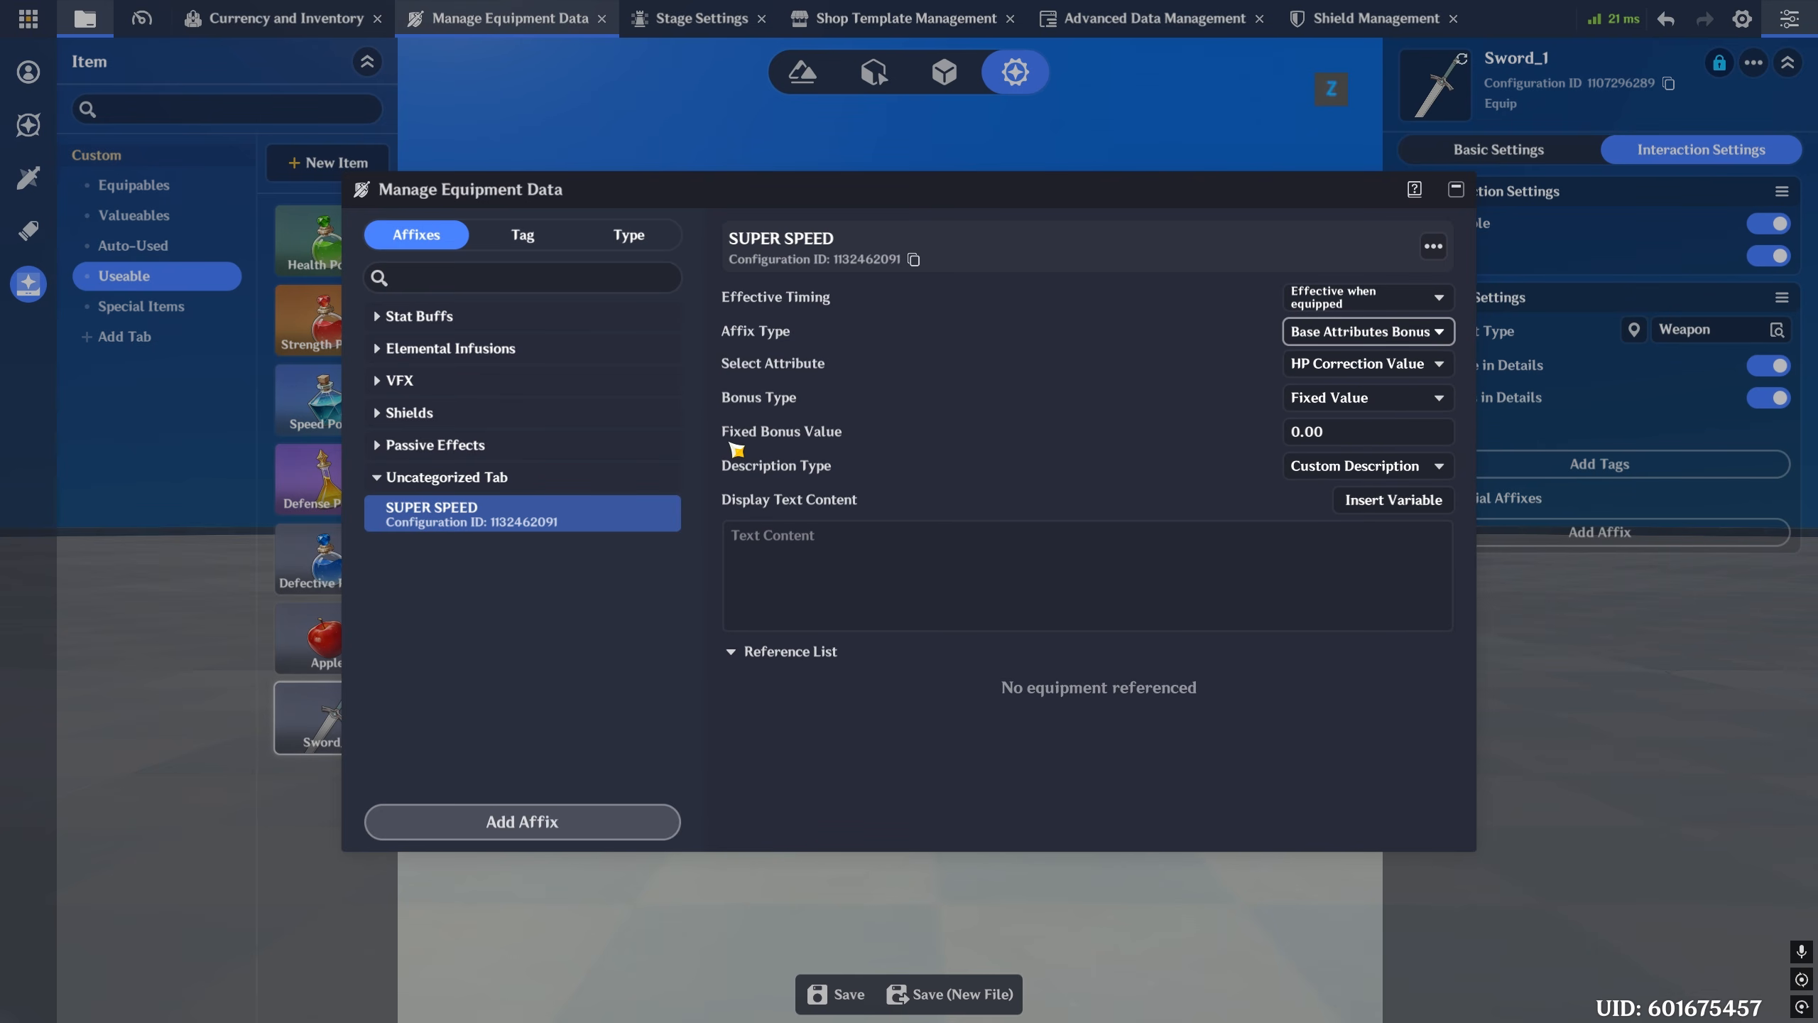
{"action": "left_click", "coordinate": [1365, 432]}
{"action": "type", "text": "100"}
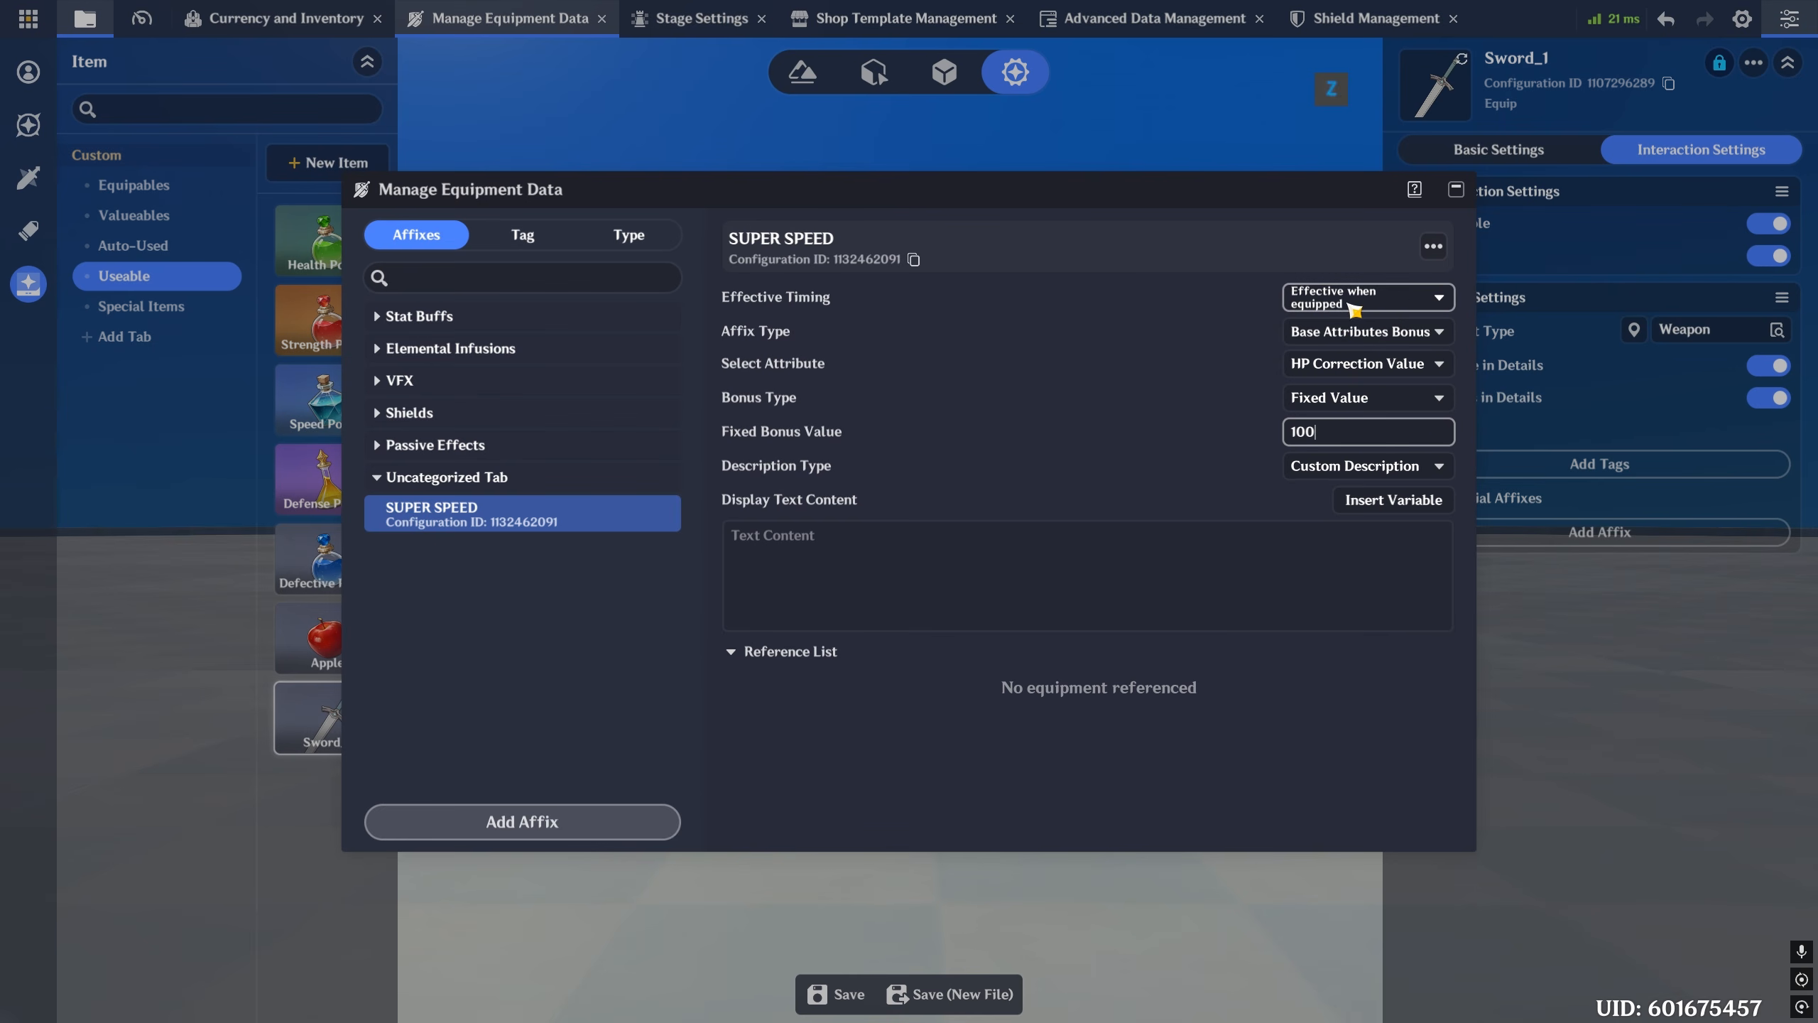
{"action": "left_click", "coordinate": [1363, 331]}
{"action": "left_click", "coordinate": [1369, 411]}
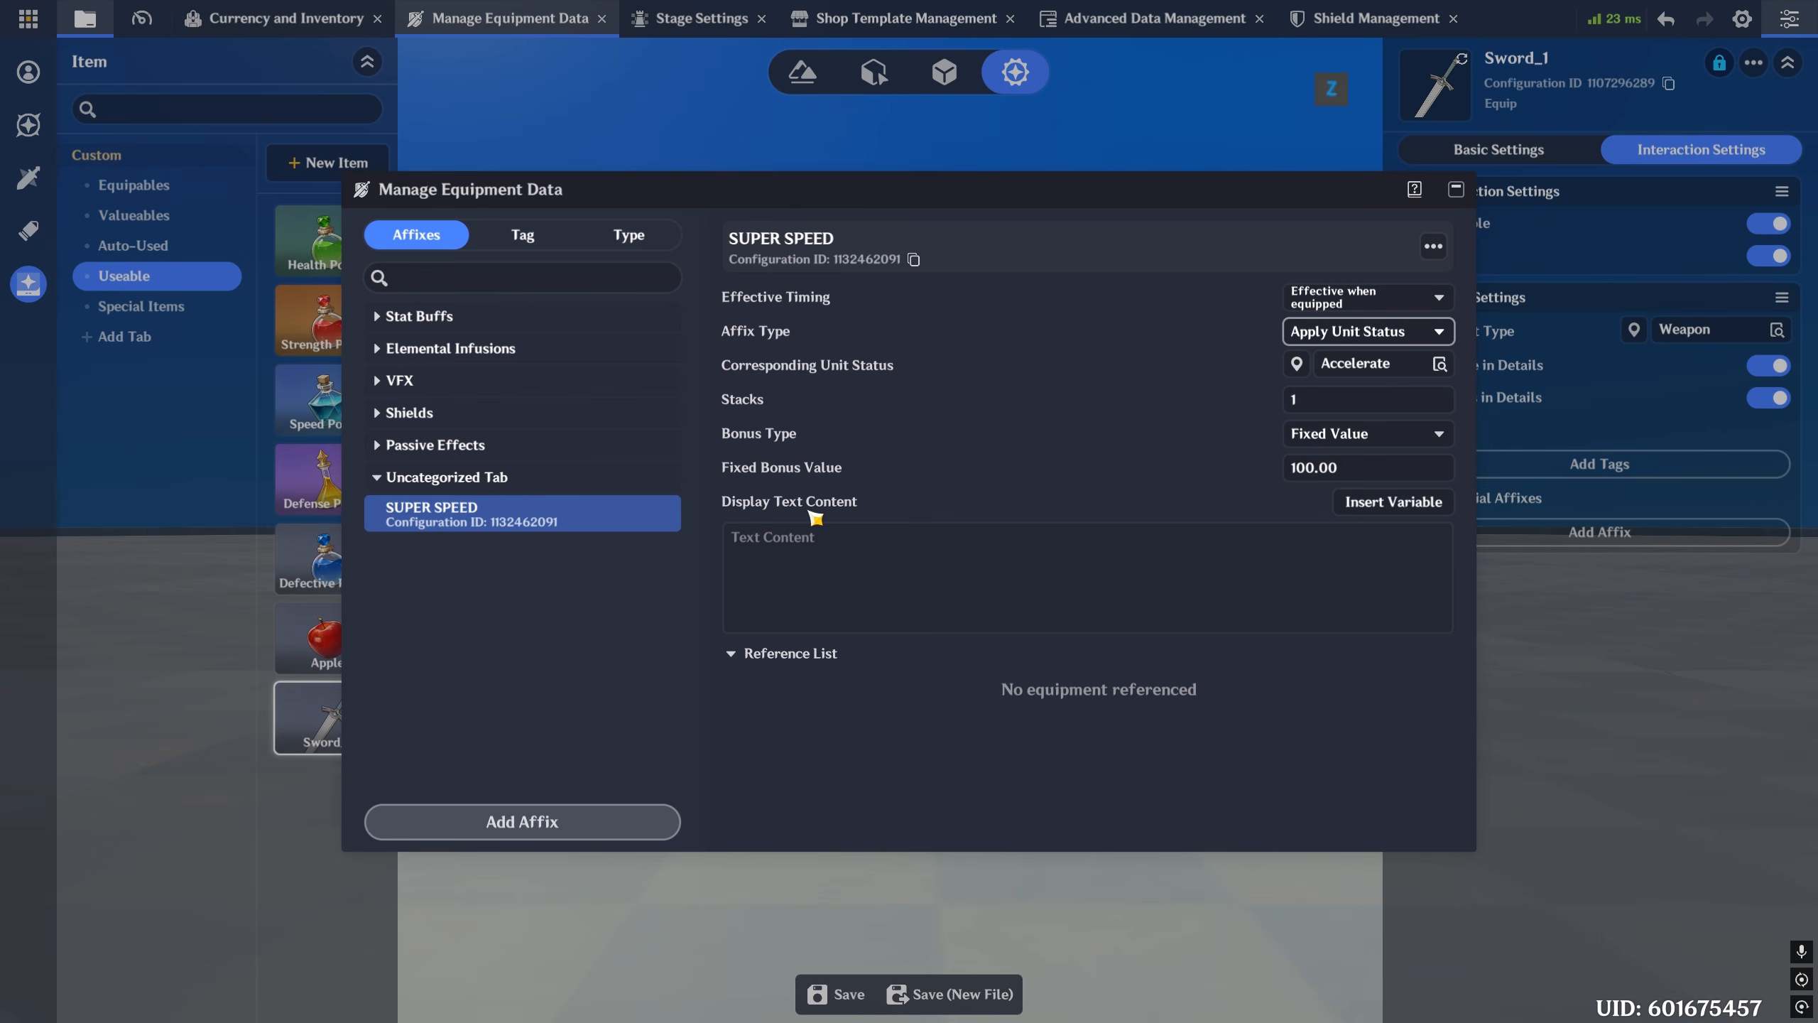
- Enter "Gives a super speed boost." as the SUPER SPEED affix's display text and close the equipment data editor
{"action": "left_click", "coordinate": [809, 563]}
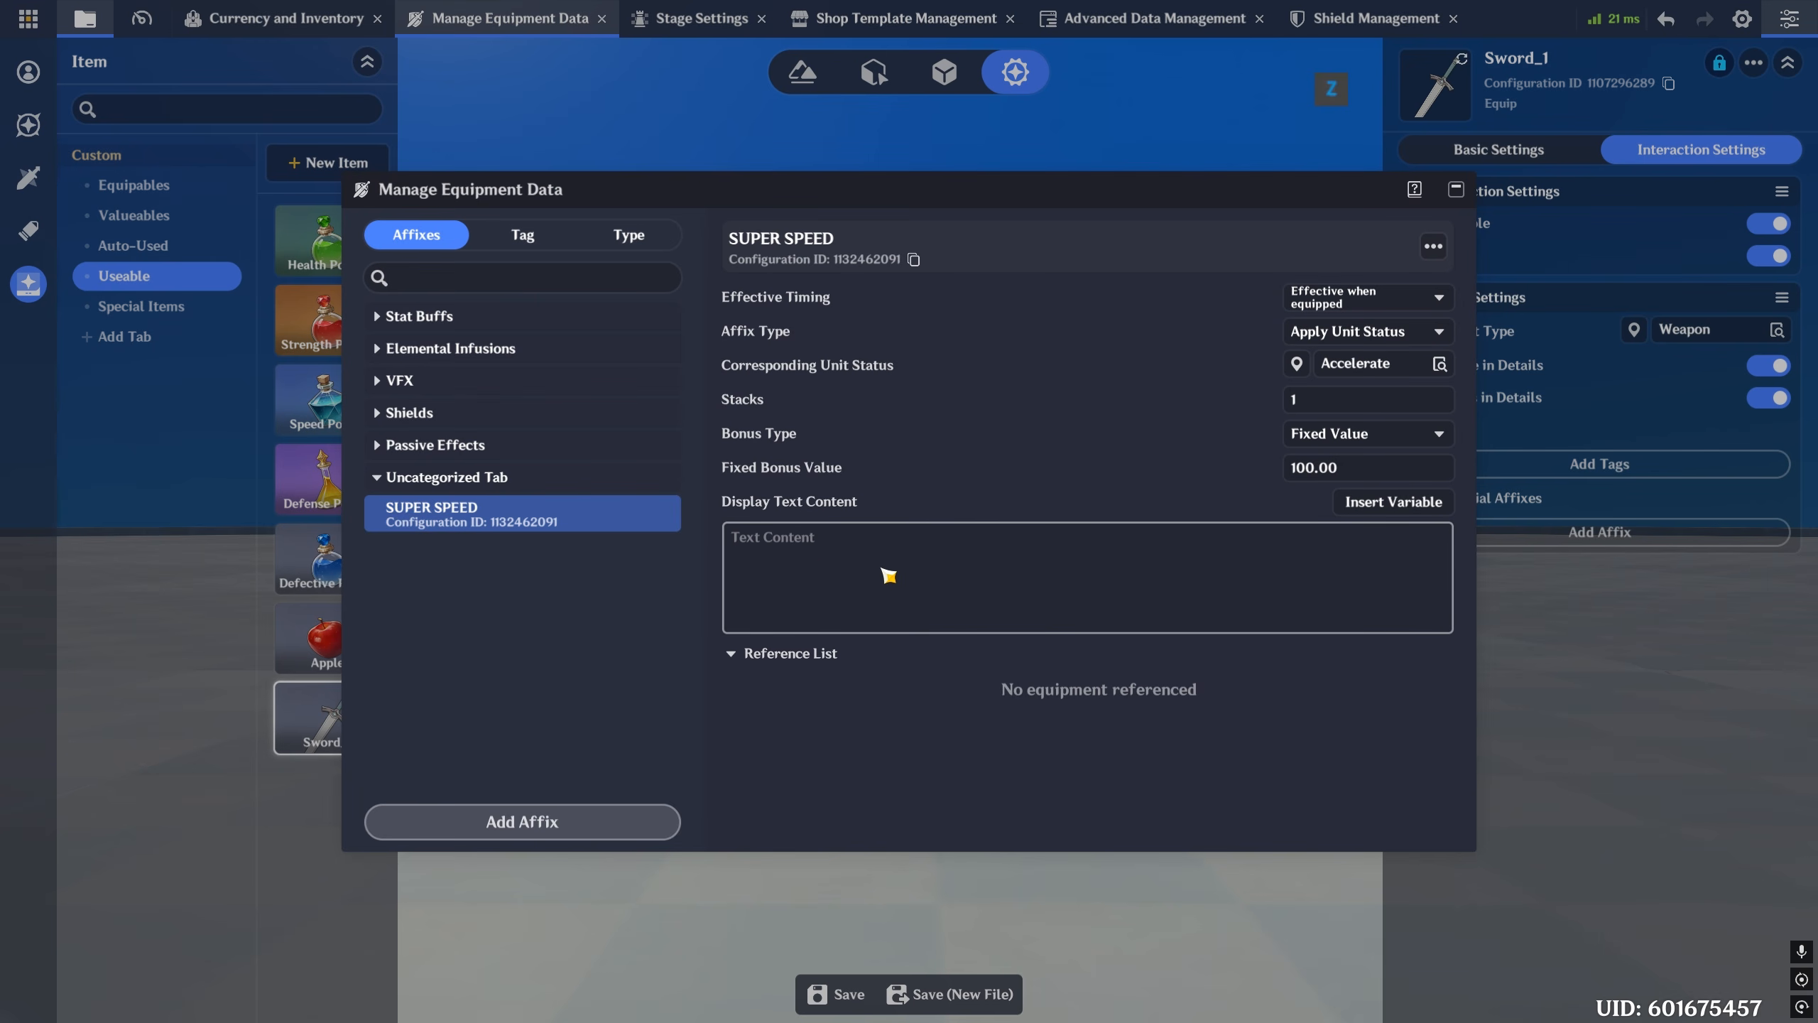
{"action": "type", "text": "Gives a super speed boost."}
{"action": "left_click", "coordinate": [836, 709]}
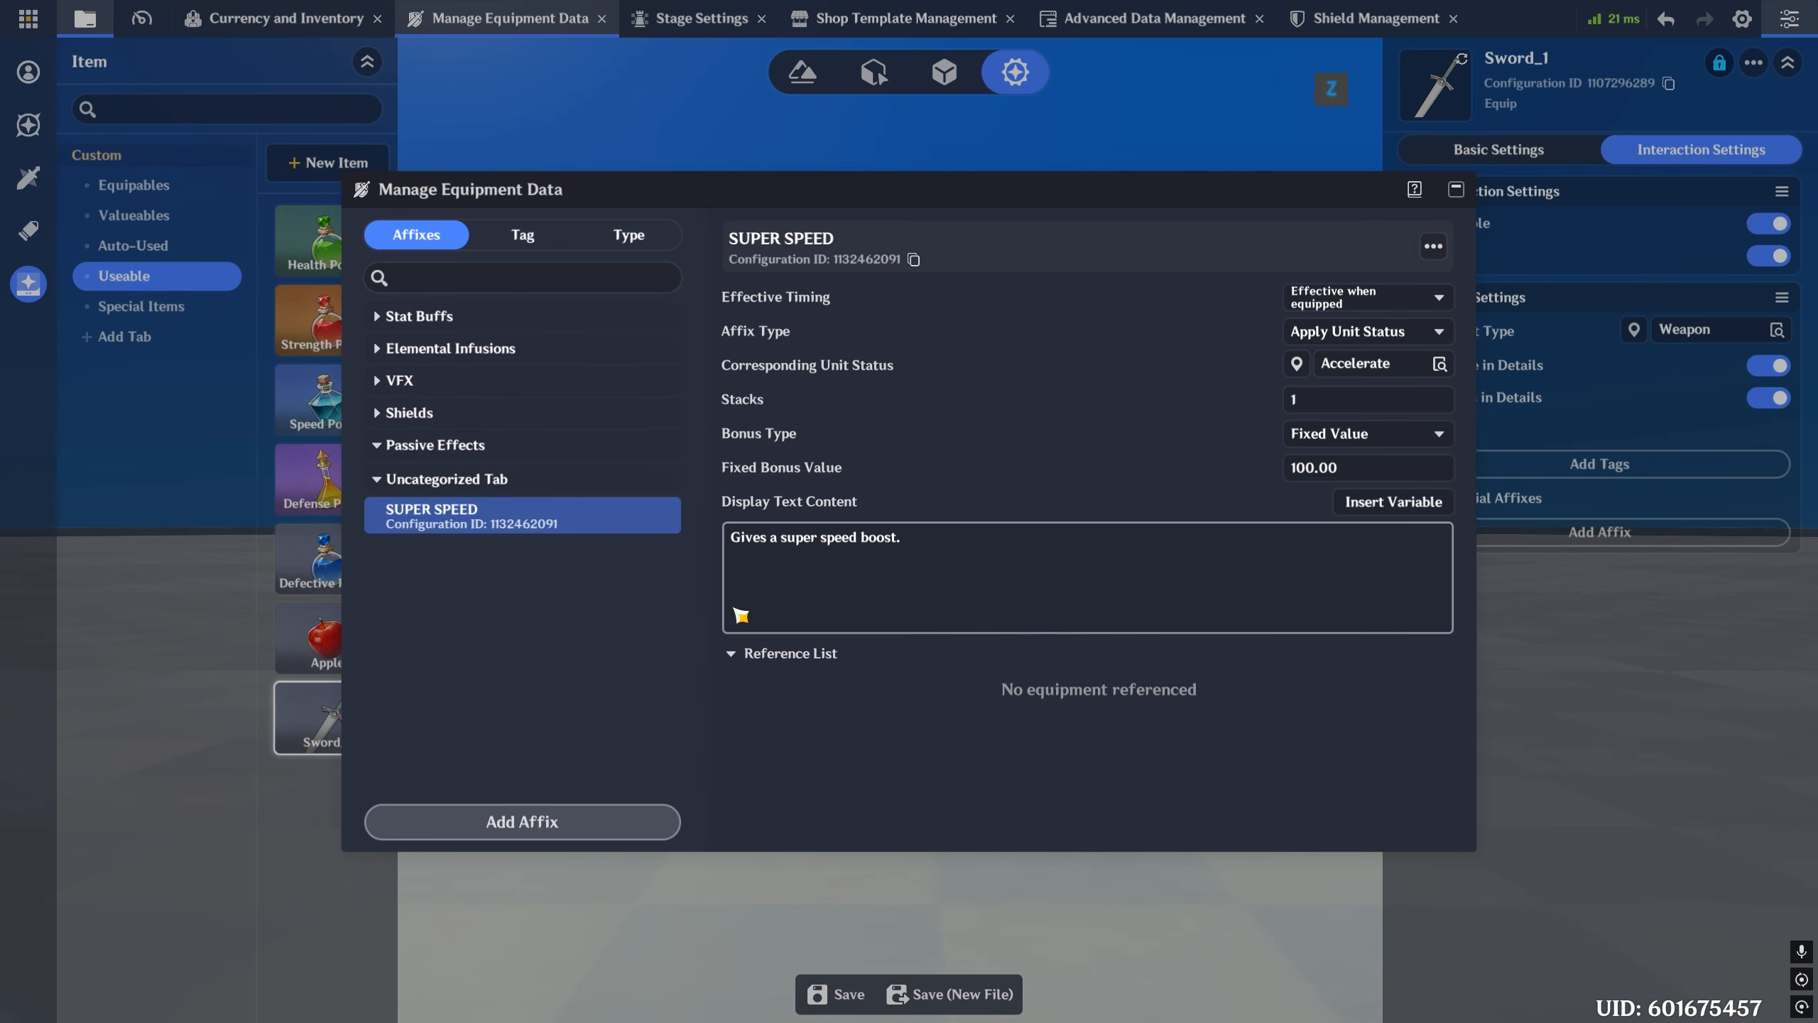
{"action": "left_click", "coordinate": [1456, 189]}
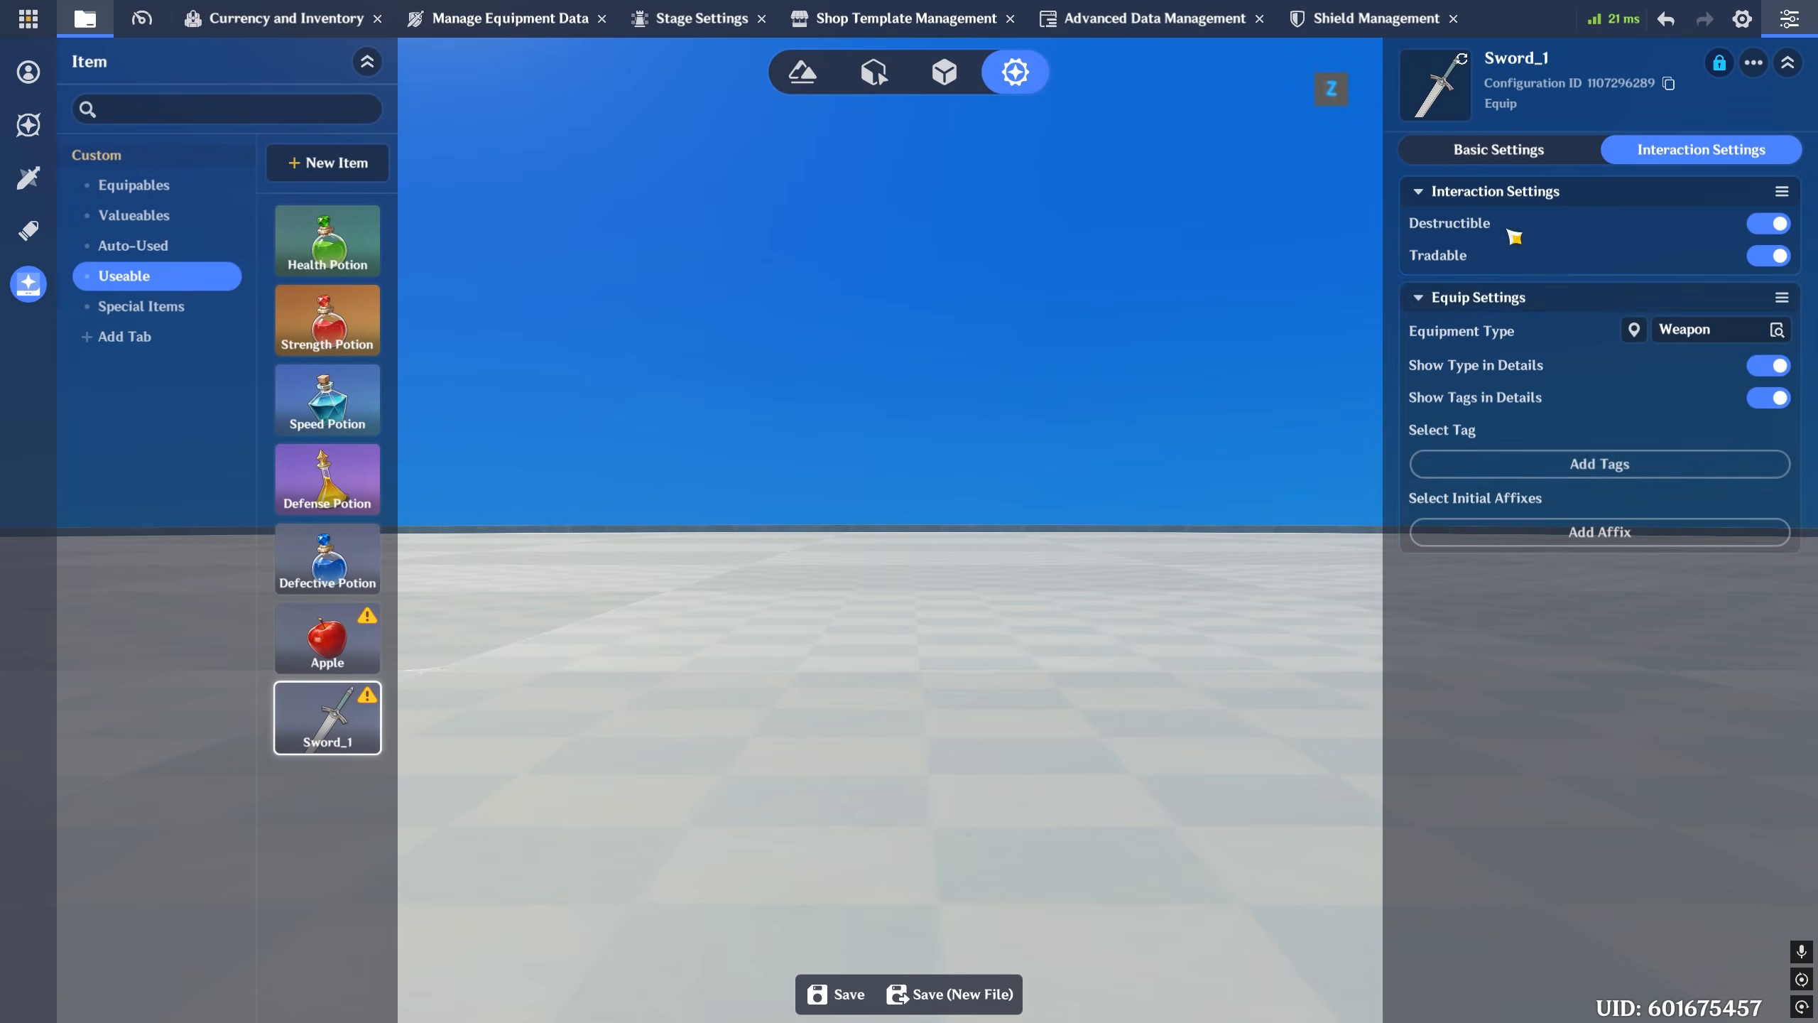
- Add the SUPER SPEED affix to the Sword's initial affixes
{"action": "left_click", "coordinate": [1581, 532]}
{"action": "scroll", "coordinate": [1381, 704], "scroll_direction": "down", "scroll_amount": 5}
{"action": "left_click", "coordinate": [1347, 934]}
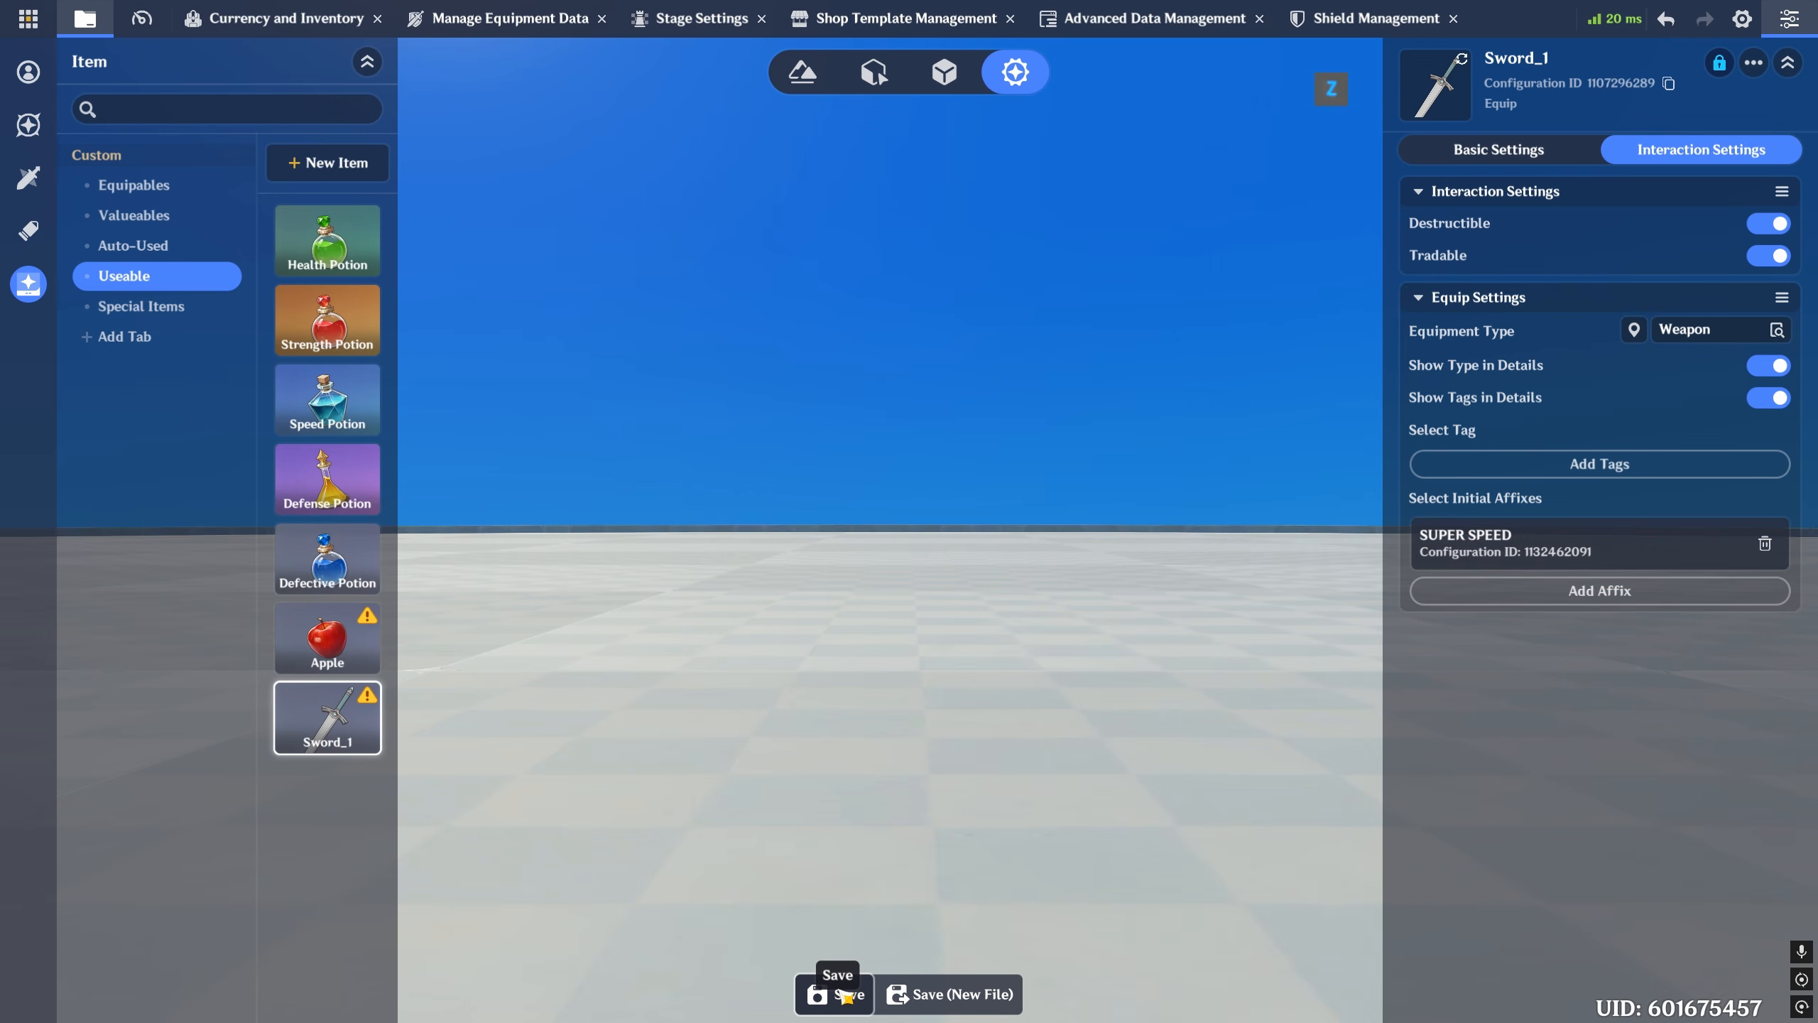
- Reopen the equipment affix editor and review the settings and equipment references of the SUPER SPEED affix
{"action": "left_click", "coordinate": [528, 18]}
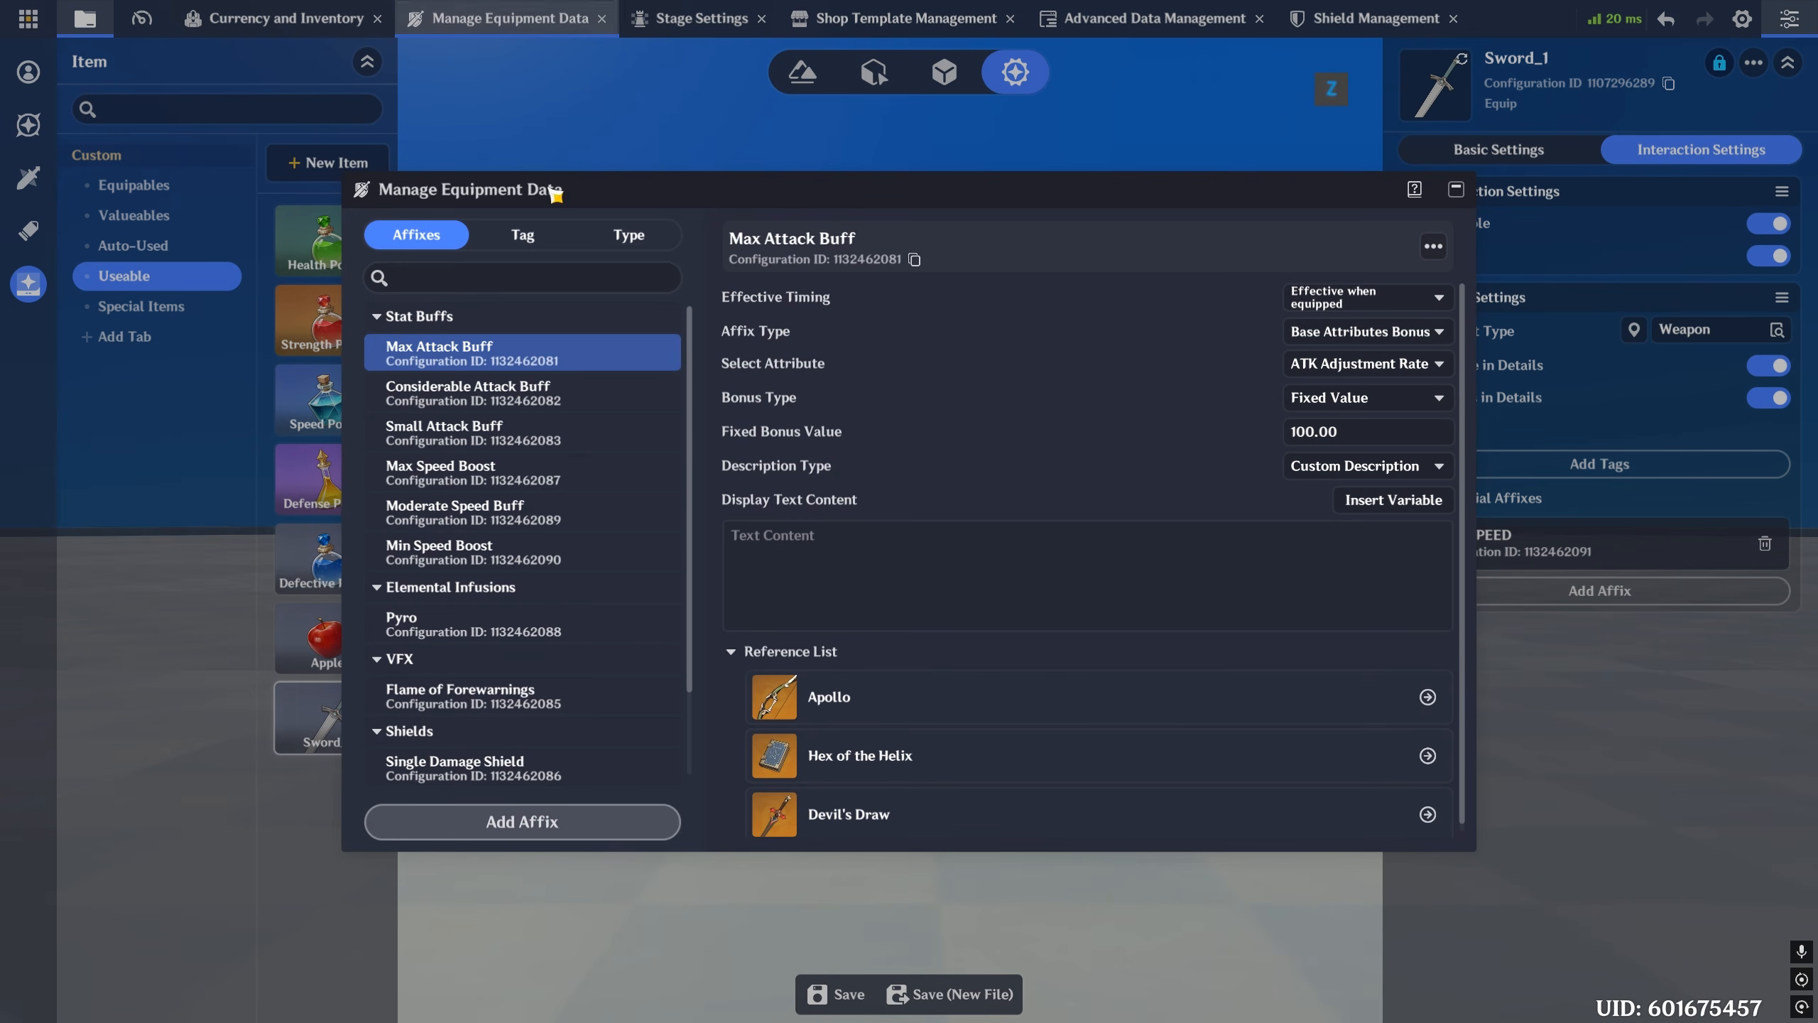
{"action": "left_click", "coordinate": [380, 317]}
{"action": "left_click", "coordinate": [380, 348]}
{"action": "left_click", "coordinate": [379, 380]}
{"action": "left_click", "coordinate": [380, 413]}
{"action": "left_click", "coordinate": [430, 514]}
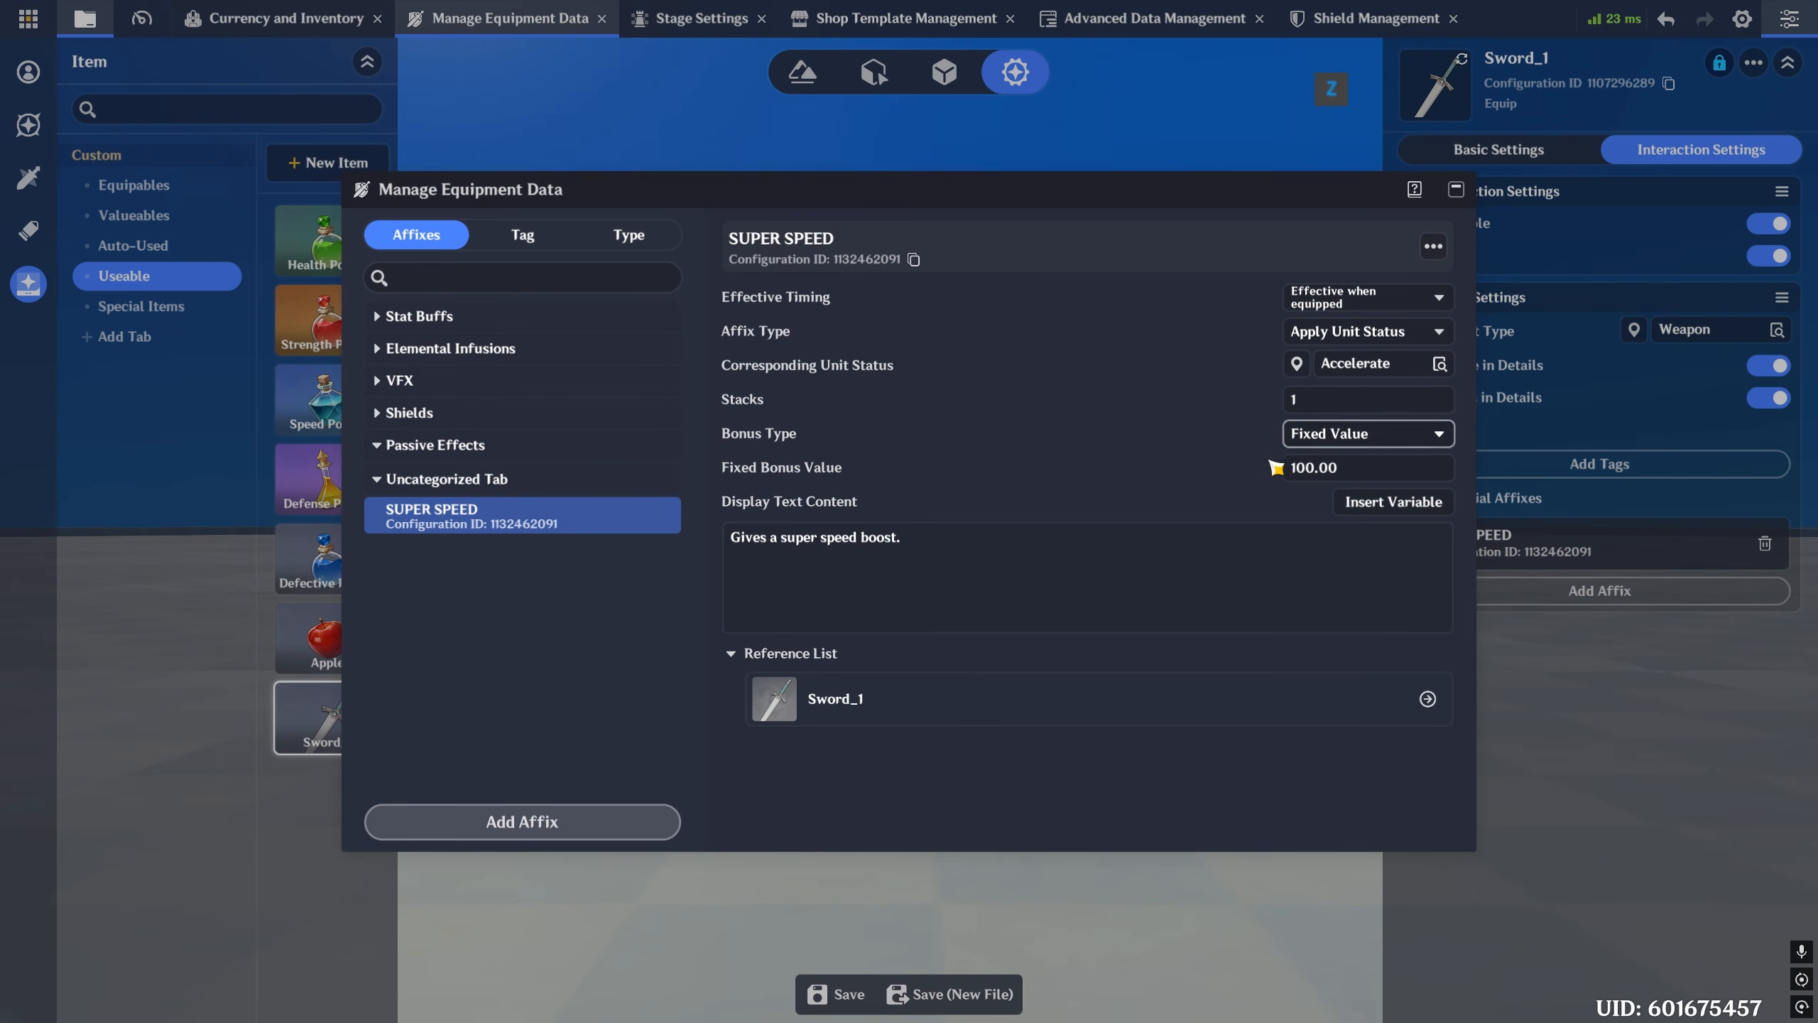
- Close the equipment data editor and open the Player template's character Inventory component for advanced editing
{"action": "key", "text": "Escape"}
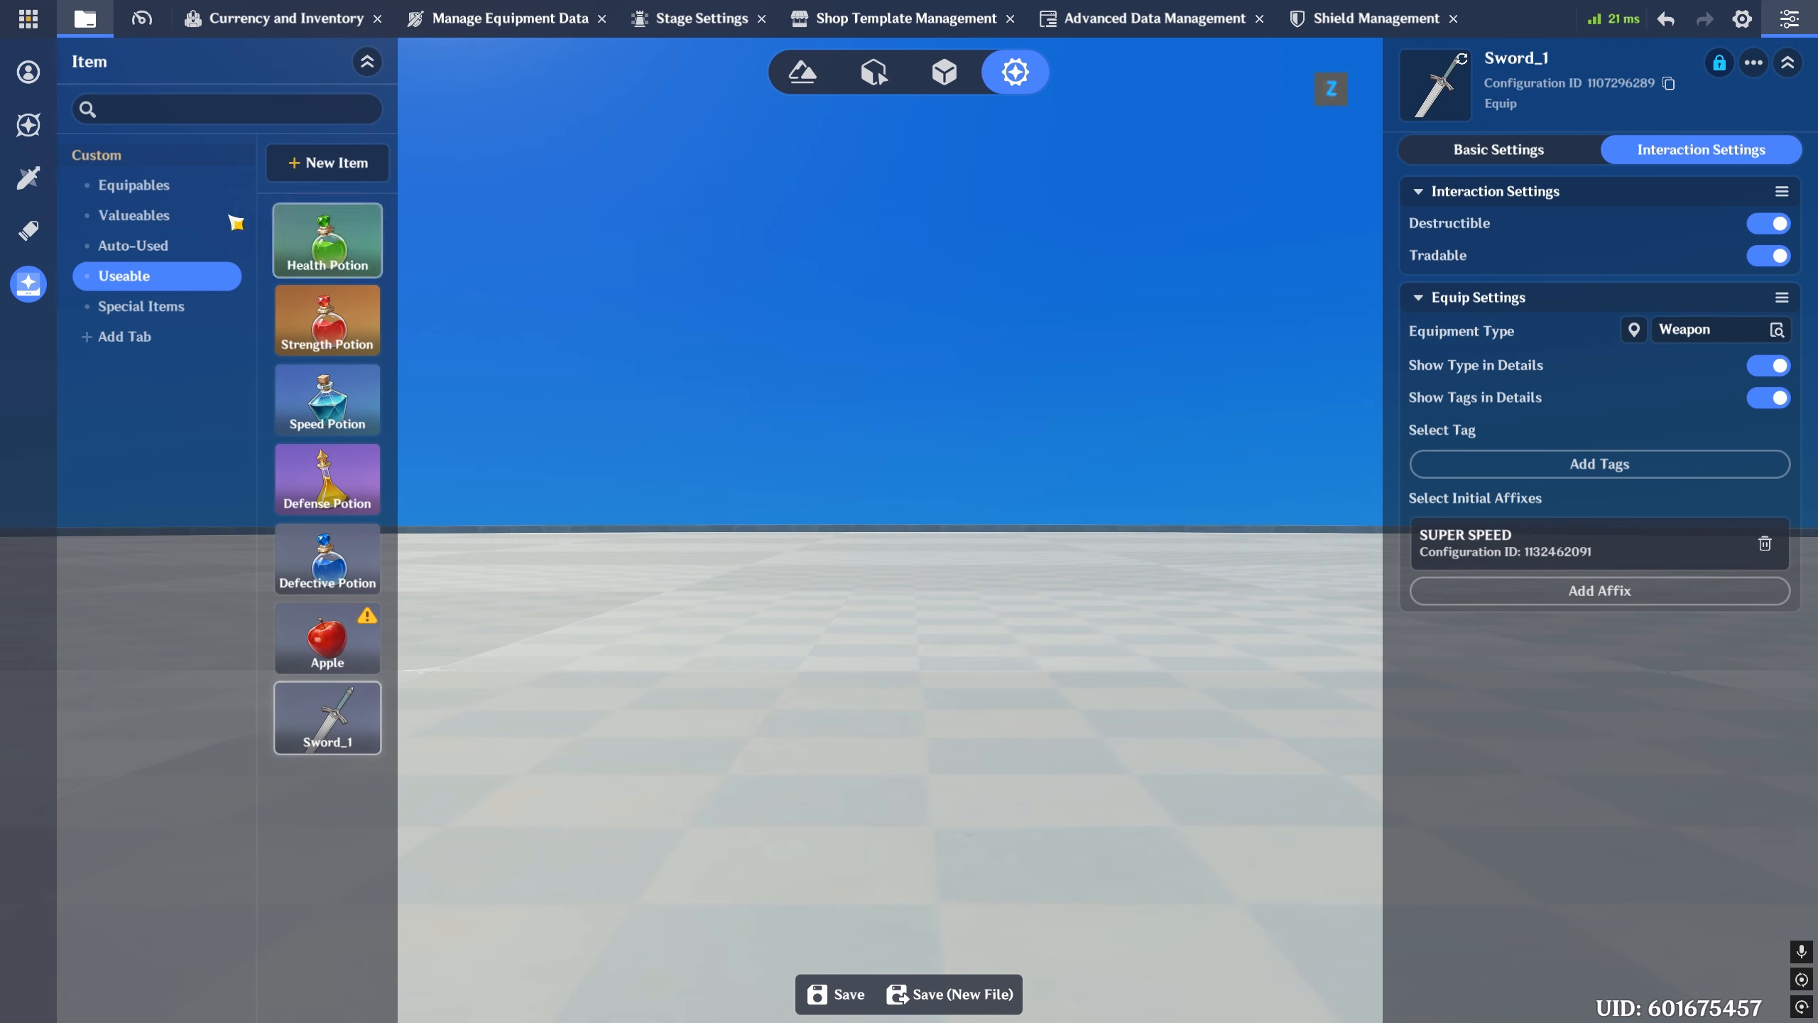
{"action": "left_click", "coordinate": [37, 71]}
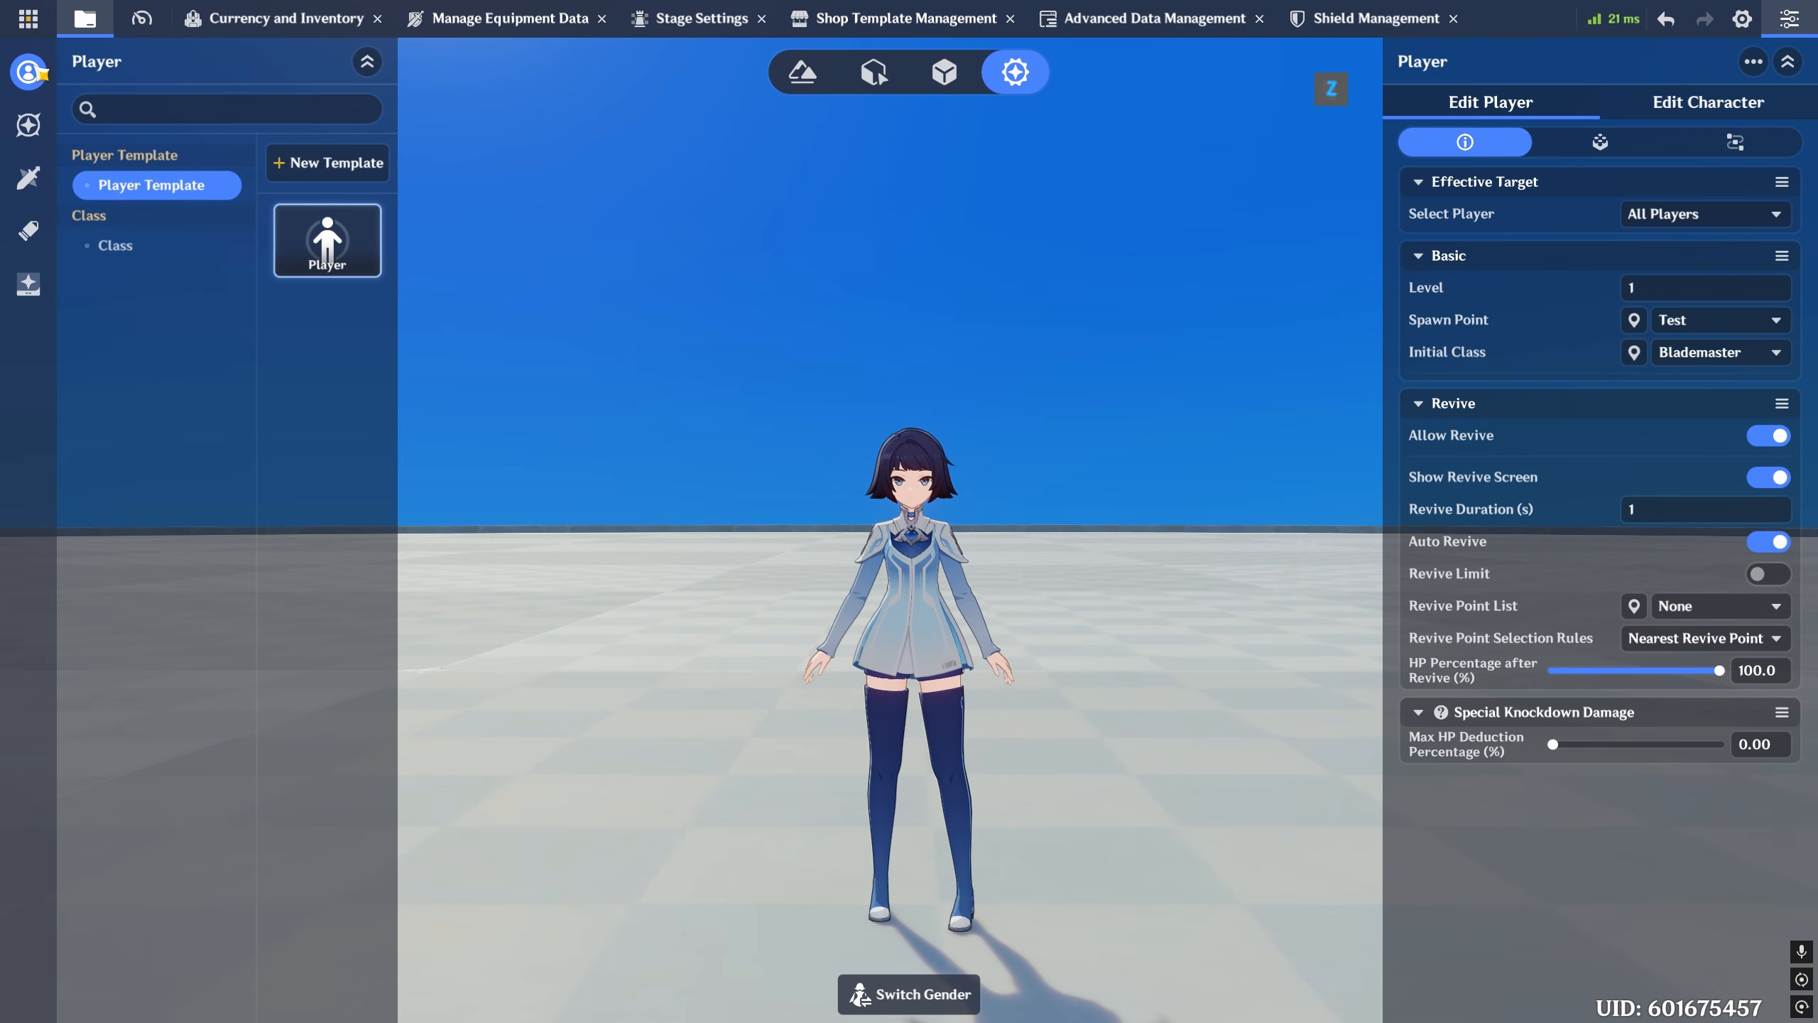
{"action": "left_click", "coordinate": [1671, 113]}
{"action": "left_click", "coordinate": [1651, 144]}
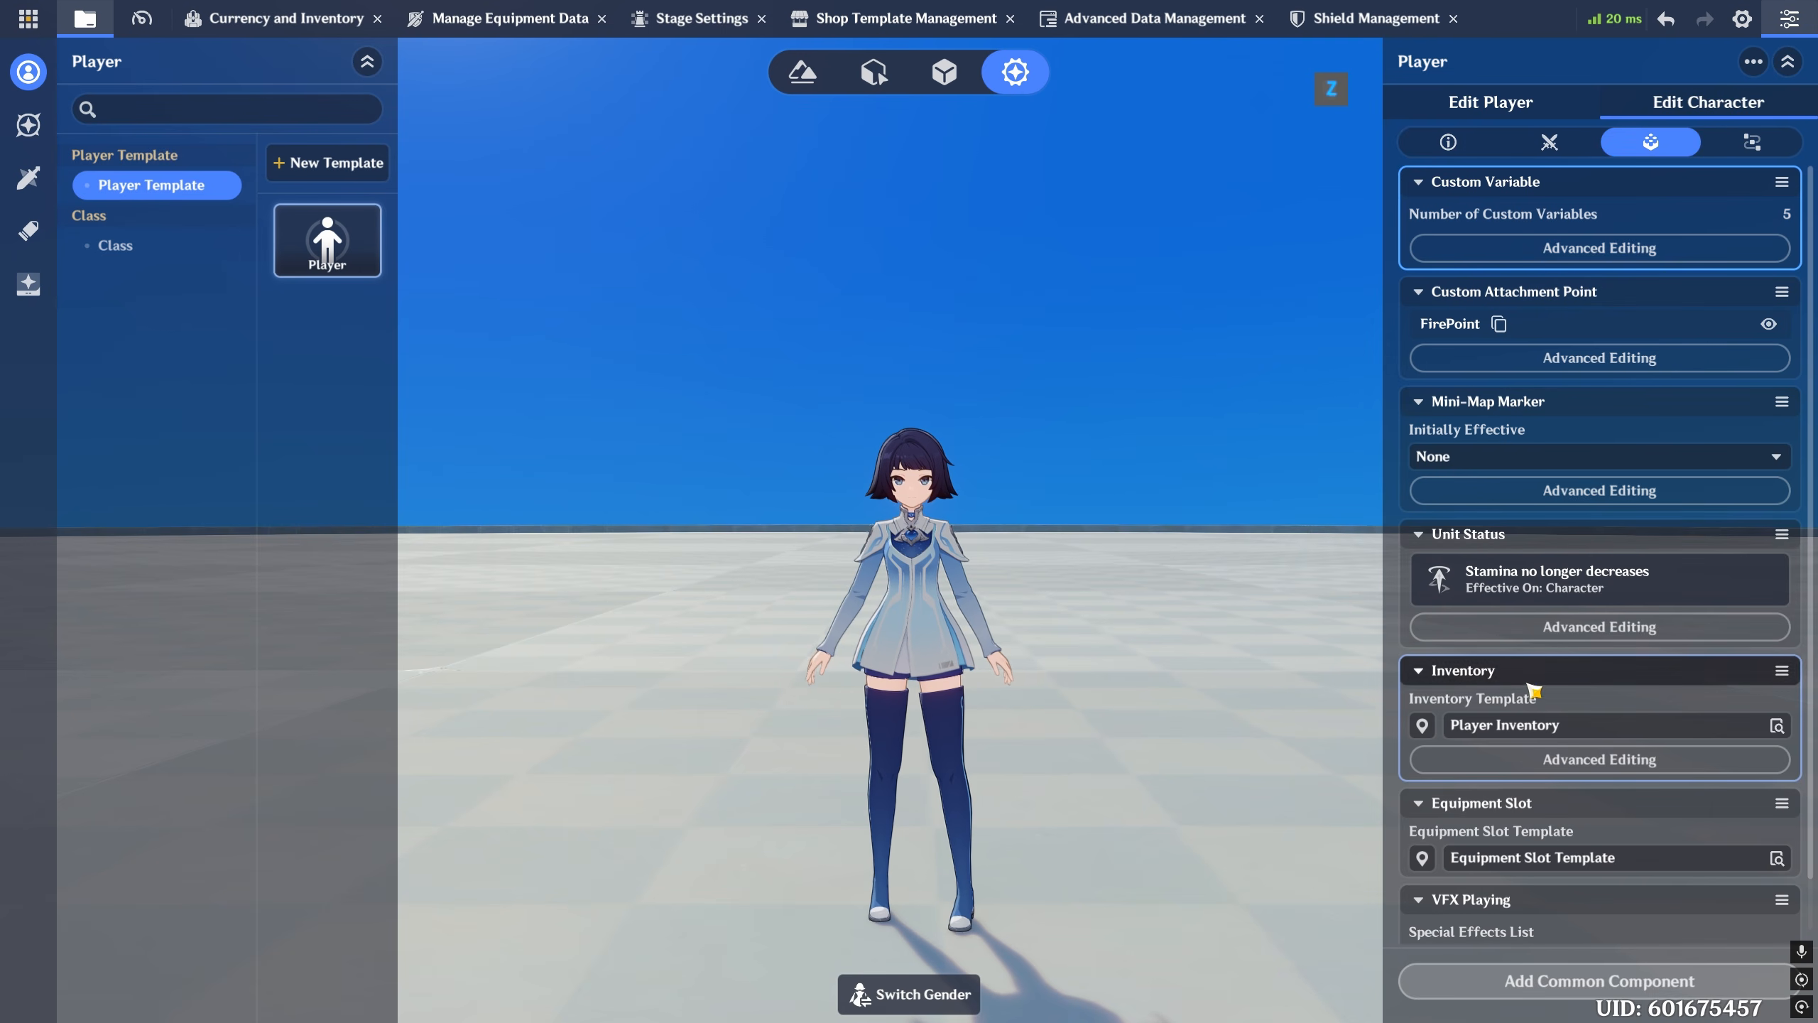
{"action": "scroll", "coordinate": [1540, 494], "scroll_direction": "down", "scroll_amount": 2}
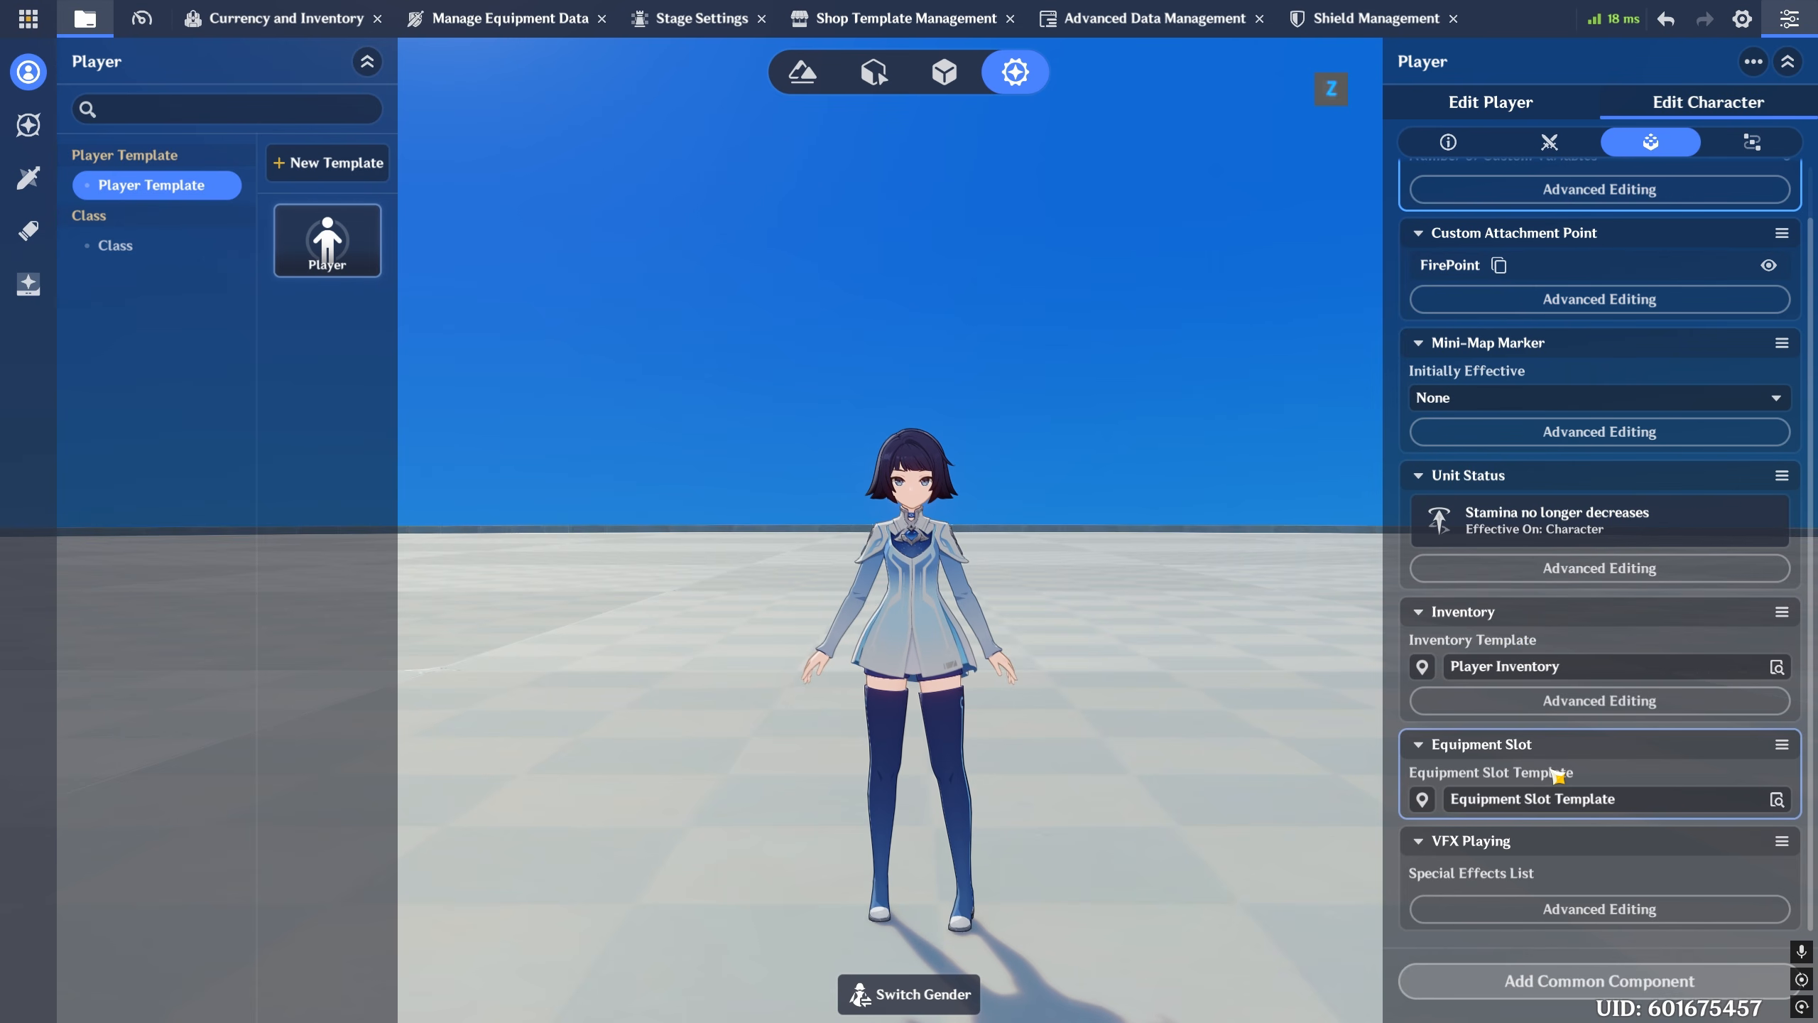
{"action": "left_click", "coordinate": [1607, 713]}
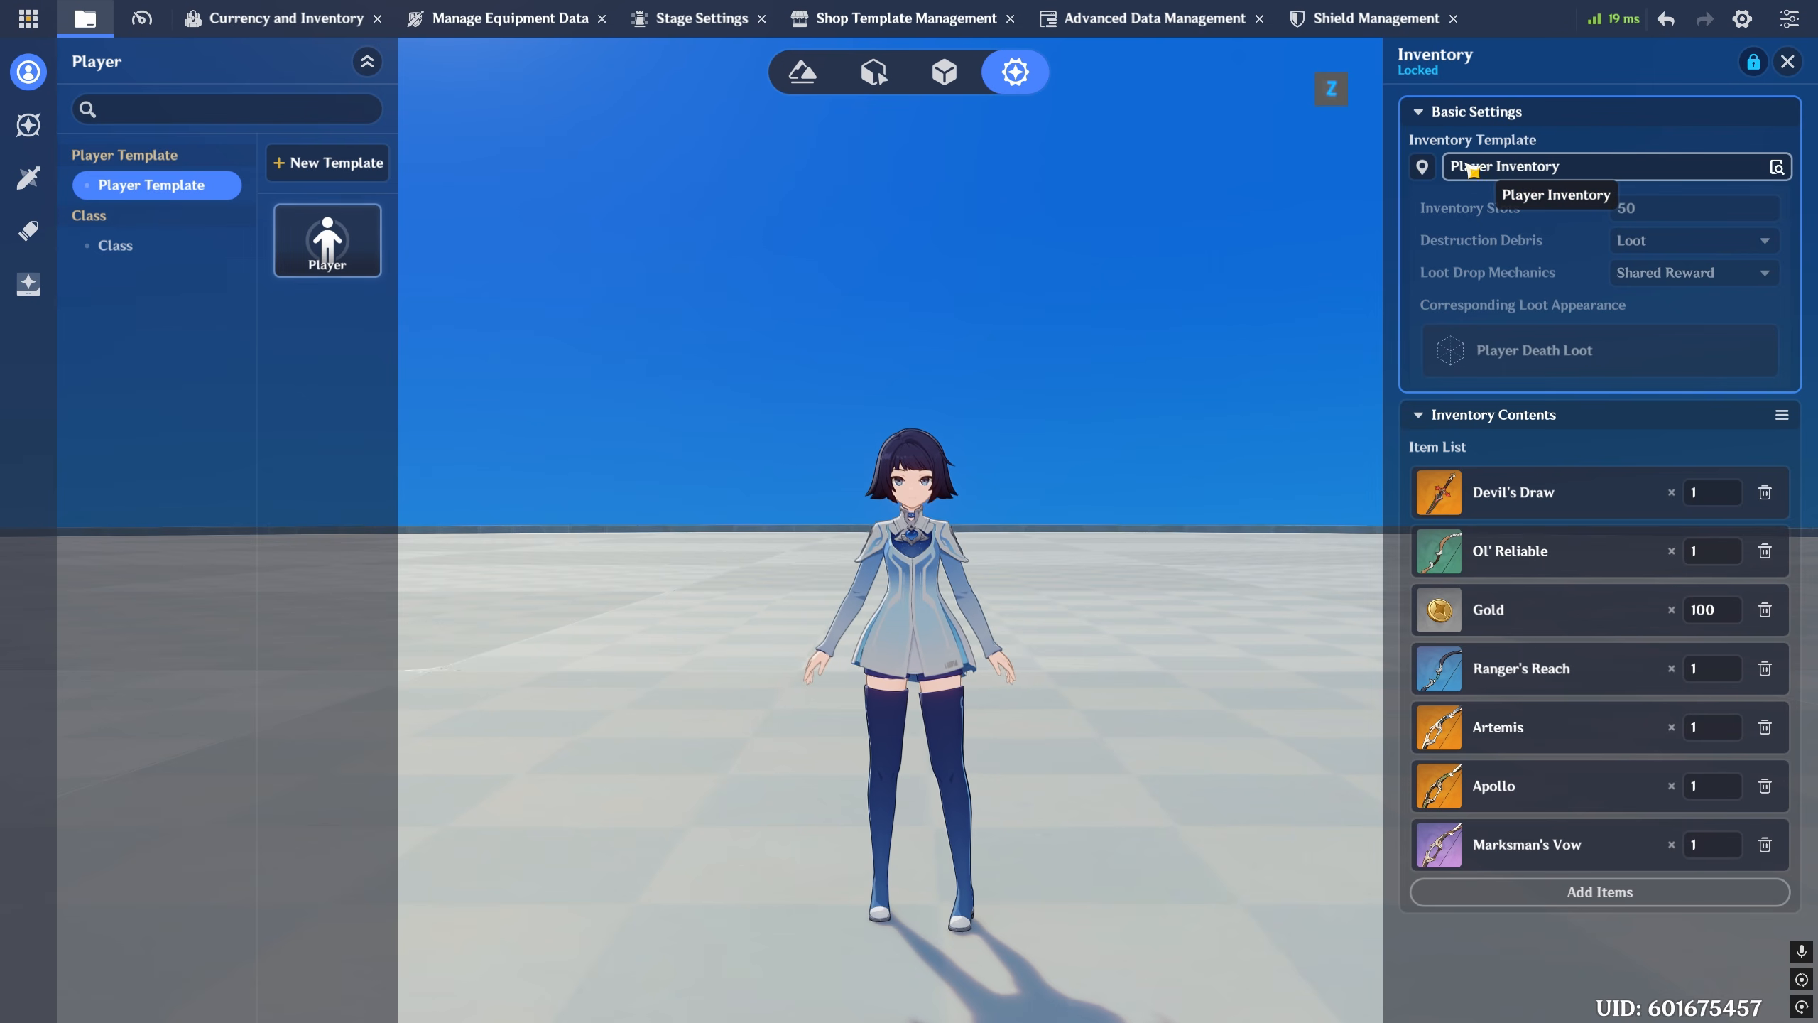
- Open the Player Inventory template and set its inventory slots to 500
{"action": "left_click", "coordinate": [1425, 169]}
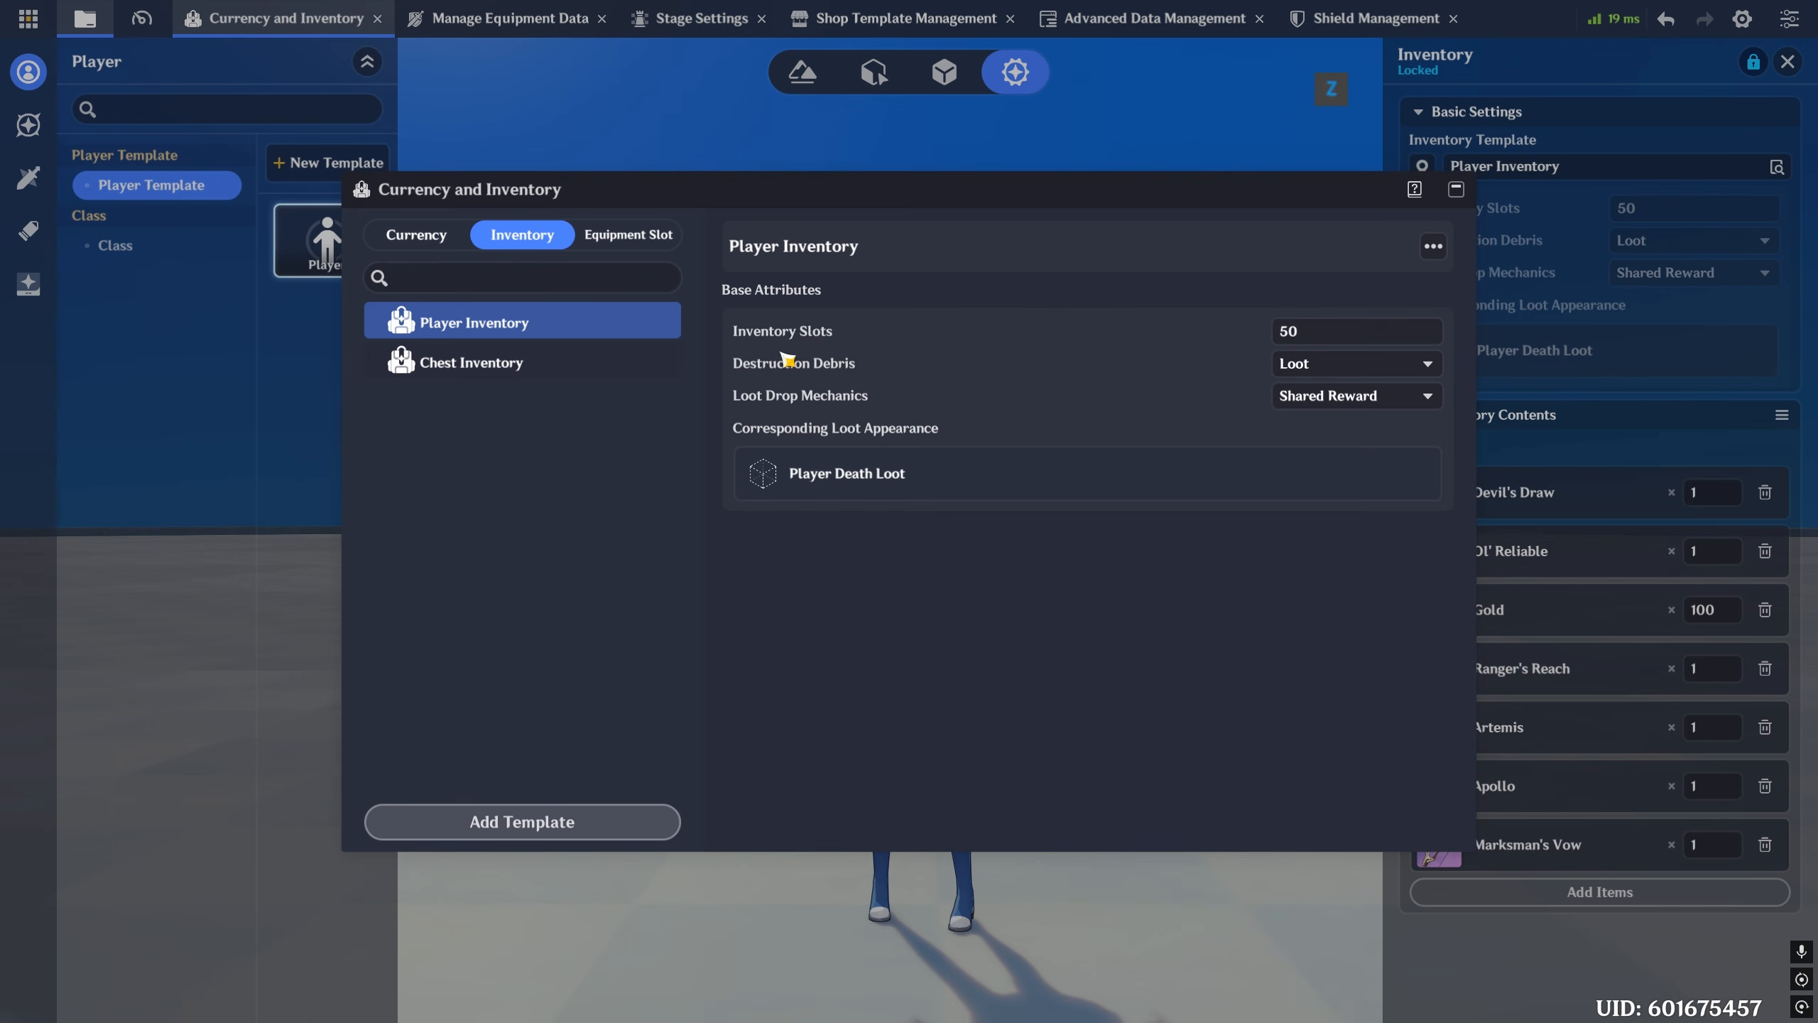
{"action": "left_click", "coordinate": [1320, 341]}
{"action": "key", "text": "Return"}
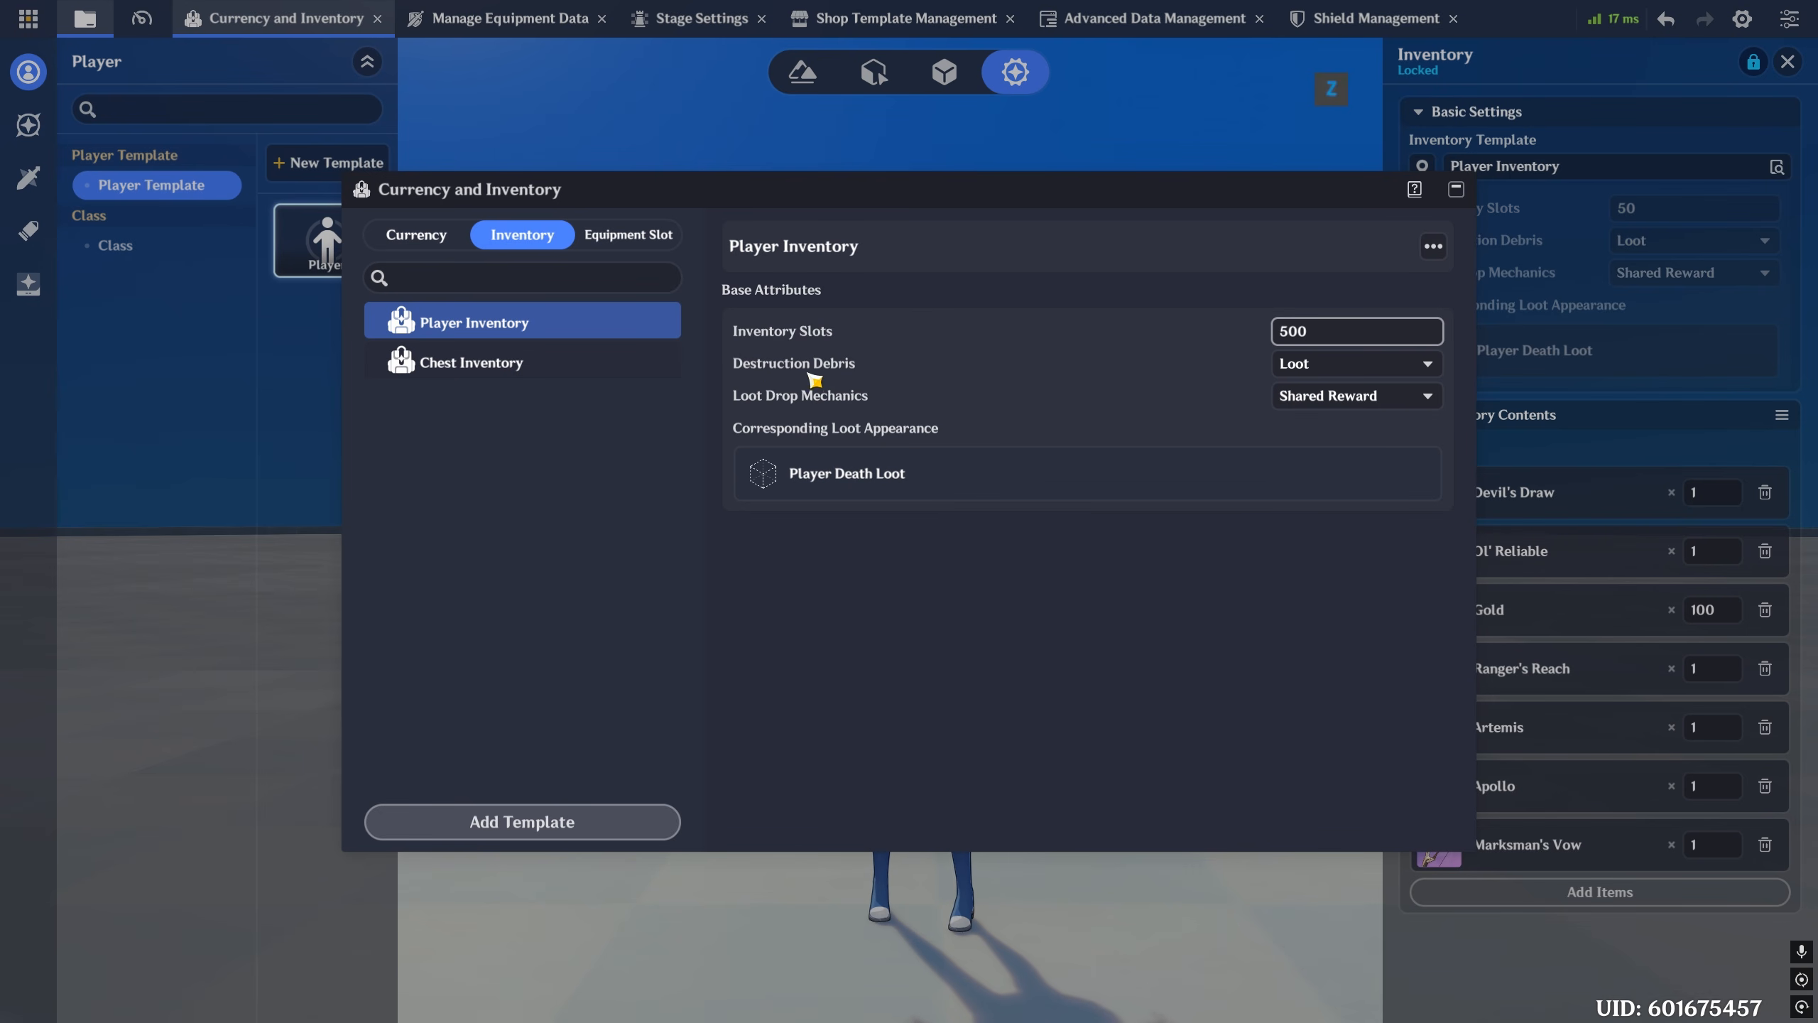
- Review the Player Inventory template's destruction debris, loot drop mechanics and corresponding loot appearance options
{"action": "left_click", "coordinate": [1307, 364]}
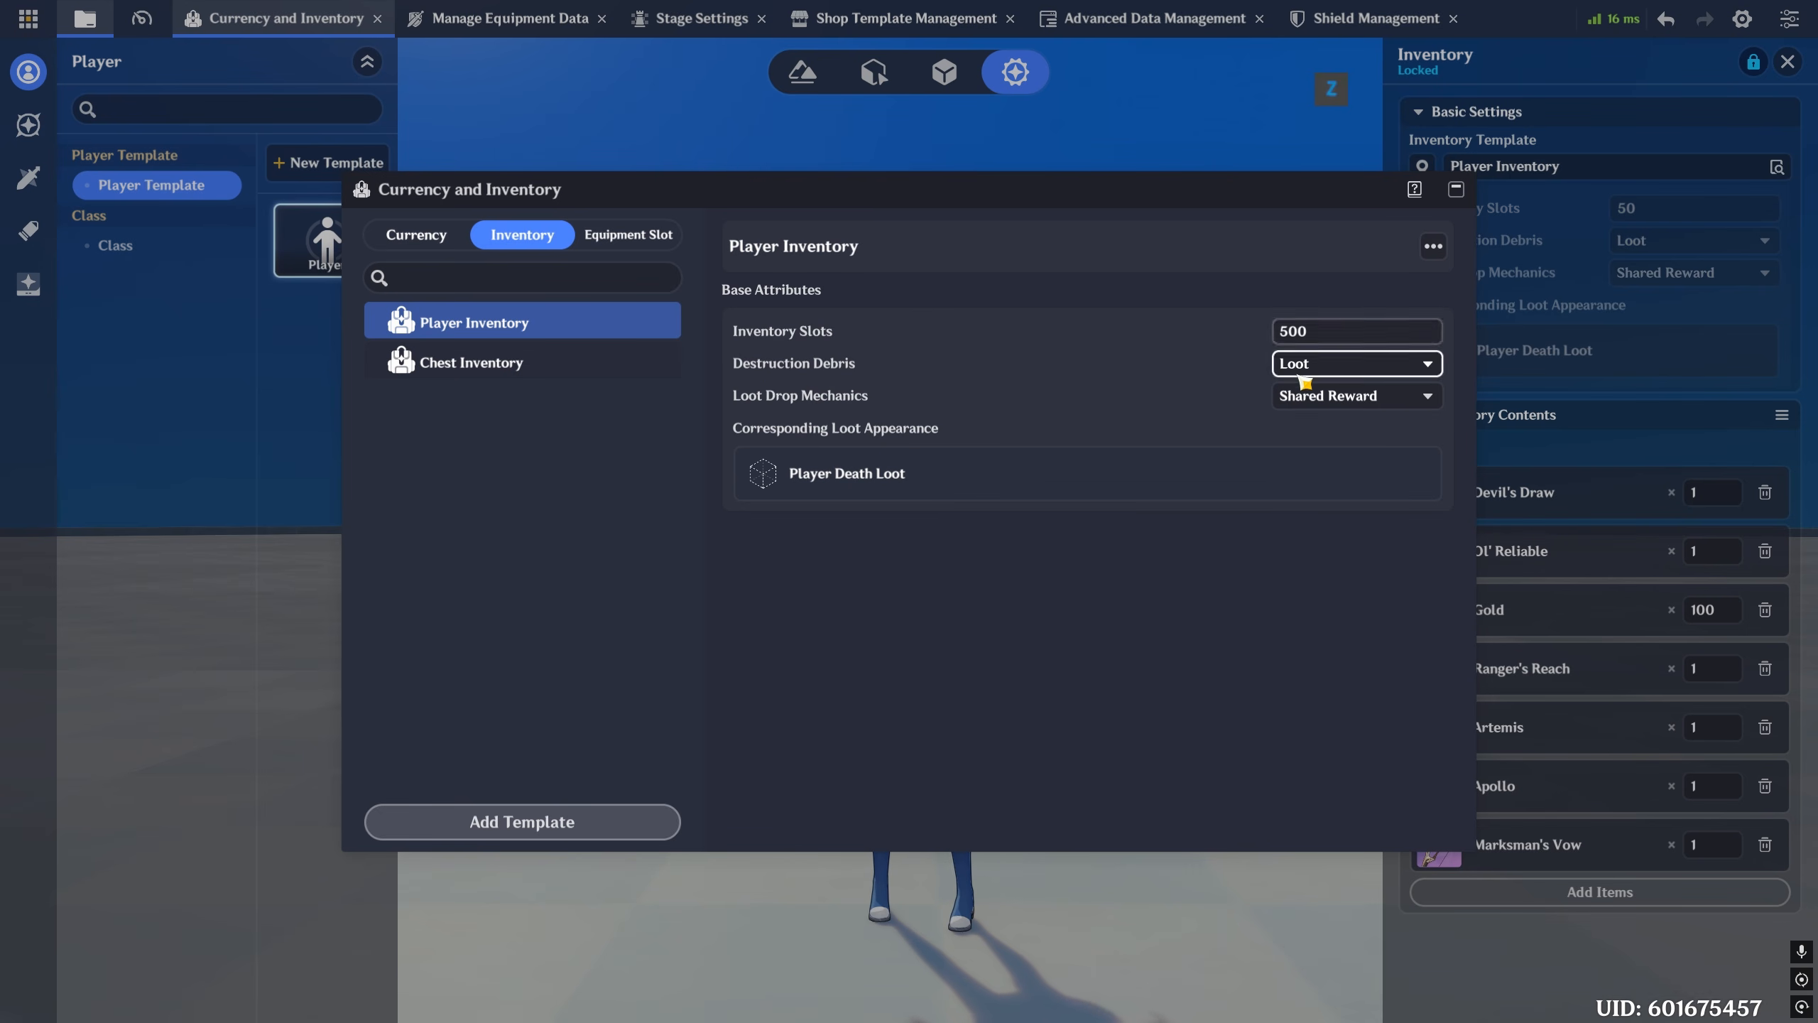
{"action": "left_click", "coordinate": [1365, 396]}
{"action": "left_click", "coordinate": [1330, 399]}
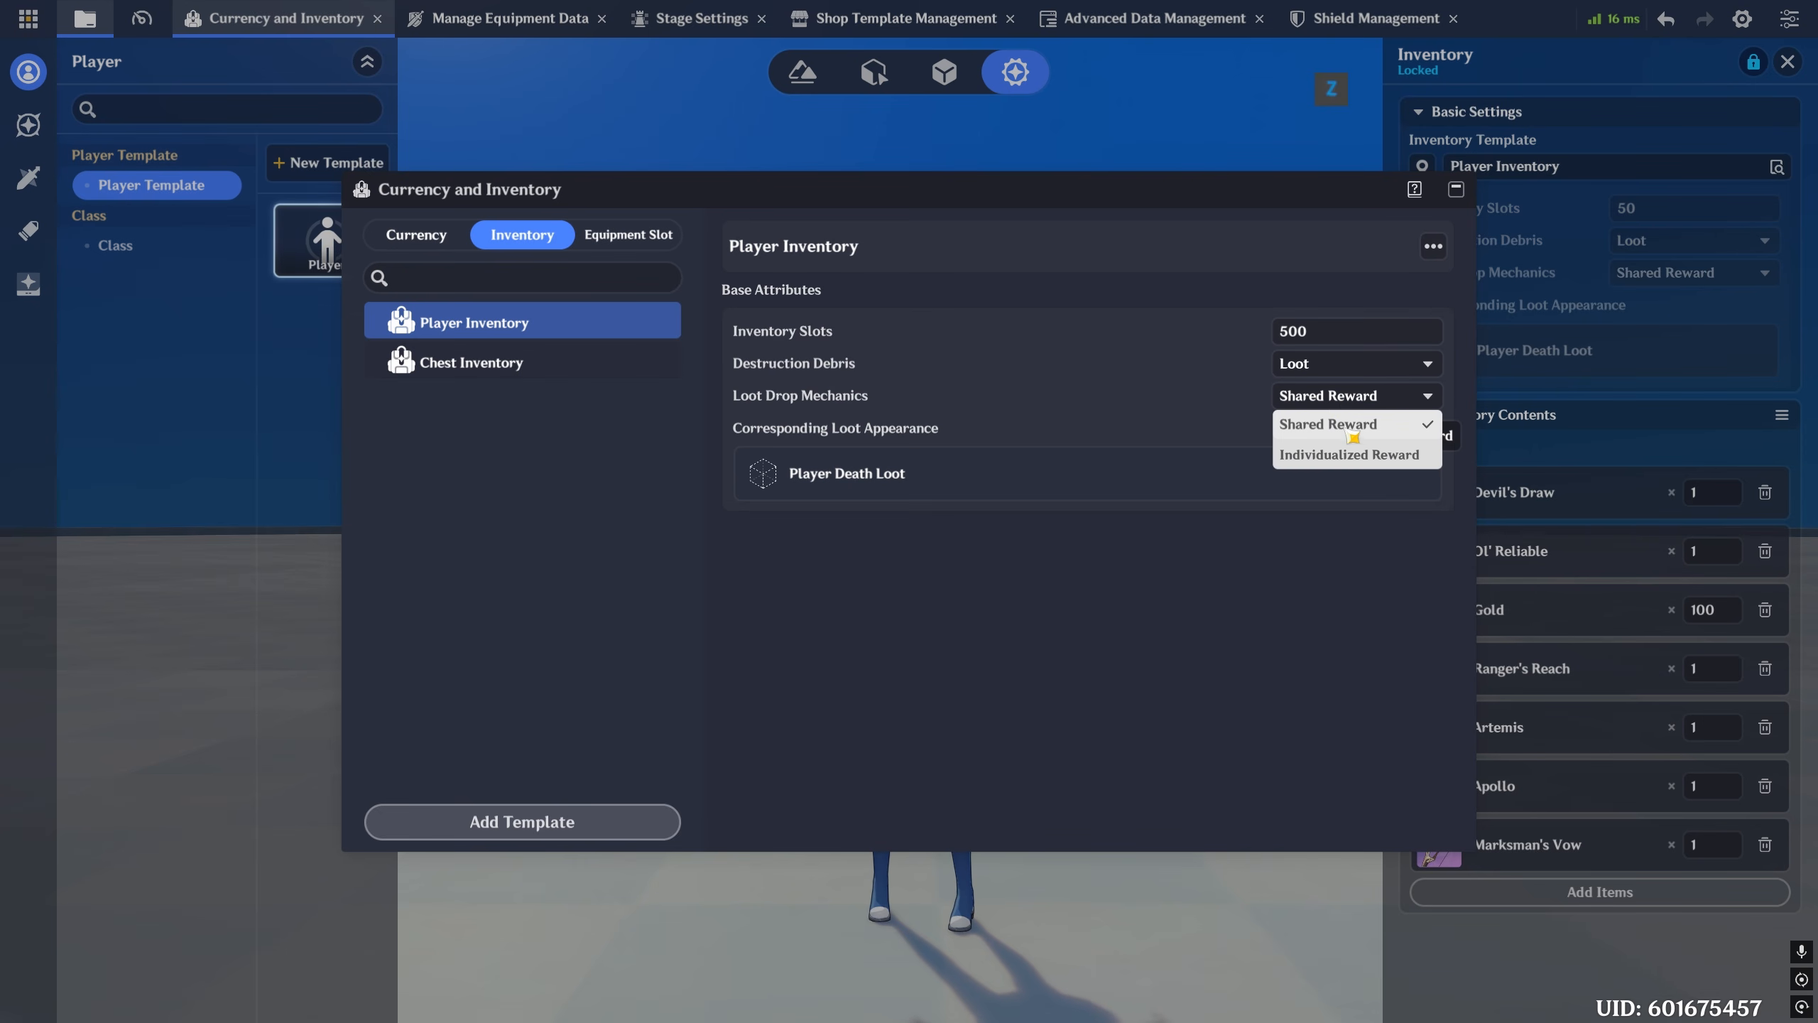
{"action": "left_click", "coordinate": [906, 479]}
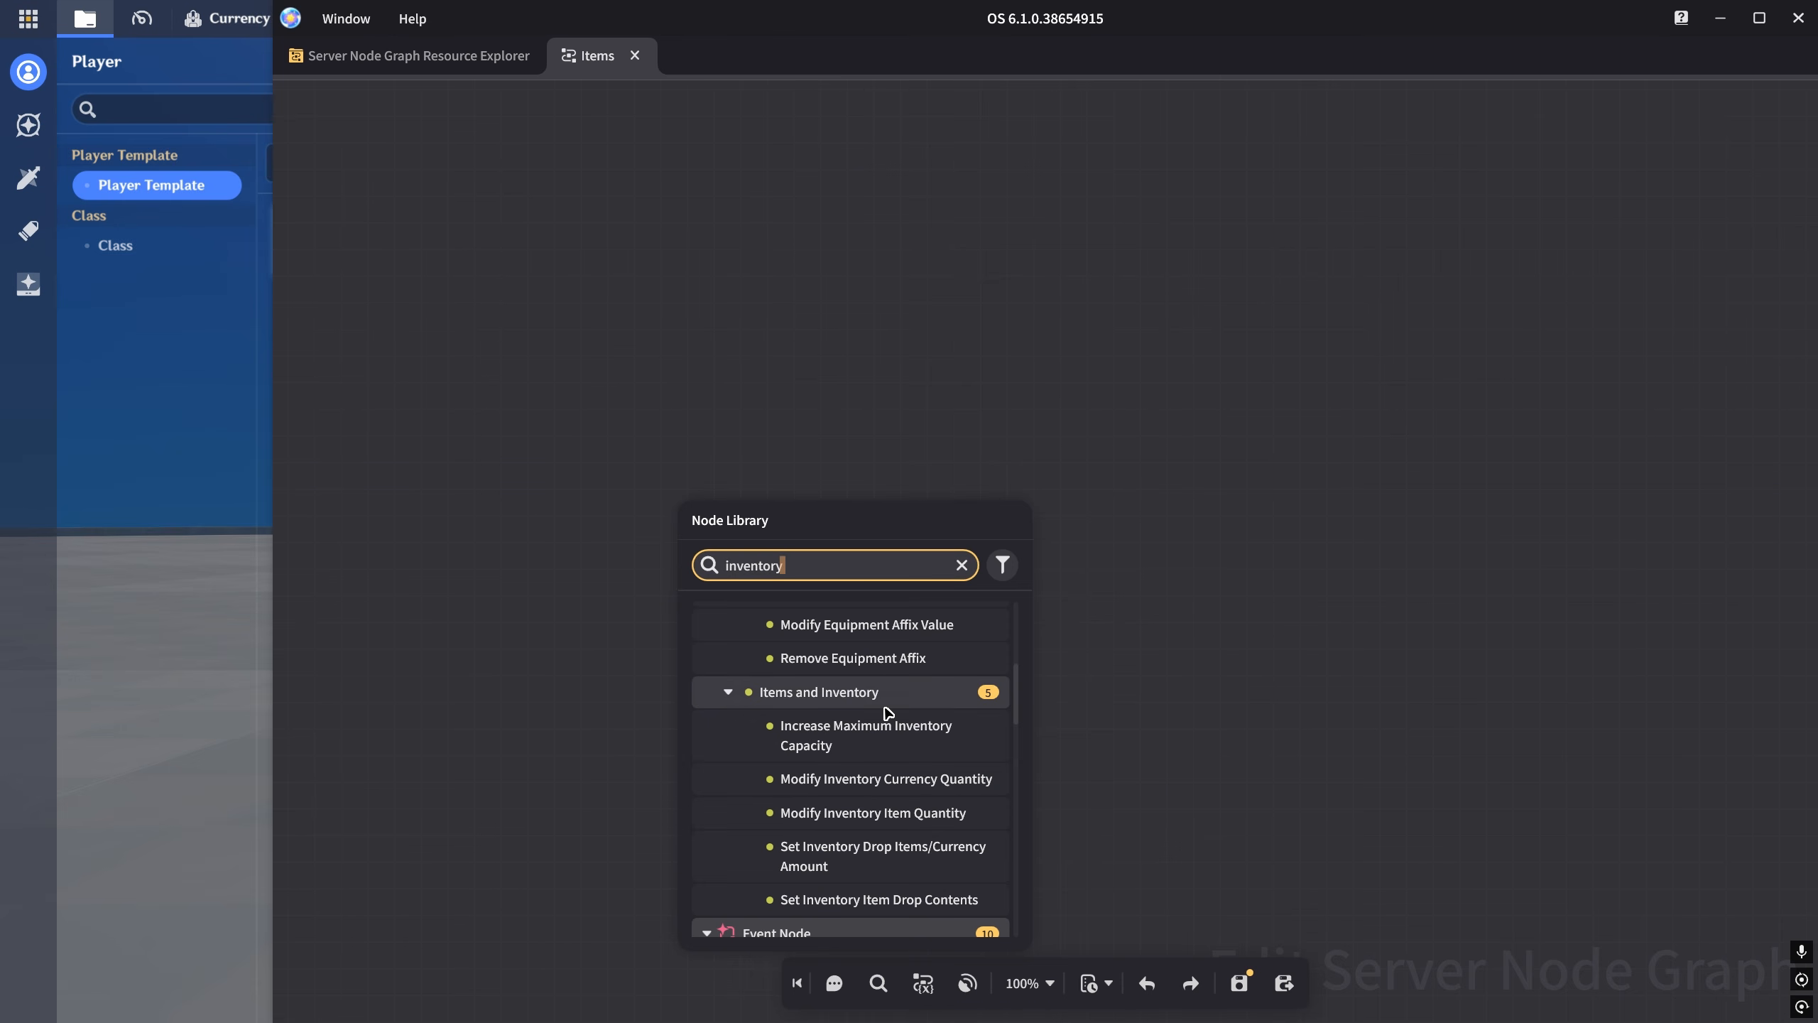
- Add a Modify Inventory Item Quantity node to the Items server node graph
{"action": "scroll", "coordinate": [860, 825], "scroll_direction": "up", "scroll_amount": 4}
{"action": "scroll", "coordinate": [865, 824], "scroll_direction": "down", "scroll_amount": 5}
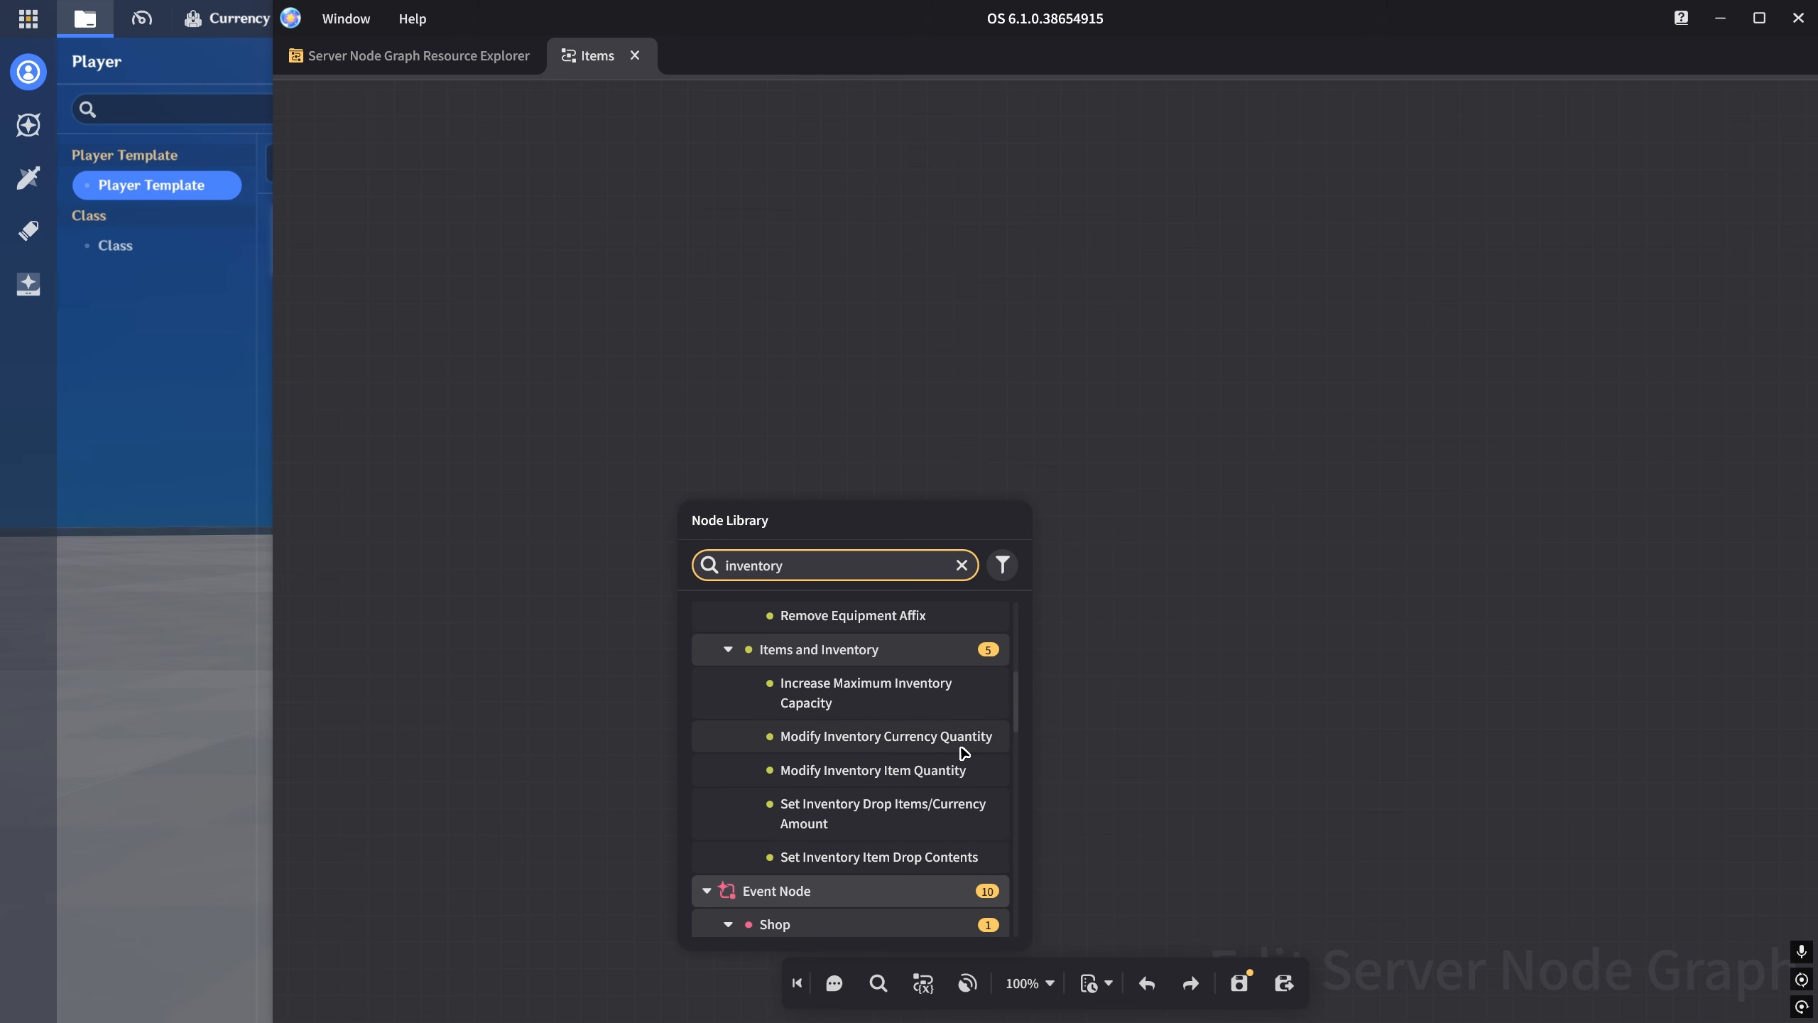
{"action": "left_click", "coordinate": [963, 769]}
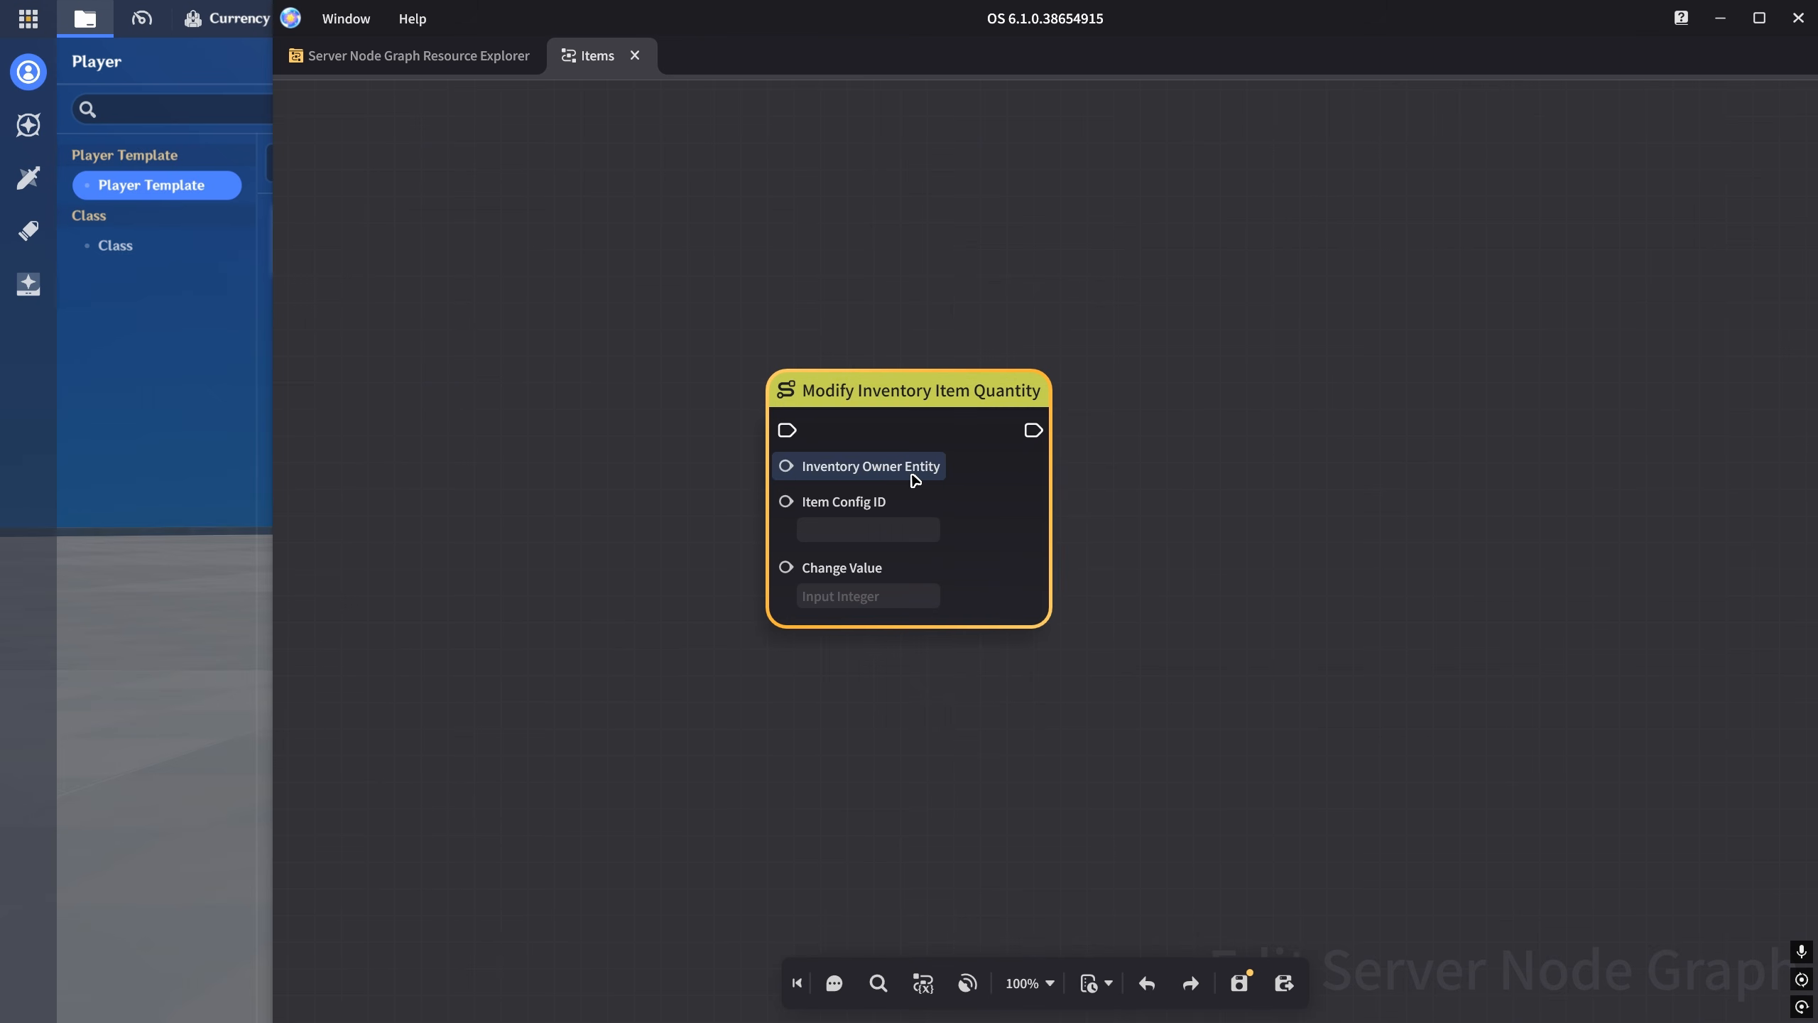
- Copy Sword_1's configuration ID from its item settings into the node's Item Config ID
{"action": "left_click", "coordinate": [873, 527]}
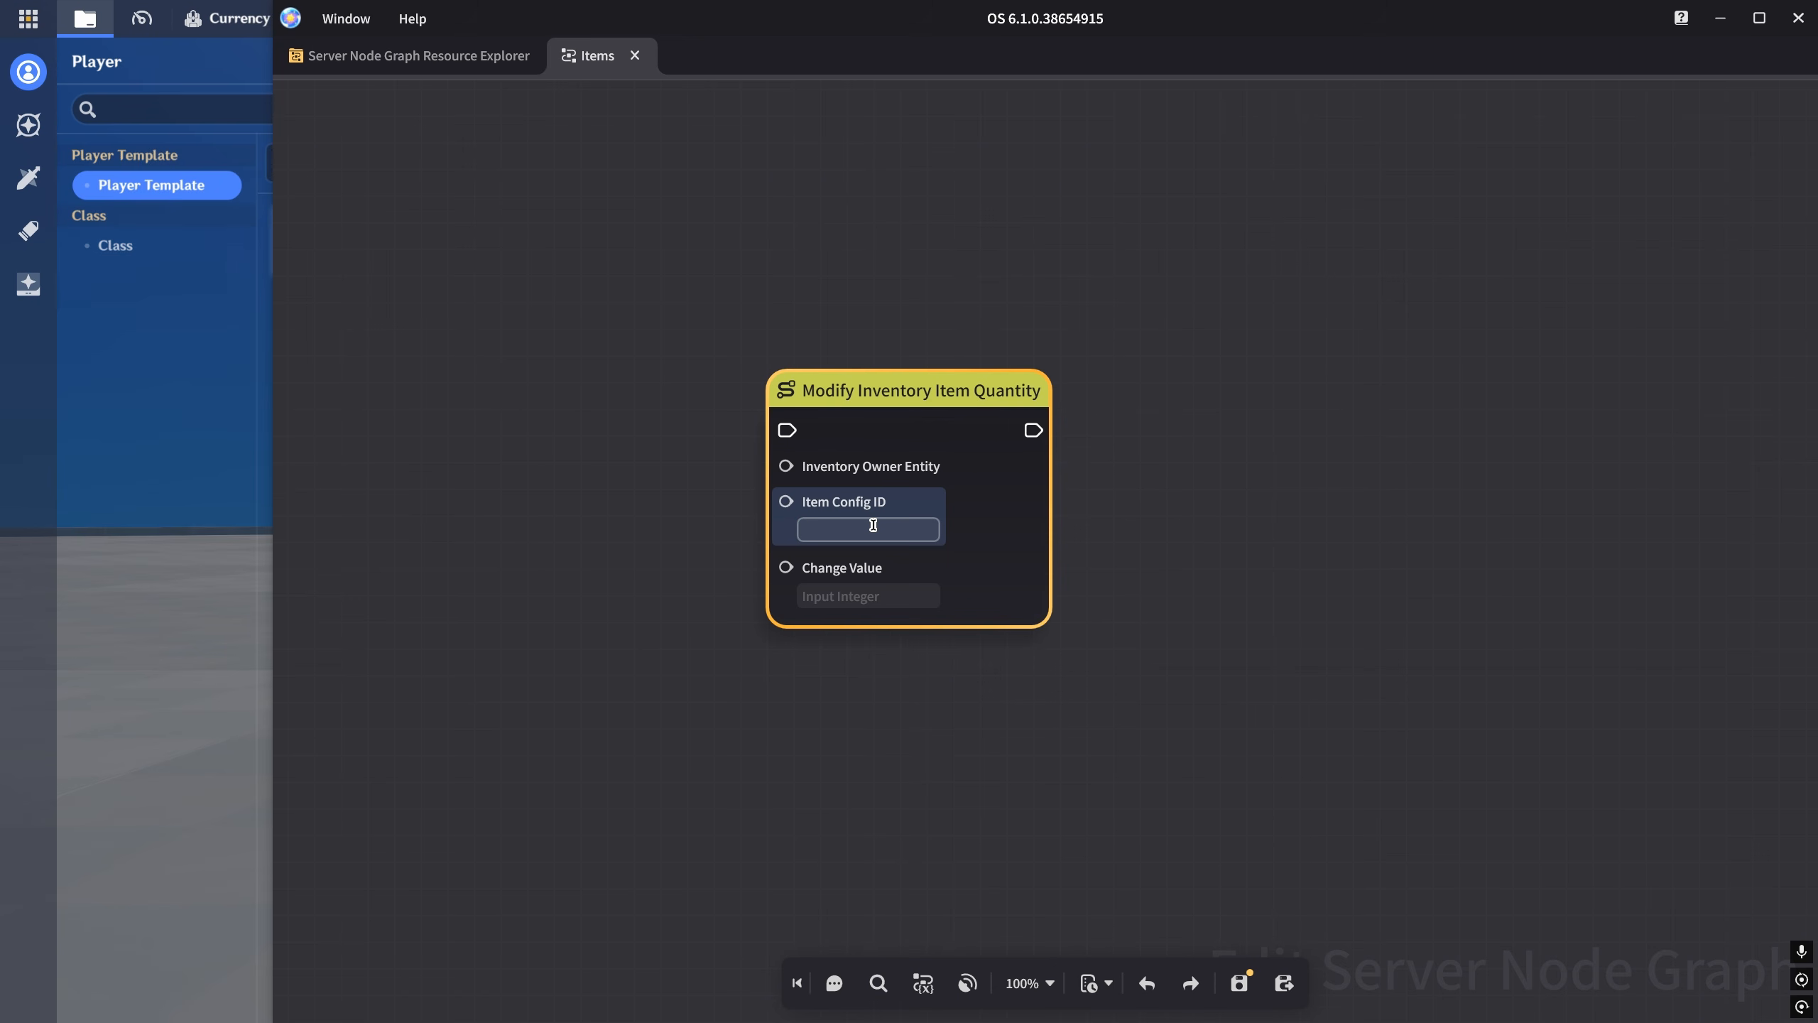
{"action": "left_click", "coordinate": [242, 473]}
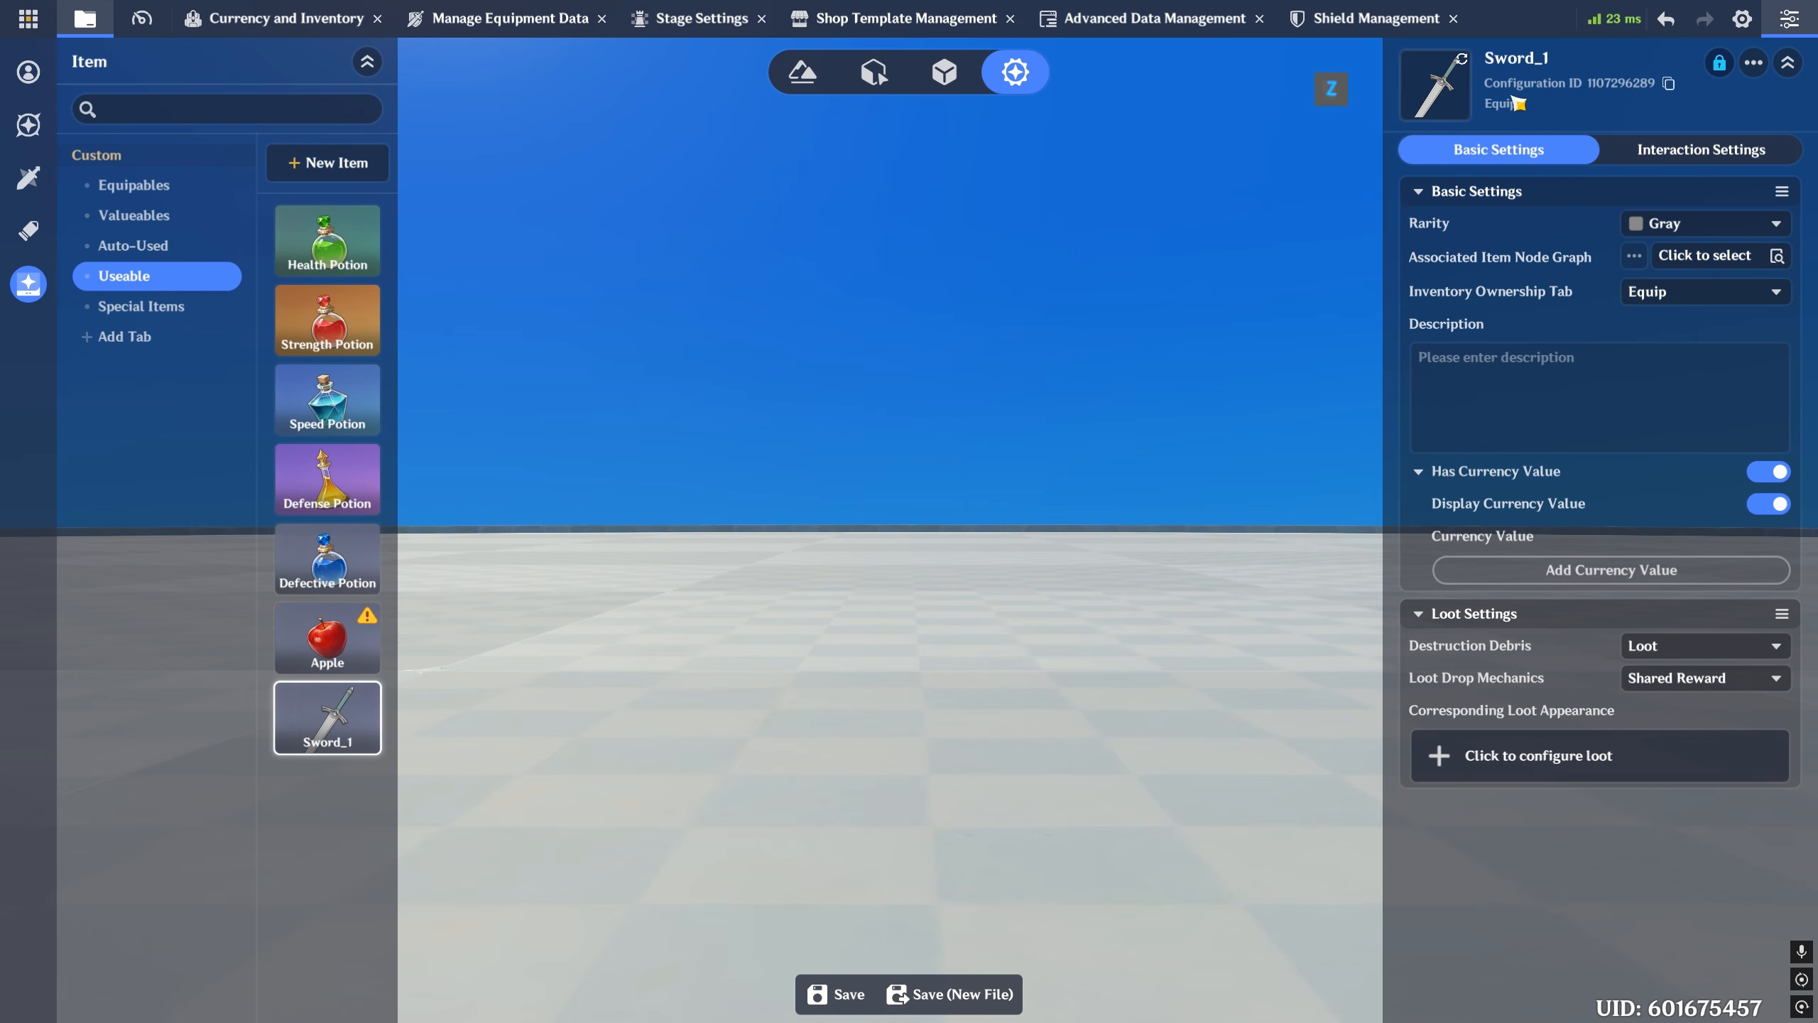
{"action": "left_click", "coordinate": [1670, 84]}
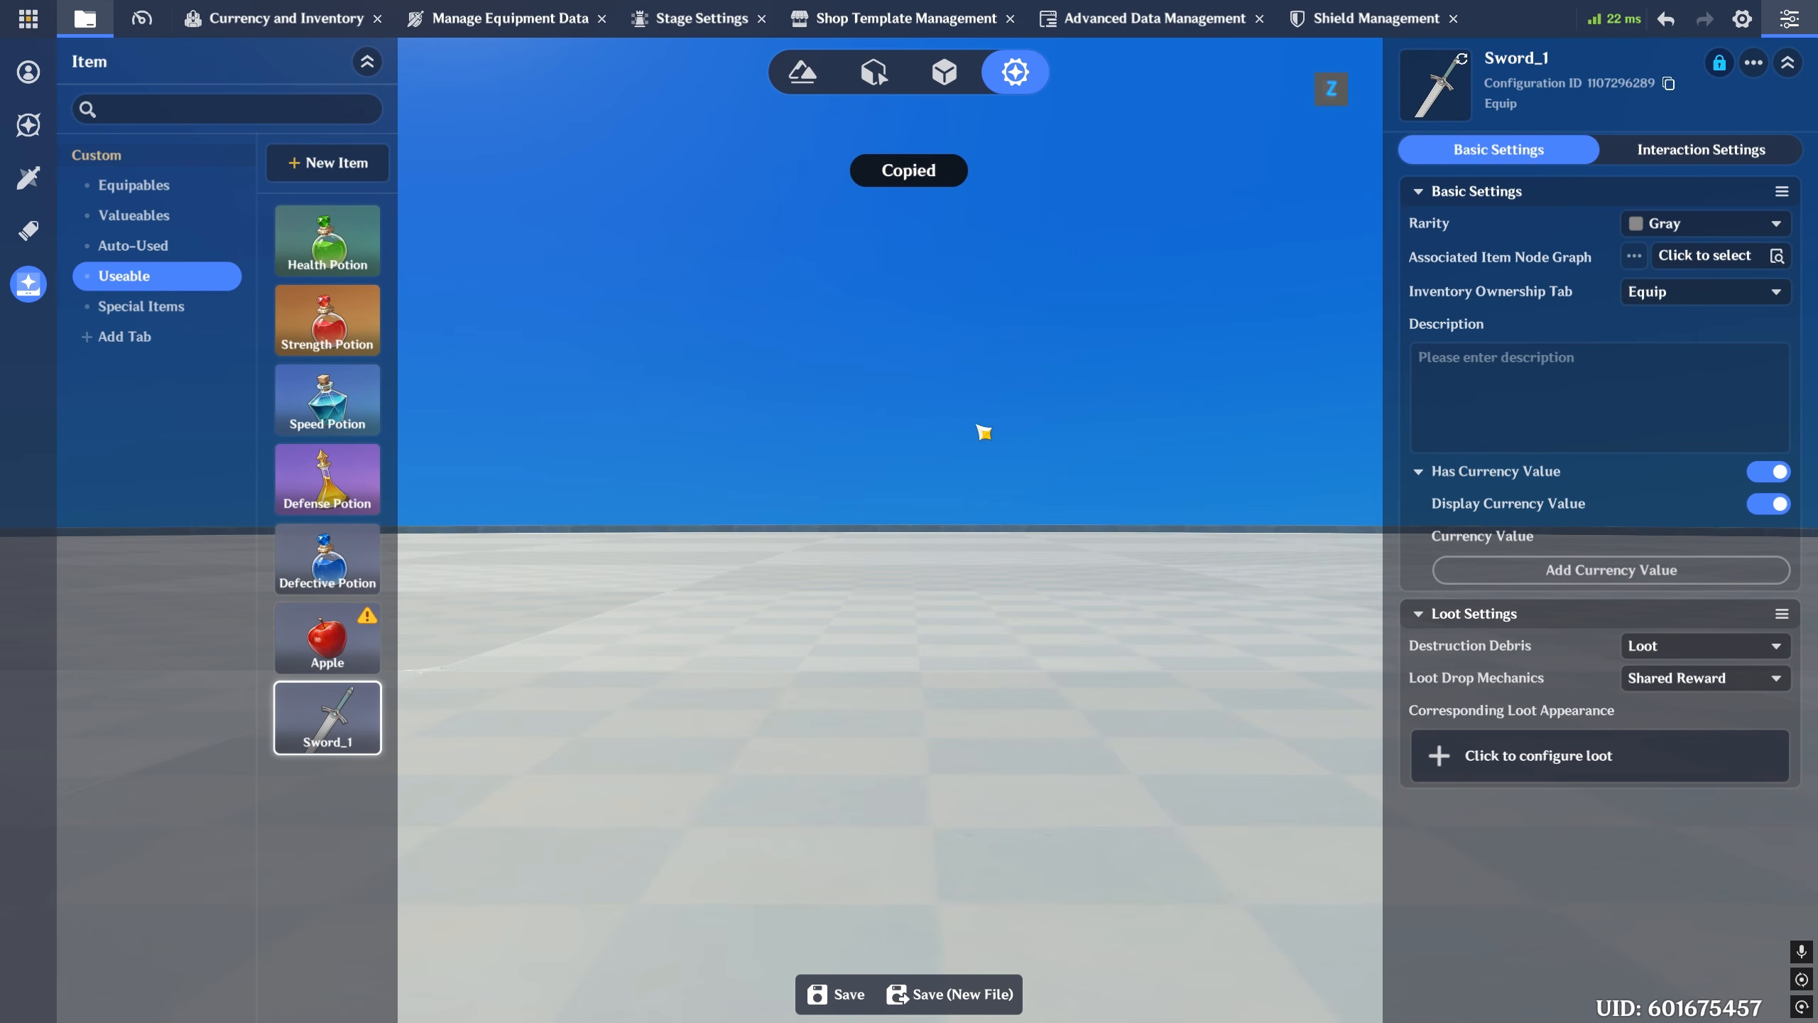
{"action": "left_click", "coordinate": [921, 527]}
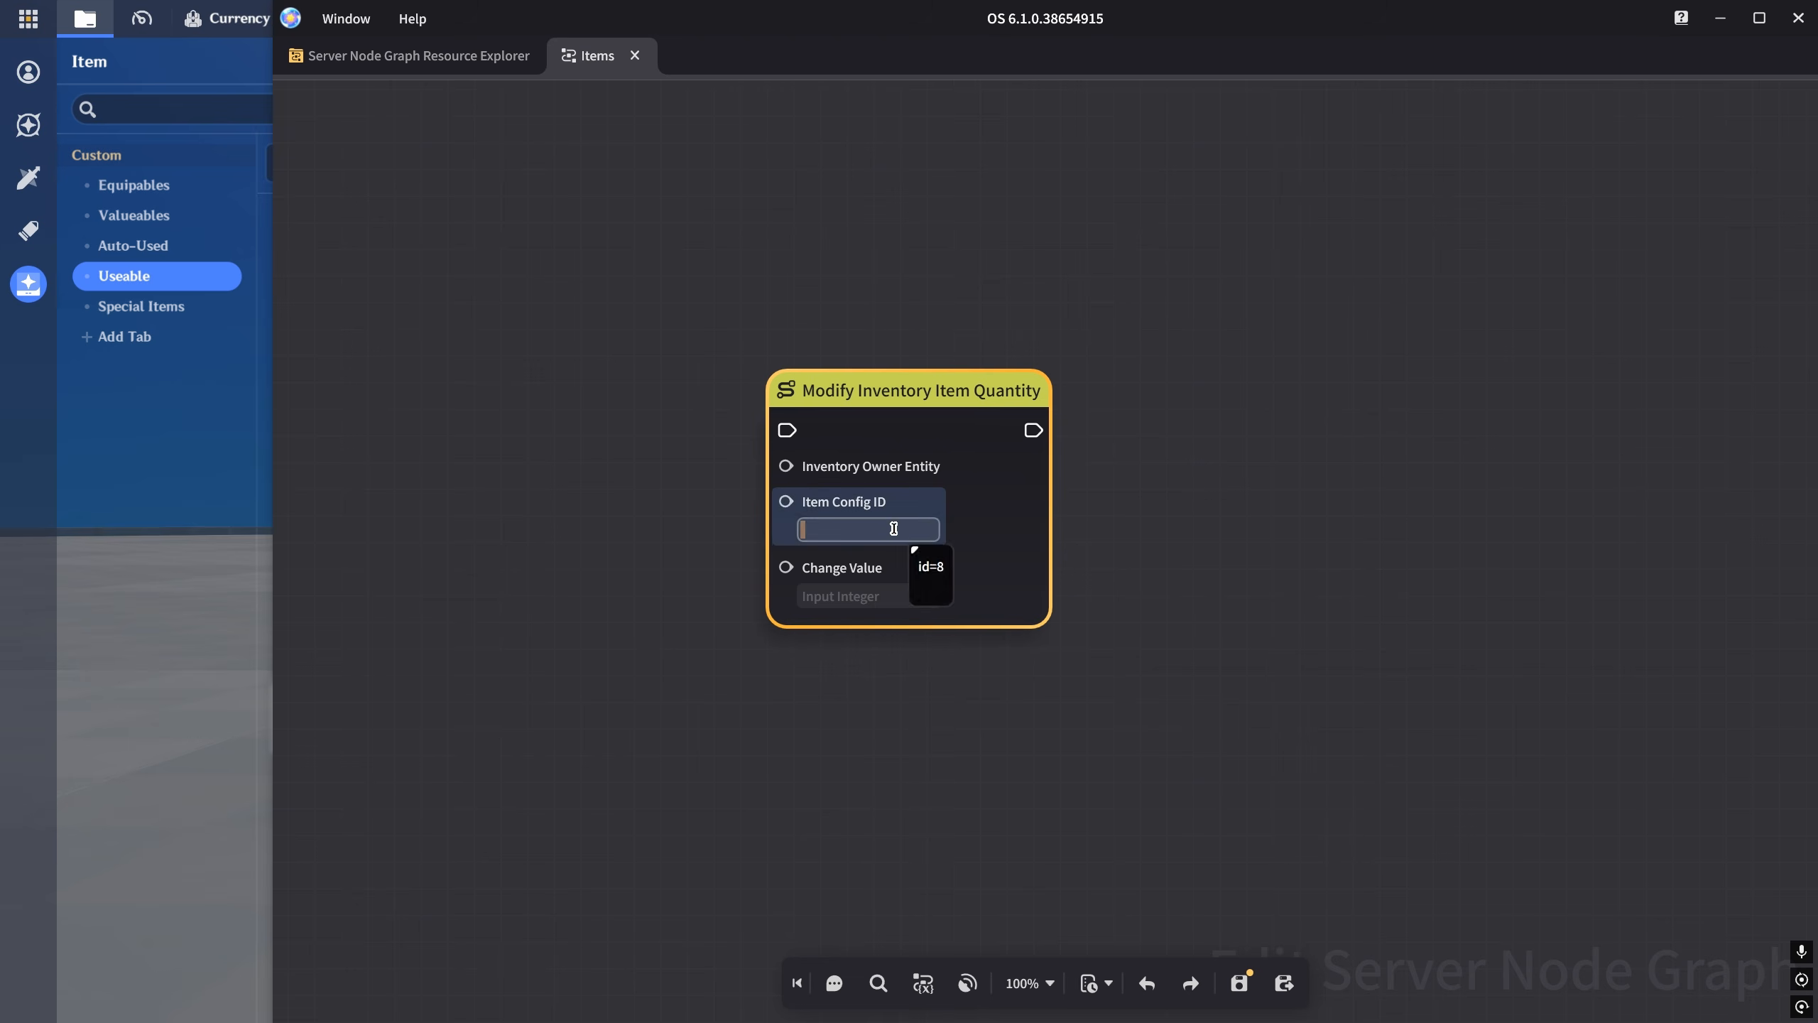
{"action": "key", "text": "ctrl+v"}
- Set the Change Value of the Modify Inventory Item Quantity node to -10
{"action": "left_click", "coordinate": [895, 596]}
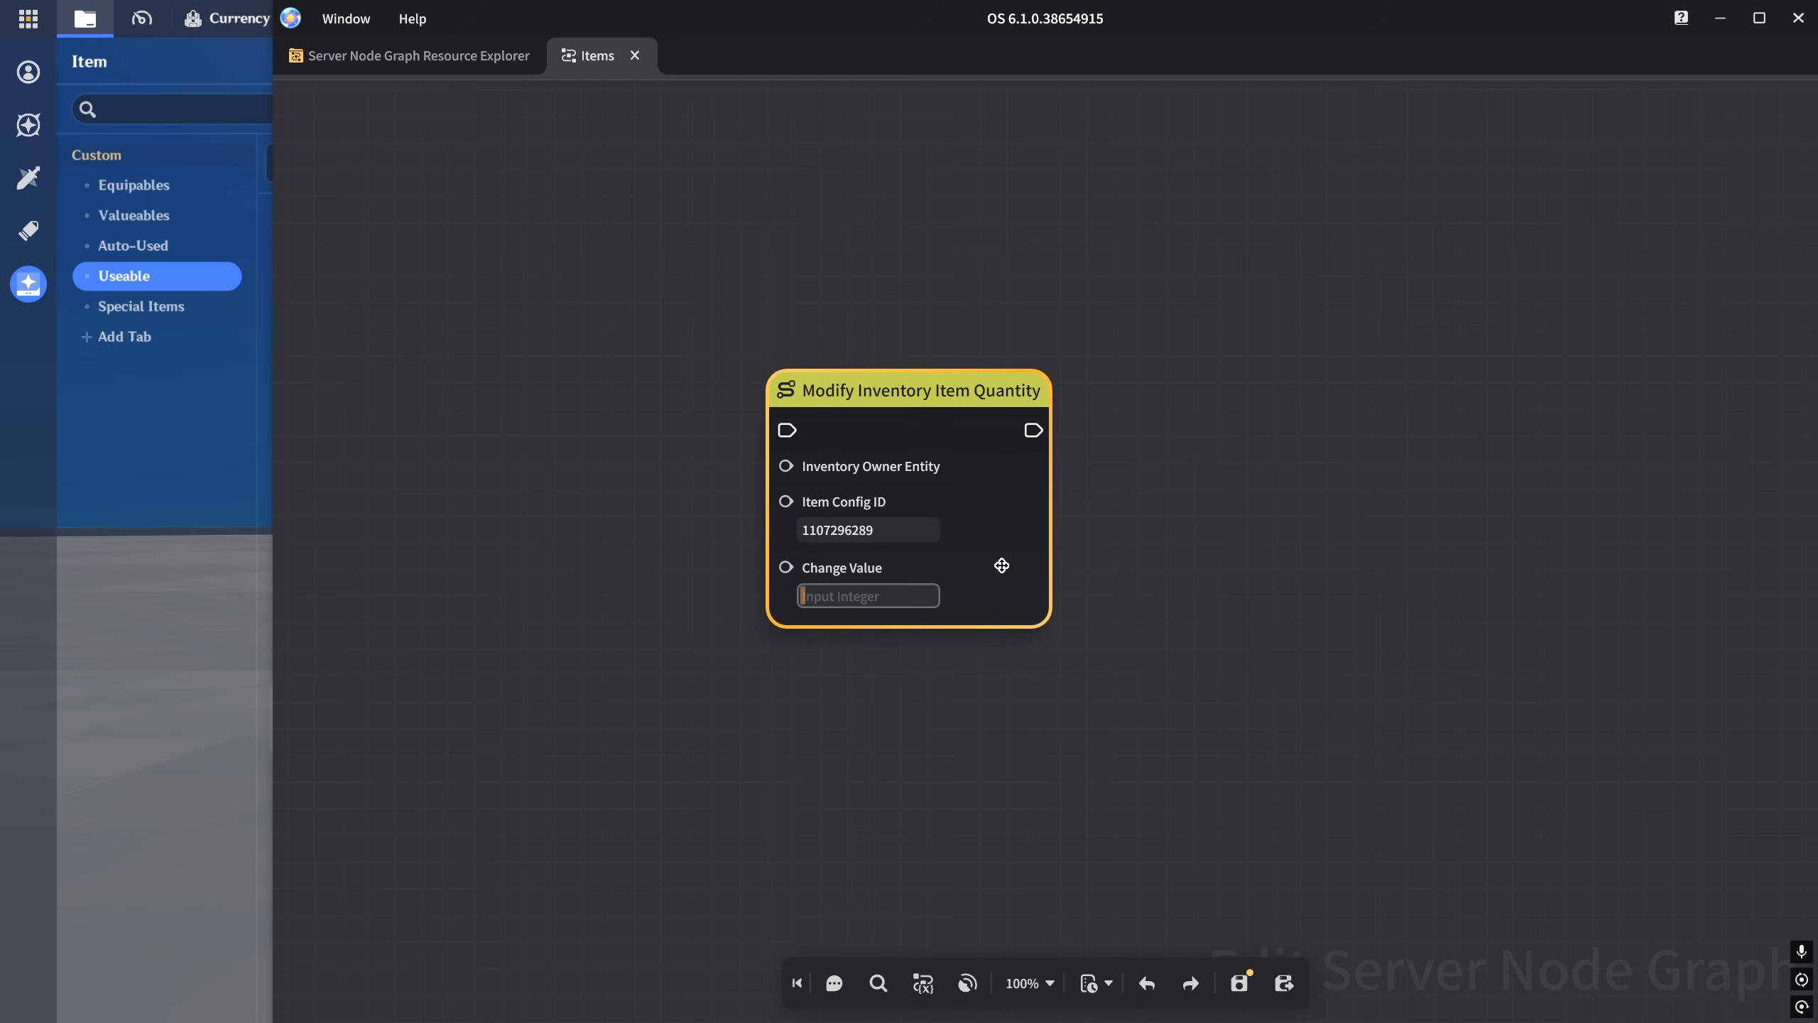
{"action": "type", "text": "10"}
{"action": "key", "text": "BackSpace"}
{"action": "key", "text": "BackSpace"}
{"action": "type", "text": "-10"}
{"action": "left_click", "coordinate": [1128, 552]}
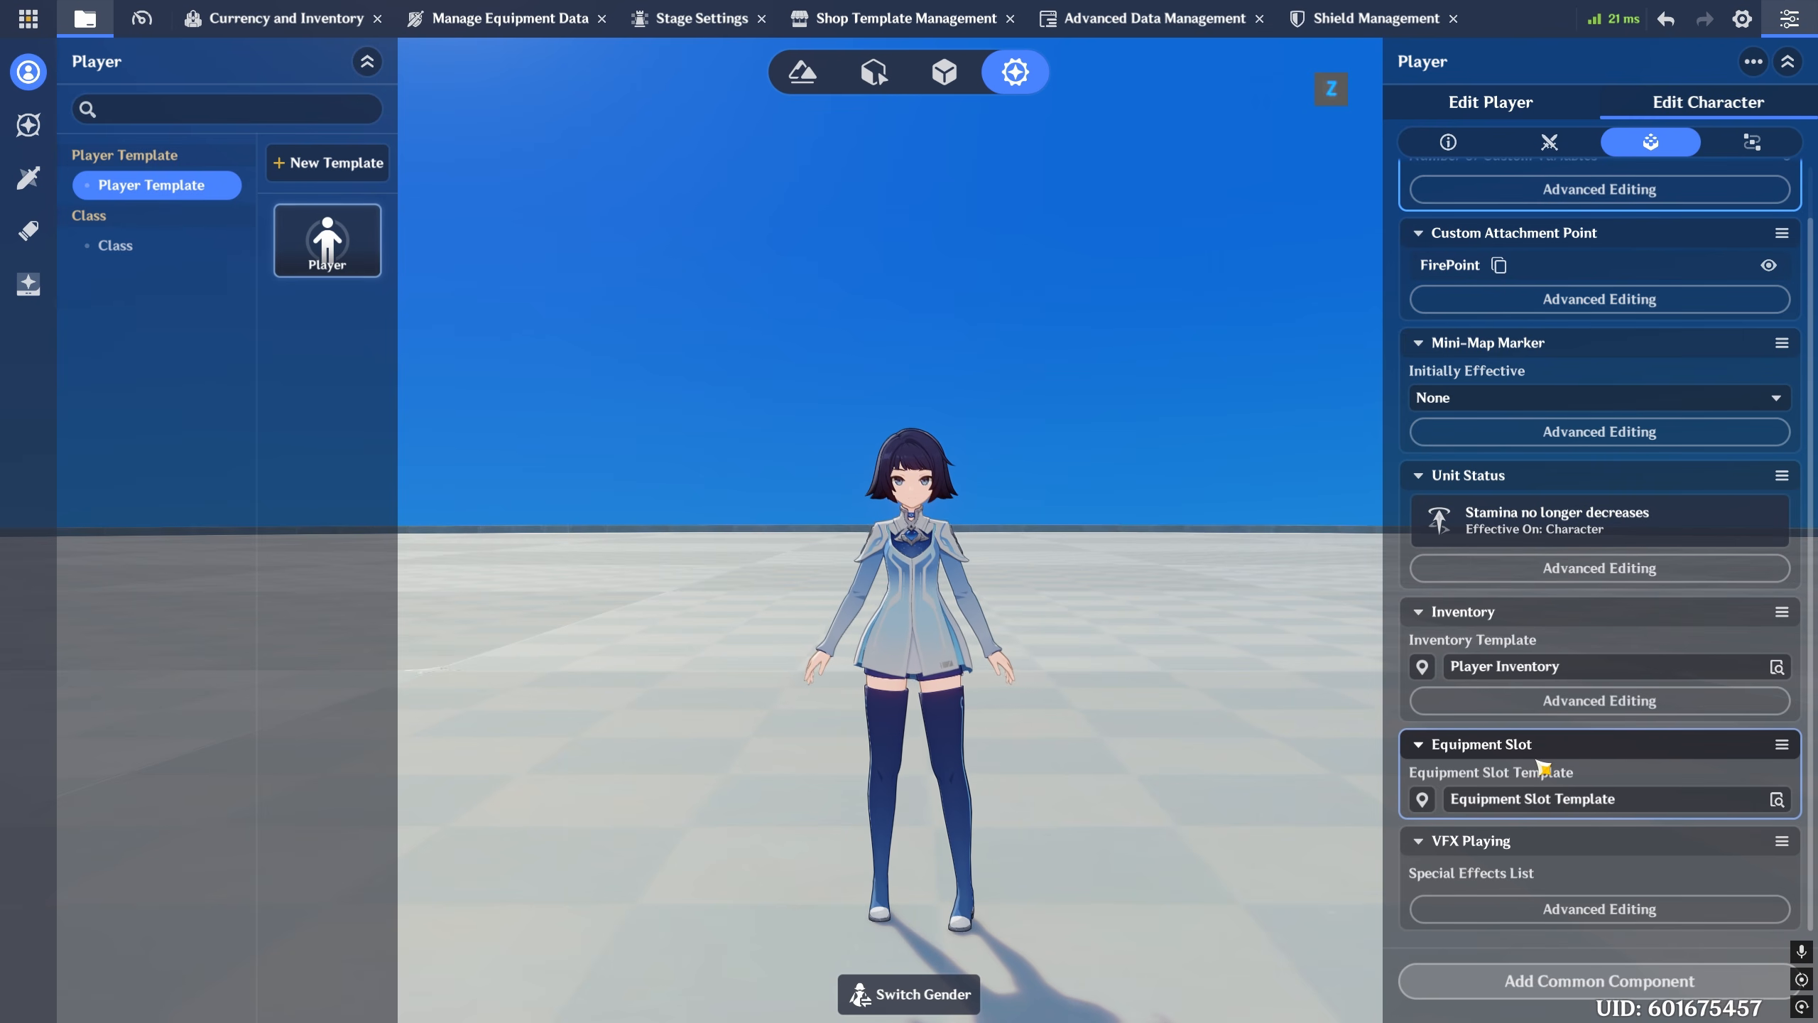
- Open the player's equipment slot template, add a second equipment slot template and delete it
{"action": "left_click", "coordinate": [1423, 798]}
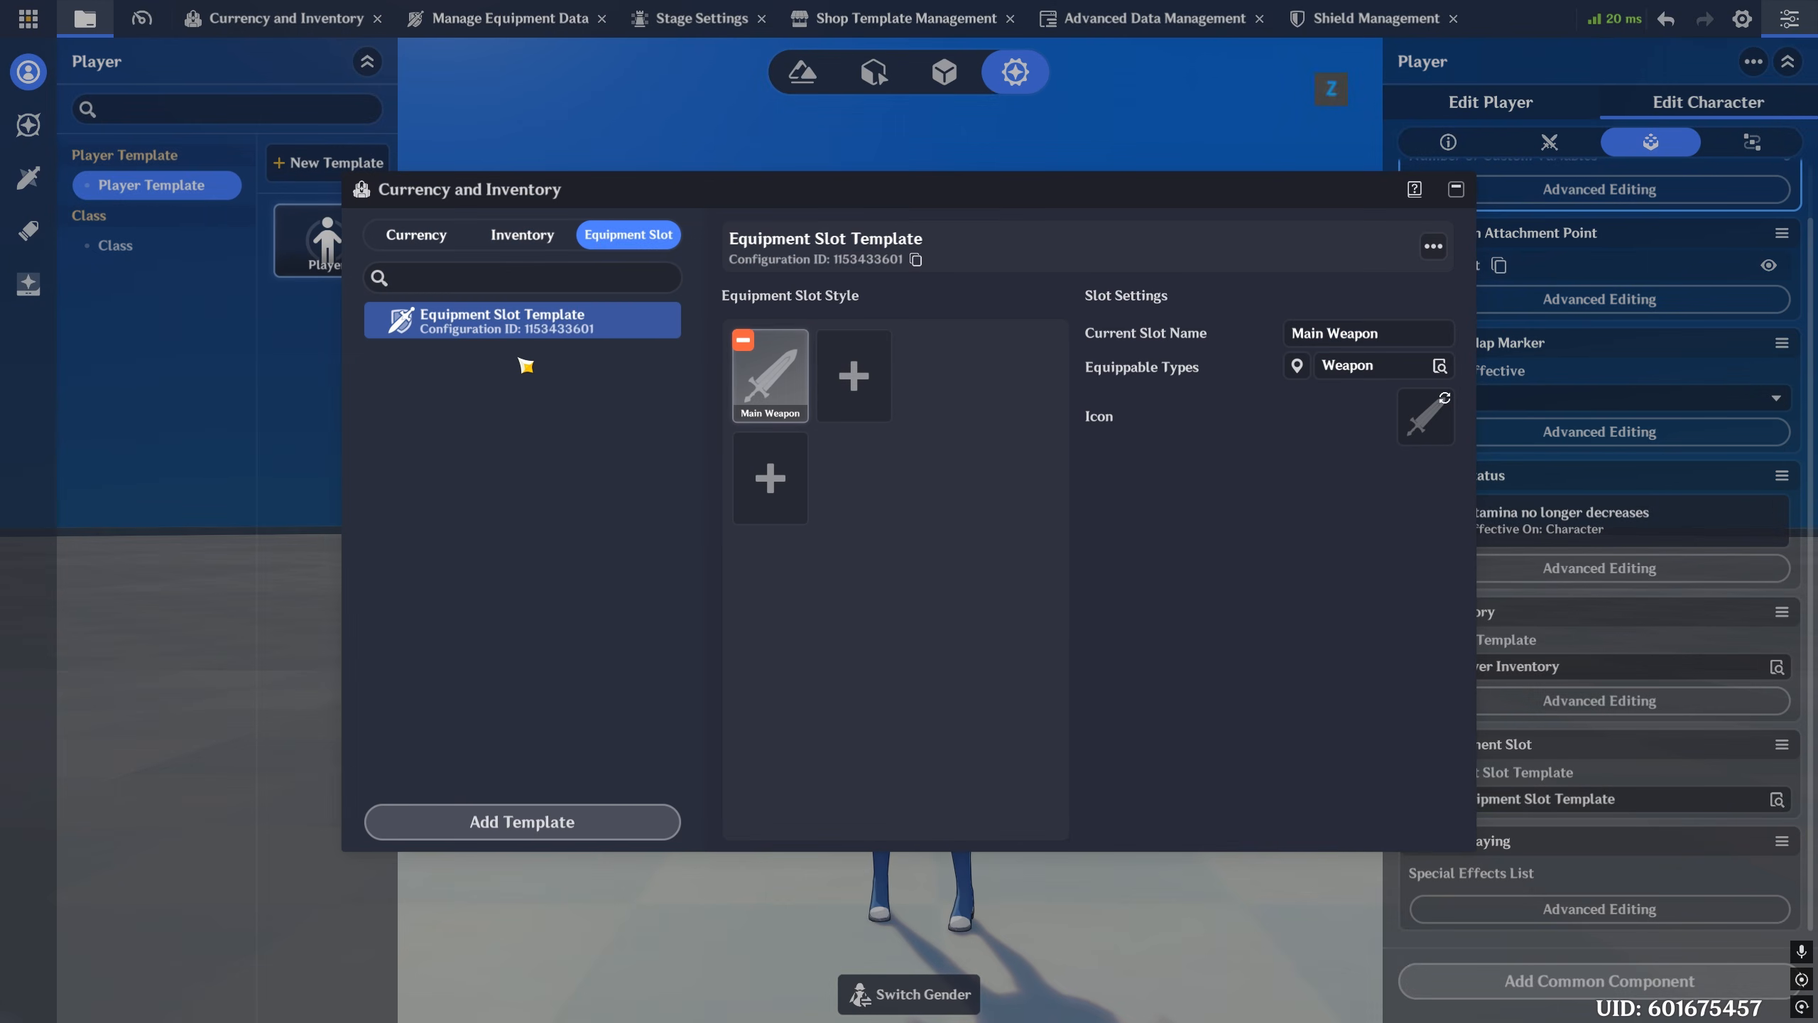
{"action": "left_click", "coordinate": [530, 822]}
{"action": "left_click", "coordinate": [527, 361]}
{"action": "right_click", "coordinate": [530, 364]}
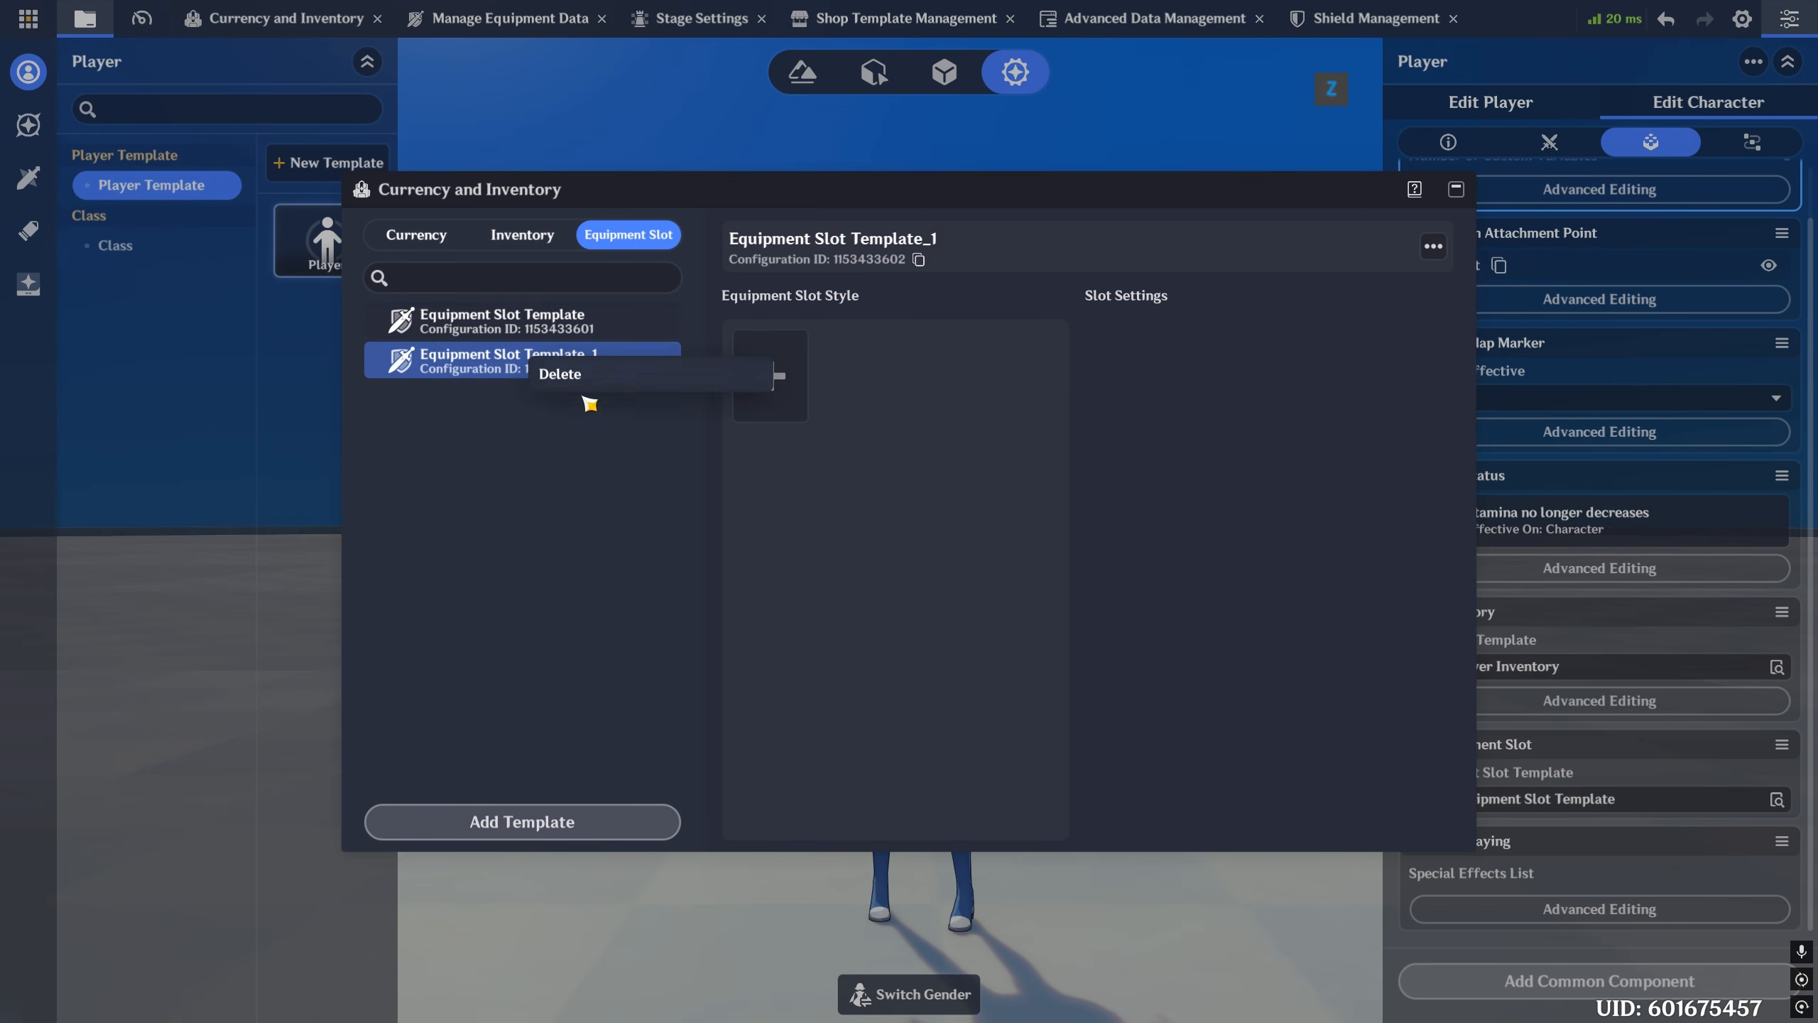
{"action": "left_click", "coordinate": [588, 373]}
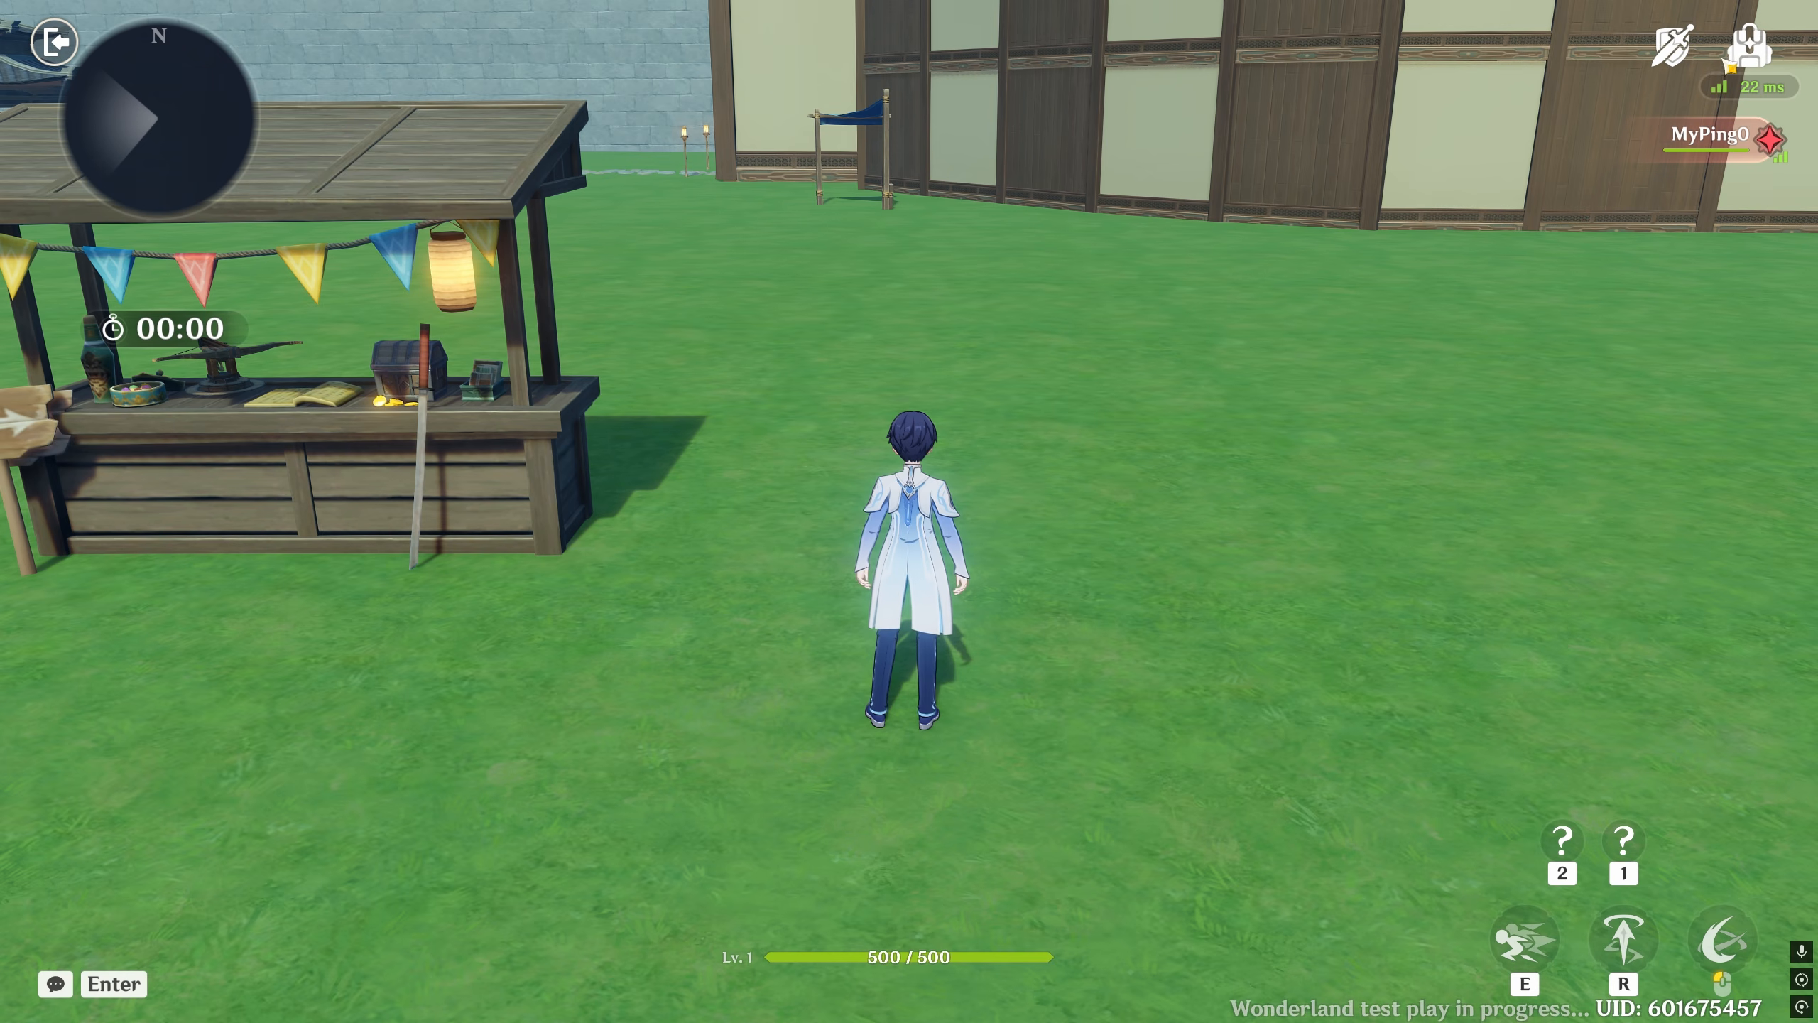
- View the player's inventory and equipment slot in the test play, then close them
{"action": "left_click", "coordinate": [1756, 35]}
{"action": "key", "text": "Escape"}
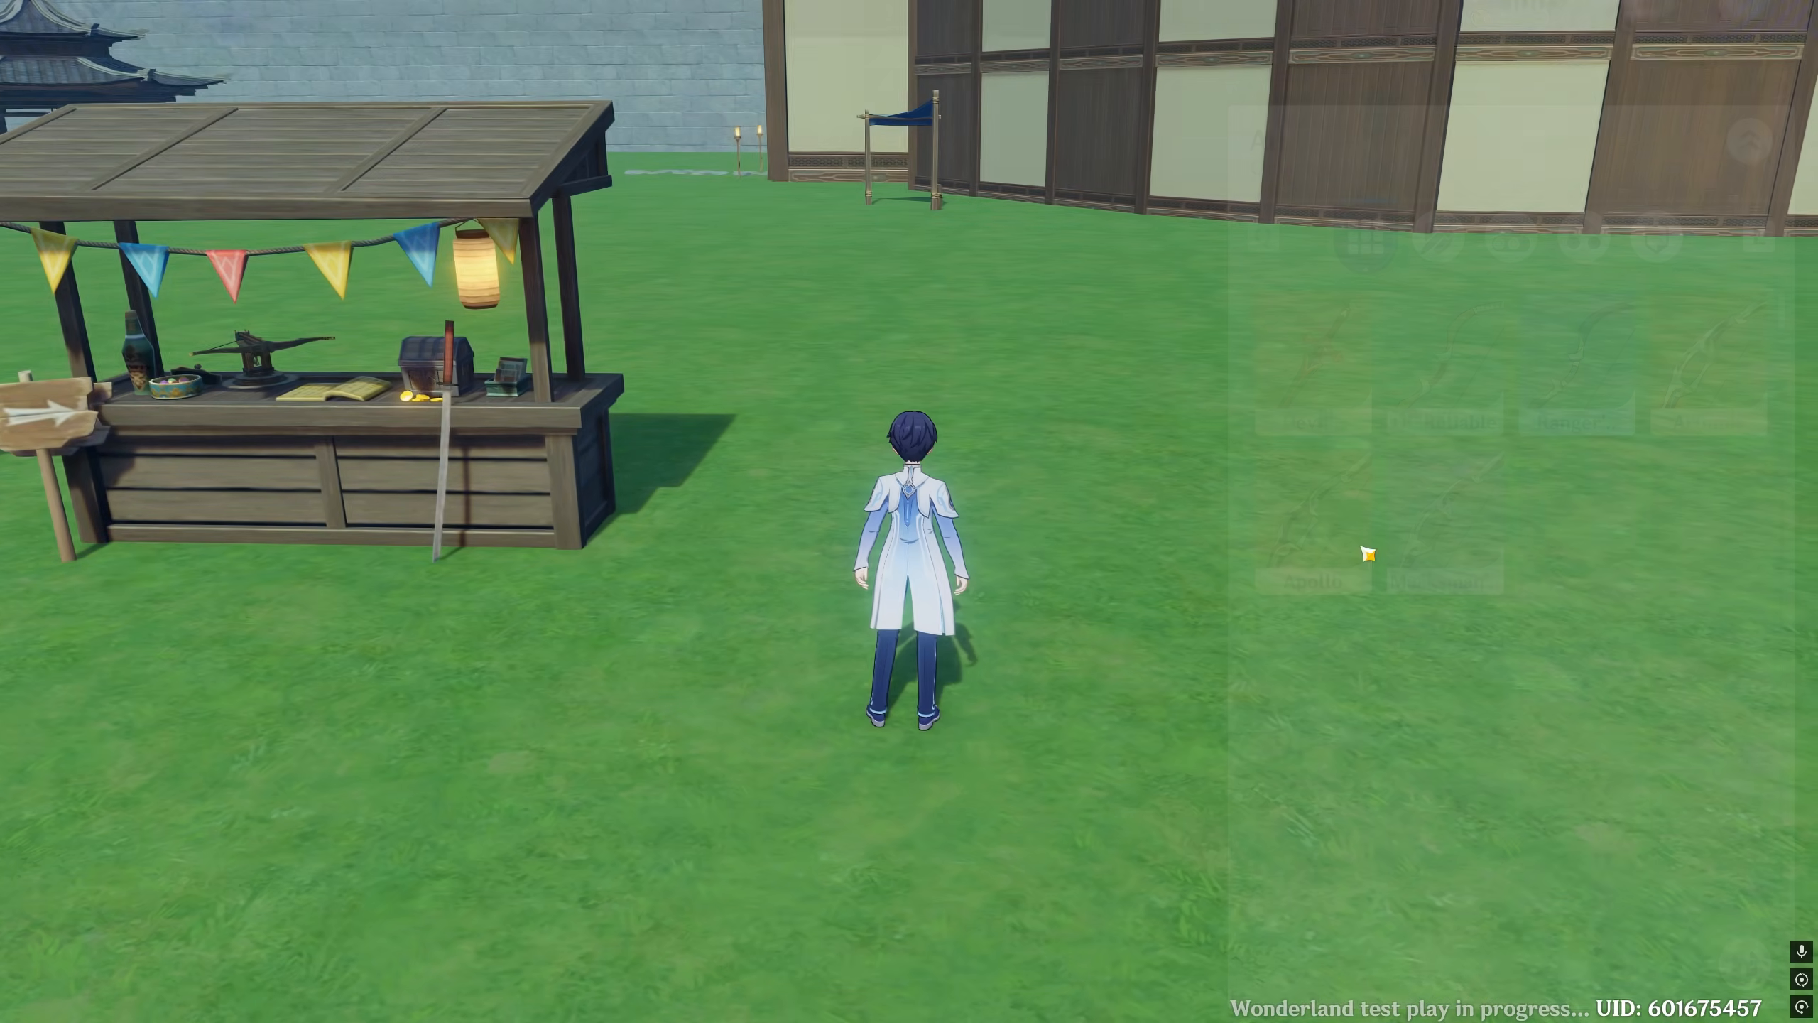
{"action": "left_click", "coordinate": [1678, 51]}
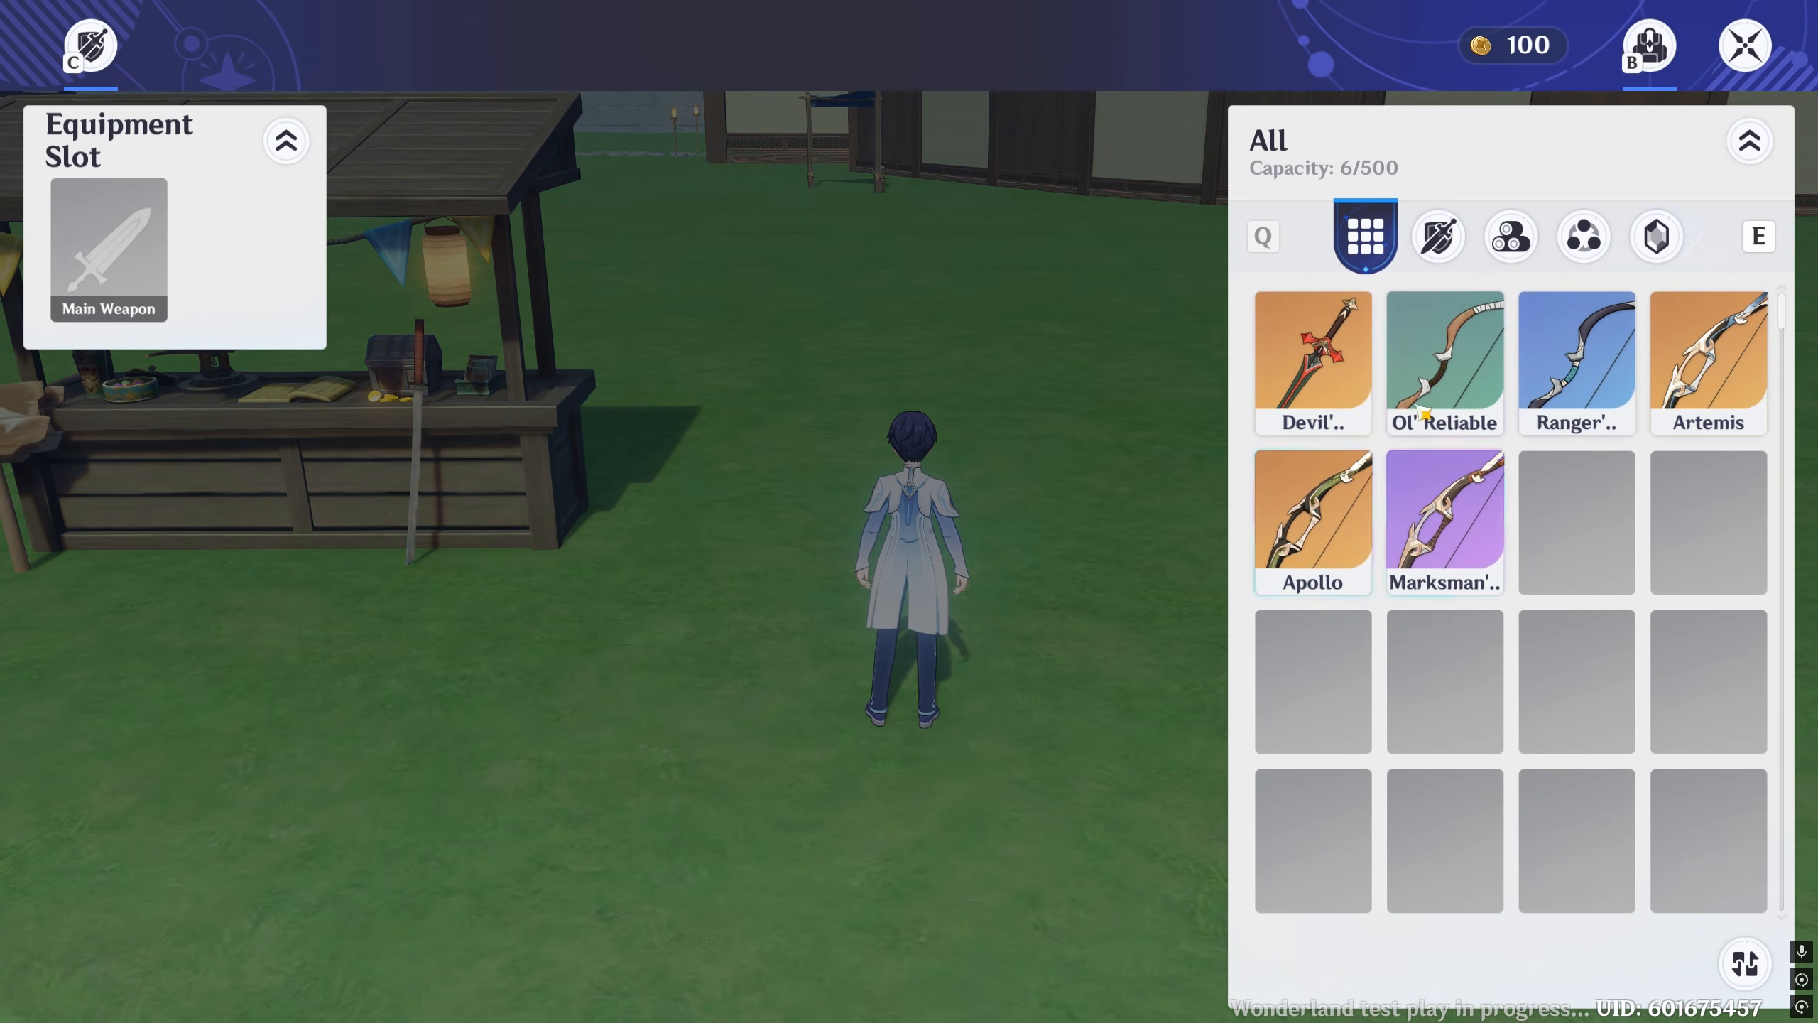
{"action": "key", "text": "Escape"}
- Reopen the inventory and browse its category tabs, including Equip and Very Special Item, returning to All
{"action": "key", "text": "w"}
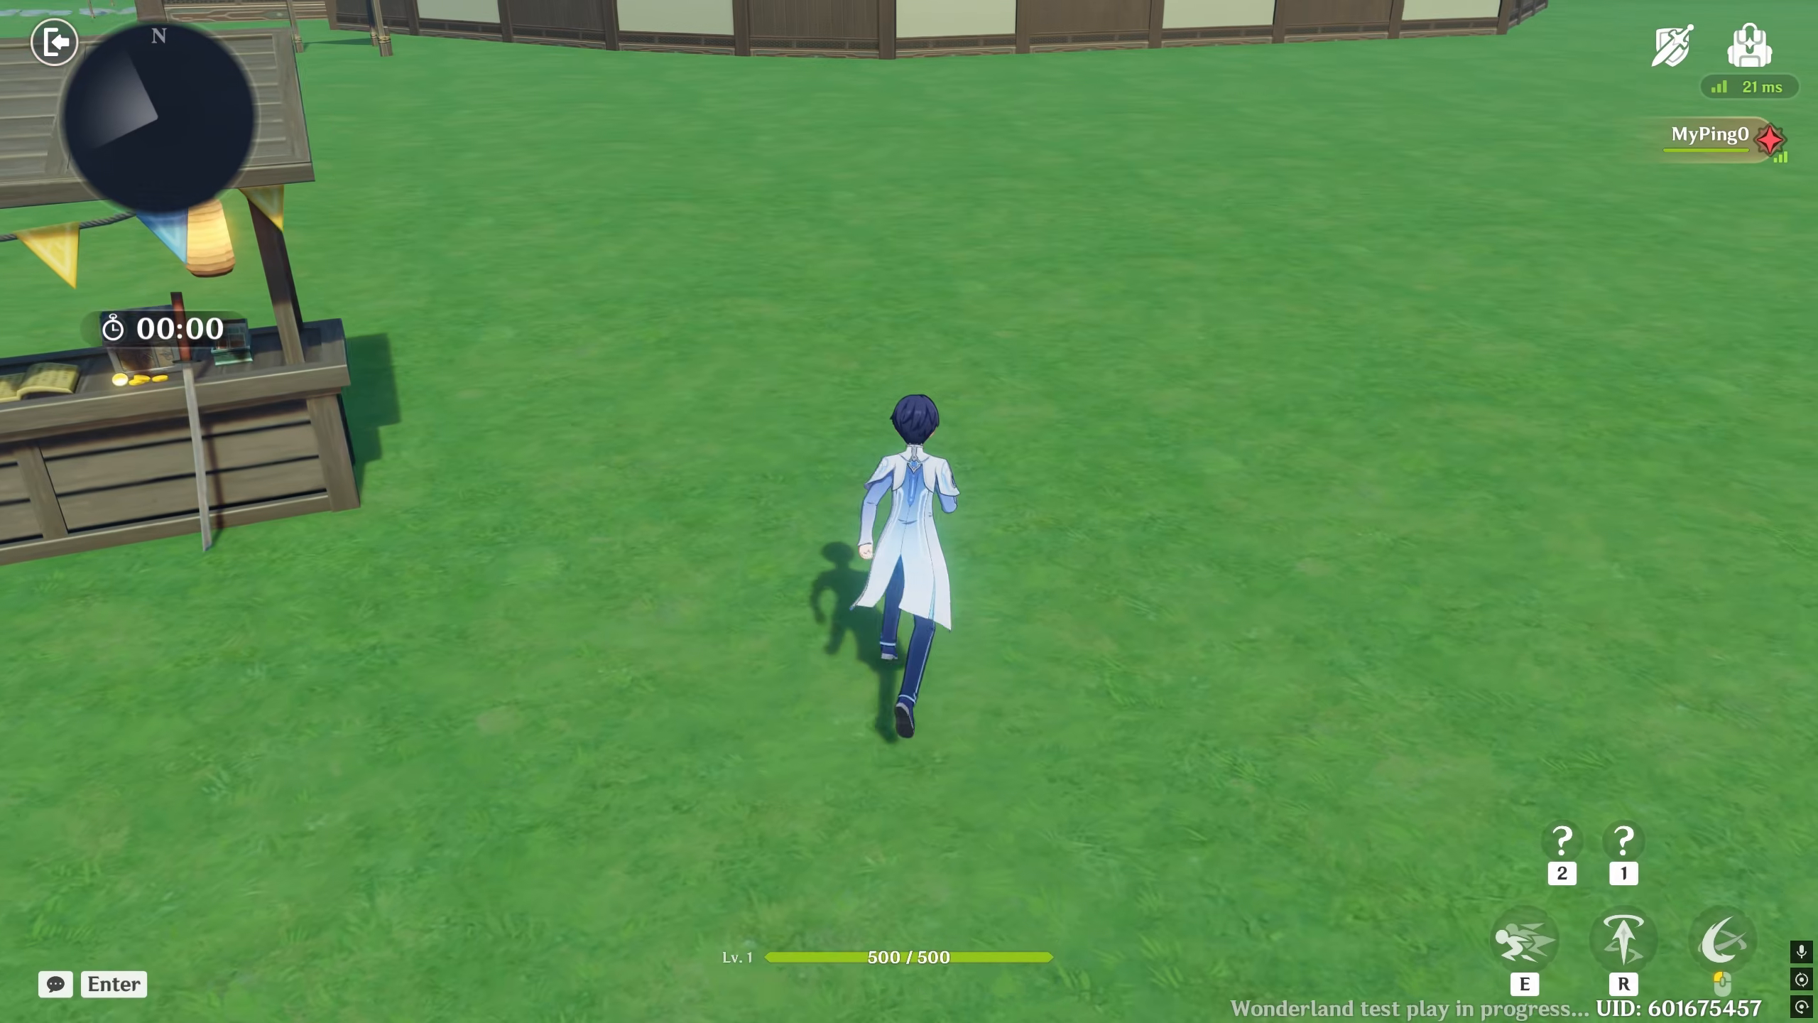
{"action": "key", "text": "b"}
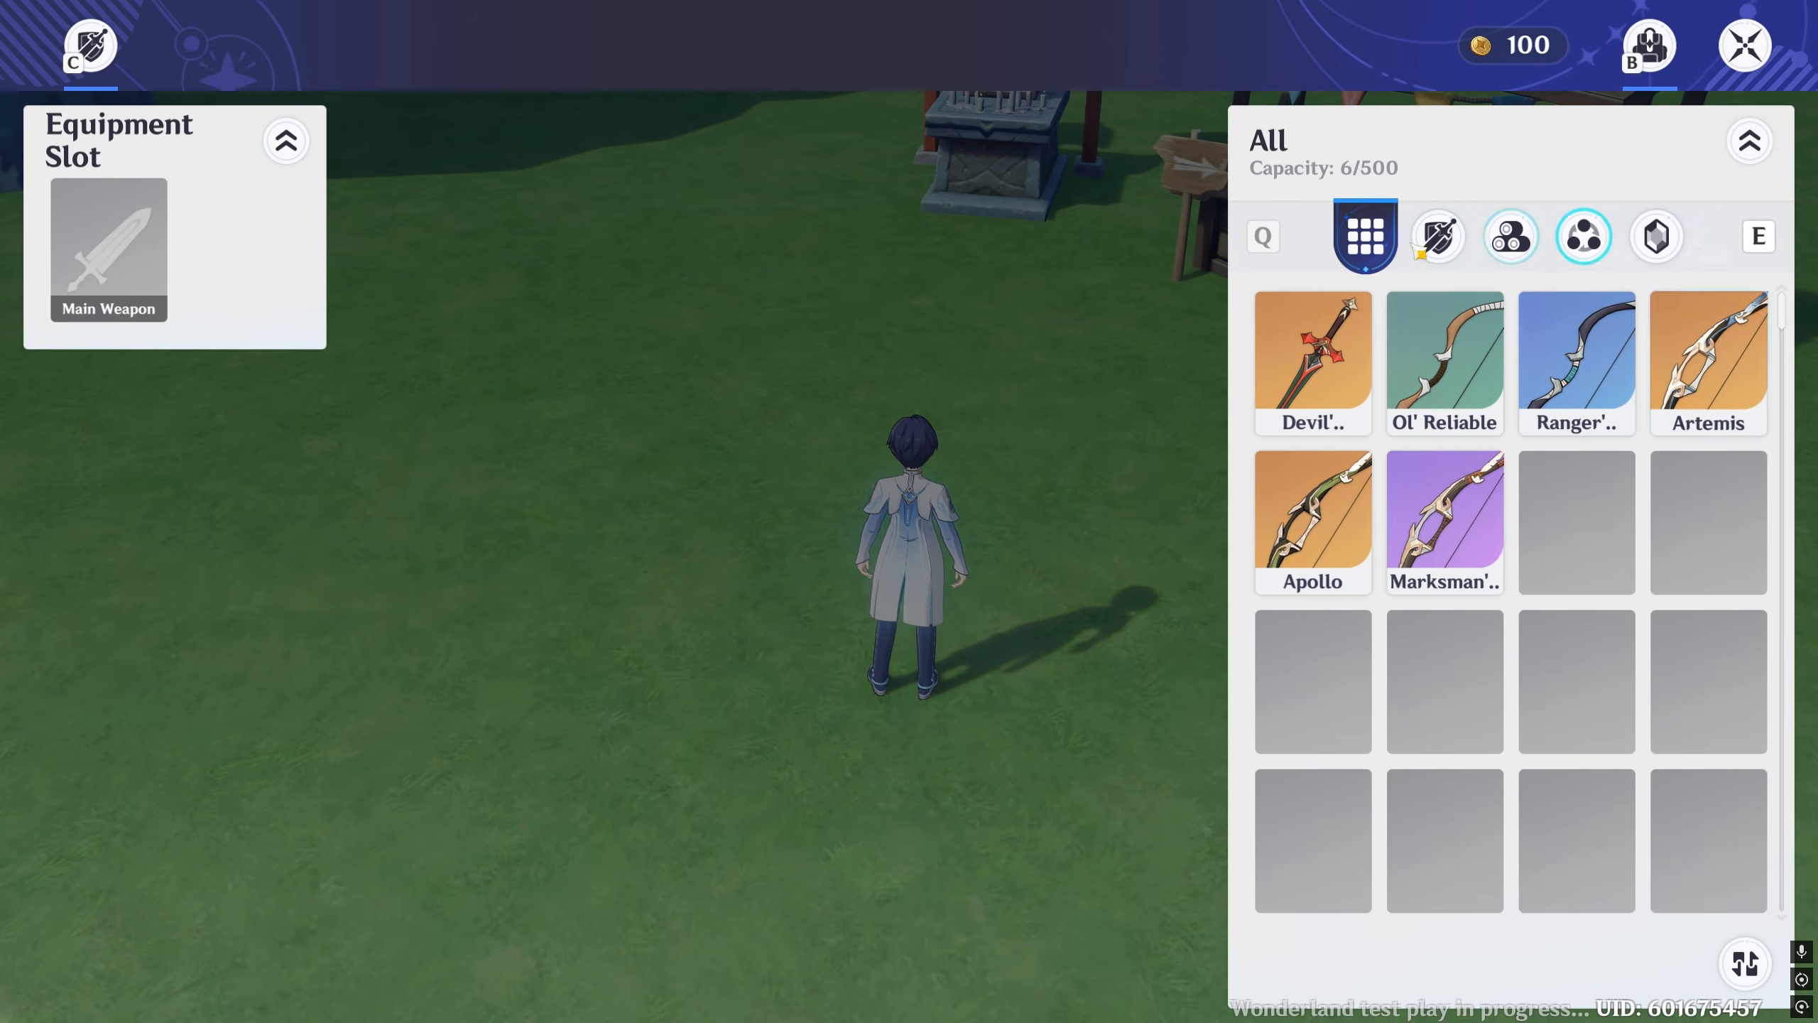
{"action": "left_click", "coordinate": [1438, 236]}
{"action": "key", "text": "e"}
{"action": "key", "text": "e"}
{"action": "key", "text": "e"}
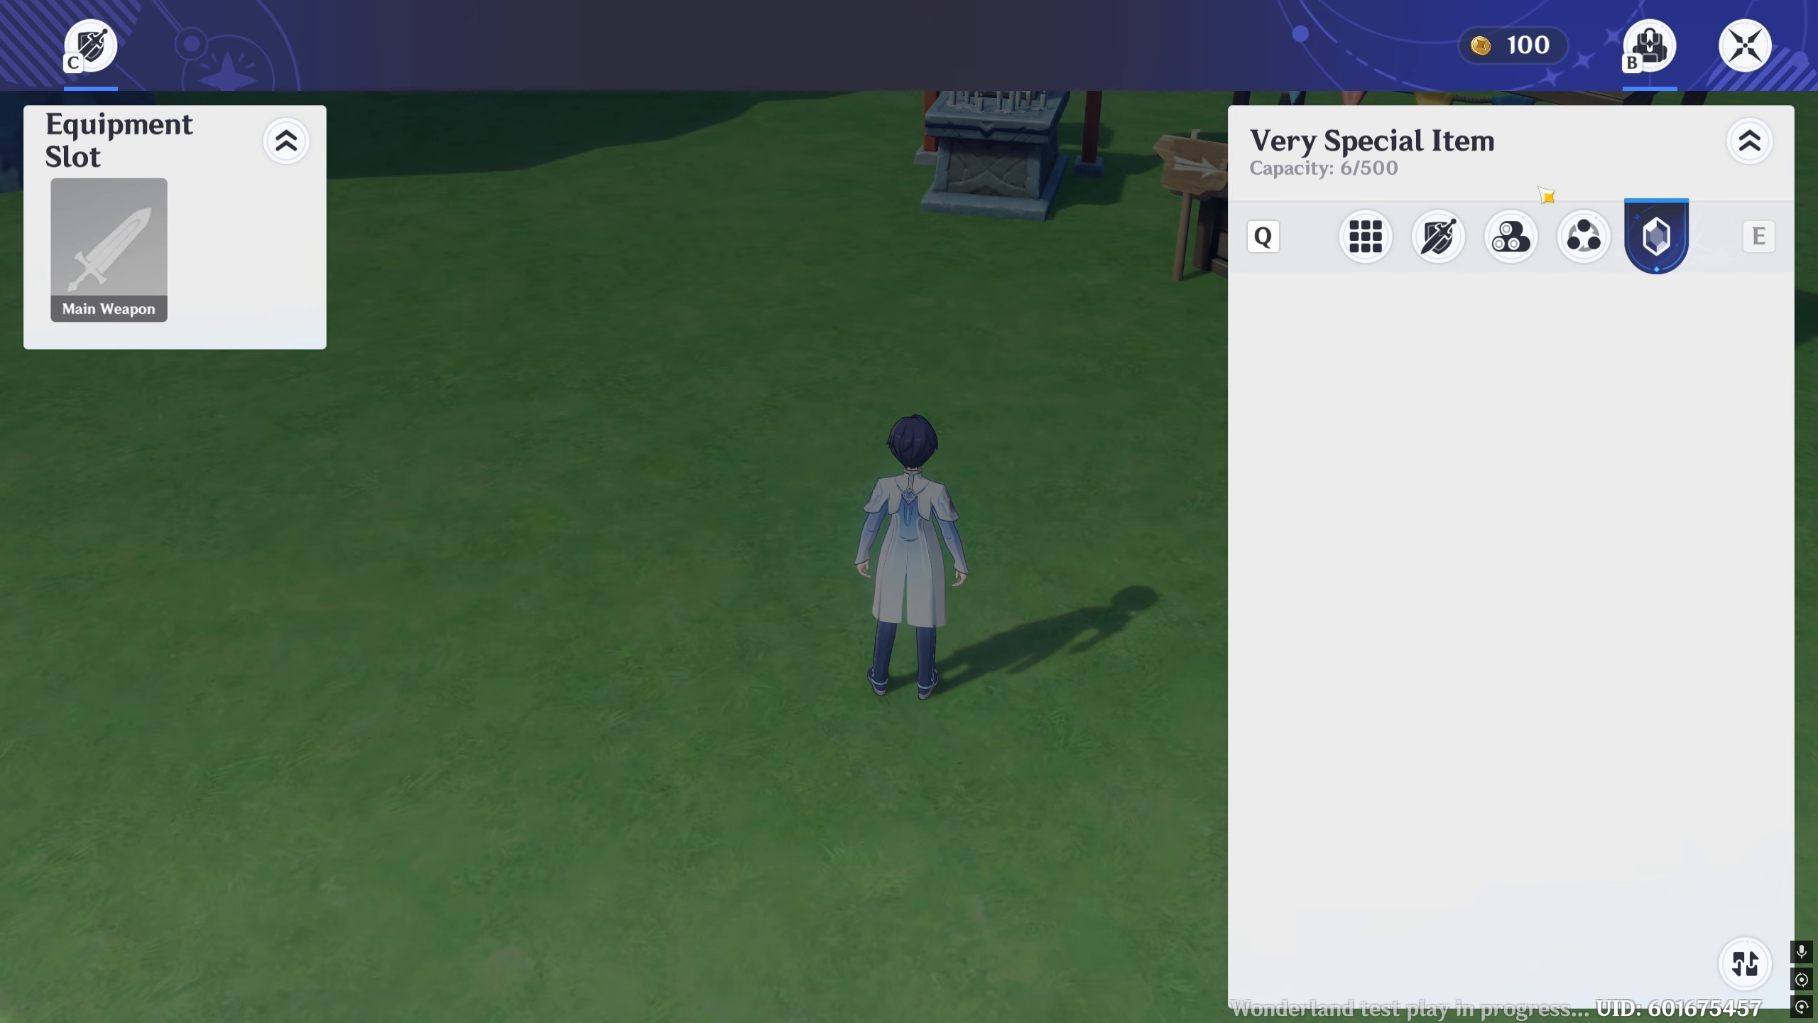
{"action": "left_click", "coordinate": [1439, 201]}
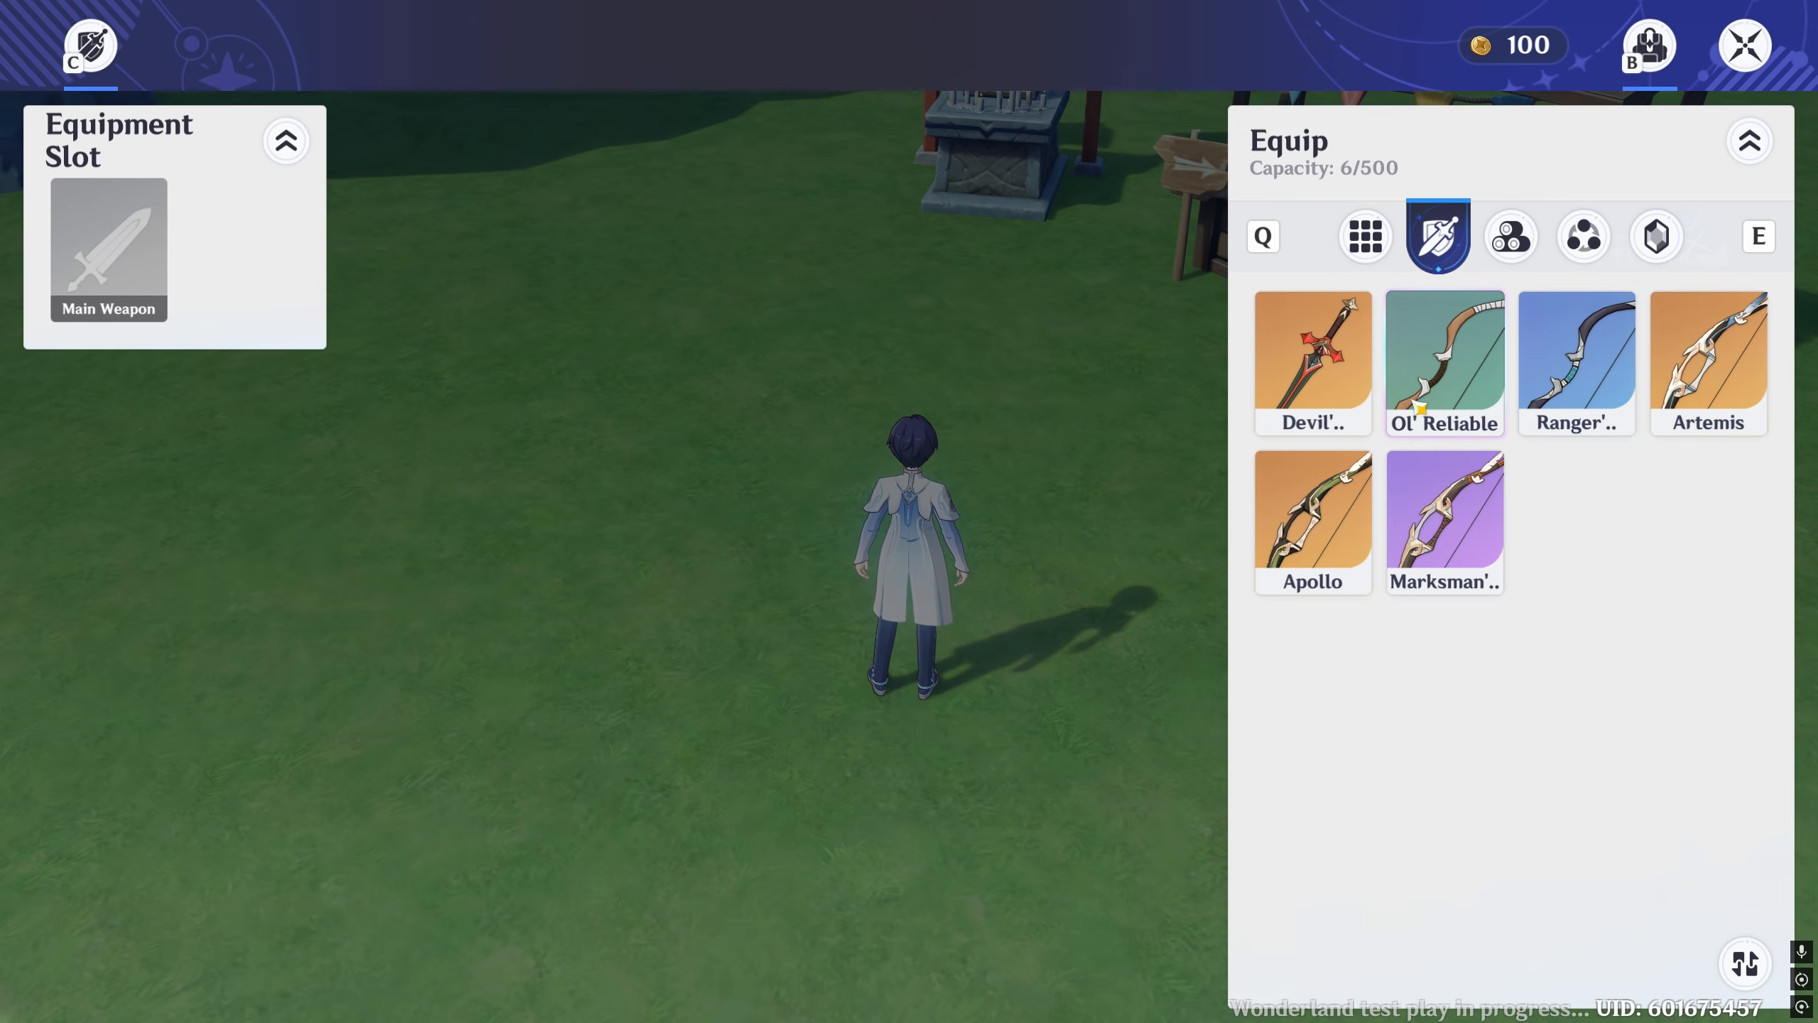
{"action": "left_click", "coordinate": [1366, 271]}
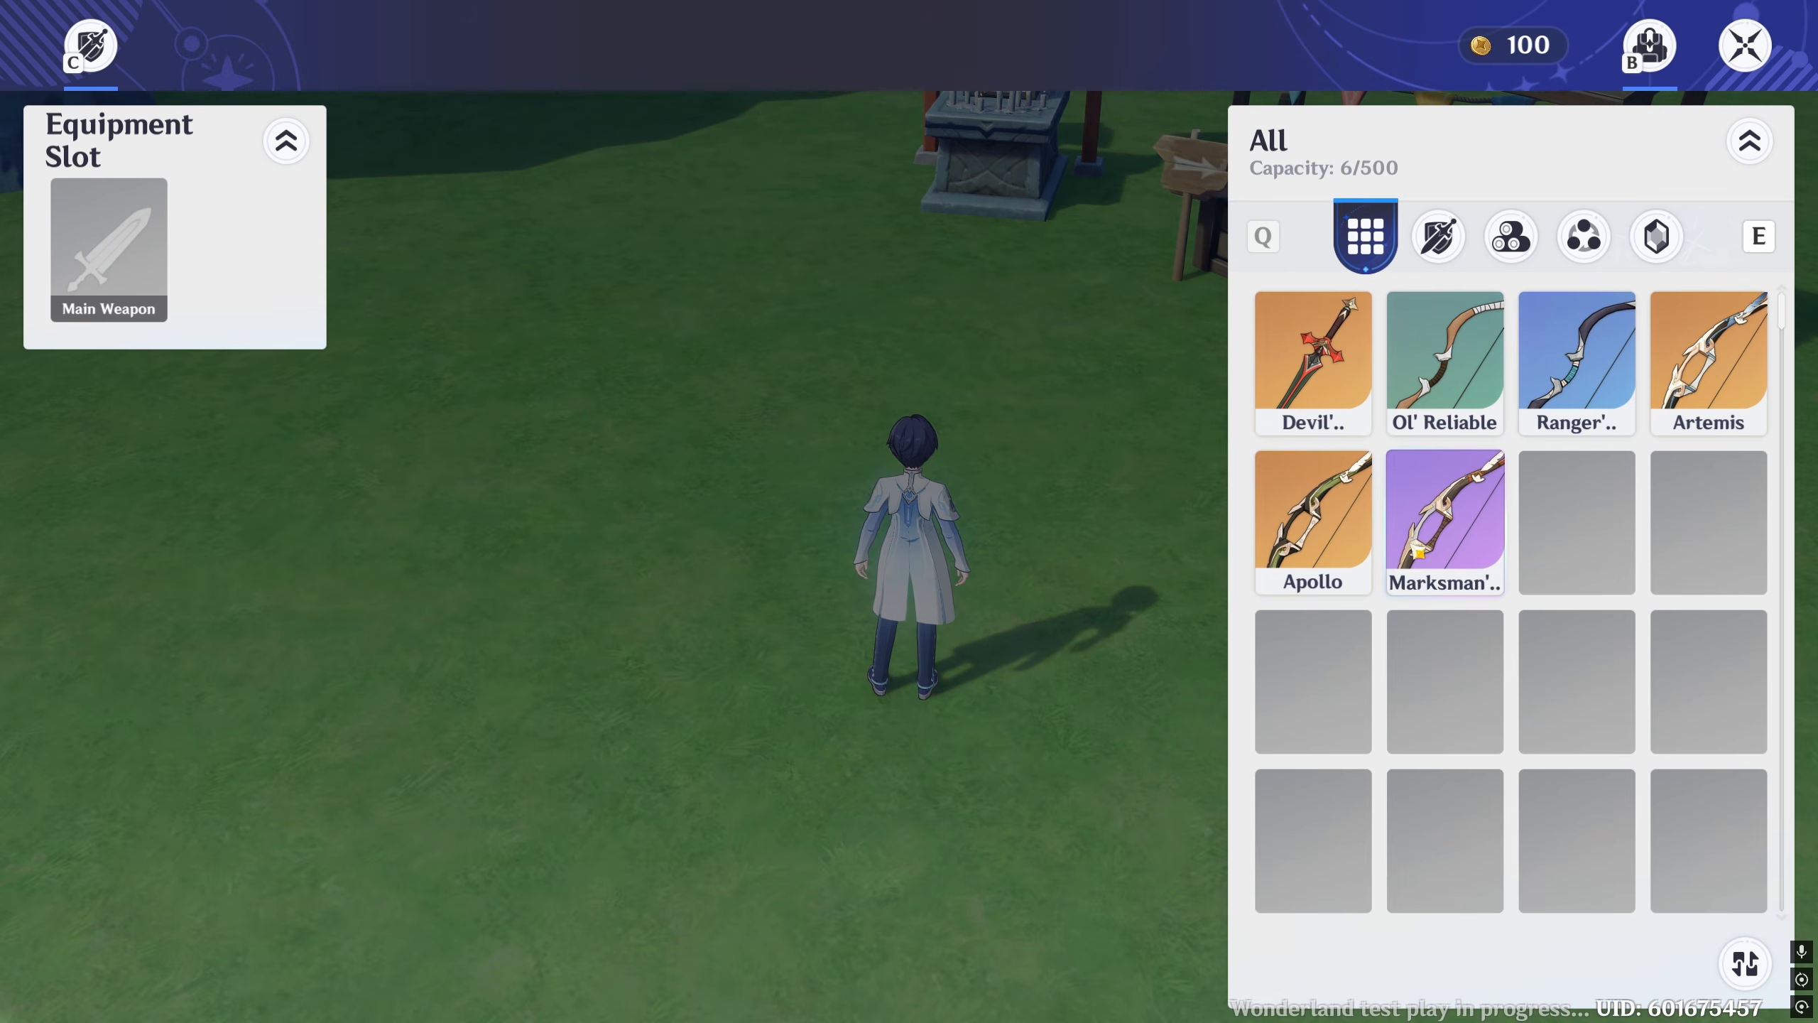
- View the item details of the Artemis bow and close the inventory
{"action": "mouse_move", "coordinate": [1782, 308]}
{"action": "left_mouse_down"}
{"action": "mouse_move", "coordinate": [1763, 917]}
{"action": "mouse_move", "coordinate": [1796, 282]}
{"action": "left_mouse_up"}
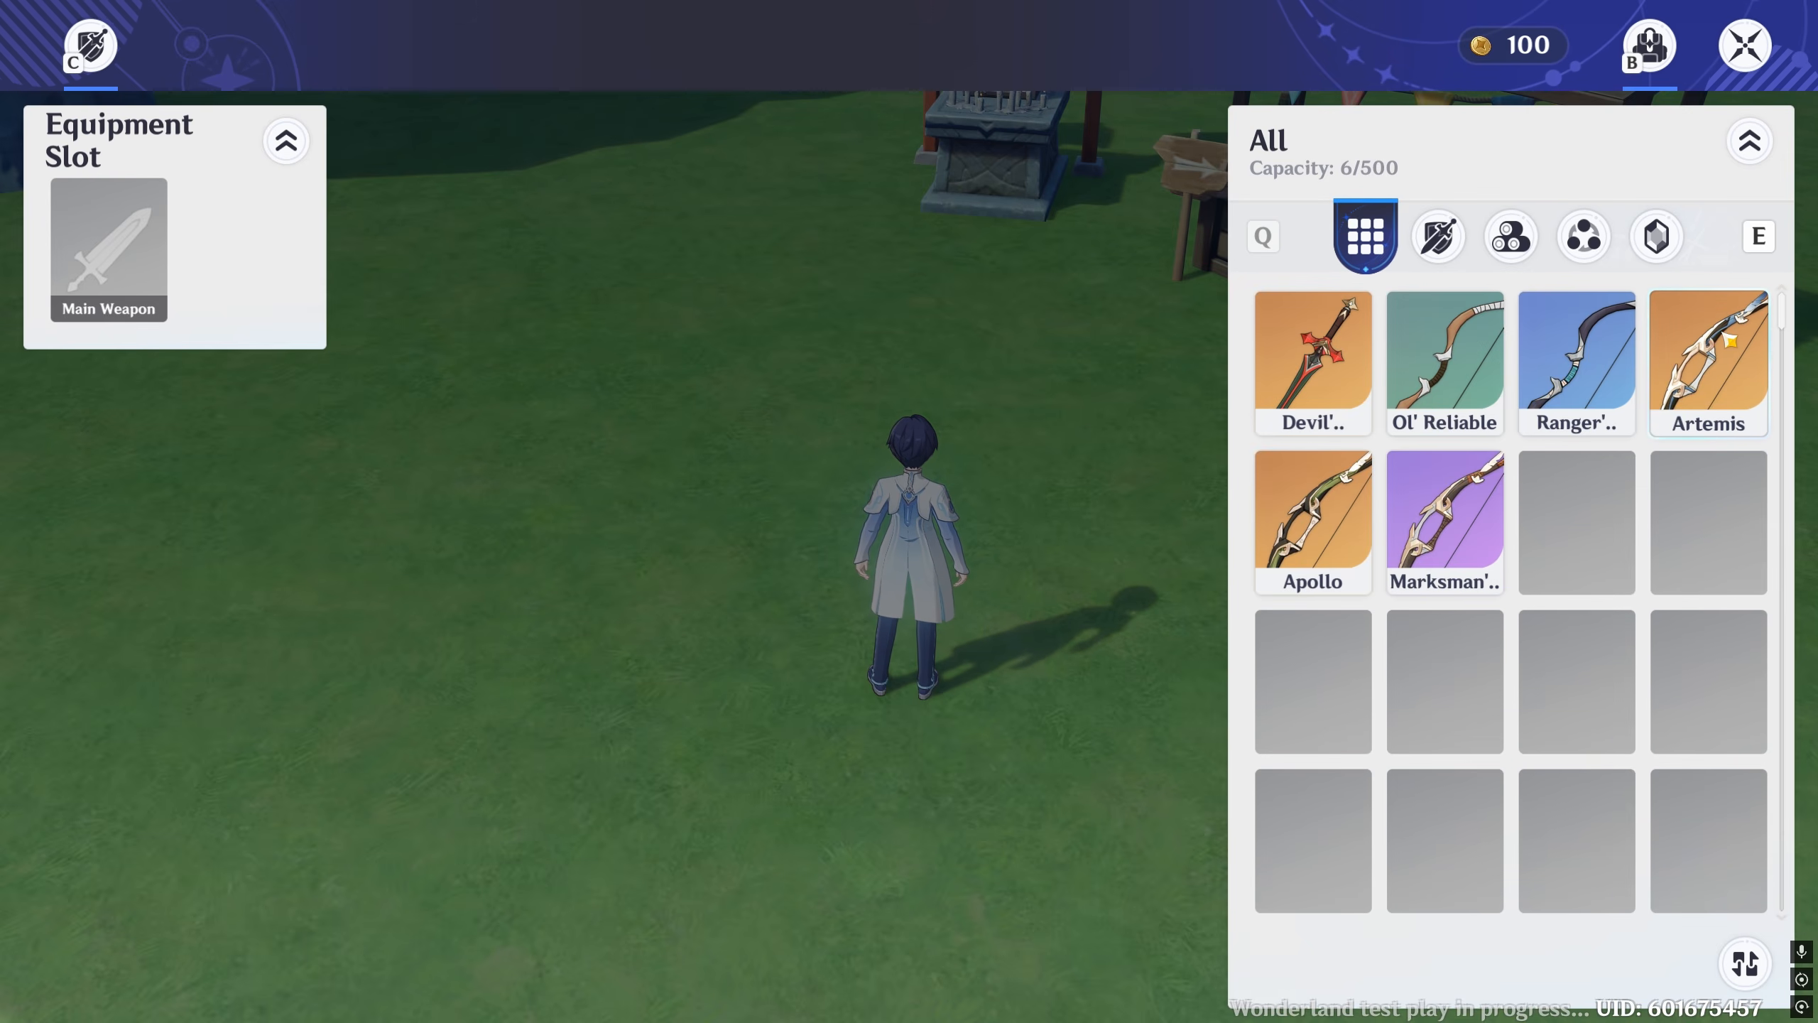
{"action": "left_click", "coordinate": [1729, 341]}
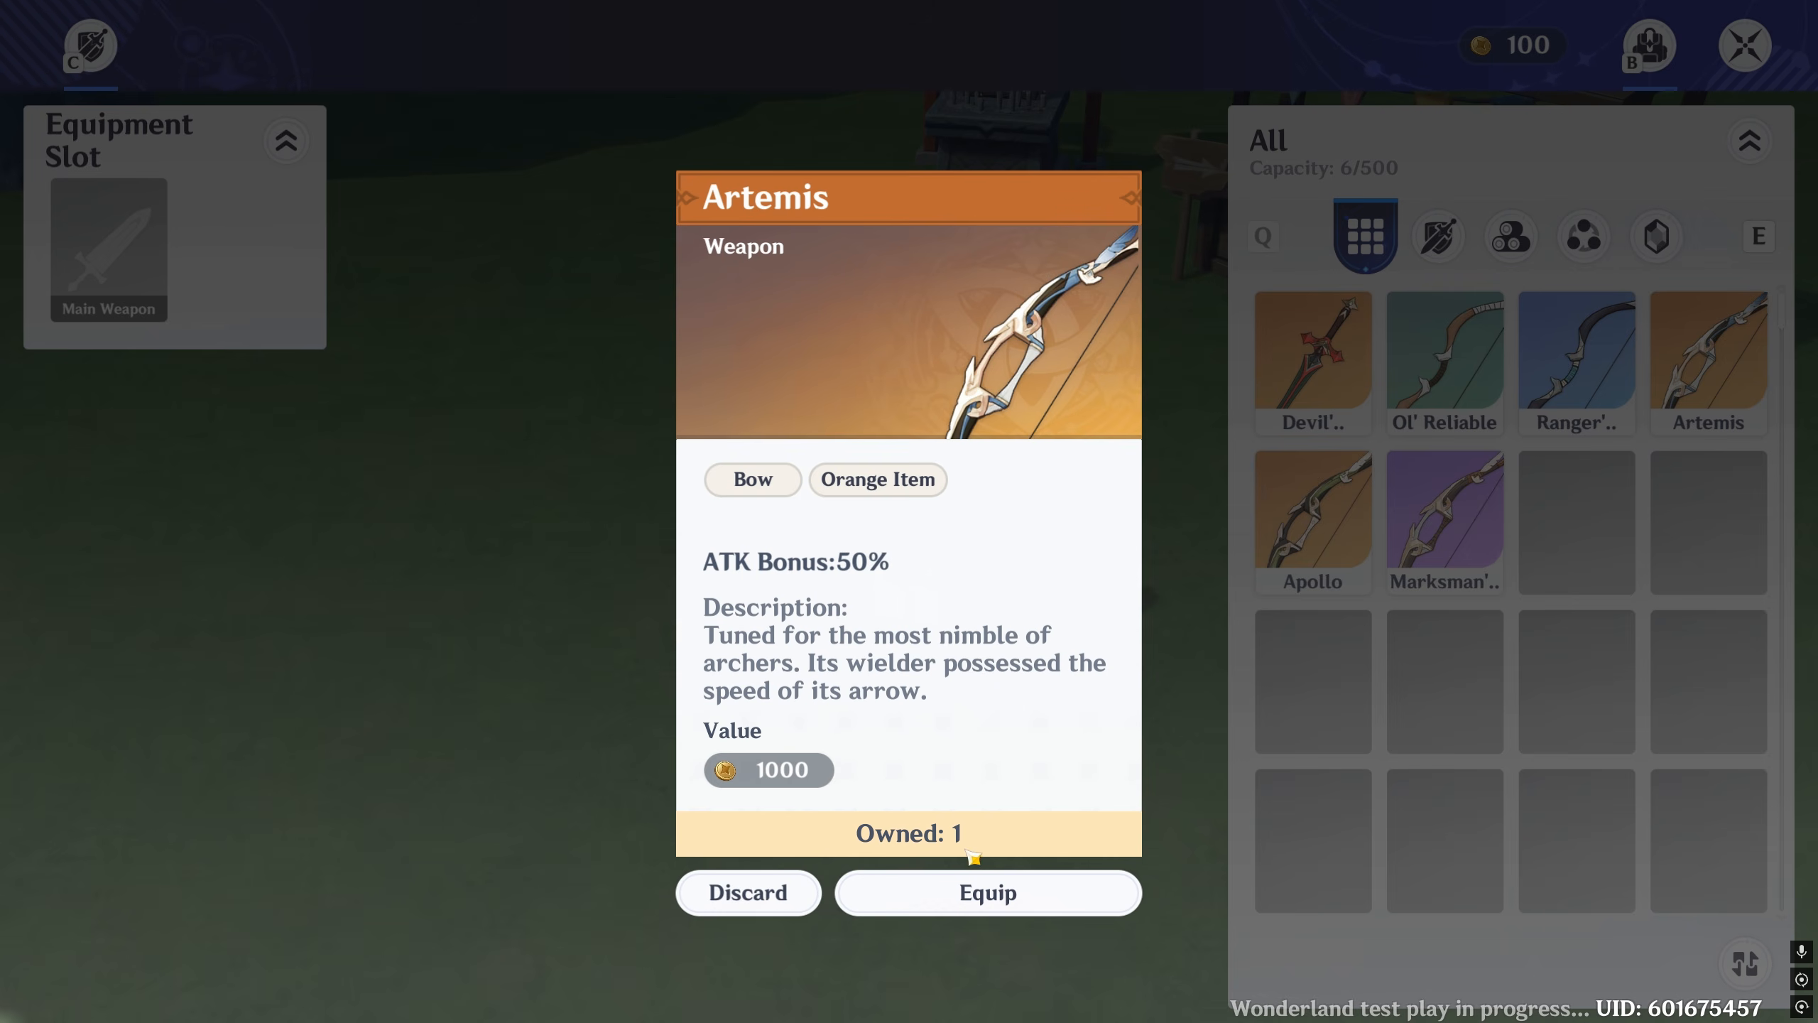
{"action": "key", "text": "Escape"}
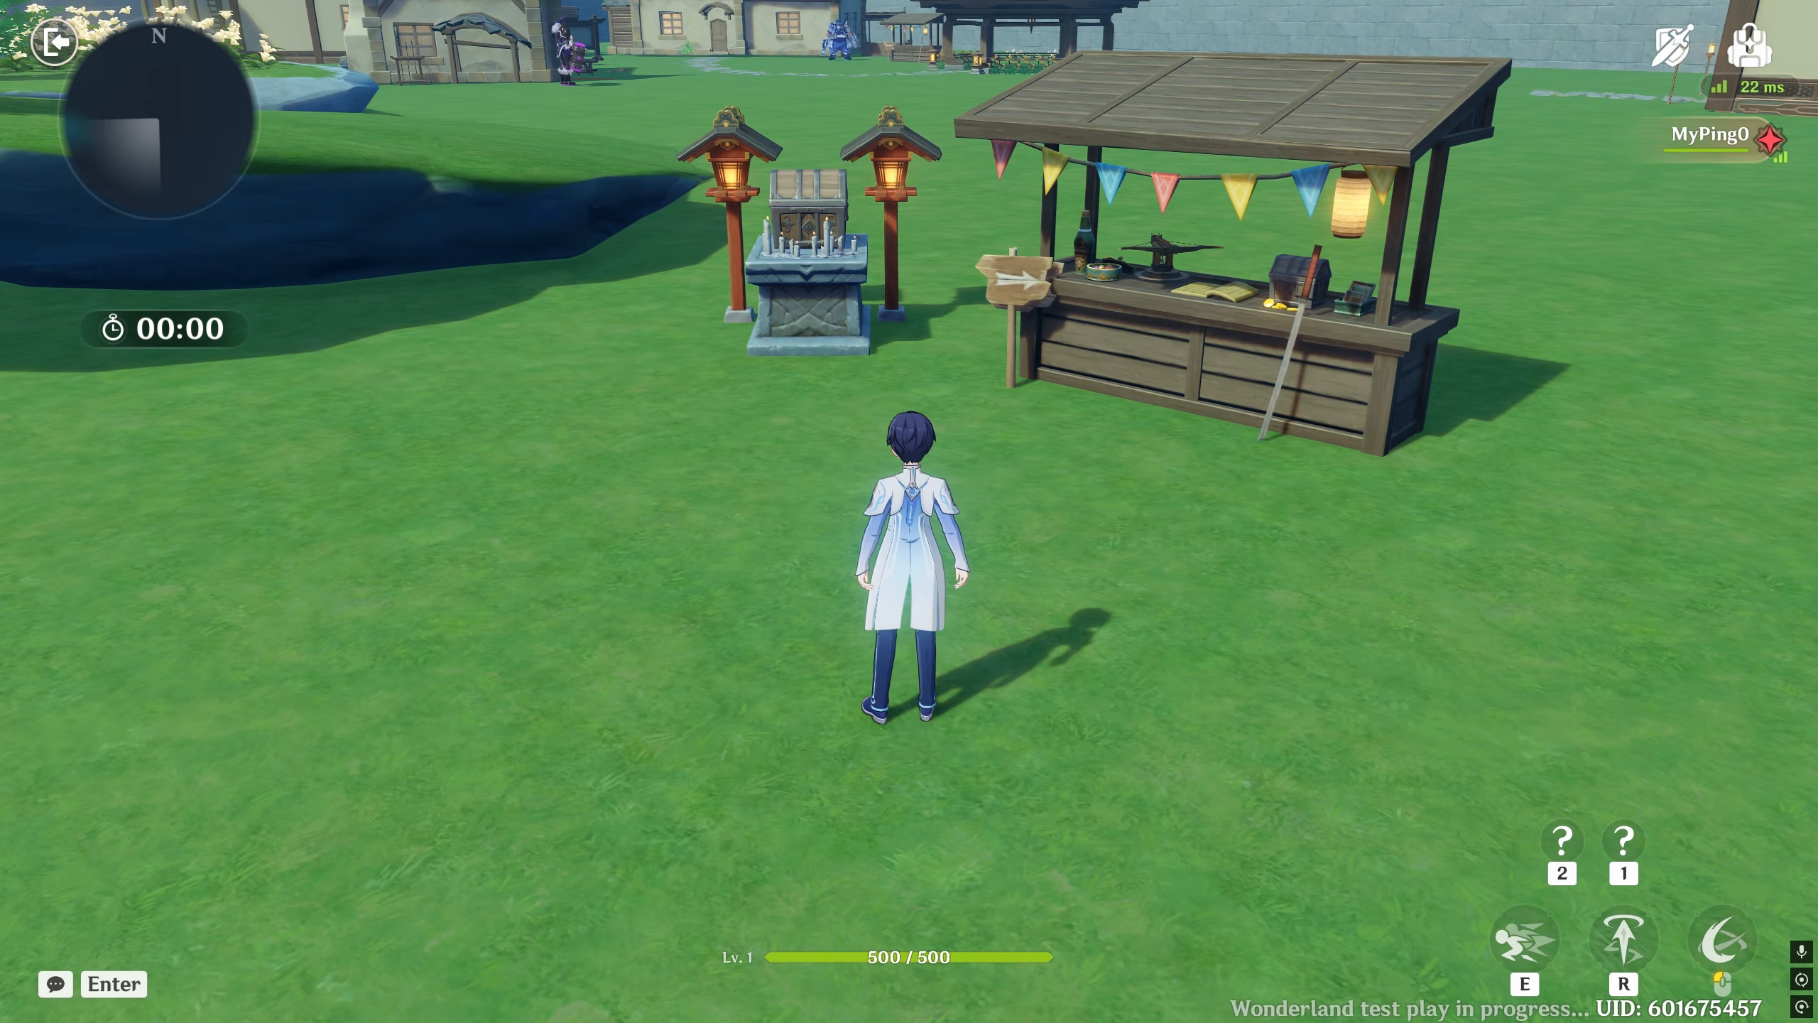
- Walk the character up to the chest altar and on towards the market stall
{"action": "key", "text": "w"}
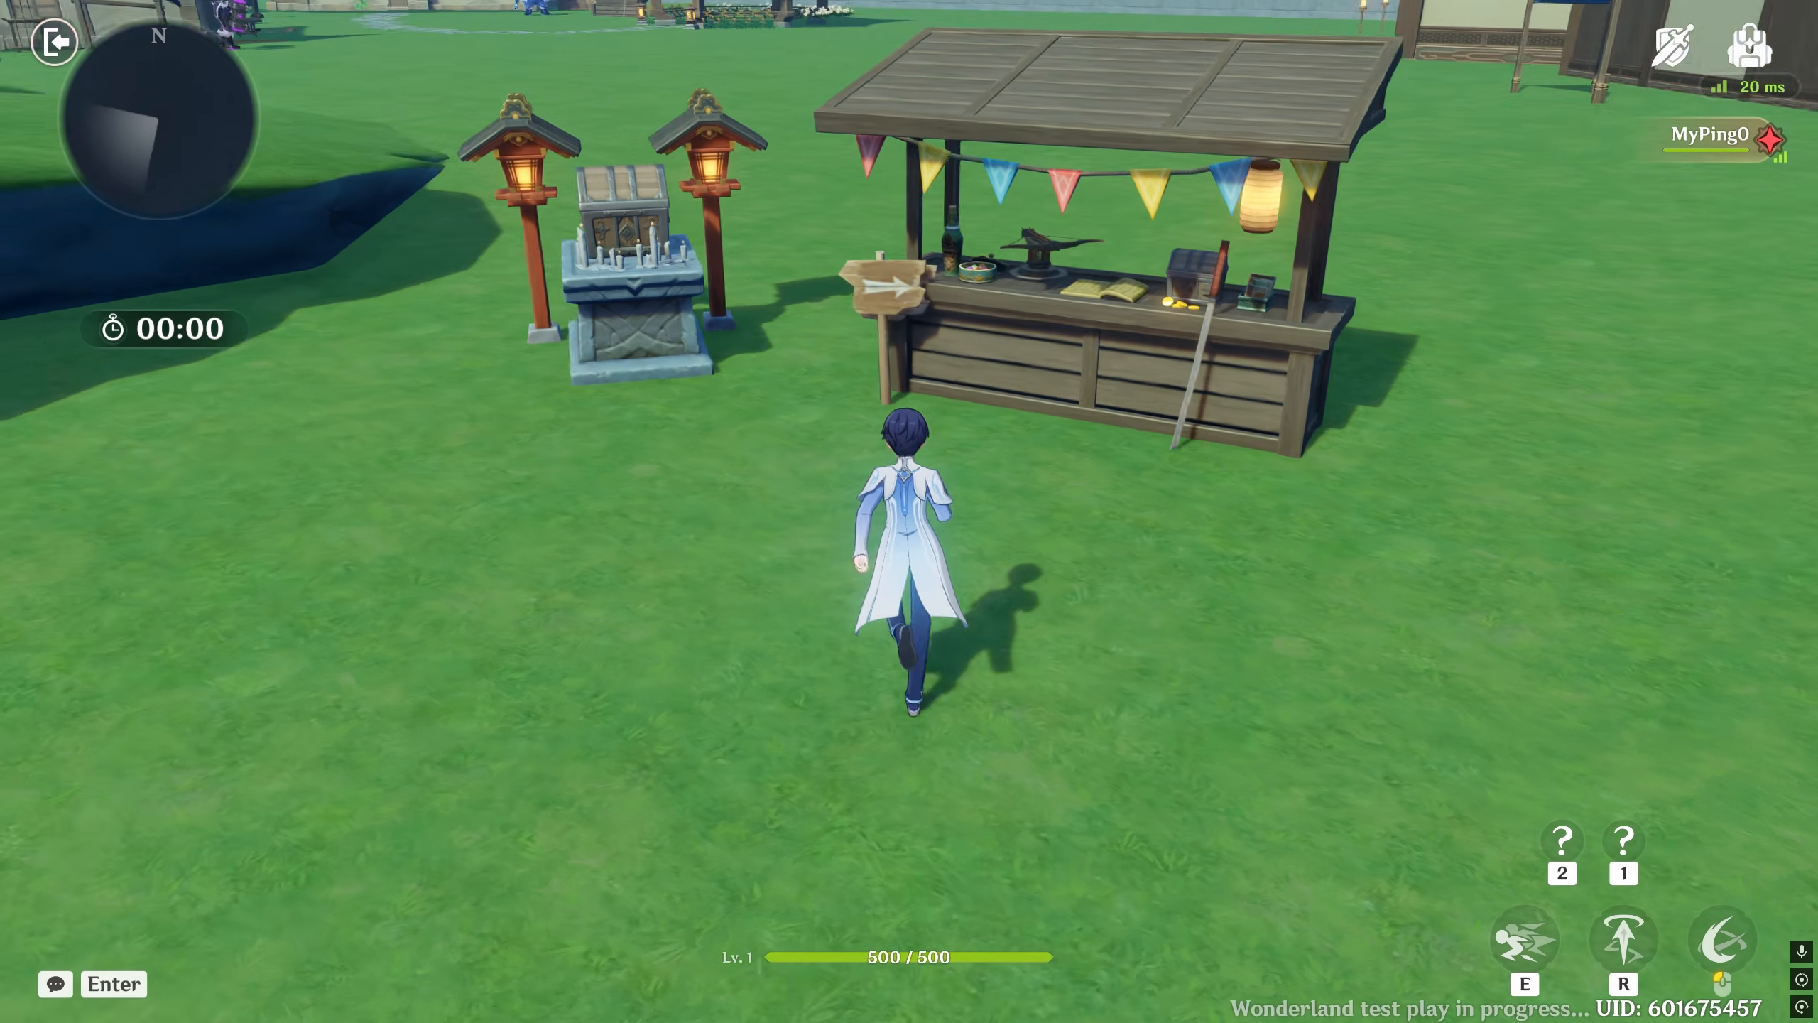
{"action": "key", "text": "w"}
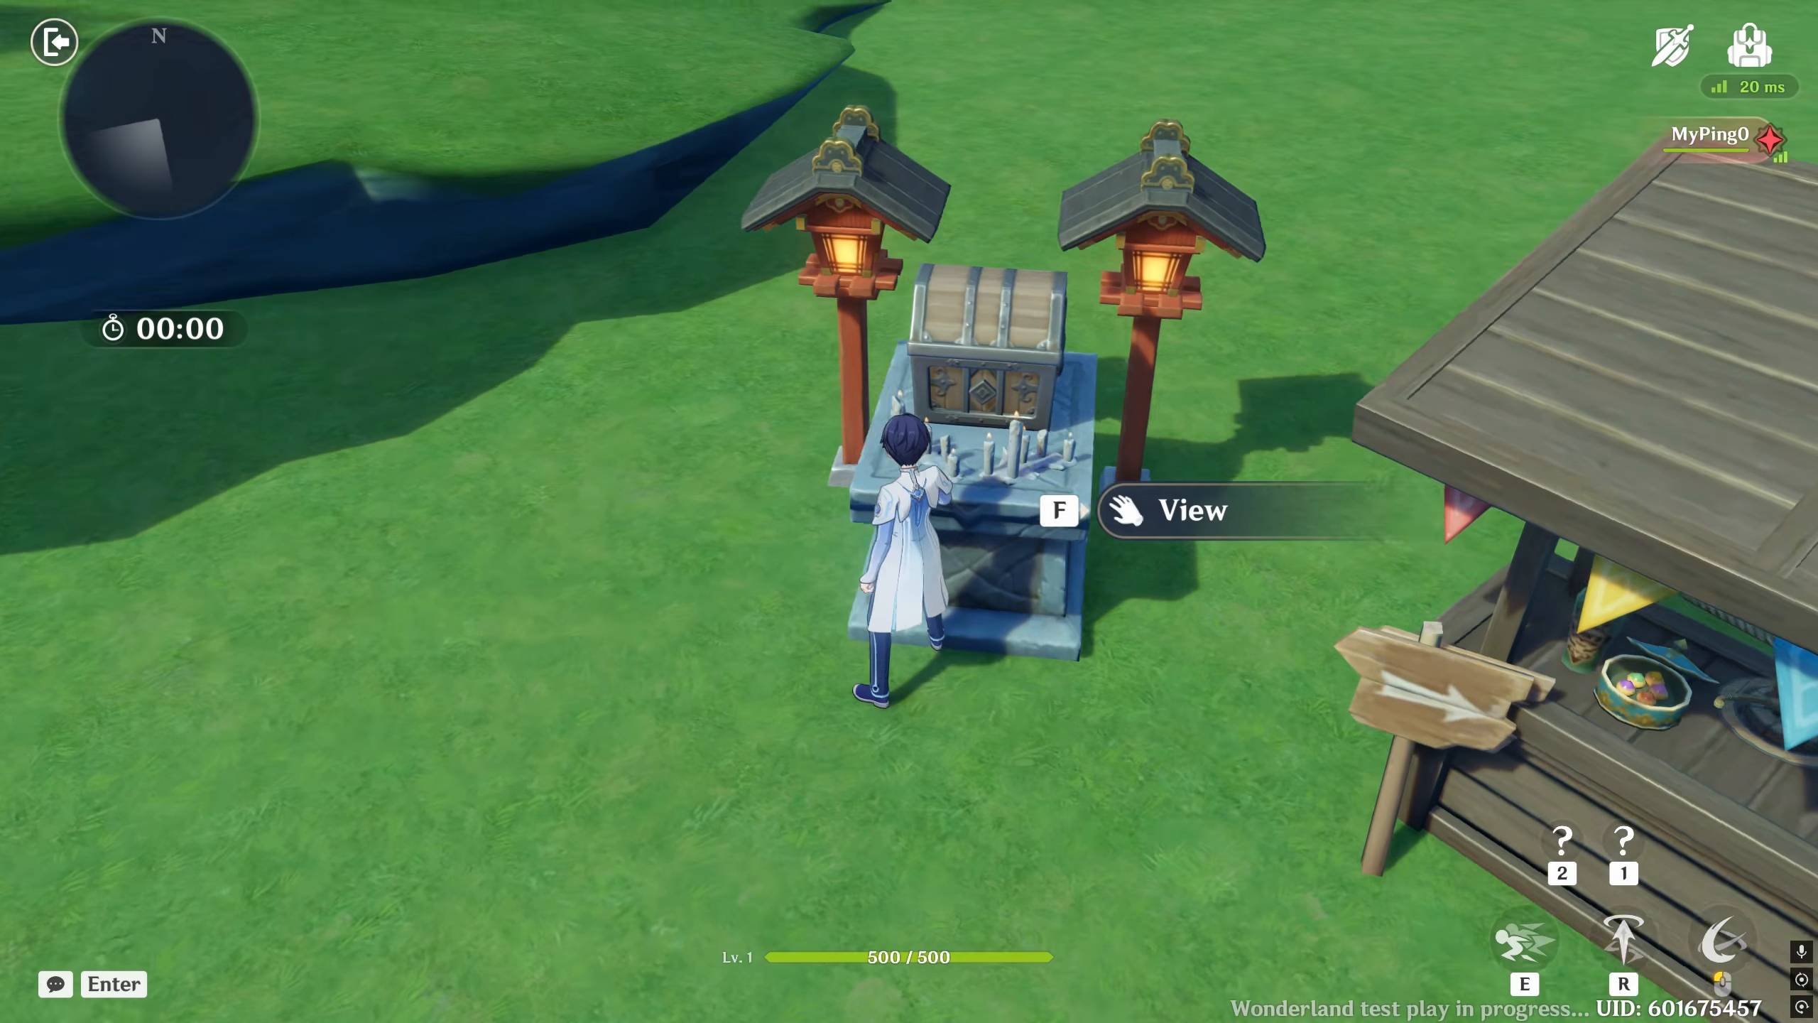
{"action": "key", "text": "w"}
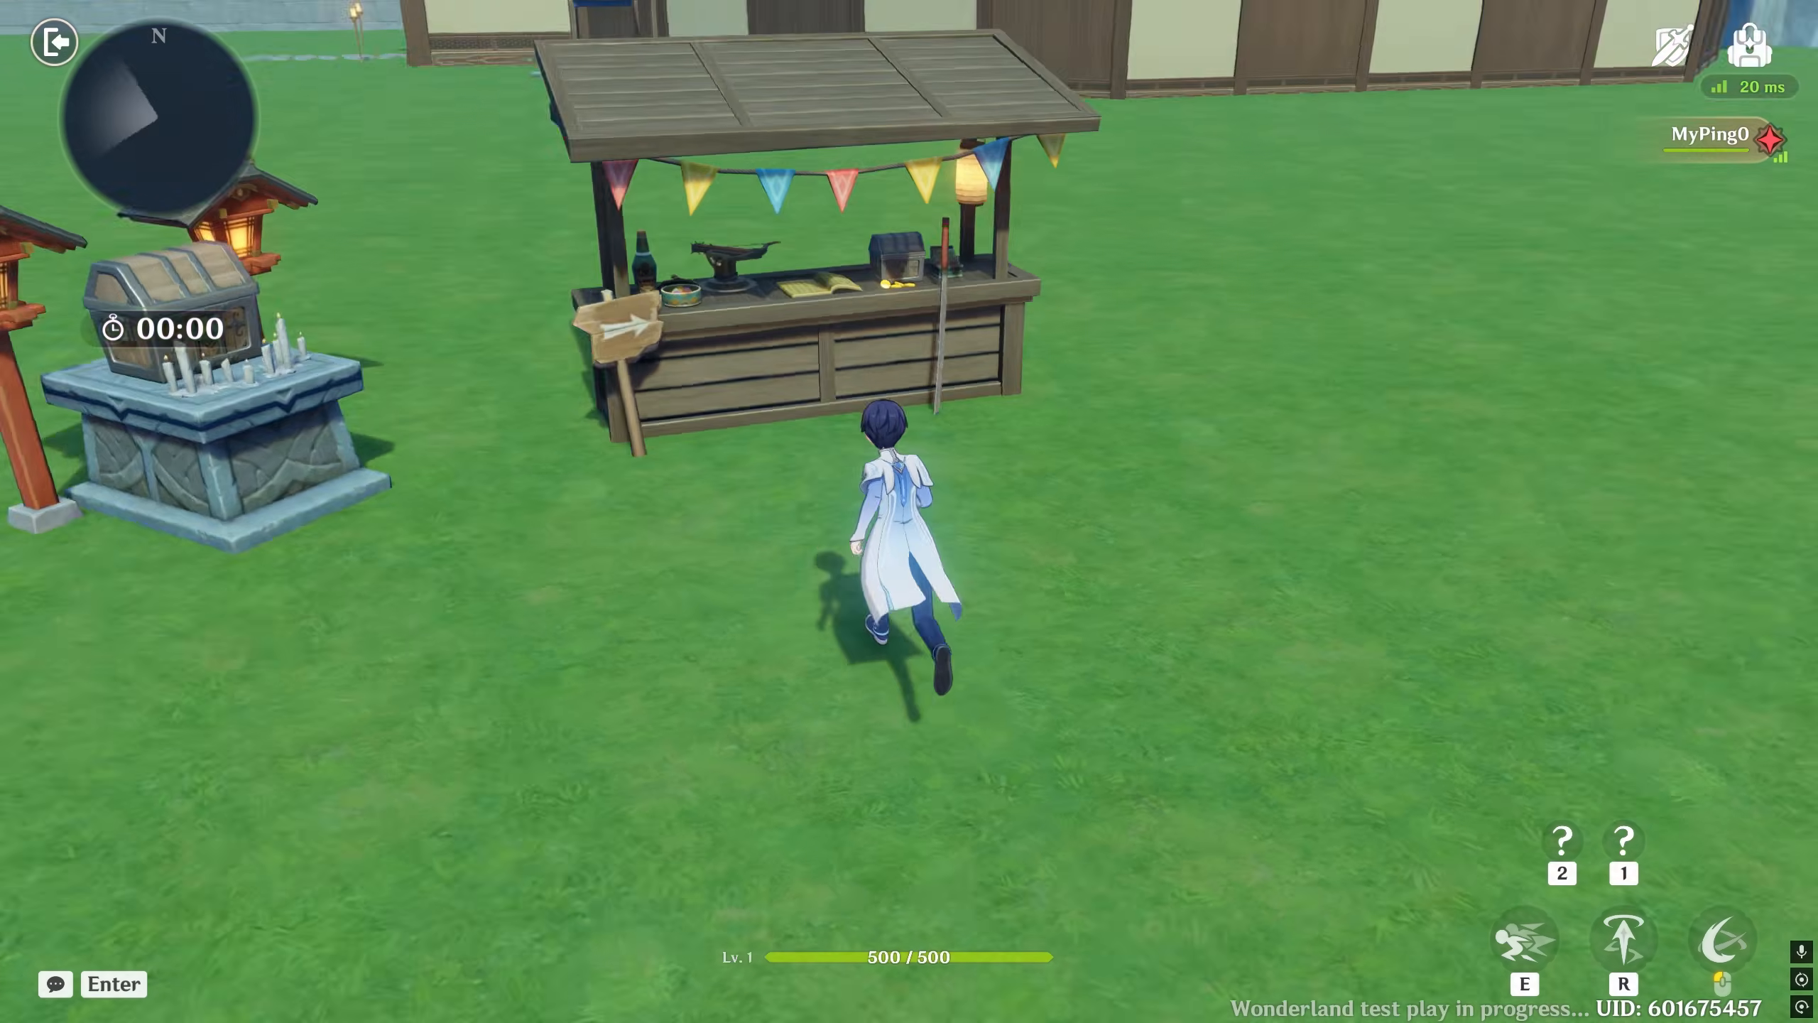
{"action": "key", "text": "d"}
{"action": "key", "text": "w"}
{"action": "key", "text": "s"}
{"action": "key", "text": "a"}
{"action": "key", "text": "w"}
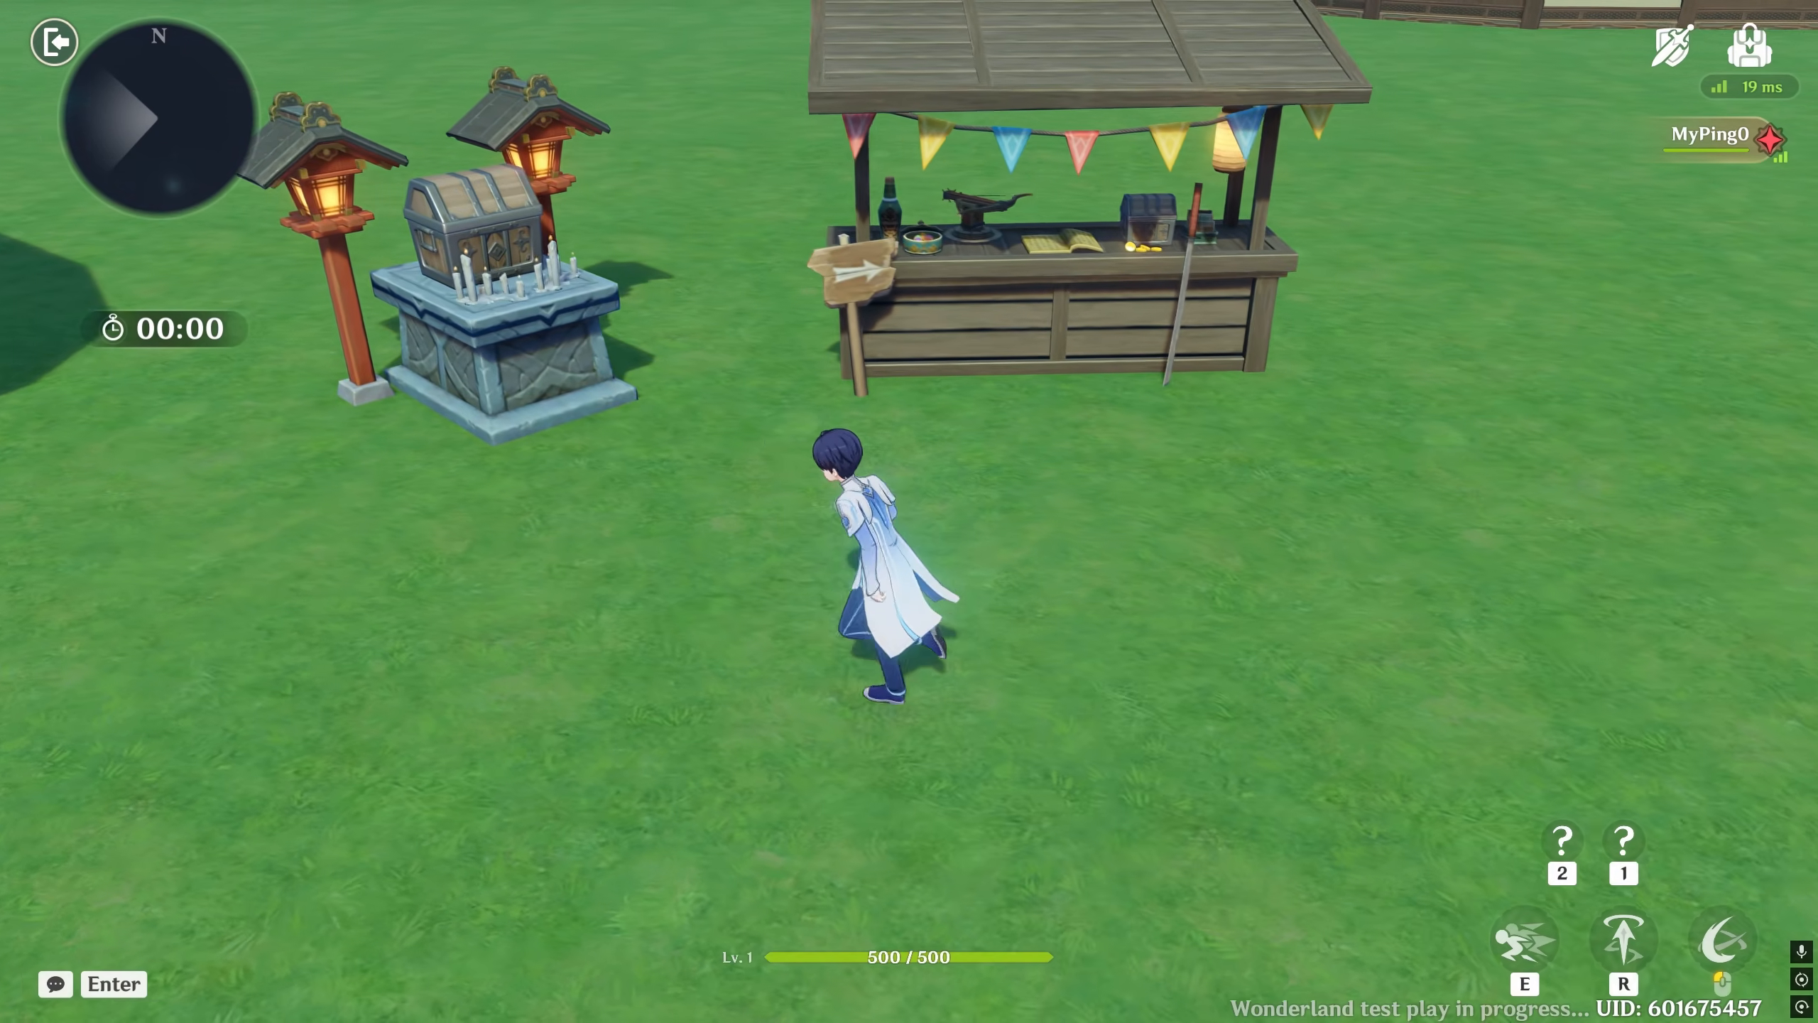
{"action": "key", "text": "a"}
{"action": "key", "text": "s"}
{"action": "key", "text": "d"}
{"action": "key", "text": "w"}
{"action": "key", "text": "a"}
{"action": "key", "text": "w"}
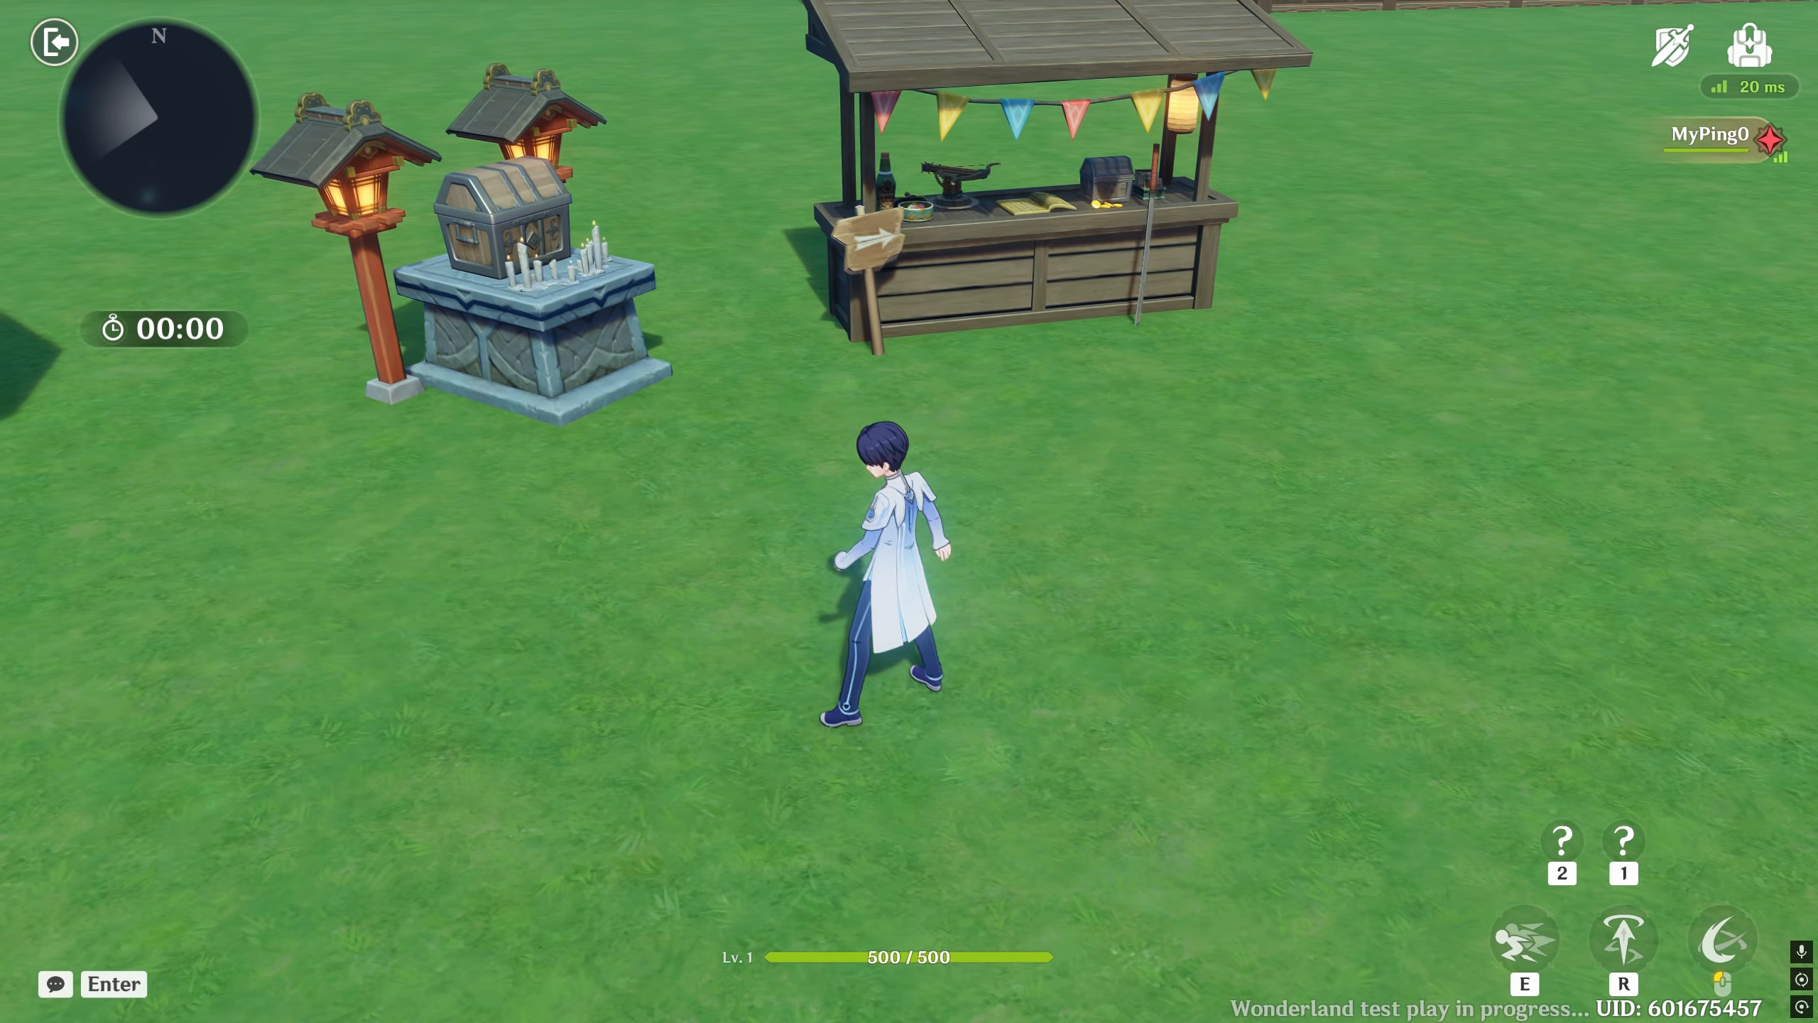